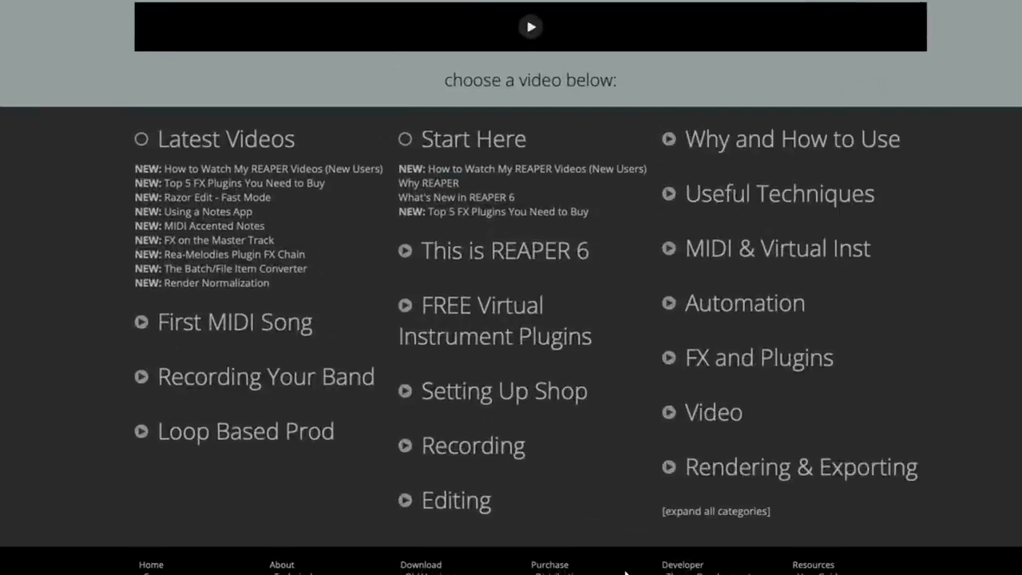
# Open the FREE Virtual Instrument Plugins category of the REAPER video list.
pyautogui.click(562, 338)
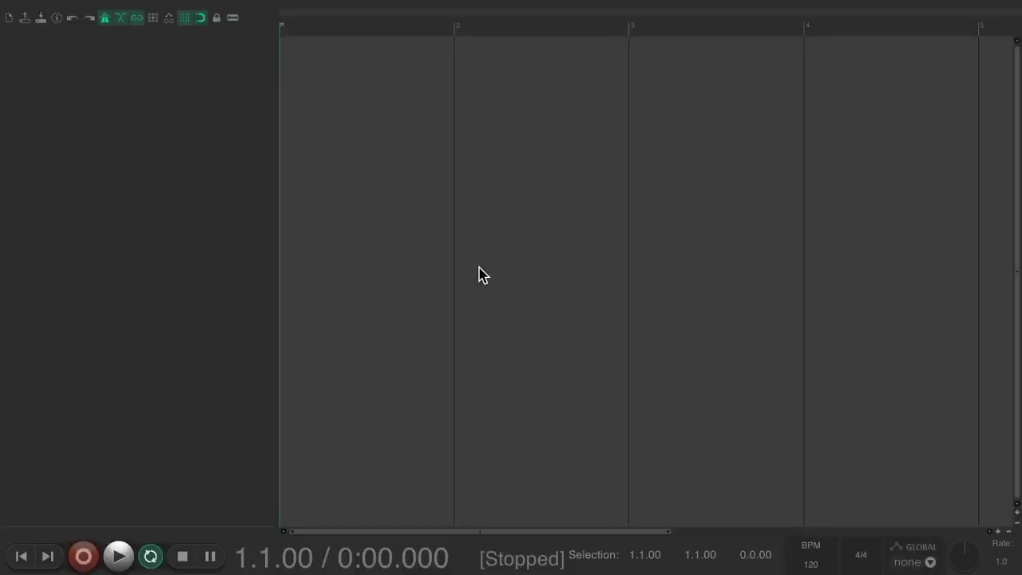
# Add a new track in REAPER and name it "Captain Chords".
pyautogui.doubleClick(236, 226)
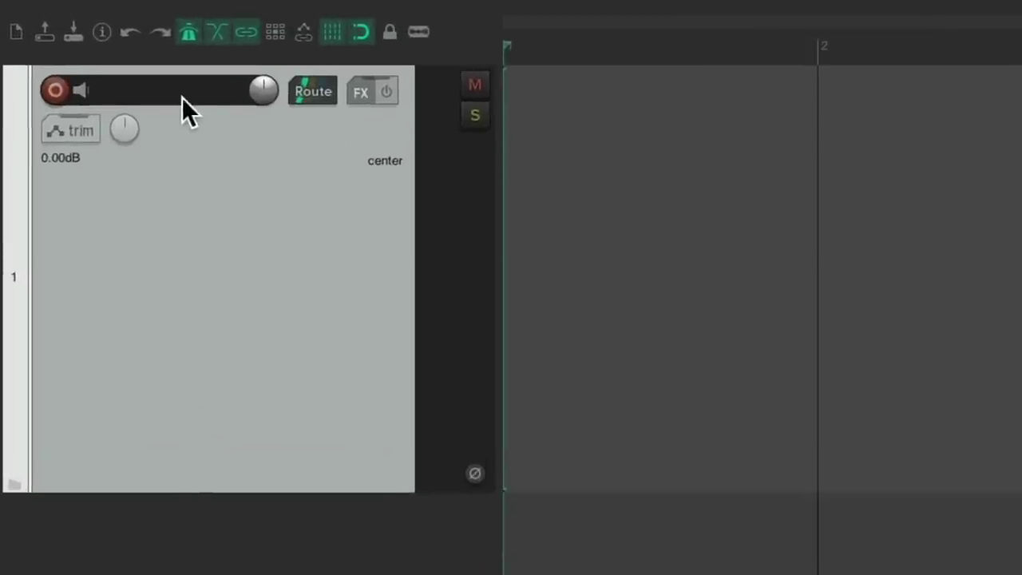
pyautogui.doubleClick(182, 90)
pyautogui.write('Captain Chords')
pyautogui.press('Return')
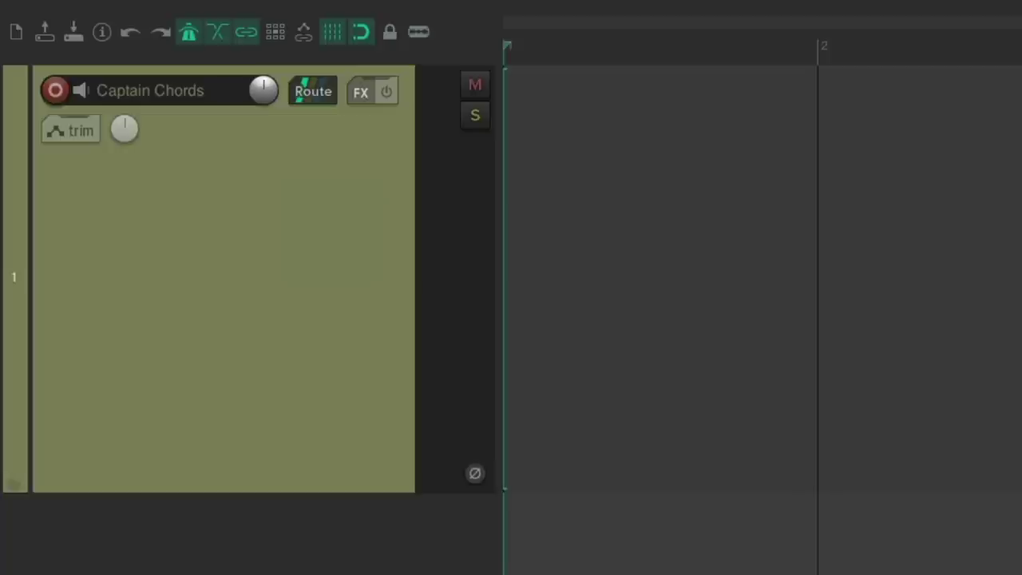
# Add the VSTi Captain Chords (Mixed In Key LLC) instrument from the Captain Plugins folder to the Captain Chords track.
pyautogui.click(361, 95)
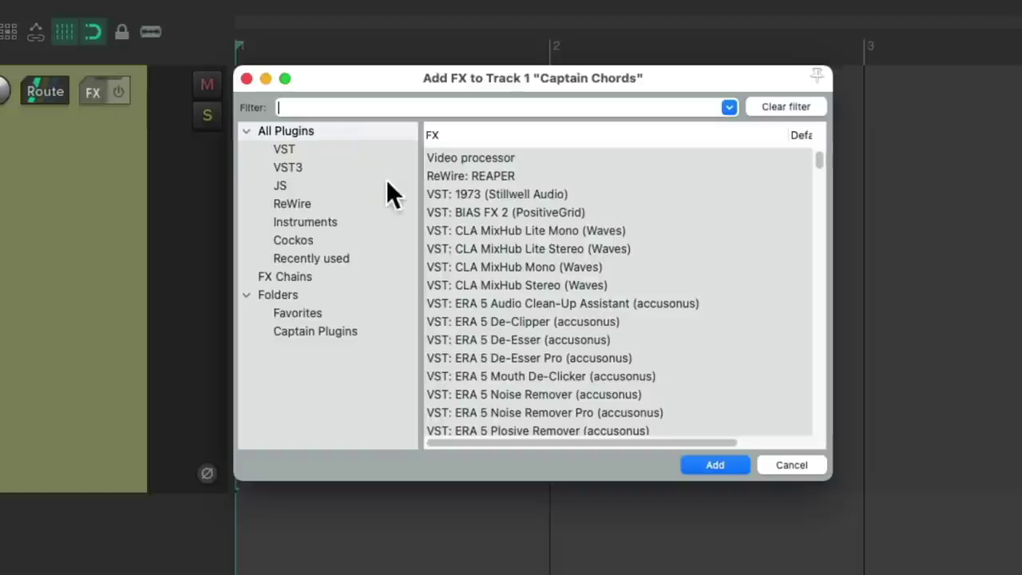
pyautogui.click(375, 336)
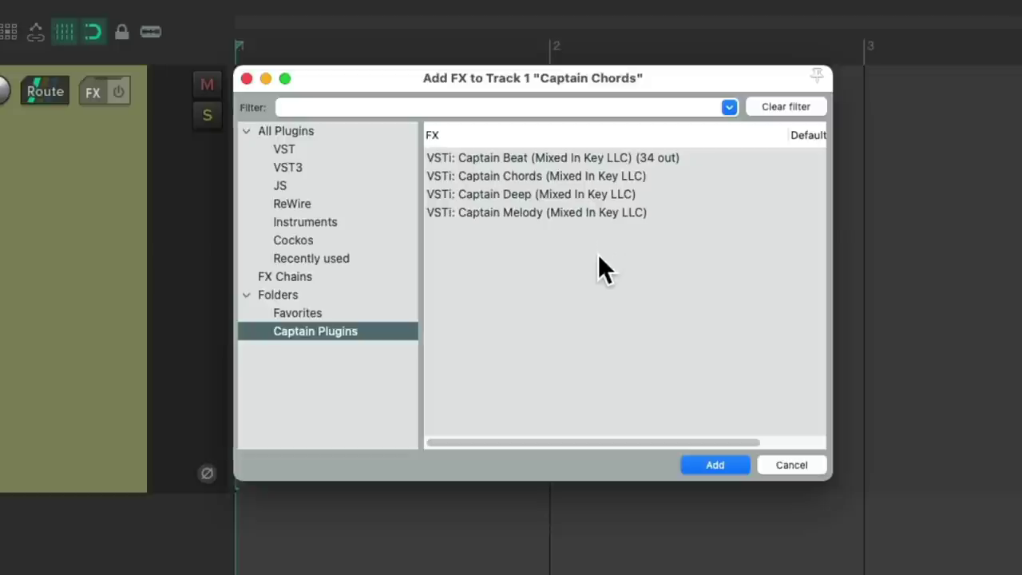
pyautogui.click(595, 178)
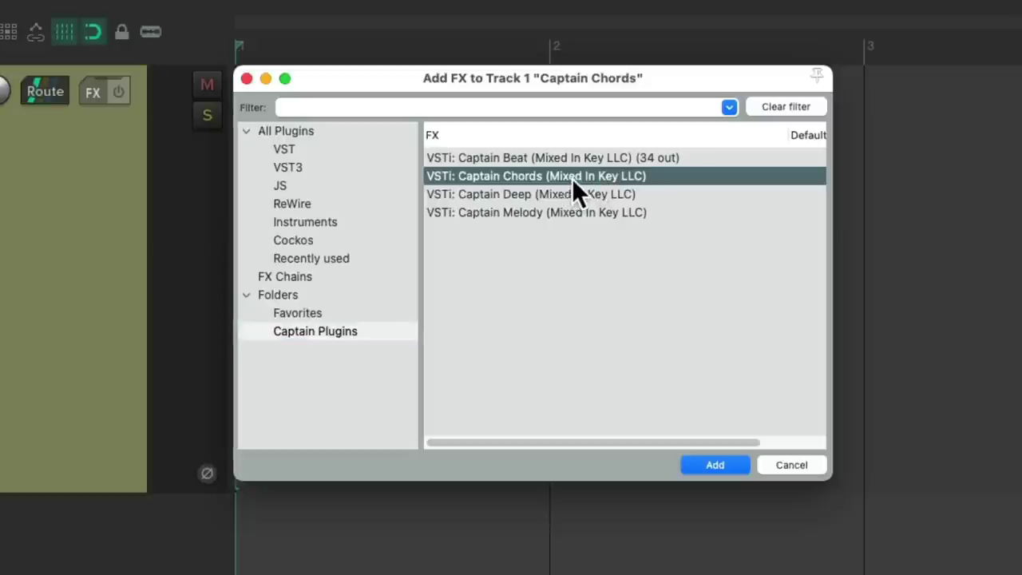
pyautogui.doubleClick(566, 175)
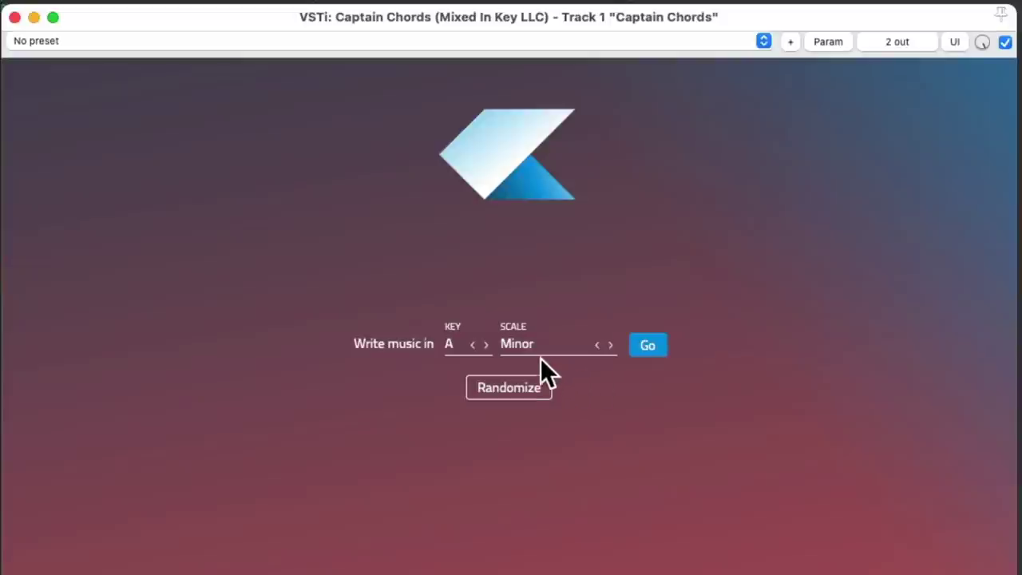
# Start writing in Captain Chords with the key set to C and the scale set to Major.
pyautogui.click(488, 345)
pyautogui.click(488, 344)
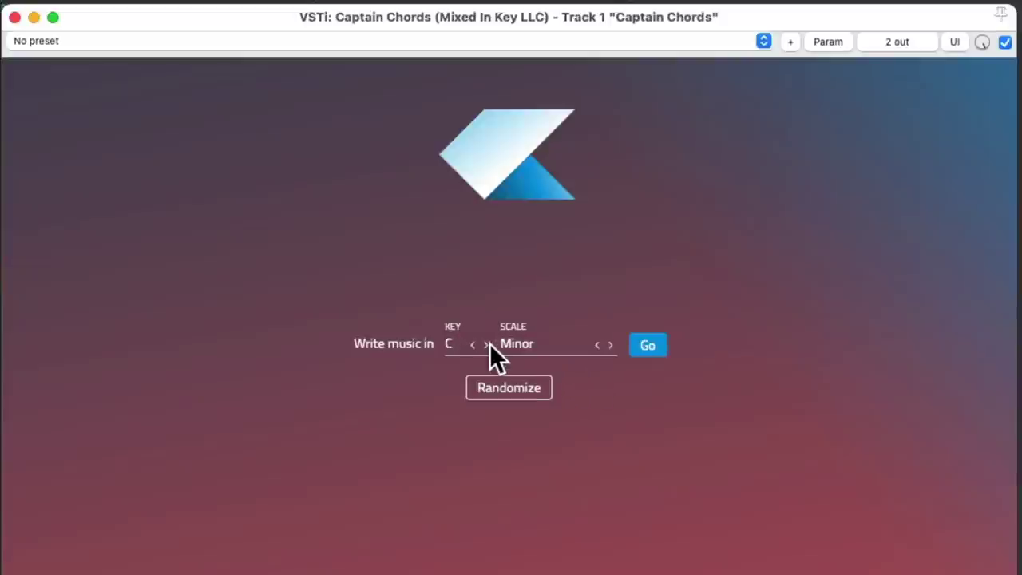
pyautogui.click(599, 347)
pyautogui.click(647, 346)
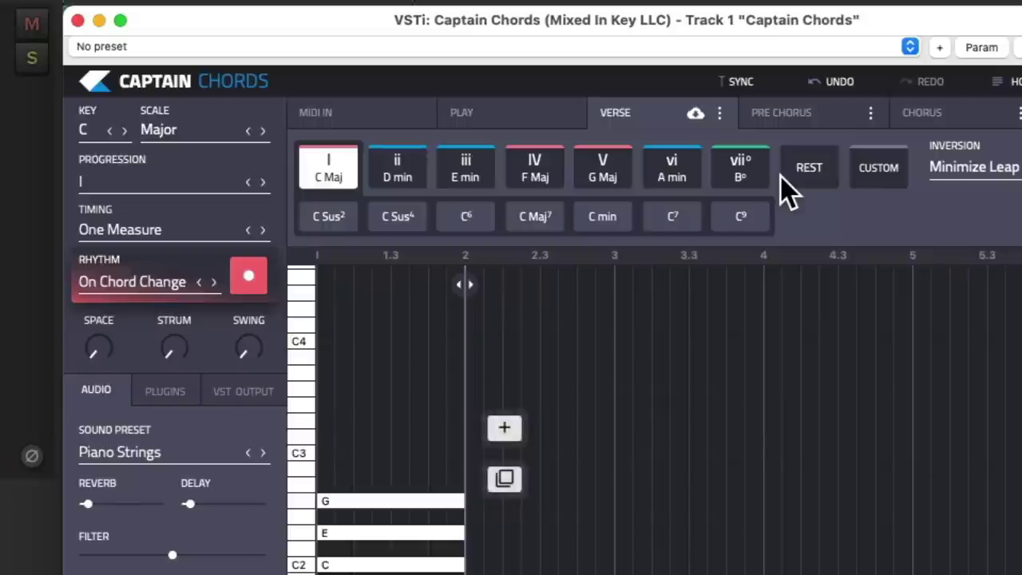
# Audition every scale chord in the first measure, from I (C Maj) through vii° (B°).
pyautogui.click(335, 178)
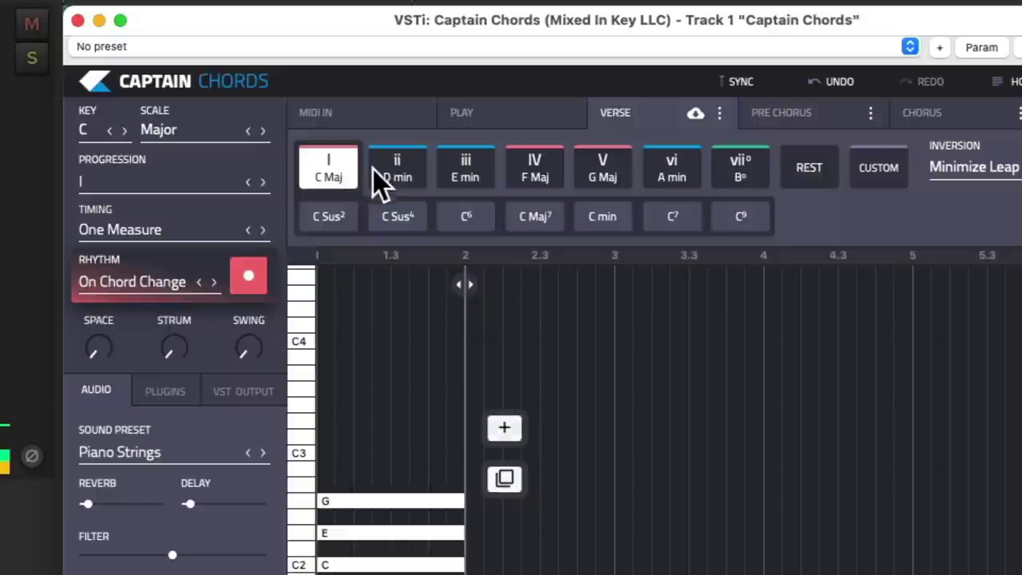
pyautogui.click(415, 164)
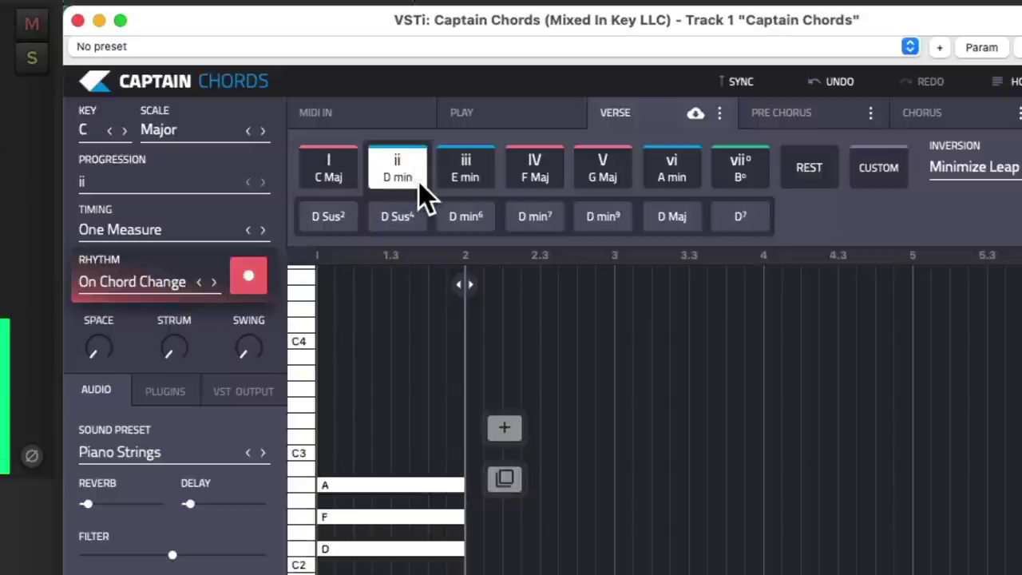
pyautogui.click(485, 162)
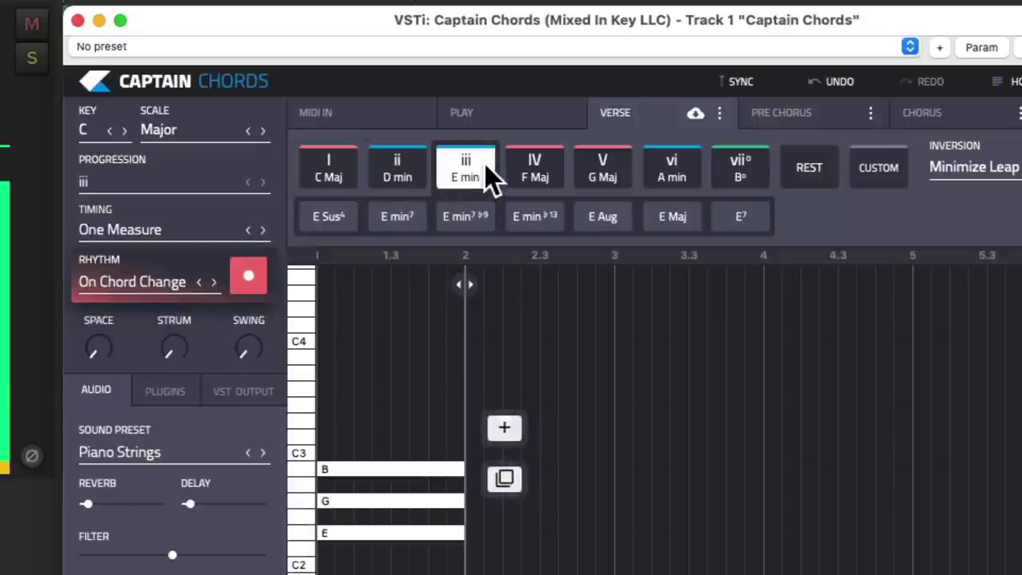
pyautogui.click(555, 164)
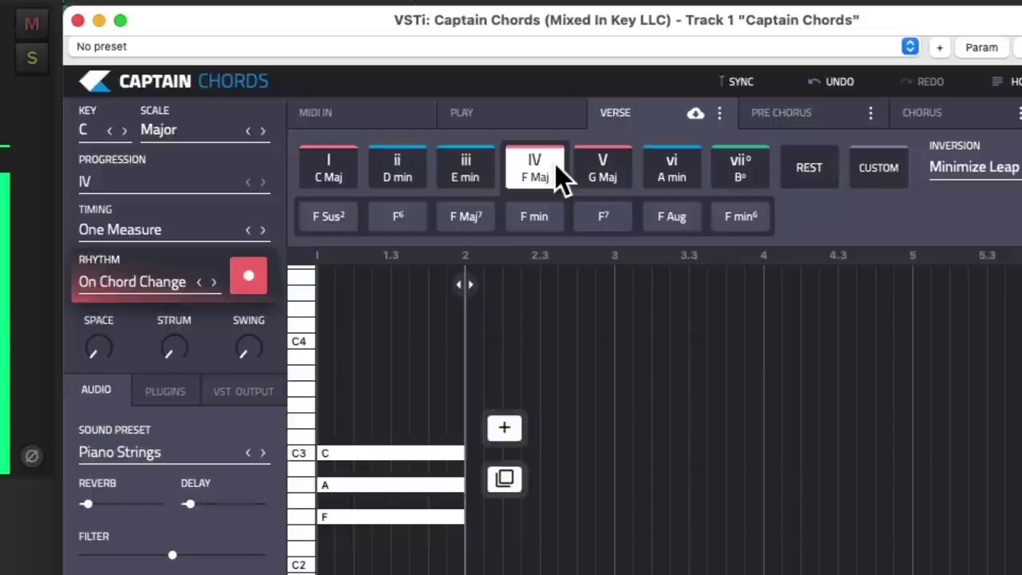
pyautogui.click(621, 166)
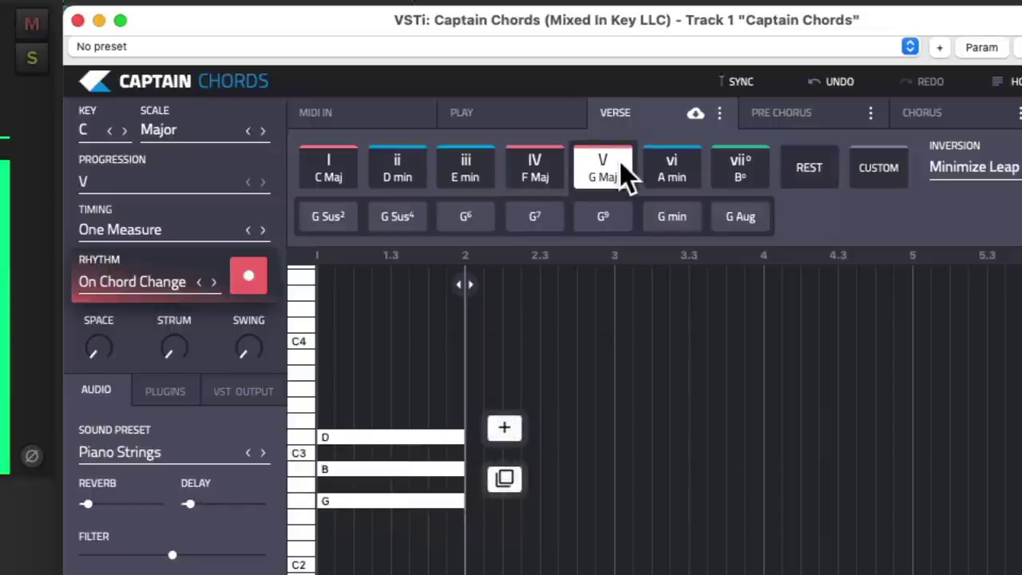
pyautogui.click(674, 173)
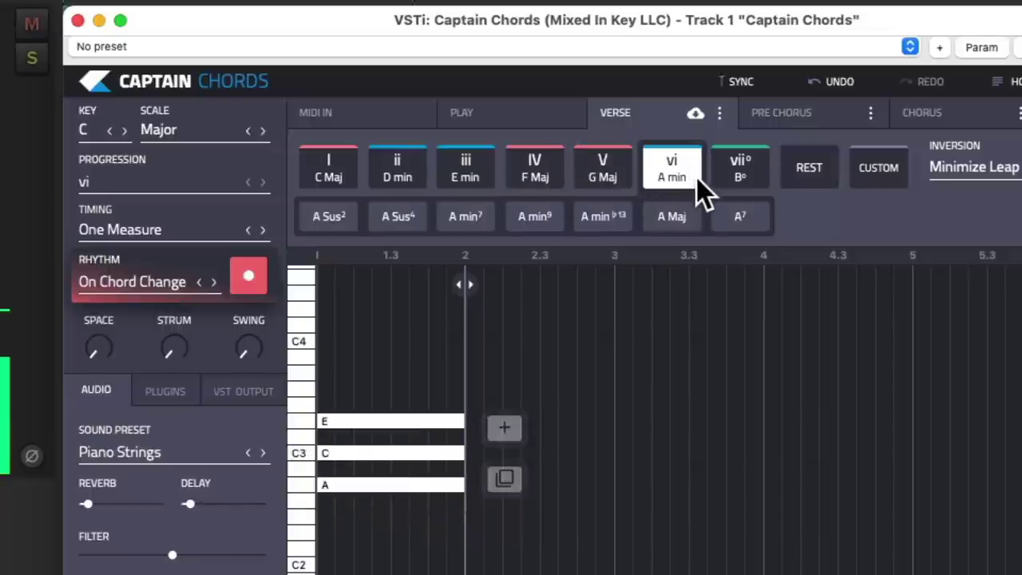
pyautogui.click(743, 176)
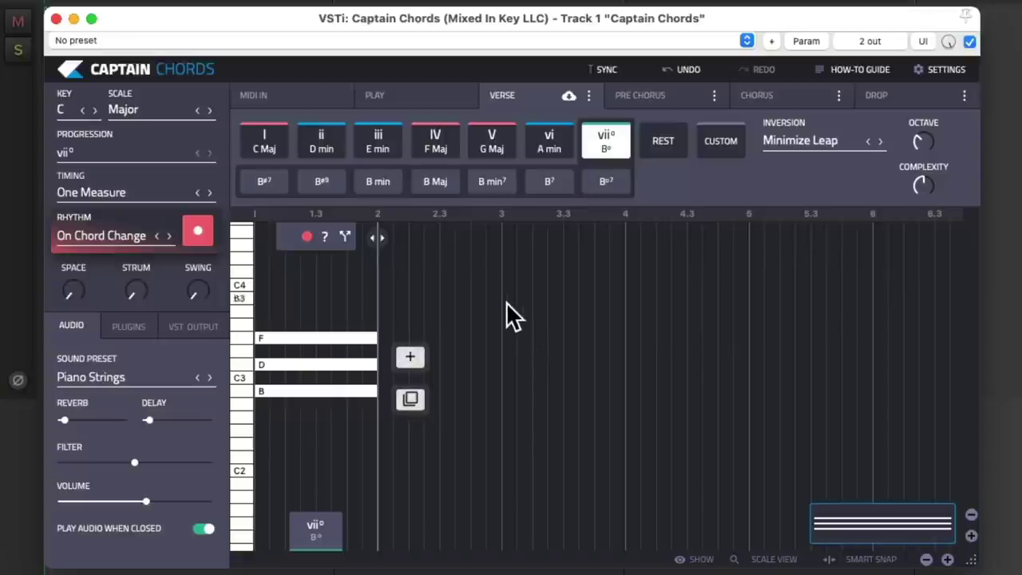
# Set the first measure's chord to I (C Maj) and play it back.
pyautogui.click(267, 141)
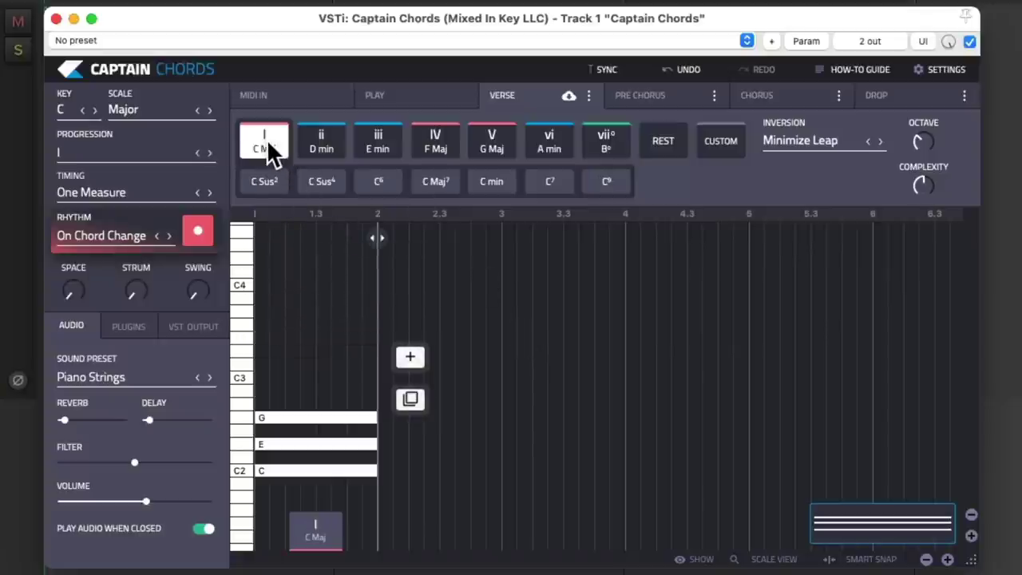
pyautogui.press('space')
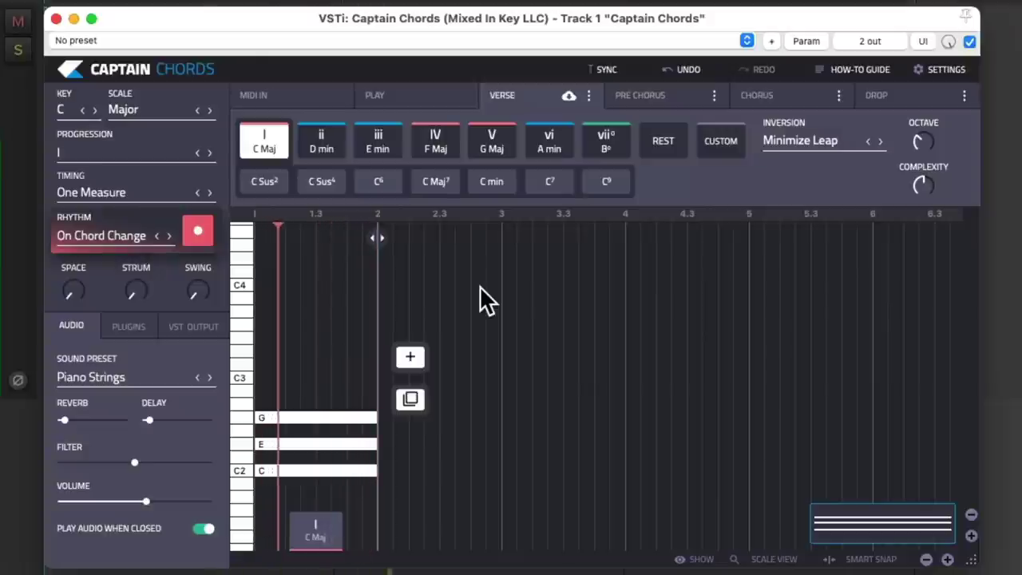
pyautogui.press('space')
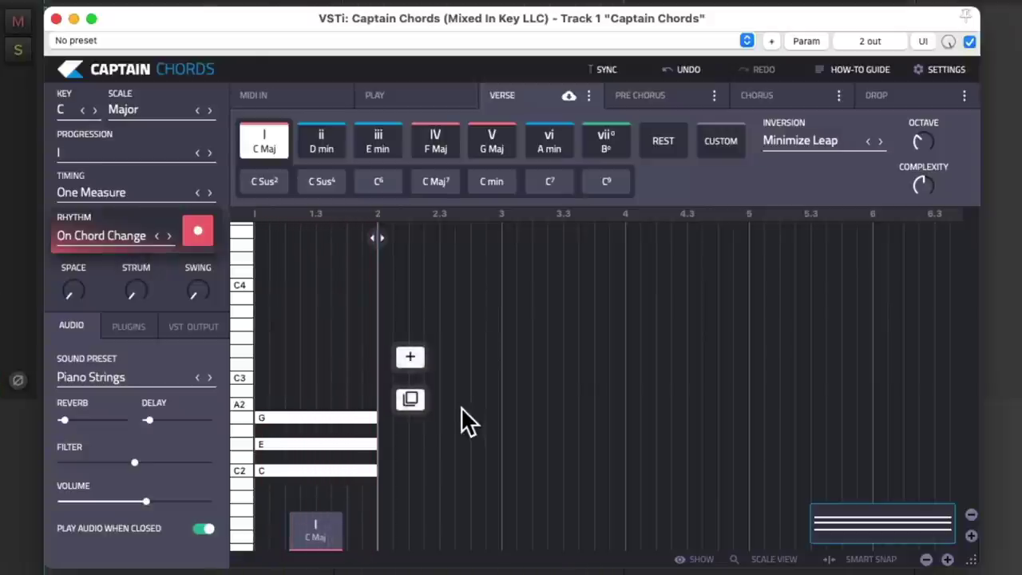
# Add iii (E min), IV (F Maj) and V (G Maj) chords in measures 2 to 4 and play the progression.
pyautogui.click(412, 357)
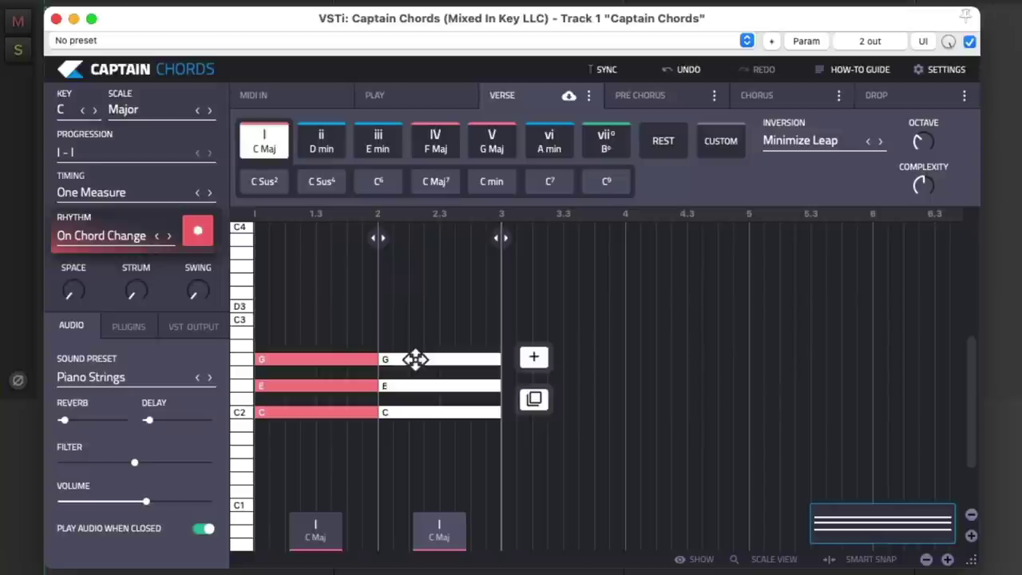
pyautogui.click(393, 141)
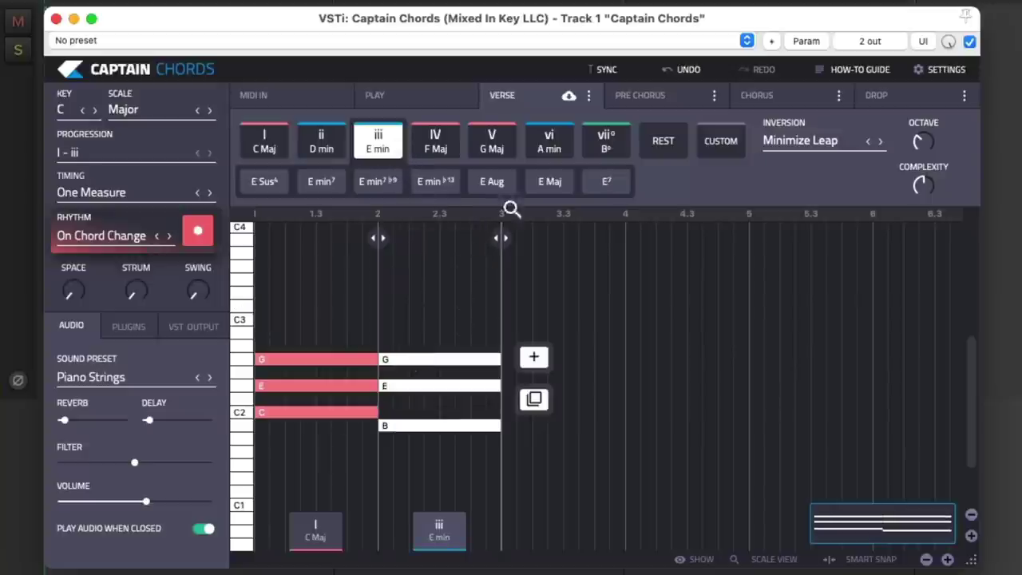
pyautogui.click(535, 358)
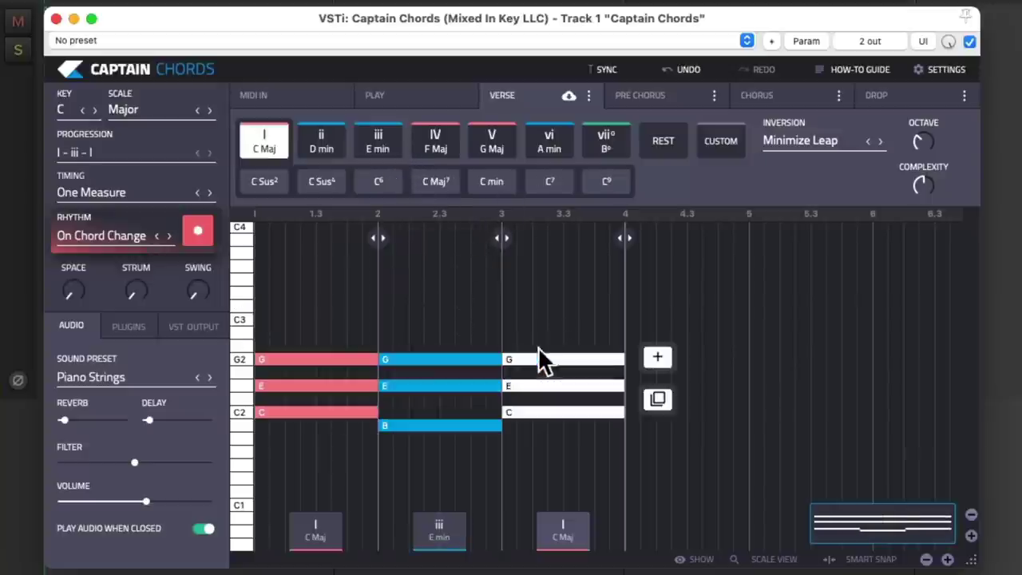
pyautogui.click(445, 140)
pyautogui.click(659, 357)
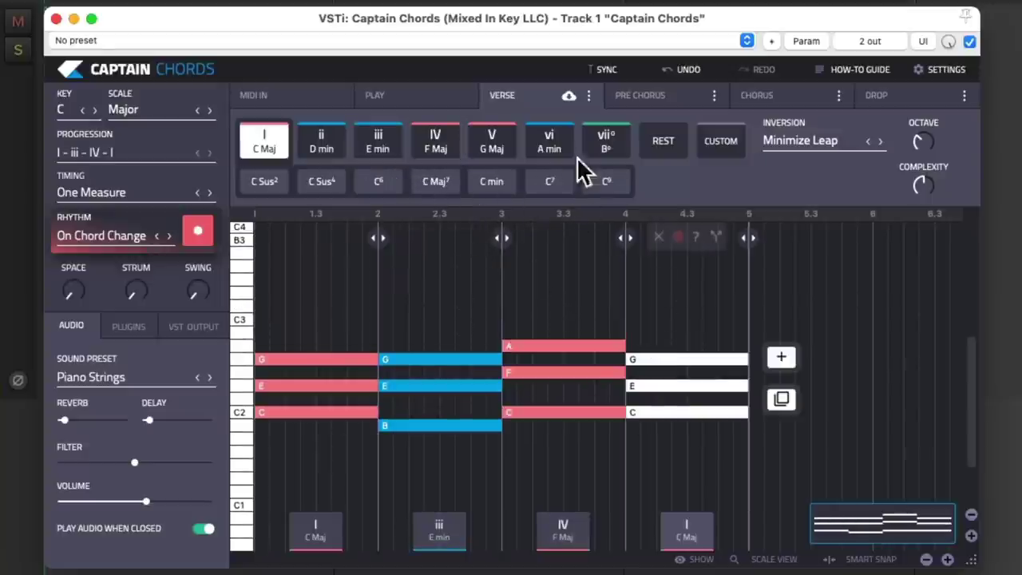
pyautogui.click(504, 135)
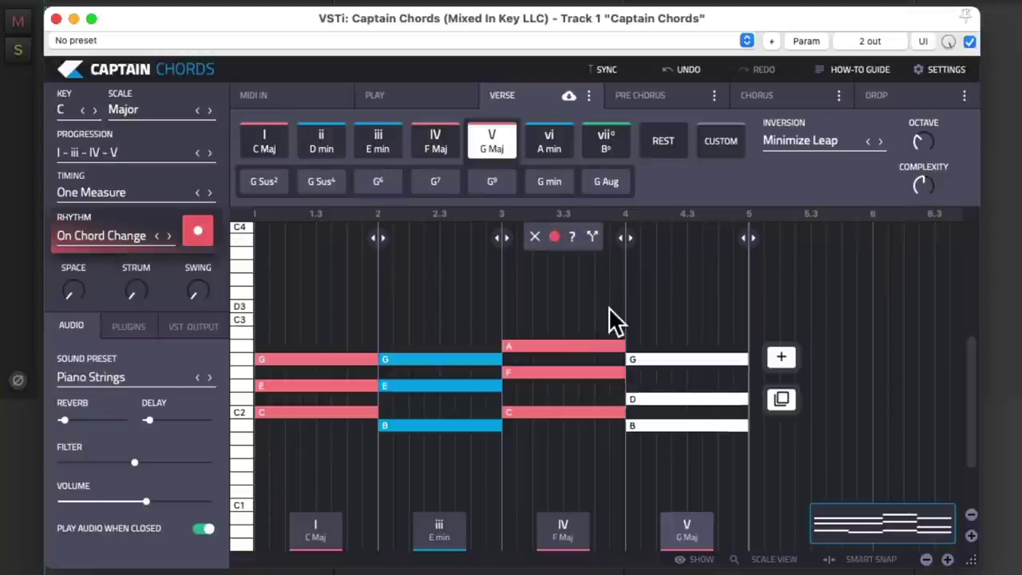
pyautogui.press('space')
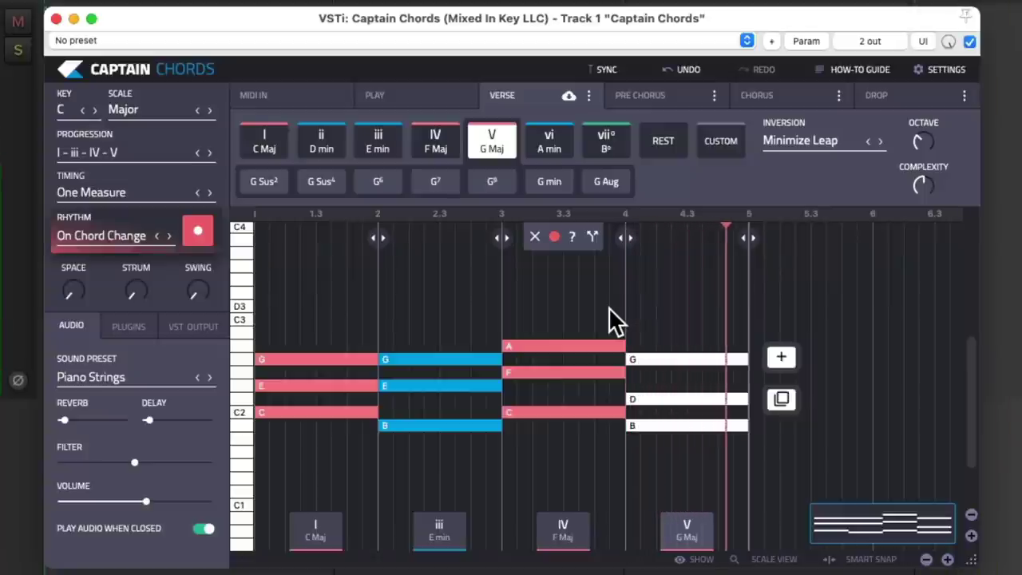
pyautogui.press('space')
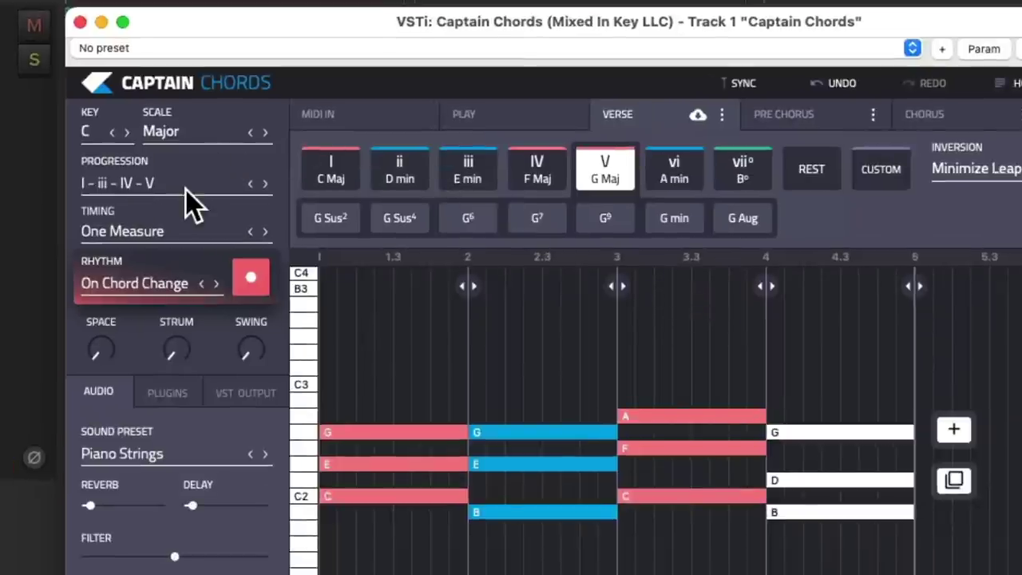
# Step forward through the preset chord progressions that follow I - iii - IV - V.
pyautogui.click(264, 185)
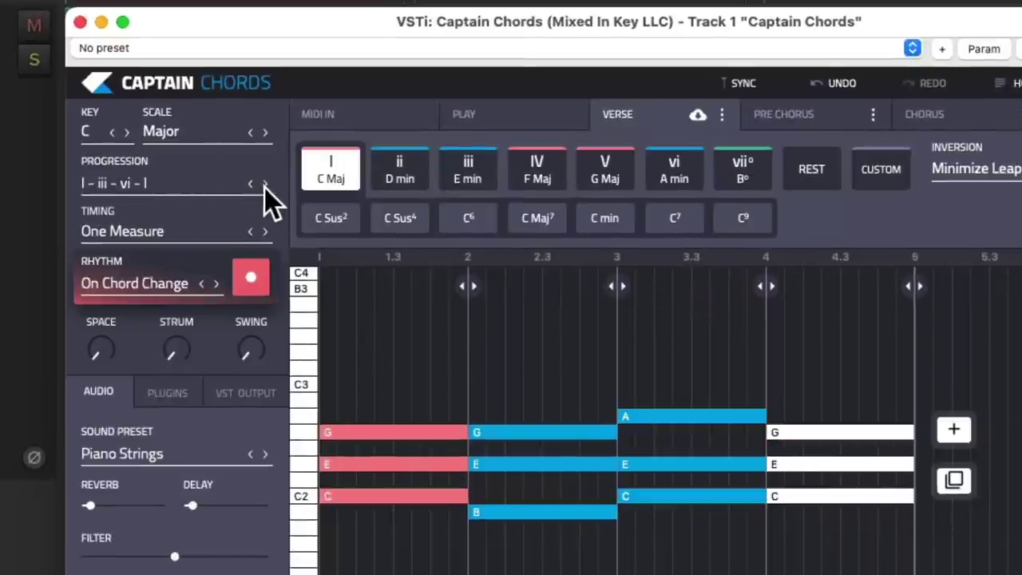
pyautogui.click(265, 185)
pyautogui.click(264, 187)
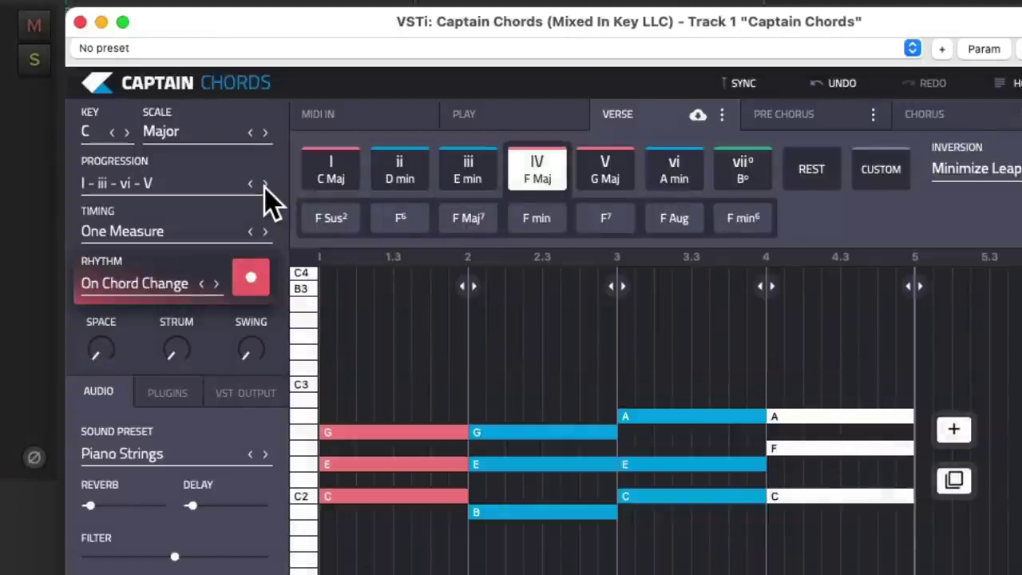
# Choose the I - vi - IV - I progression from the full list of chord progressions.
pyautogui.click(135, 183)
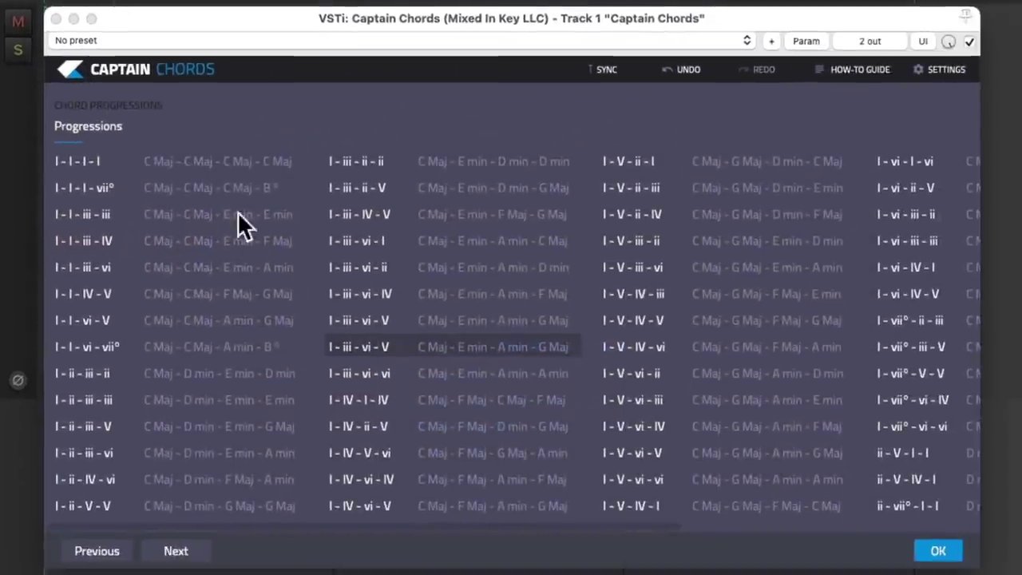
pyautogui.hscroll(6, 241, 281)
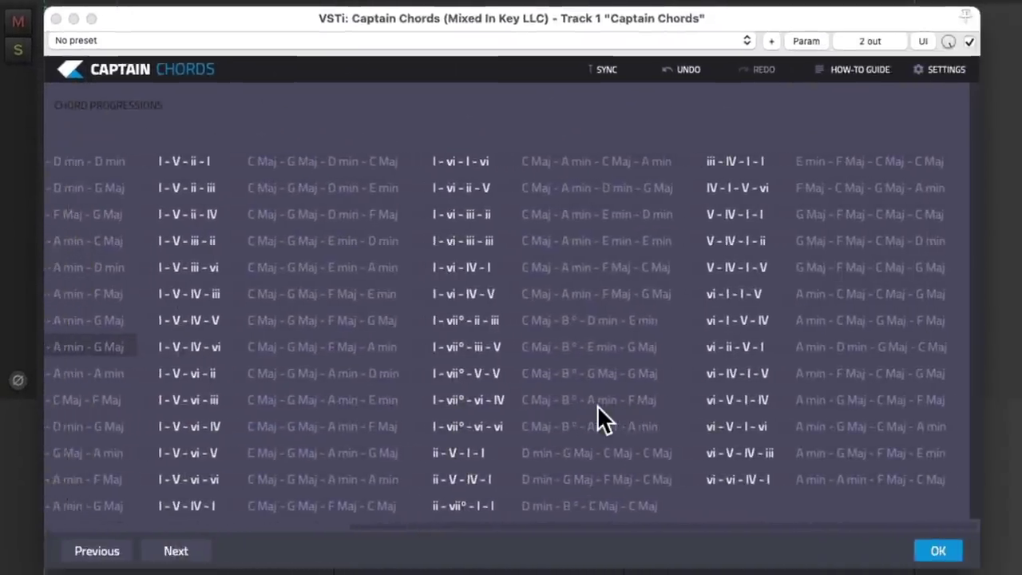
pyautogui.hscroll(1, 597, 405)
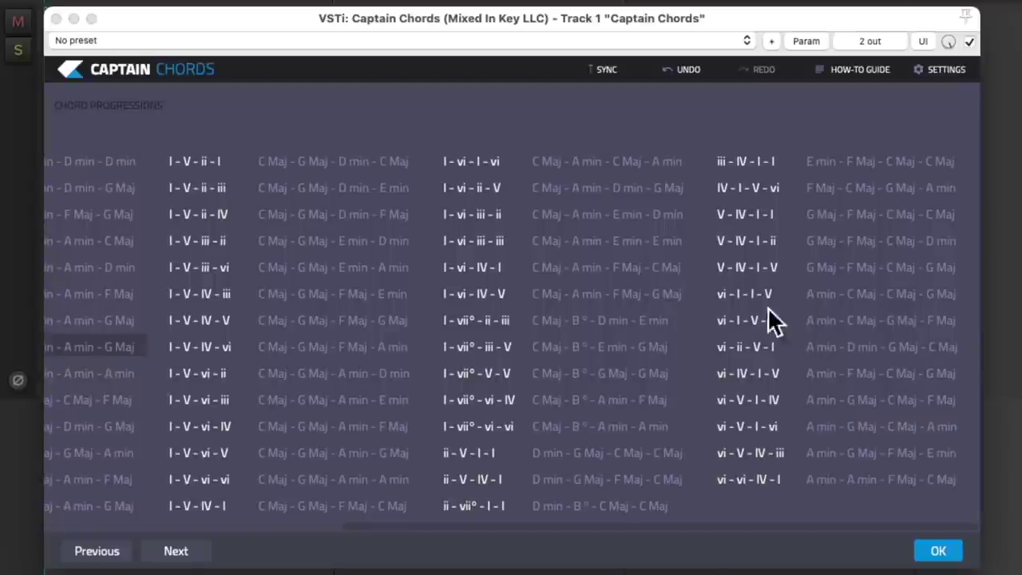
pyautogui.click(509, 266)
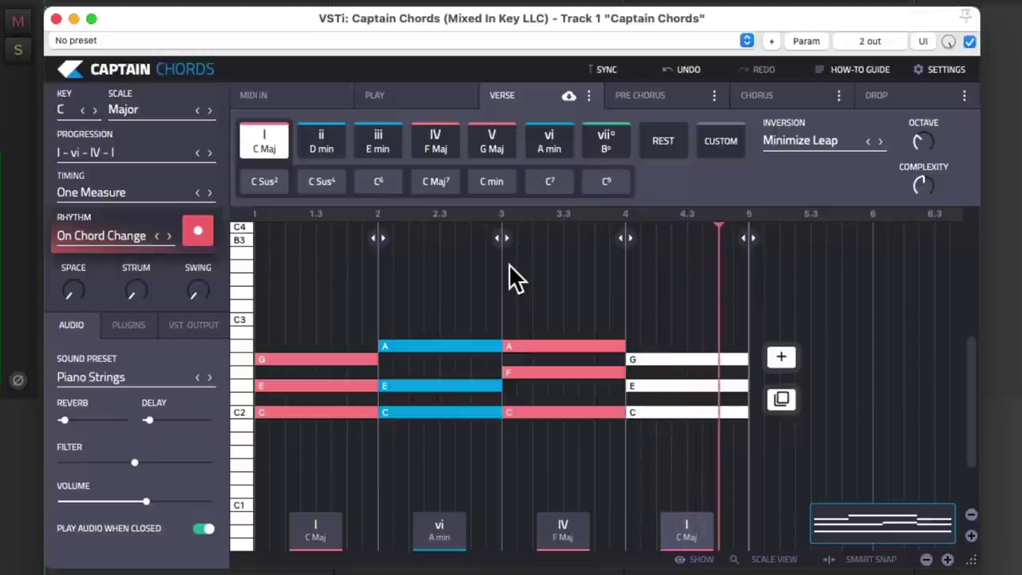
# Select the first measure's I (C Maj) chord and set its octave to Third.
pyautogui.moveTo(447, 292)
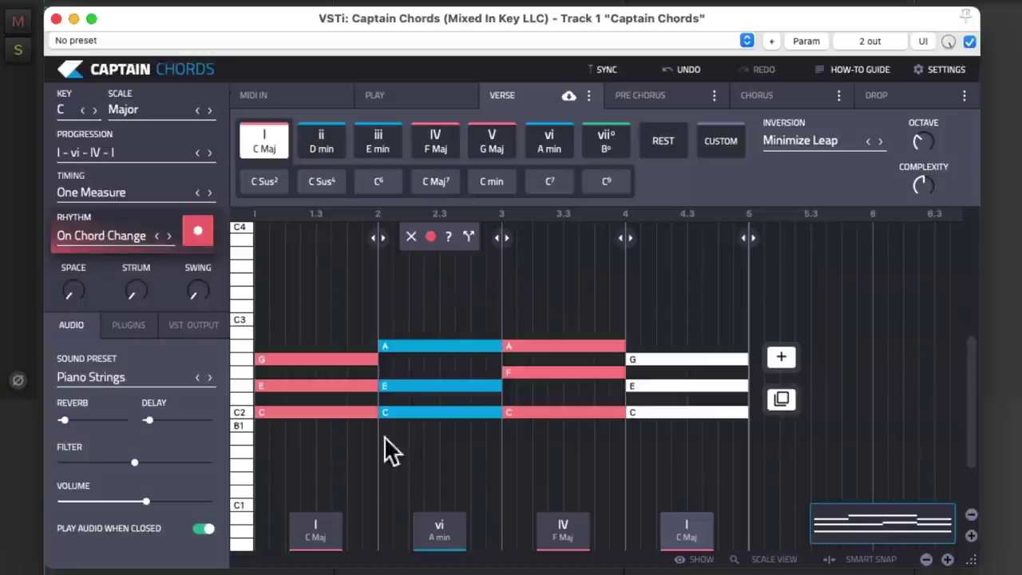
pyautogui.click(332, 524)
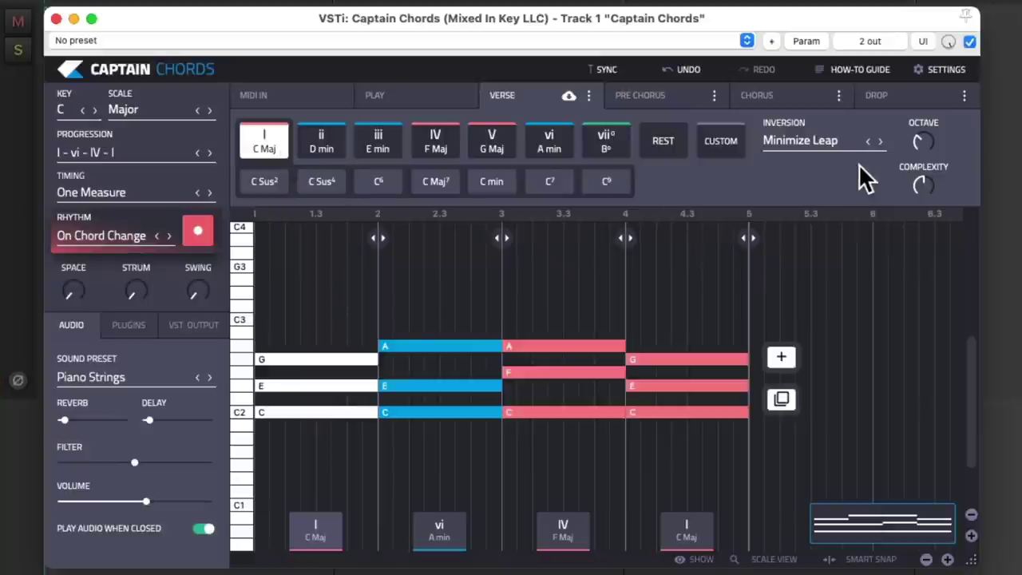
pyautogui.moveTo(925, 142)
pyautogui.moveTo(926, 132); pyautogui.dragTo(929, 123)
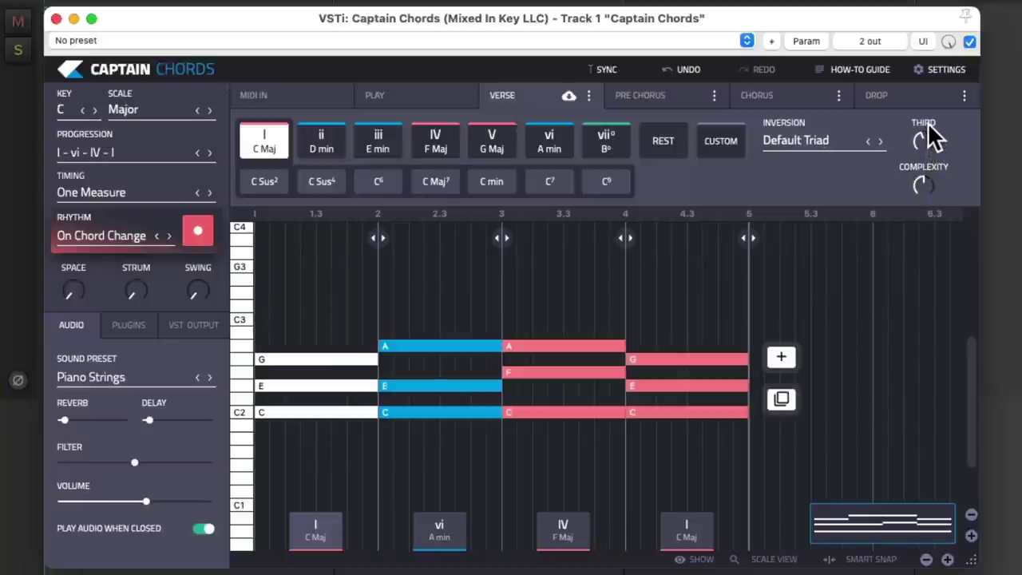
# Cycle the first chord through First Inversion, Second Inversion and Default Triad, ending on Second Inversion.
pyautogui.click(882, 141)
pyautogui.scroll(1, 534, 379)
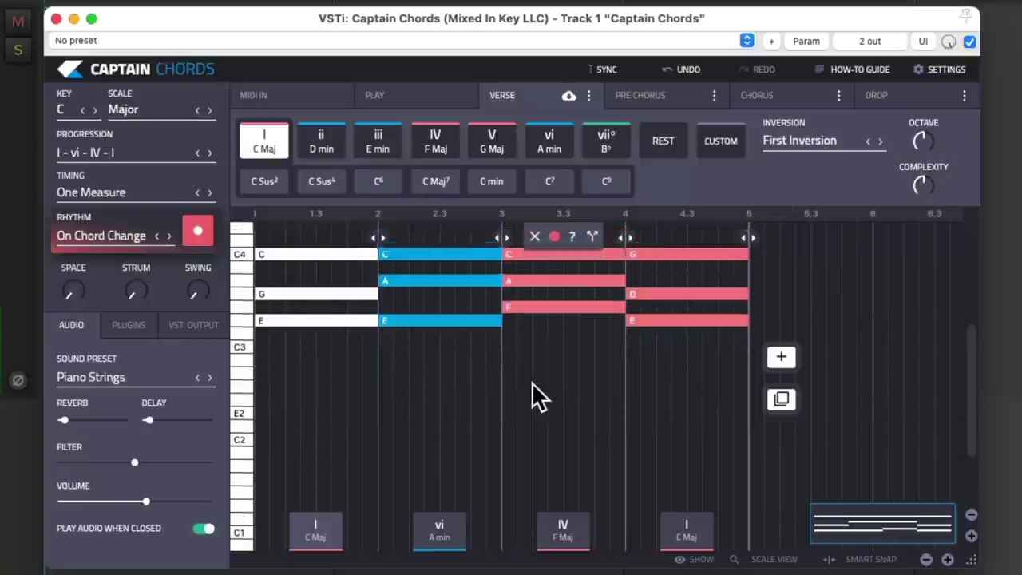
pyautogui.click(879, 141)
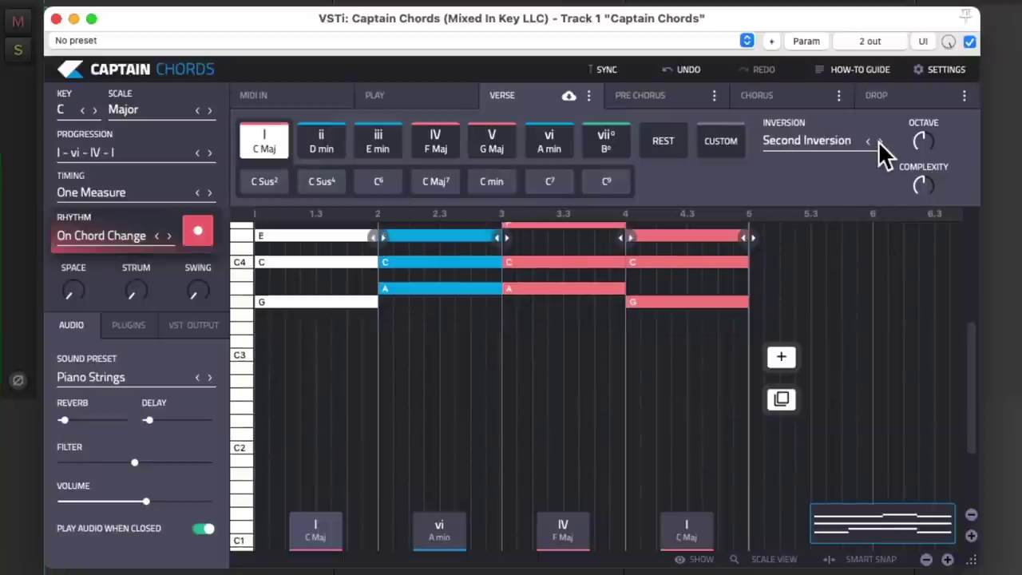
pyautogui.moveTo(603, 359)
pyautogui.scroll(1, 603, 359)
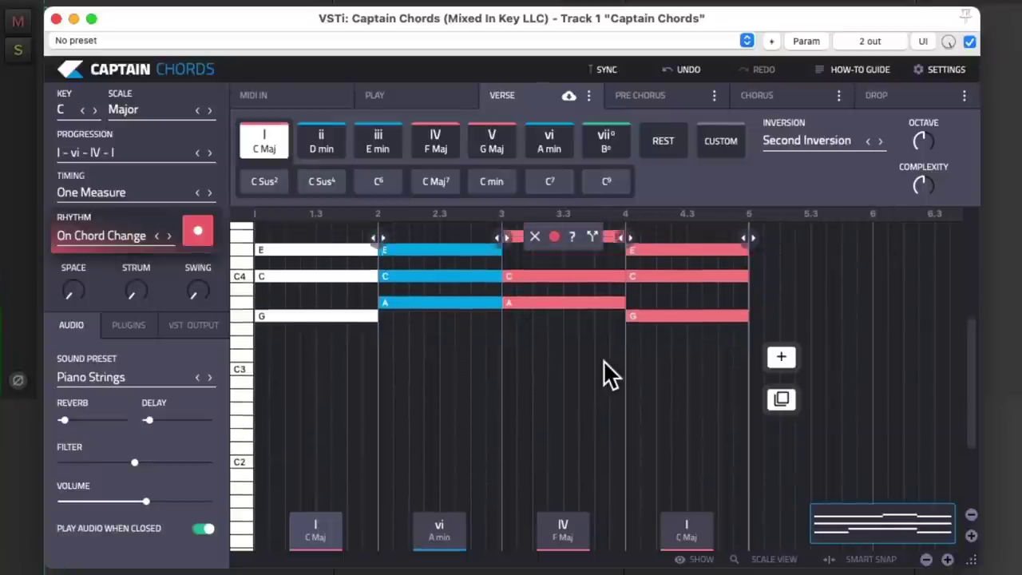
pyautogui.click(881, 141)
pyautogui.click(882, 142)
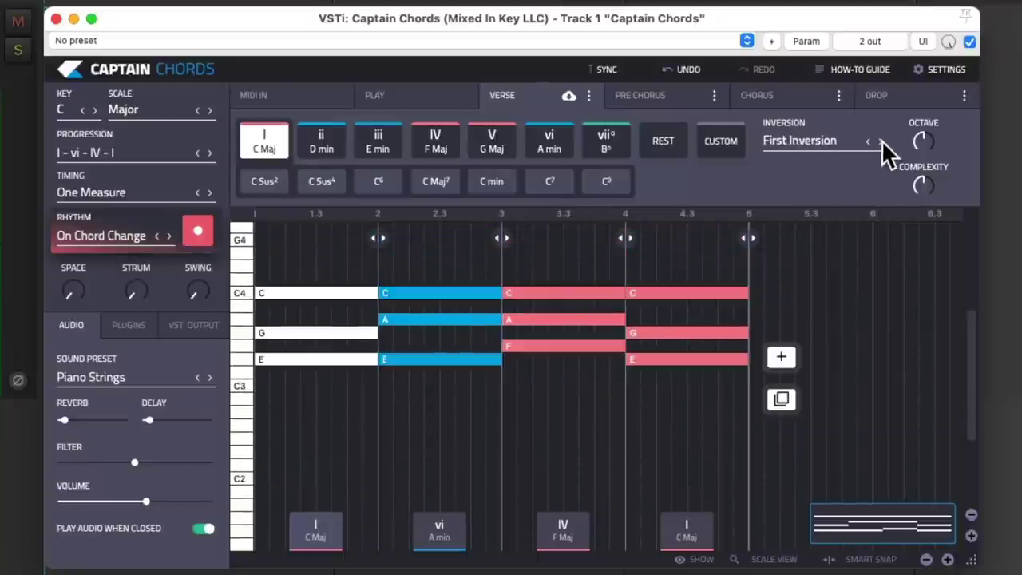
pyautogui.click(881, 141)
# Lower the first chord by one octave, reduce its complexity to 1, and raise it above 4 to add a low C bass note.
pyautogui.moveTo(913, 151)
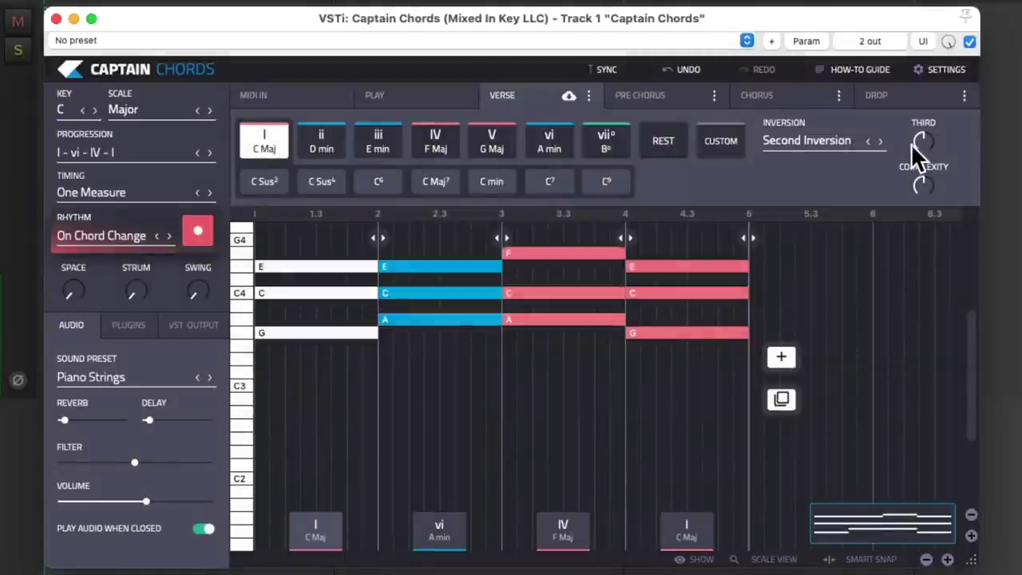
pyautogui.moveTo(918, 151); pyautogui.dragTo(918, 171)
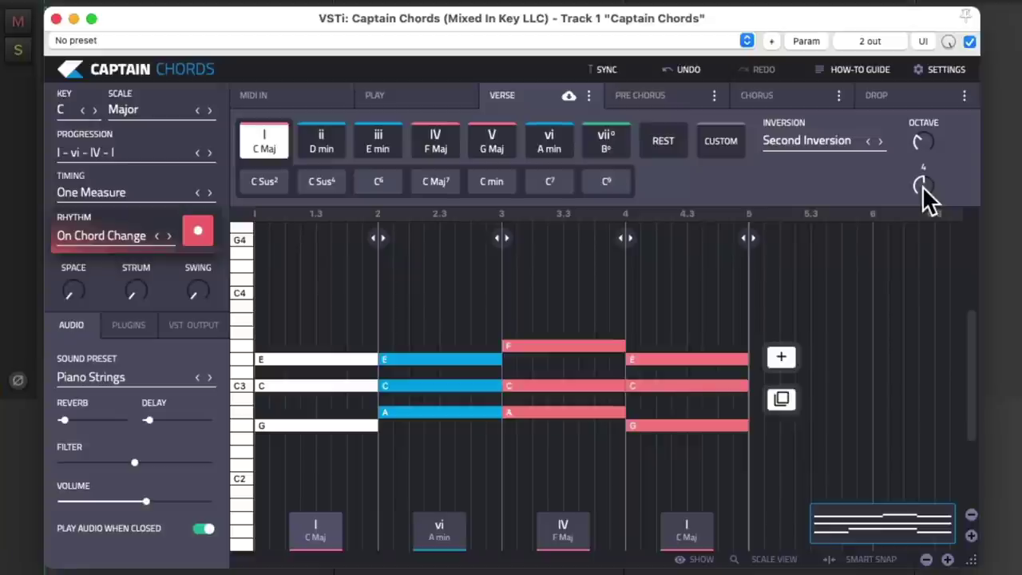
pyautogui.moveTo(923, 187); pyautogui.dragTo(903, 272)
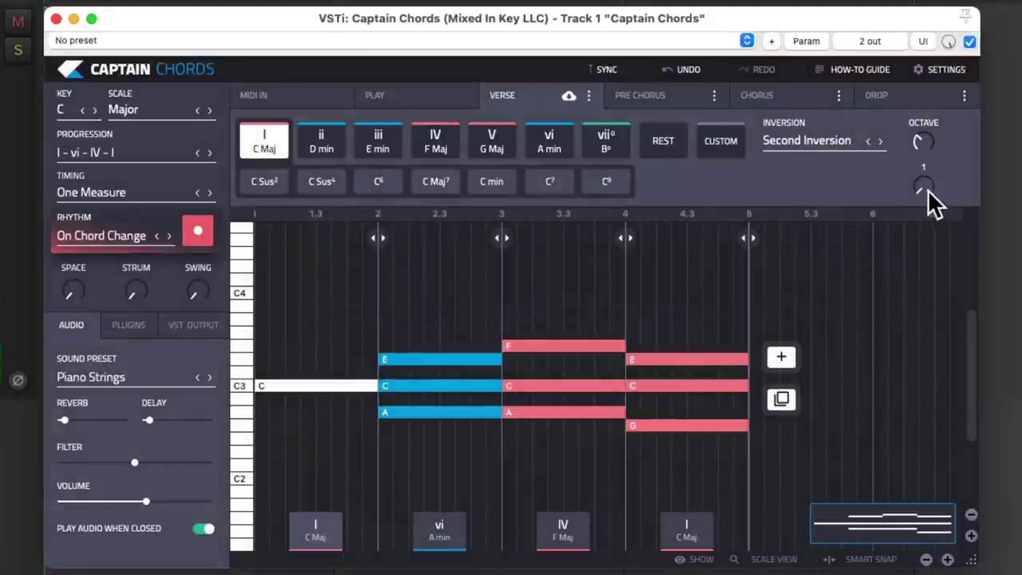
pyautogui.moveTo(928, 189); pyautogui.dragTo(949, 93)
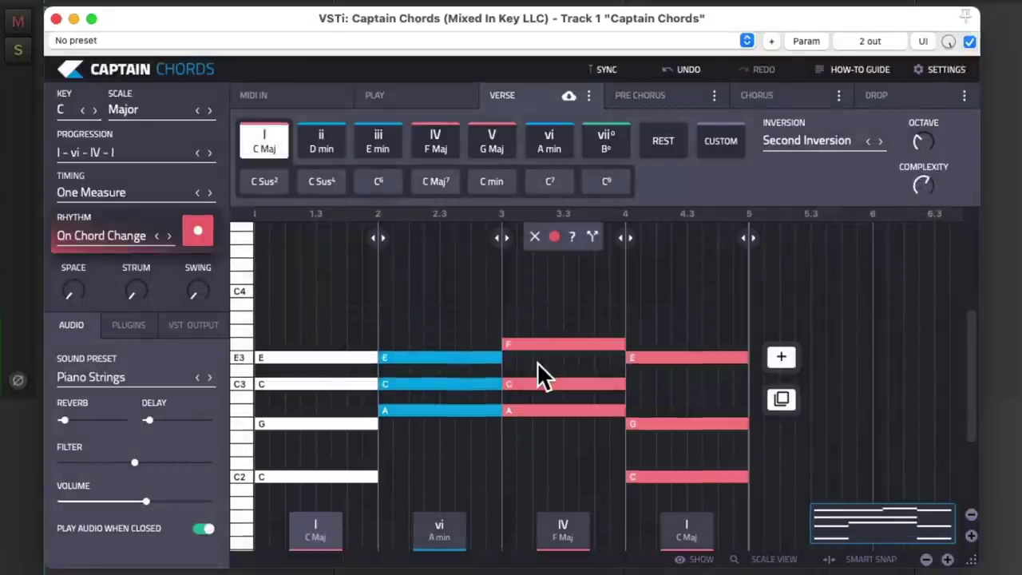
pyautogui.scroll(-2, 536, 362)
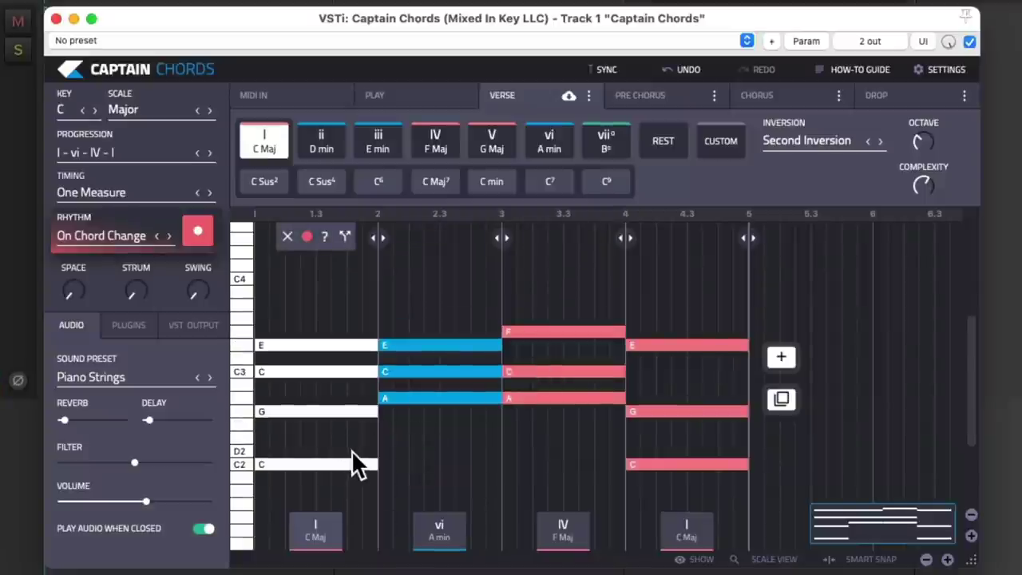
# Compare the other inversions on the first chord with the added bass note, returning to Second Inversion.
pyautogui.click(880, 140)
pyautogui.click(880, 140)
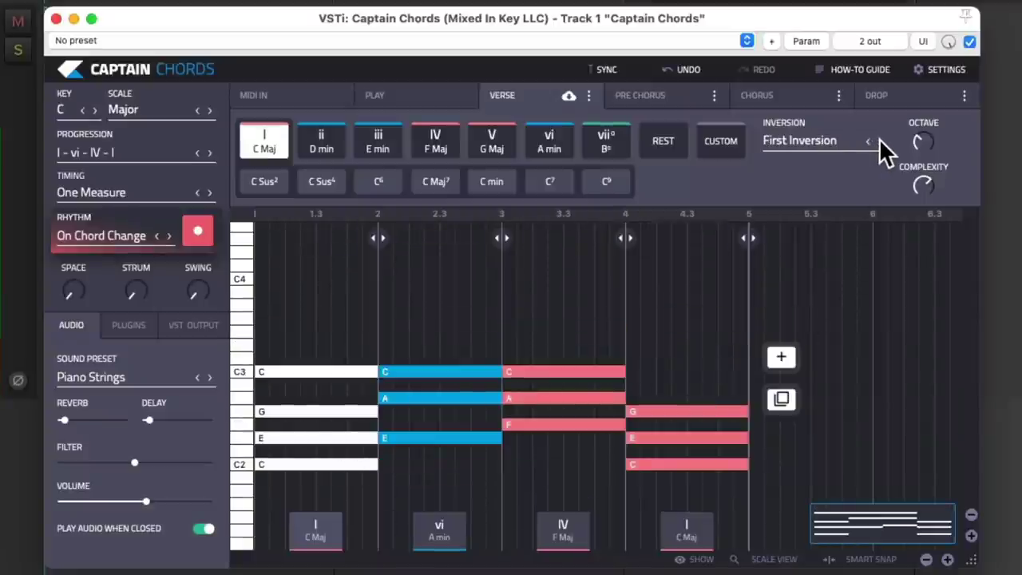
pyautogui.click(880, 140)
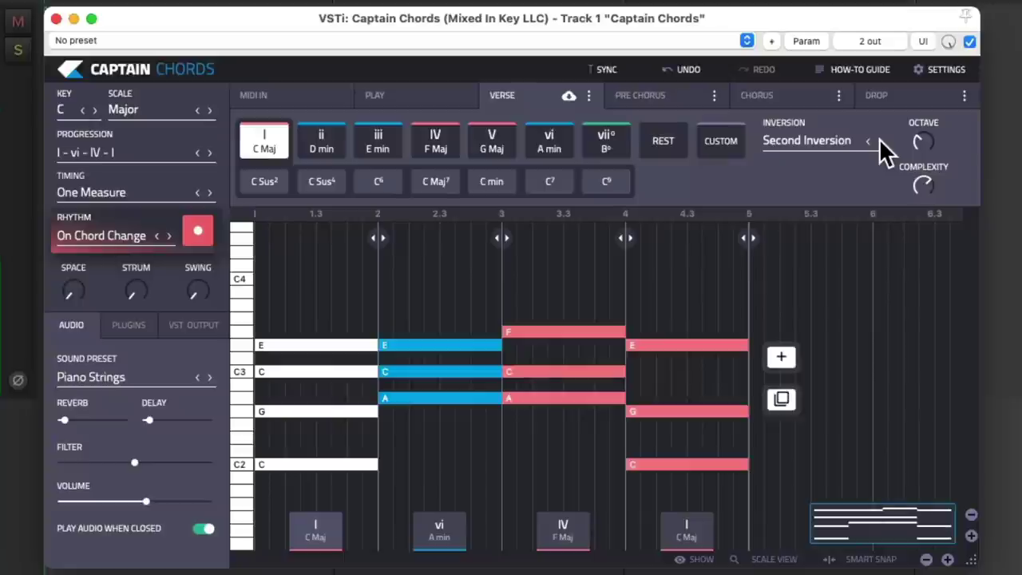
pyautogui.moveTo(331, 335)
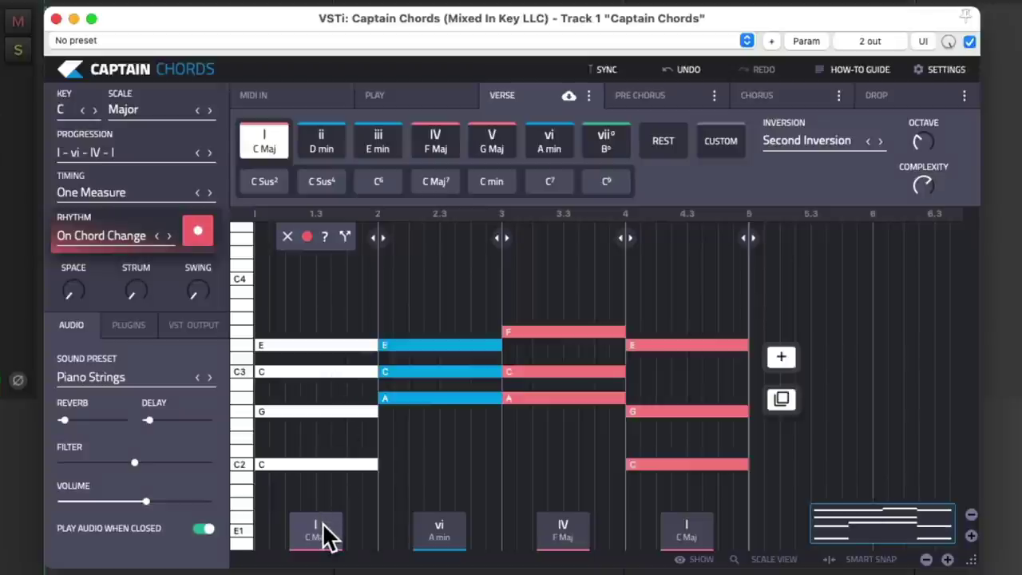
# Change the second measure's chord to V (G Maj), raise its complexity, set it to Default Triad and play the progression.
pyautogui.click(452, 519)
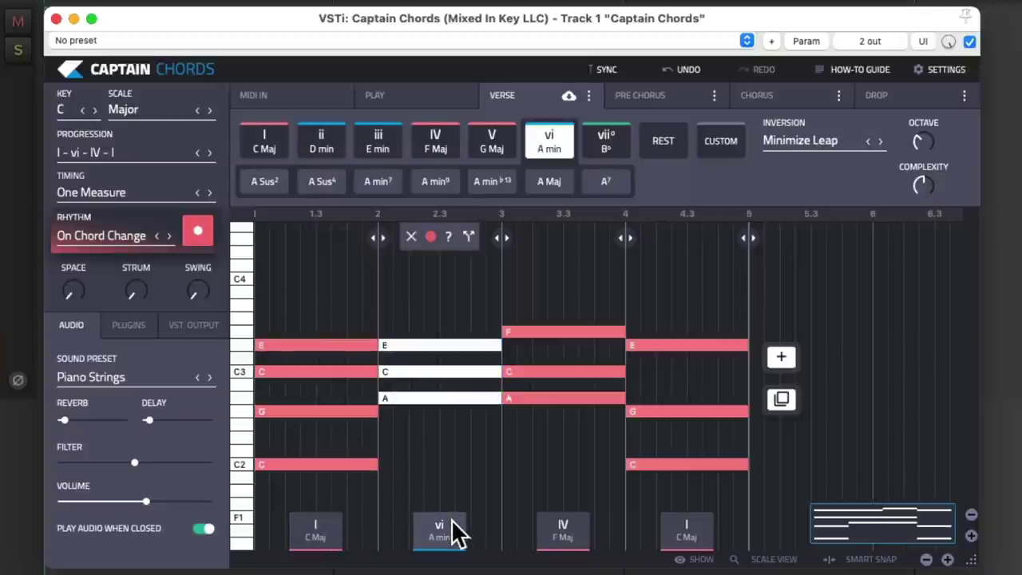
pyautogui.click(503, 144)
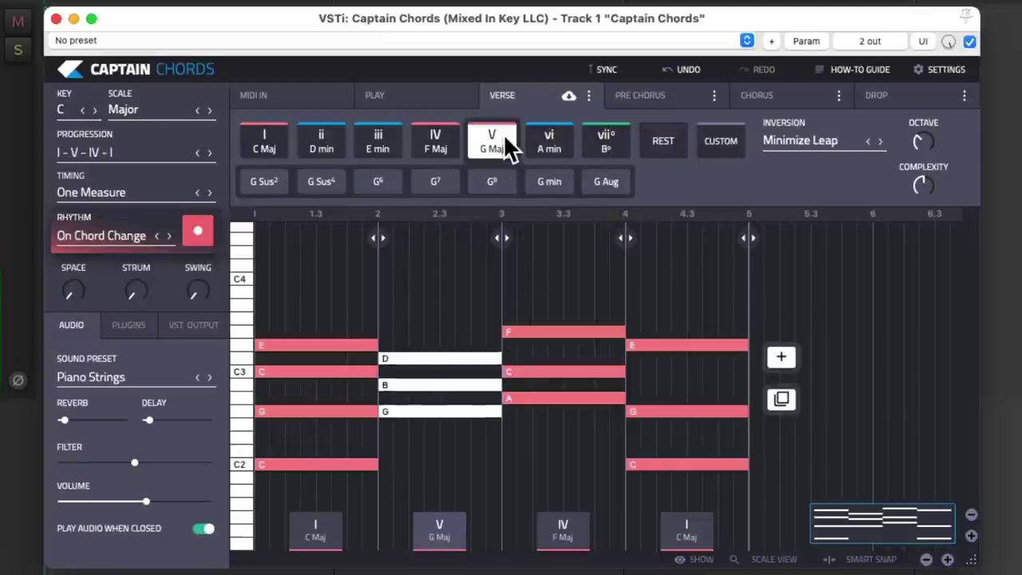
pyautogui.moveTo(921, 185)
pyautogui.moveTo(917, 172); pyautogui.dragTo(915, 158)
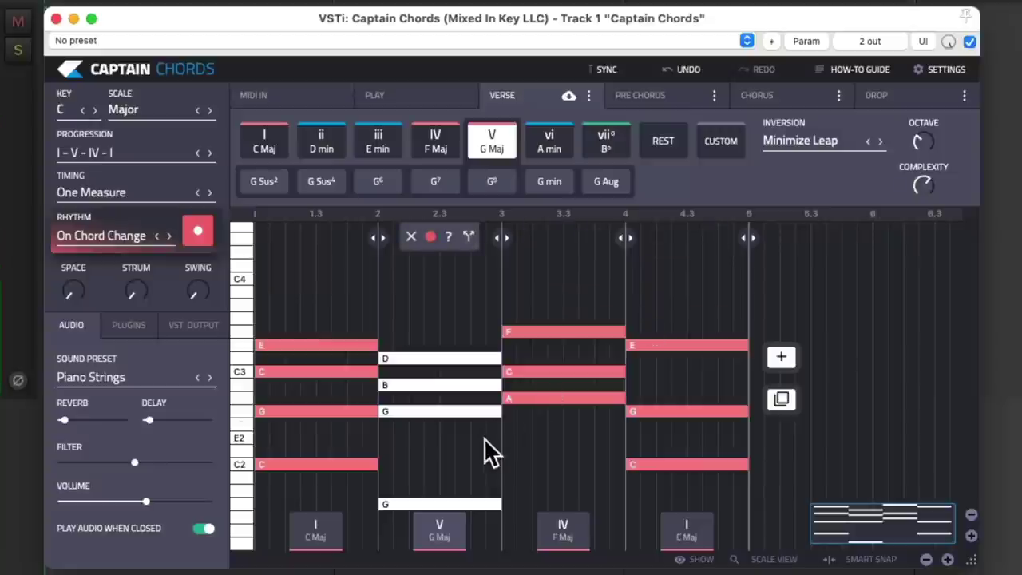
pyautogui.click(880, 142)
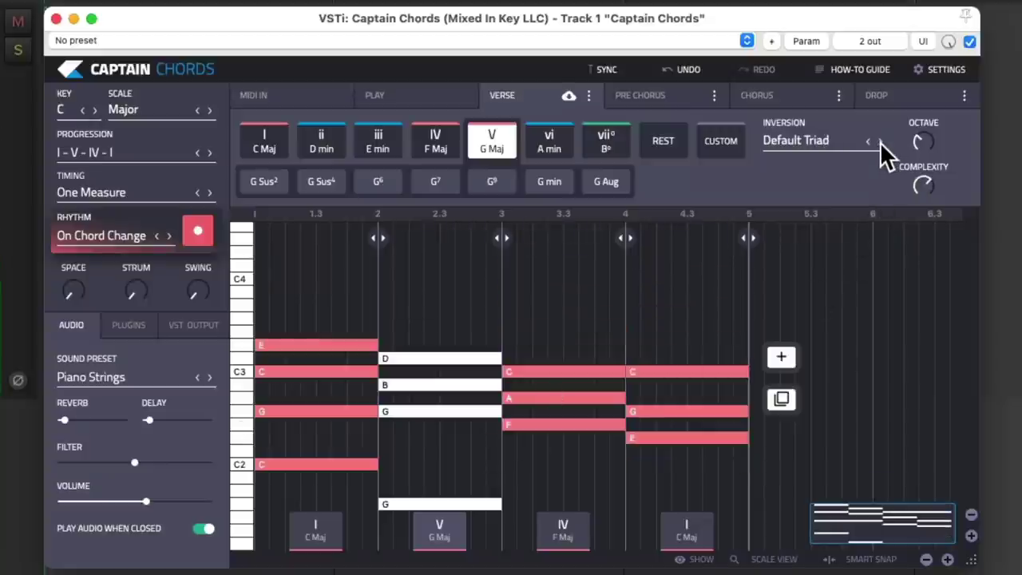
pyautogui.moveTo(470, 317)
pyautogui.press('space')
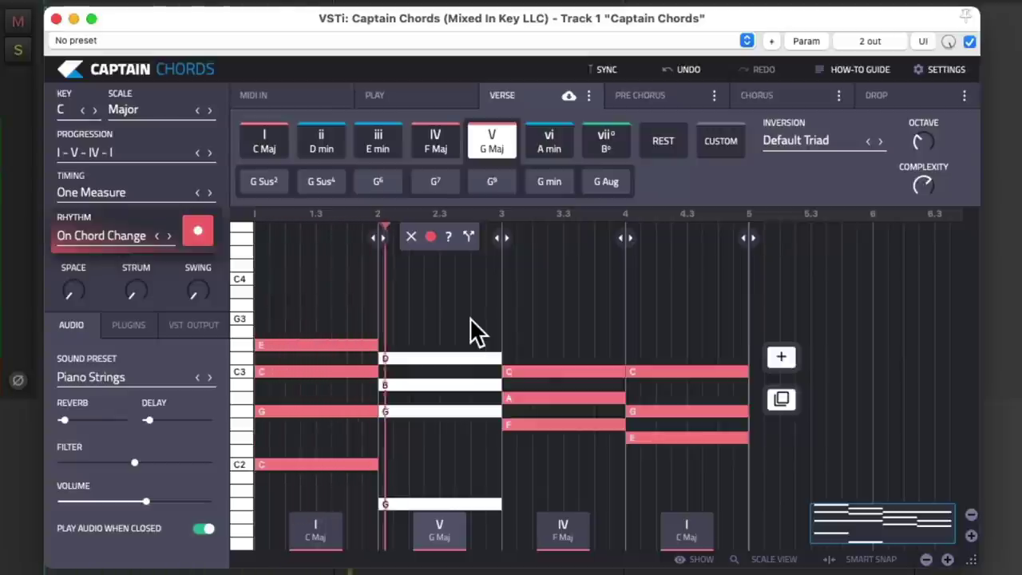
pyautogui.press('space')
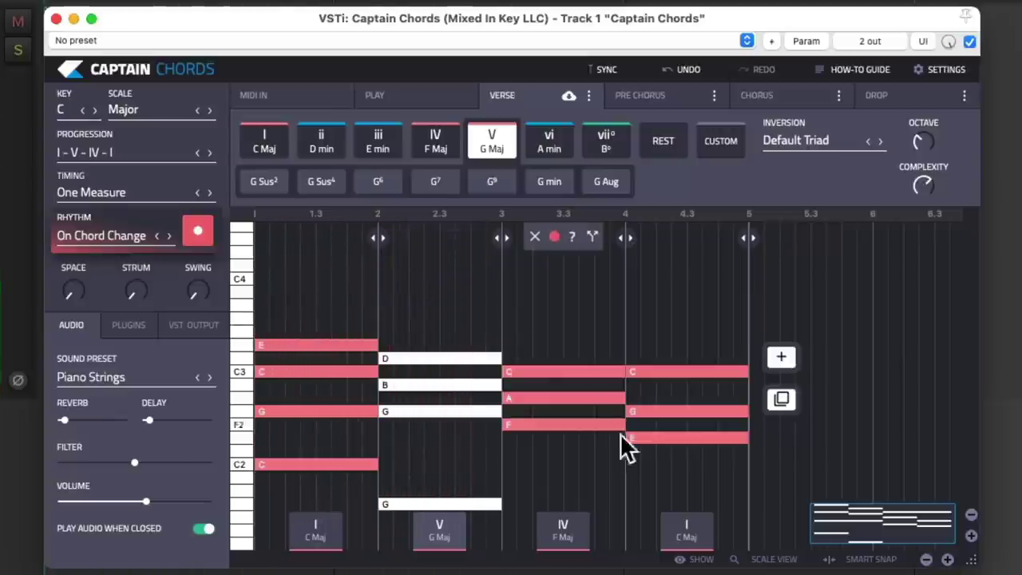
# Change the third measure's chord to vi (A min), set it to Default Triad and raise its complexity to add a low A.
pyautogui.click(572, 541)
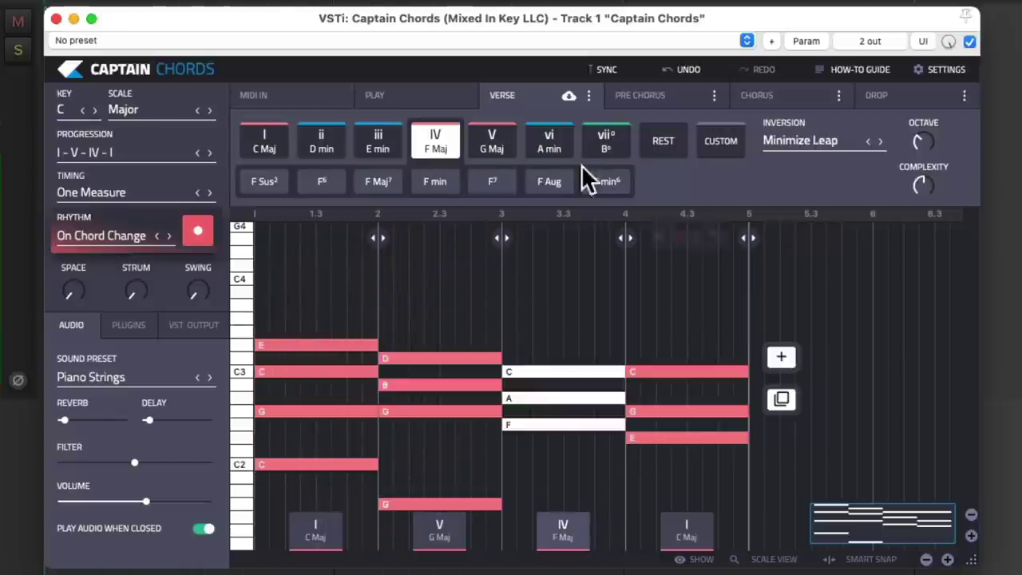
pyautogui.click(561, 142)
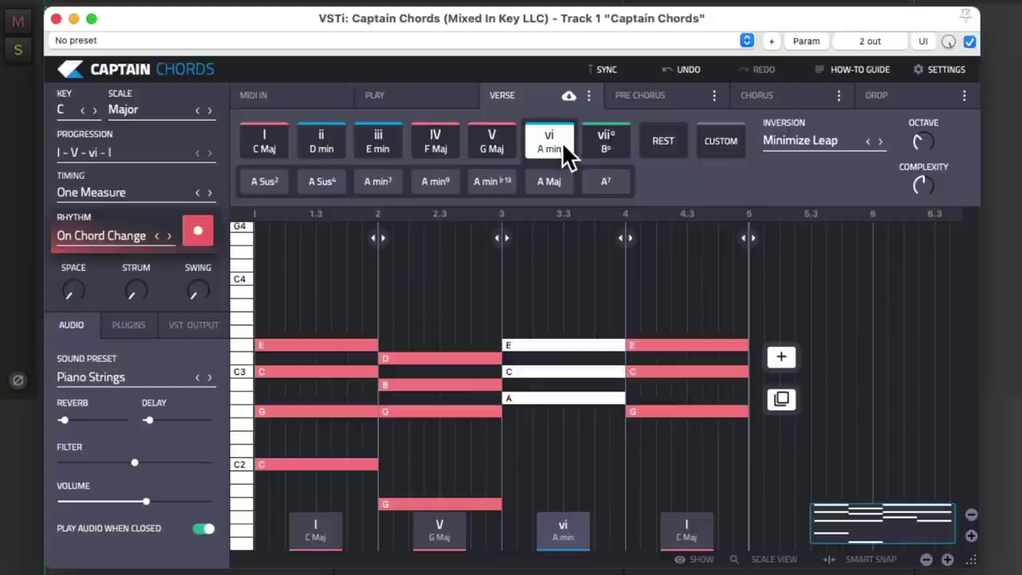
pyautogui.click(875, 141)
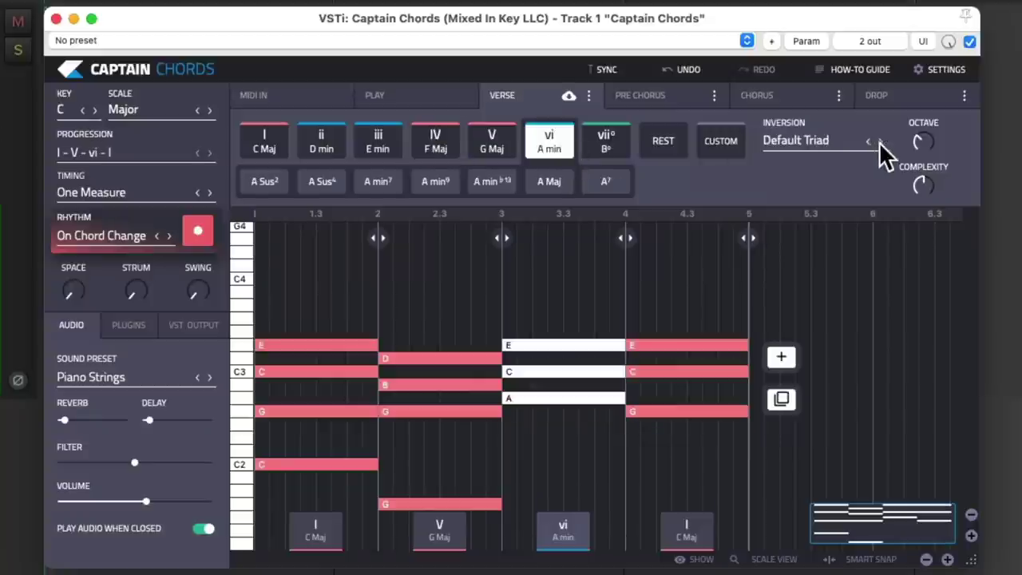
pyautogui.moveTo(920, 154)
pyautogui.mouseDown()
pyautogui.moveTo(927, 190)
pyautogui.moveTo(925, 158)
pyautogui.moveTo(924, 172)
pyautogui.mouseUp()
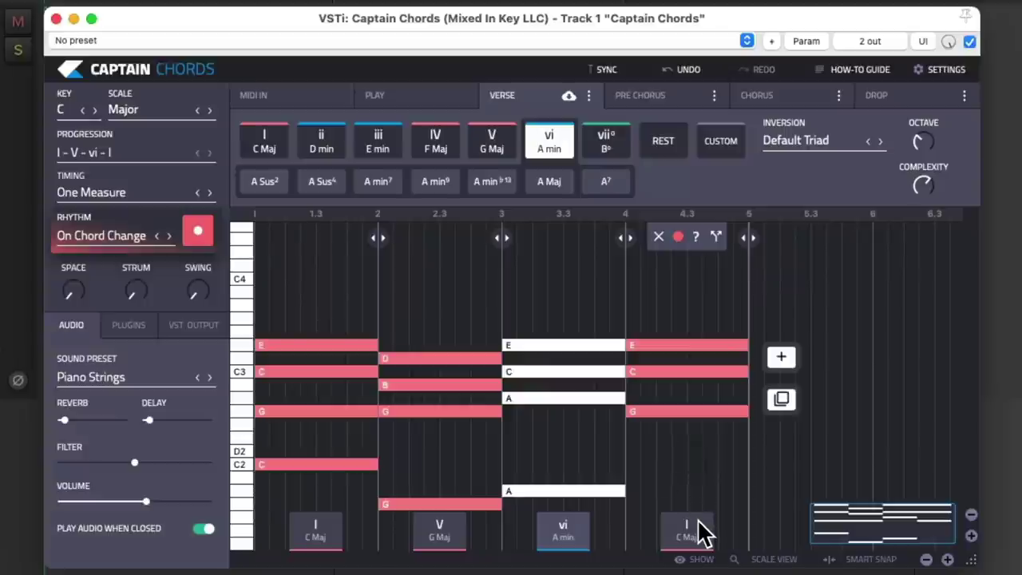
# Change the fourth measure's chord to IV (F Maj), raise its complexity to add a low F, and set it to Default Triad.
pyautogui.click(455, 143)
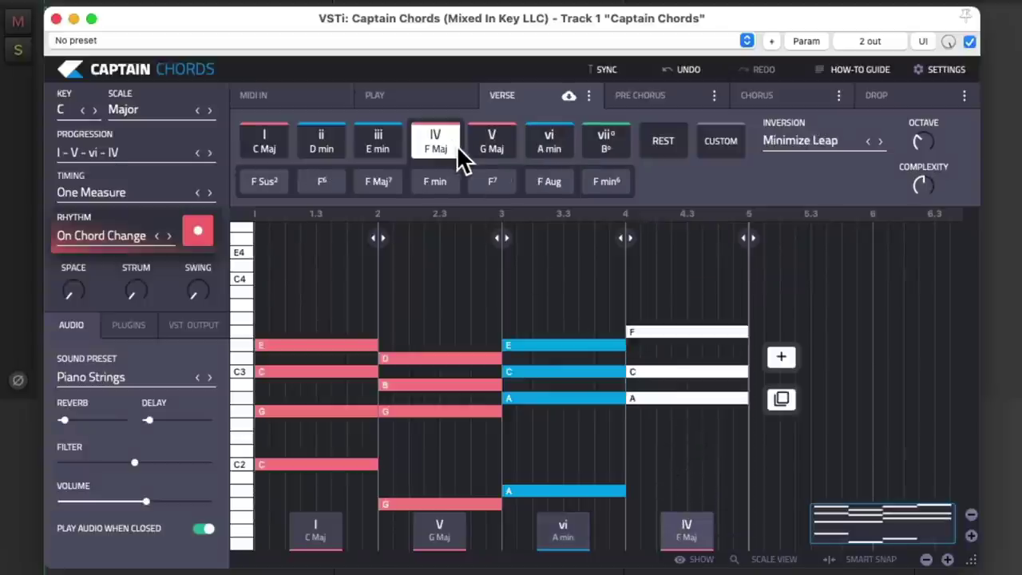
pyautogui.moveTo(925, 188); pyautogui.dragTo(904, 194)
pyautogui.click(882, 142)
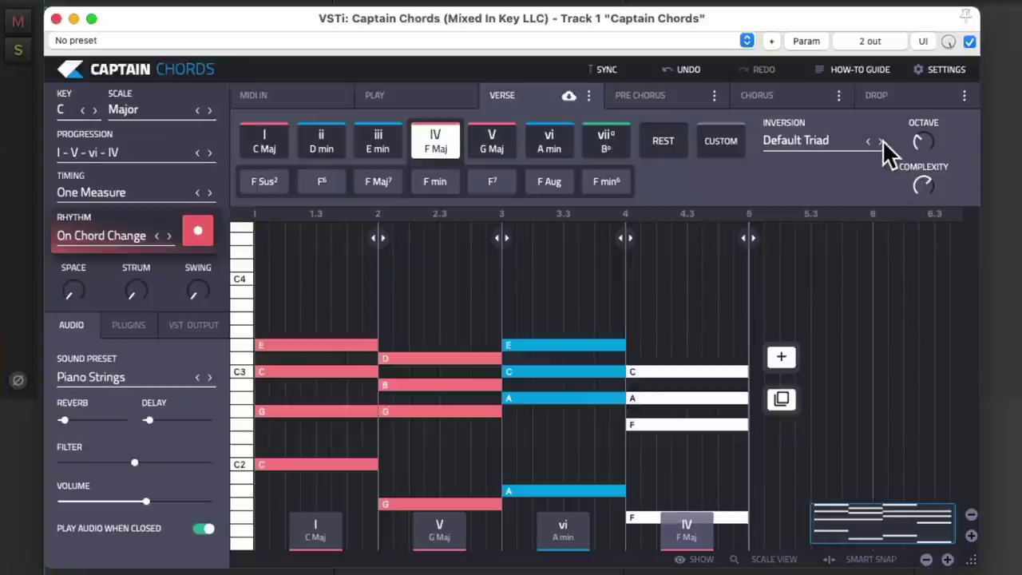
# Play back the full I - V - vi - IV progression and stop it.
pyautogui.moveTo(685, 399)
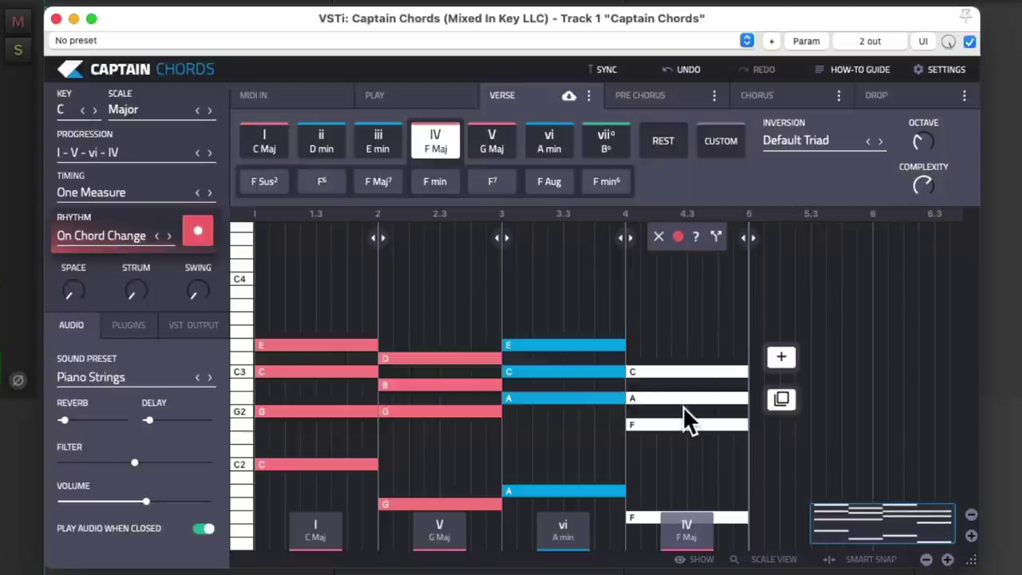
pyautogui.moveTo(581, 442)
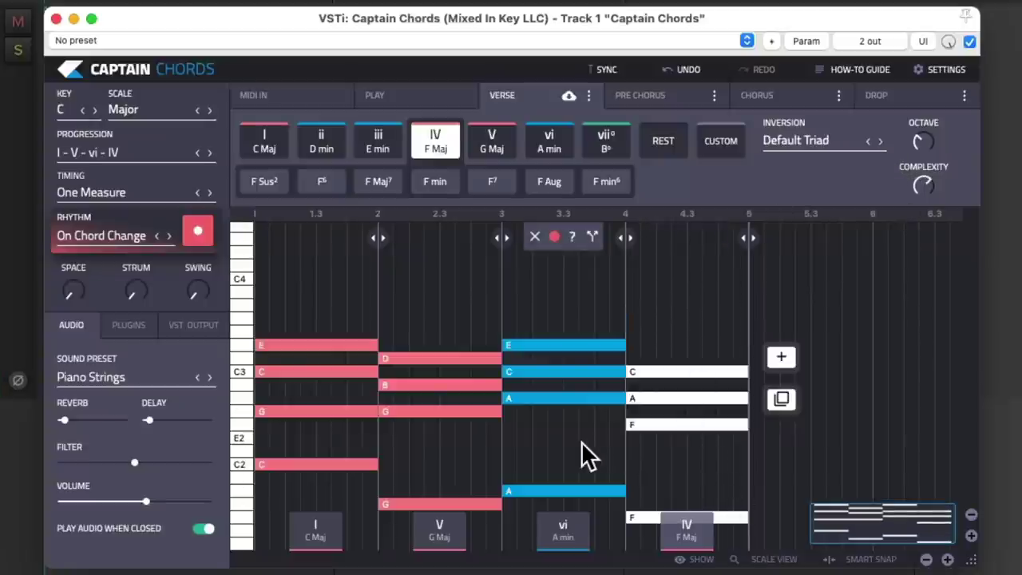
pyautogui.press('space')
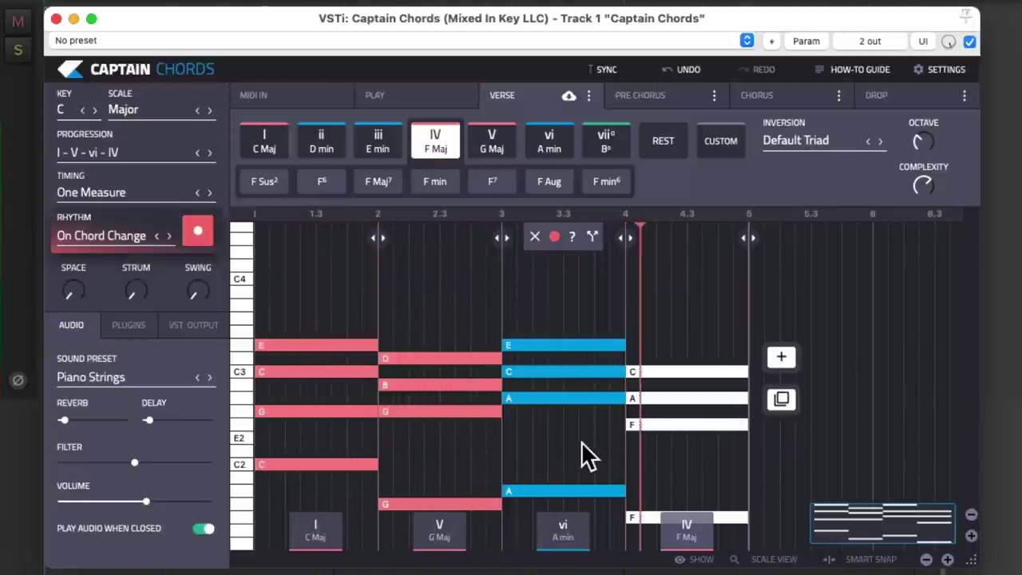
pyautogui.press('space')
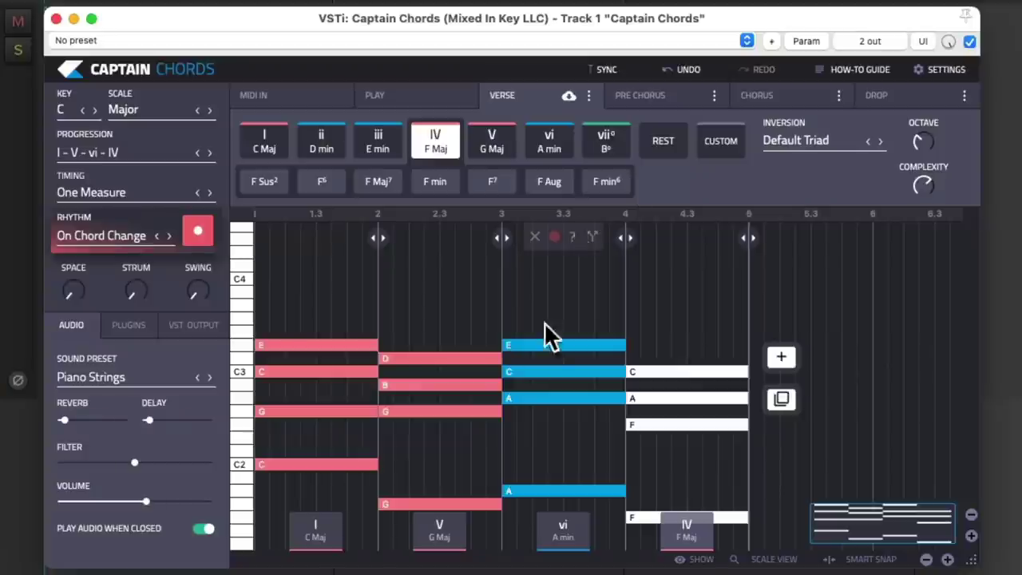
# Try the G Sus2, G Sus4, G6 and G7 variations on the second measure's V chord.
pyautogui.click(458, 540)
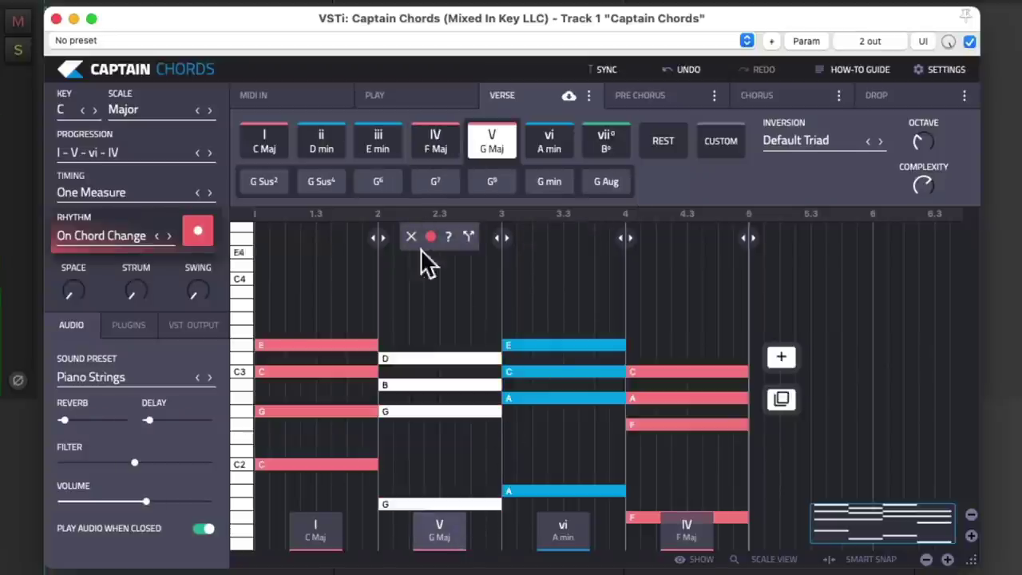
pyautogui.click(277, 183)
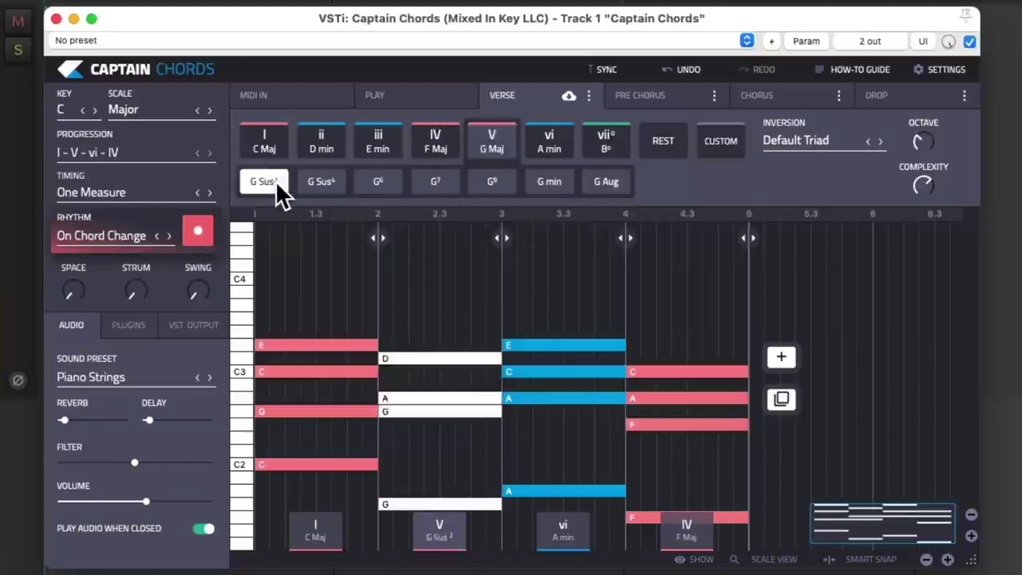
pyautogui.click(334, 177)
pyautogui.click(387, 176)
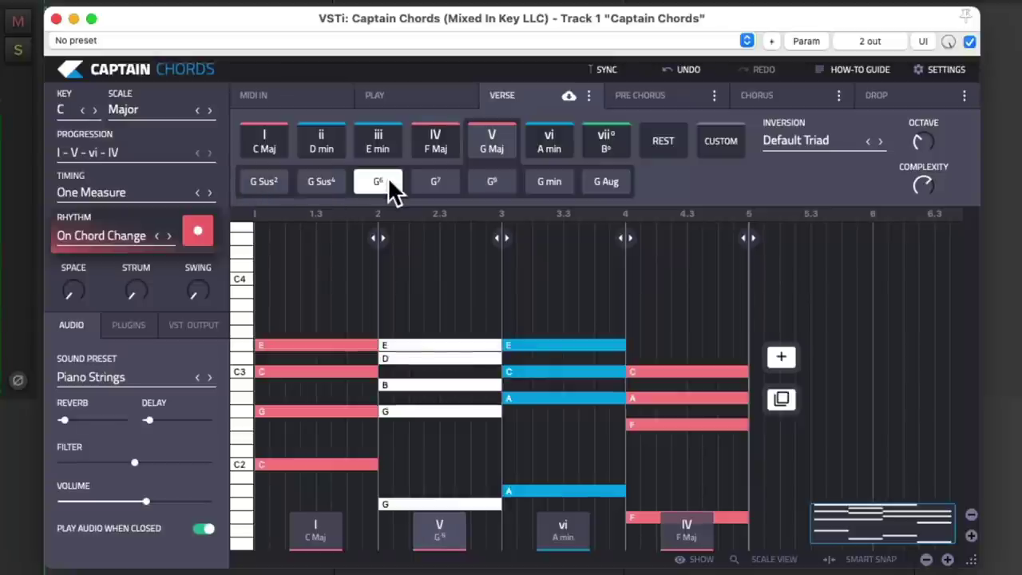
pyautogui.click(457, 178)
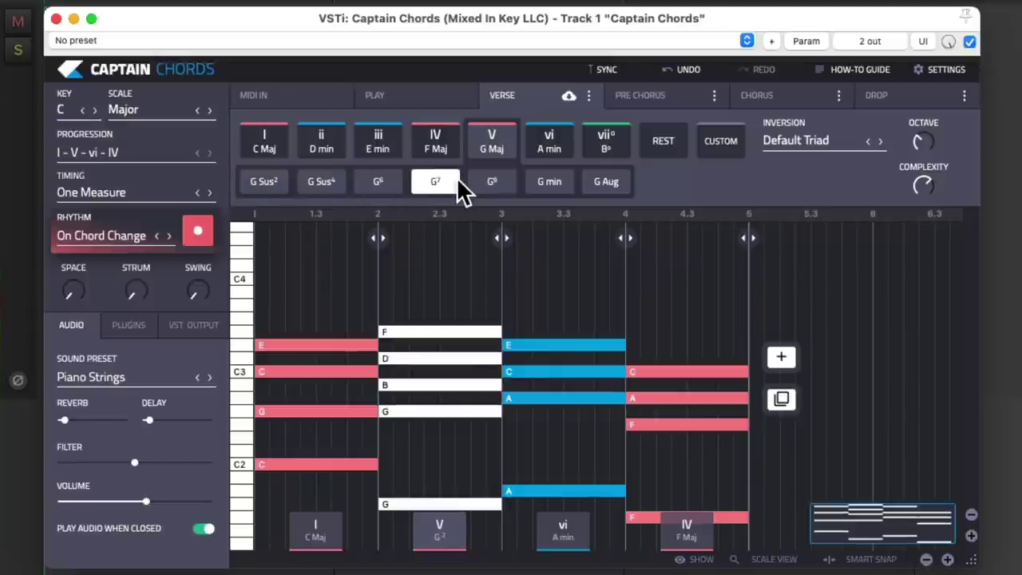
# Try the G9, G min and G Aug variations on the second measure's V chord.
pyautogui.click(510, 179)
pyautogui.click(563, 185)
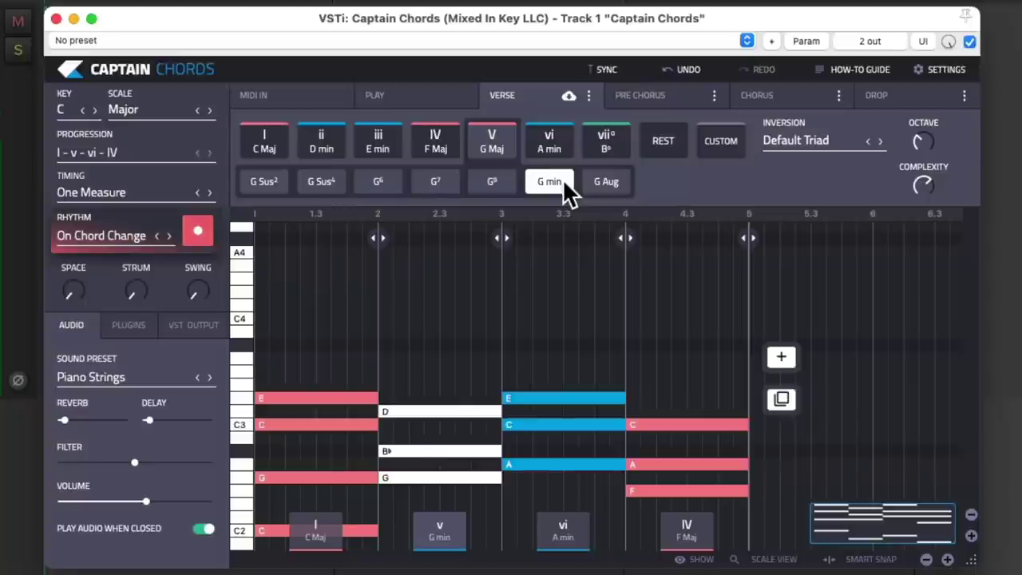
pyautogui.click(612, 182)
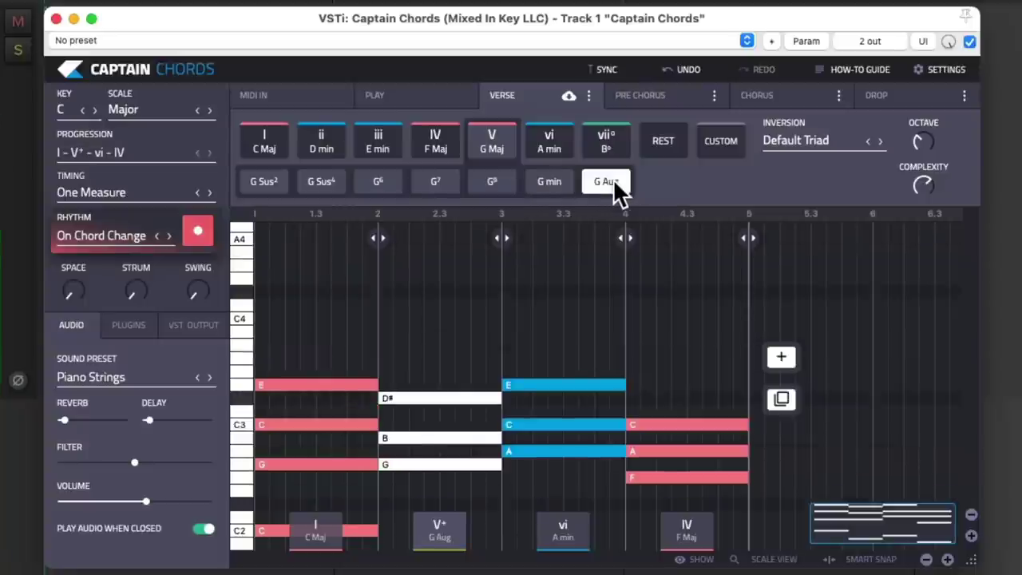
# Set the second measure's V chord to the G Sus4 variation and play back the progression.
pyautogui.click(335, 184)
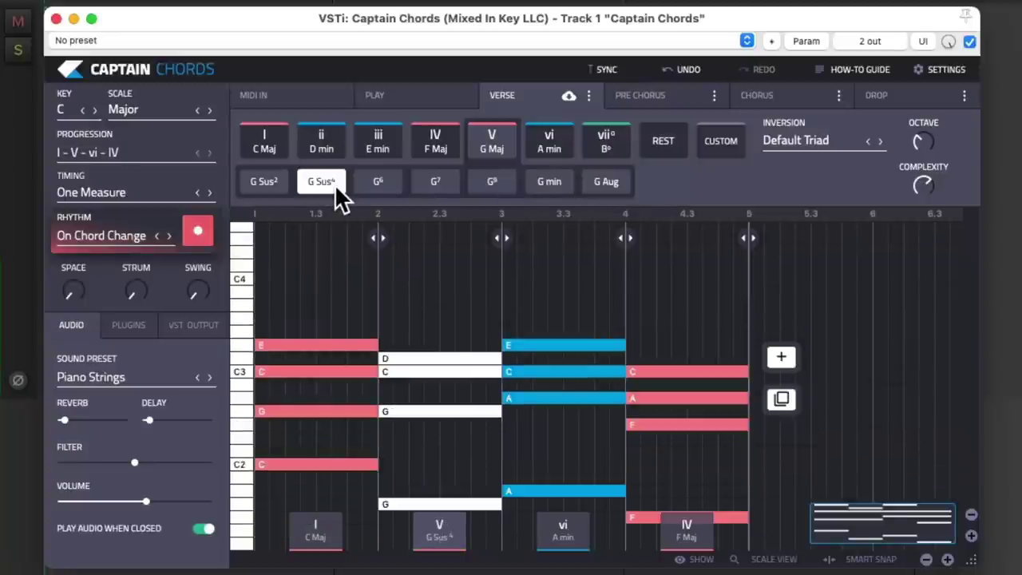
pyautogui.moveTo(497, 264)
pyautogui.press('space')
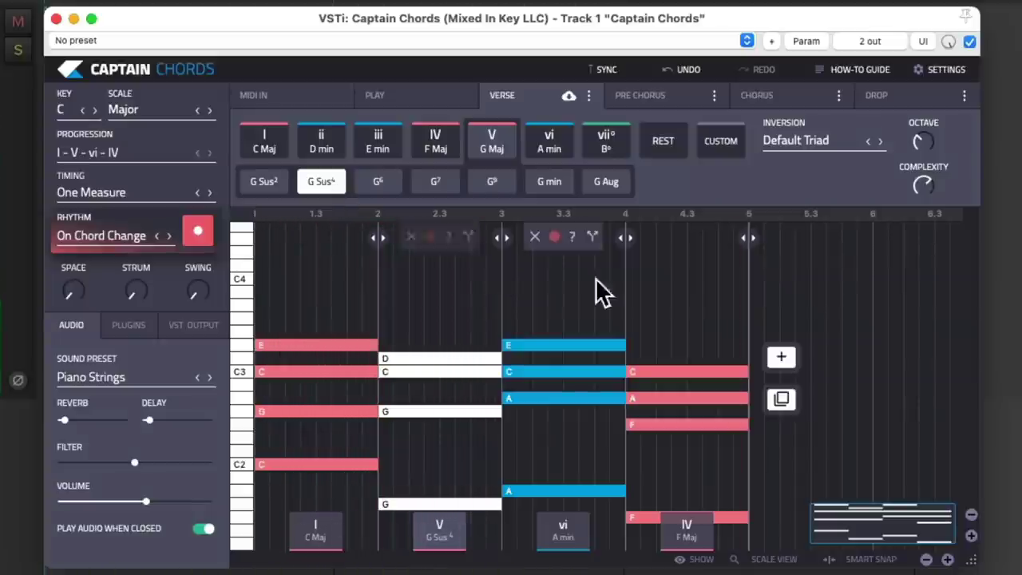
# Change the third measure's vi chord to the A min7 variation and play back the progression.
pyautogui.click(579, 524)
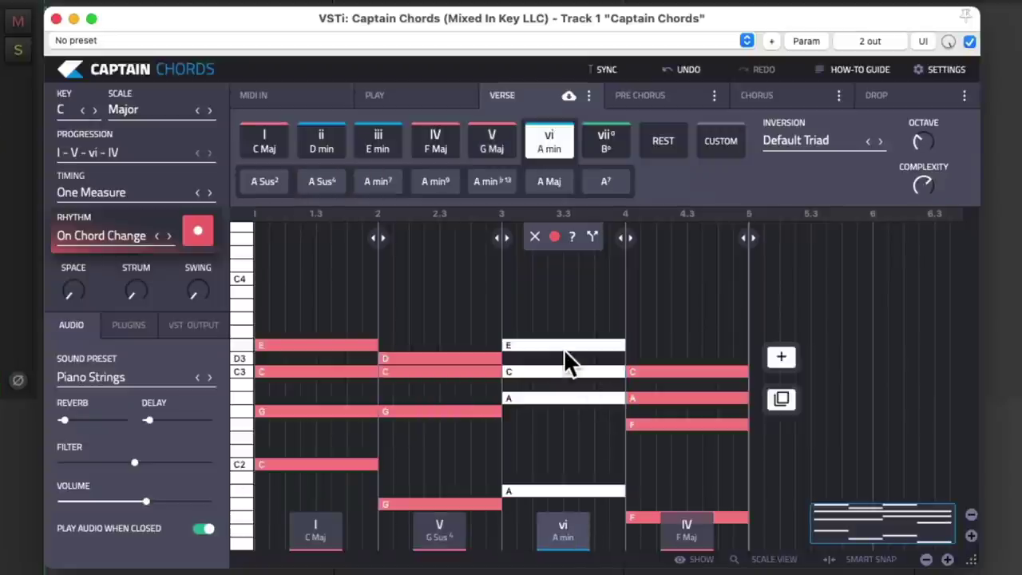
pyautogui.click(390, 184)
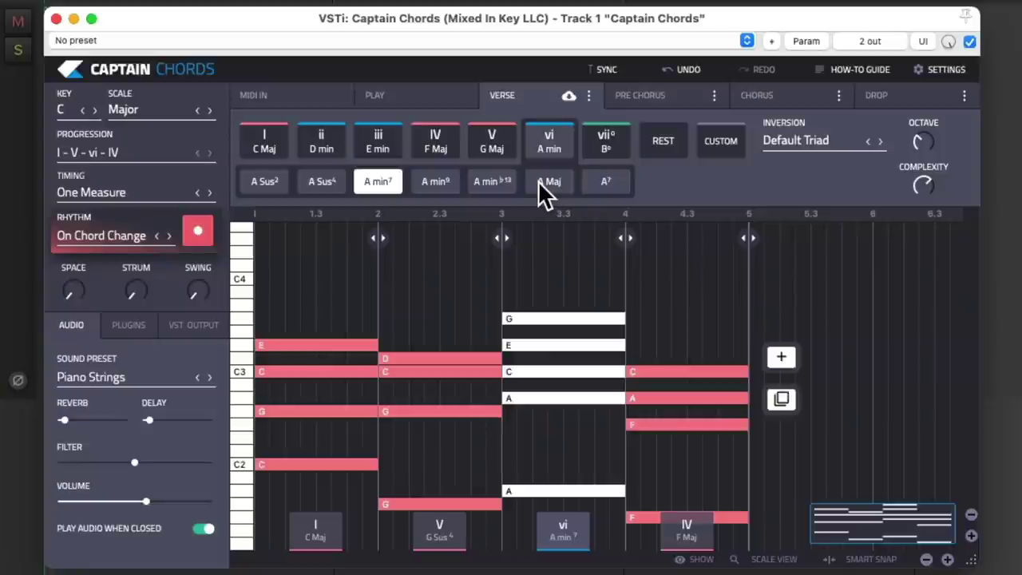
pyautogui.press('space')
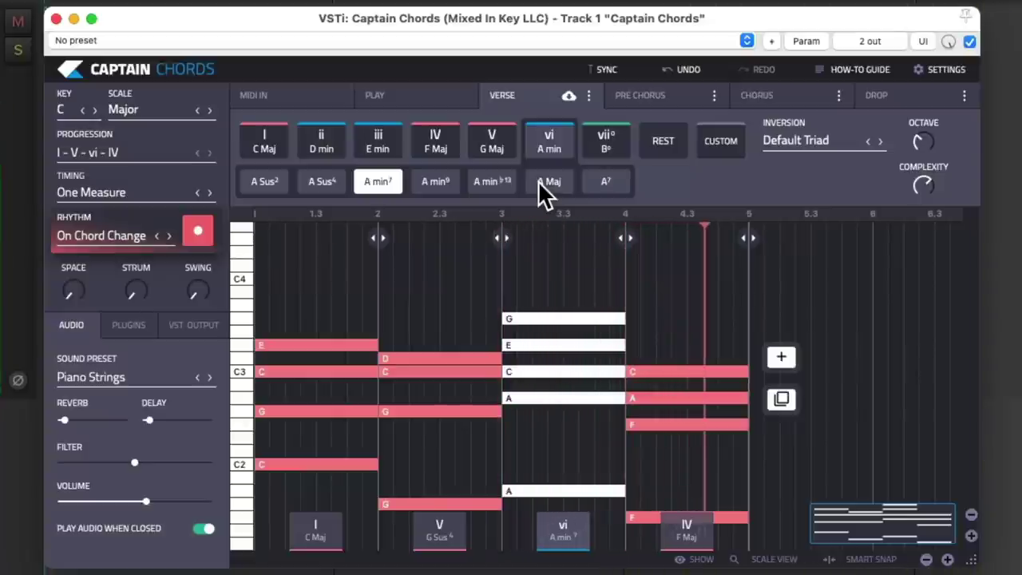
# Change the fourth measure's IV chord to the F Maj7 variation.
pyautogui.moveTo(724, 486)
pyautogui.click(703, 541)
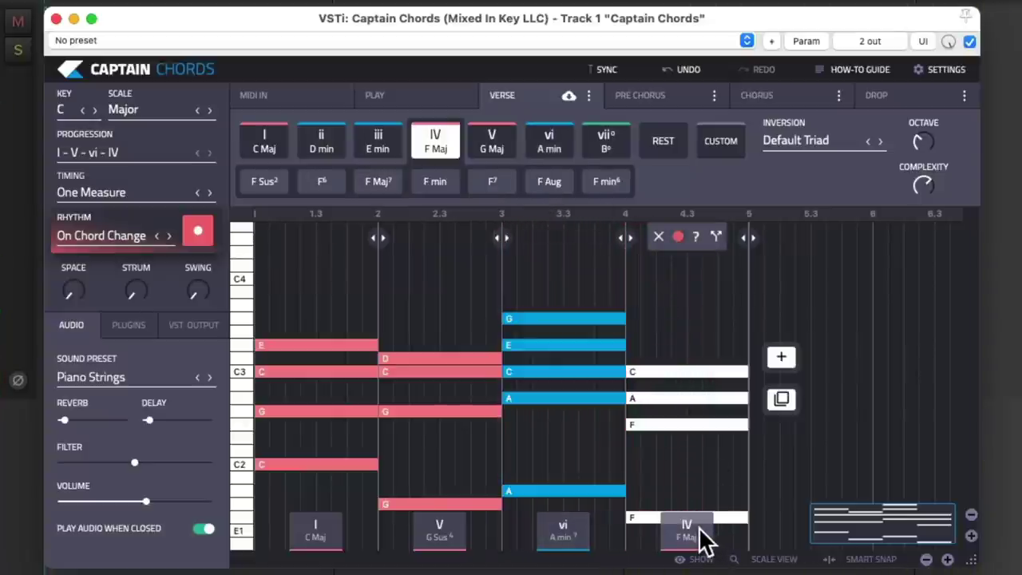
pyautogui.click(390, 184)
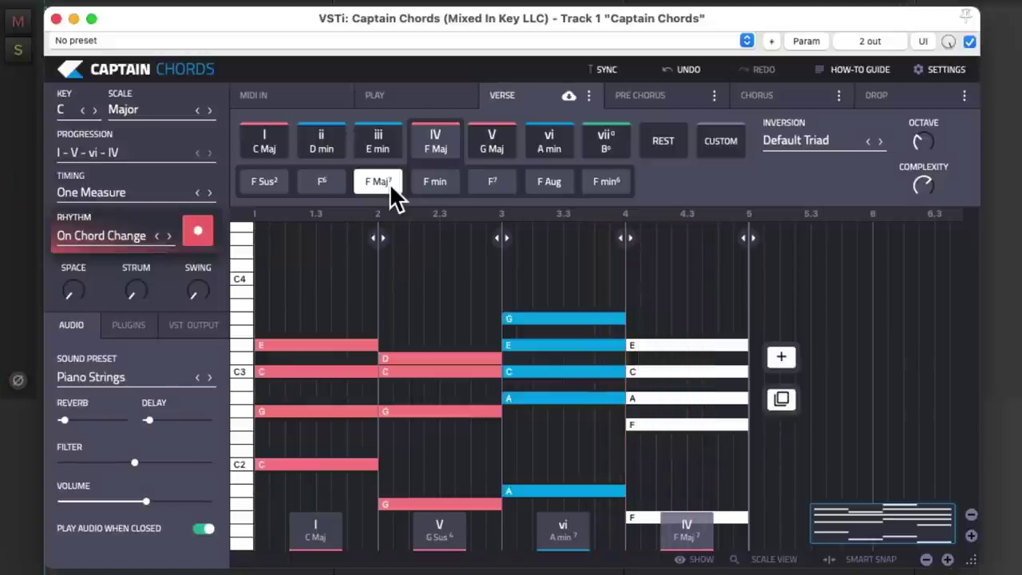
# Try adding the high notes G3 and C4 to the first measure's C Maj chord.
pyautogui.click(262, 317)
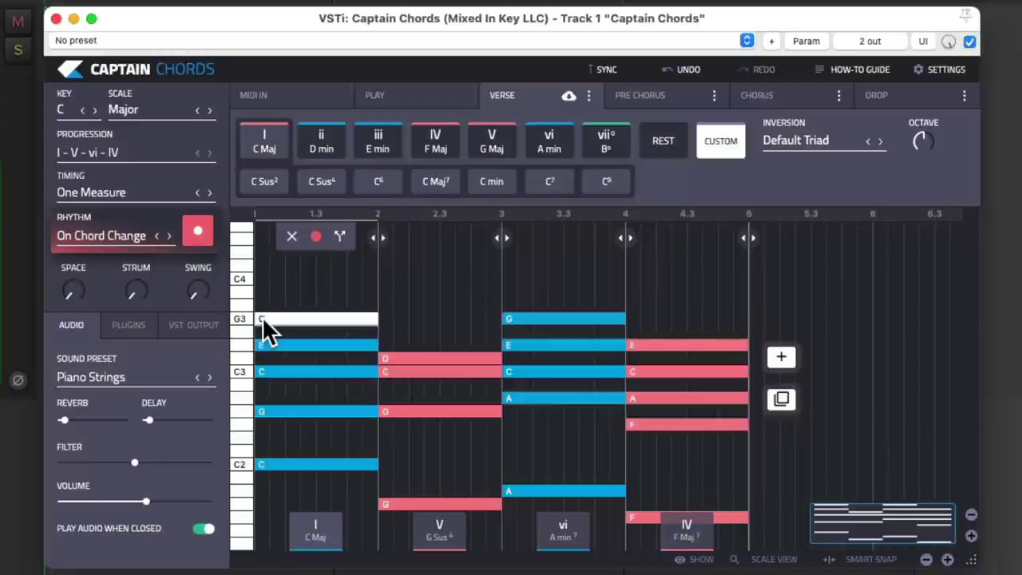
pyautogui.press('space')
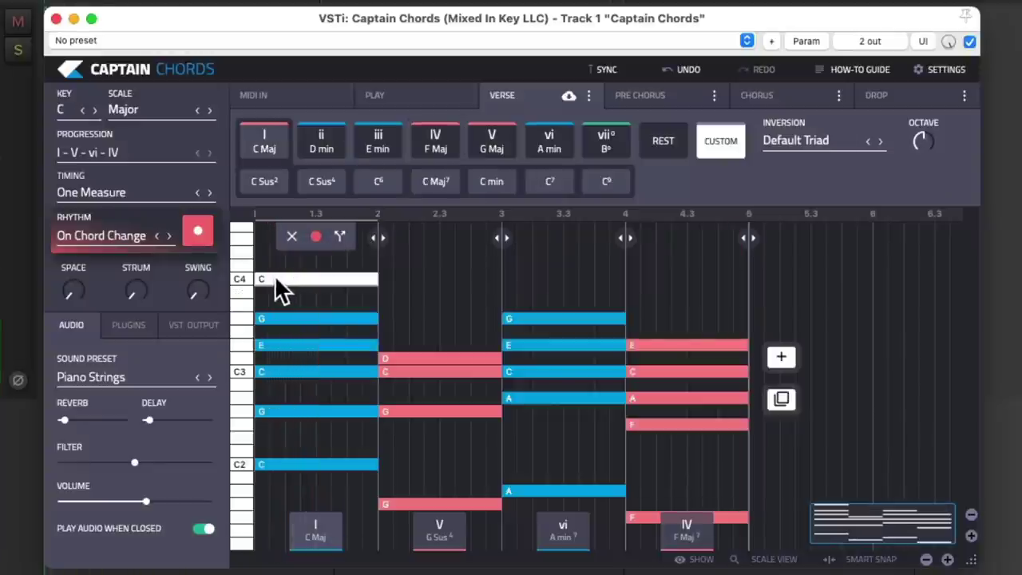
pyautogui.click(272, 274)
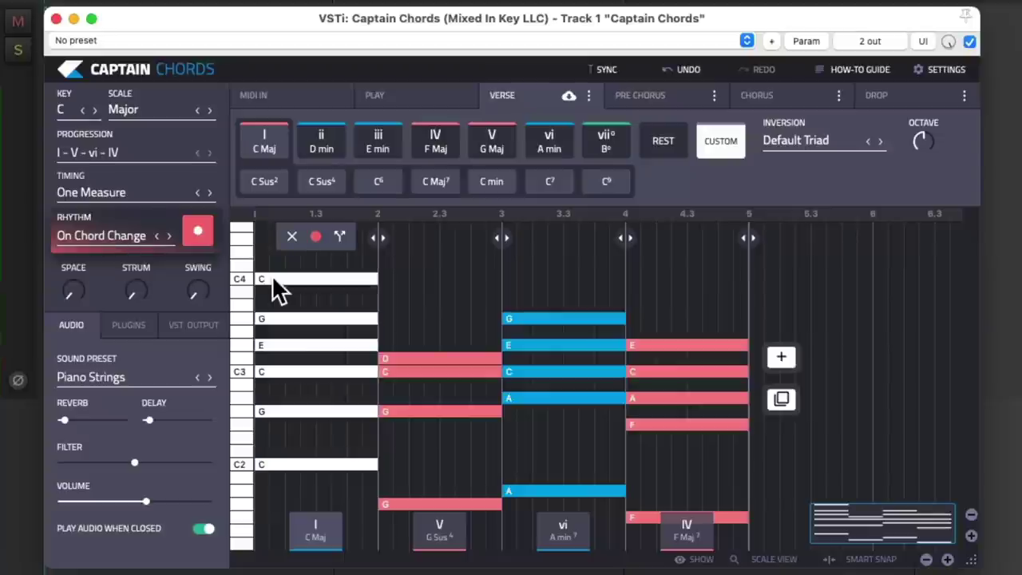
pyautogui.click(277, 318)
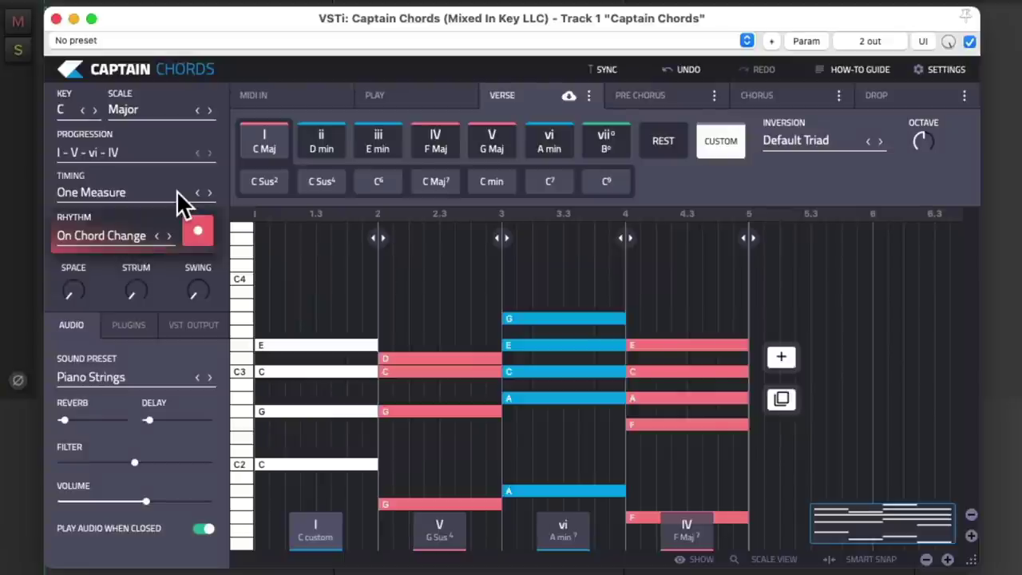
# Try the Harbinger and Catalyst timings, browse the other timing patterns, and return the timing to One Measure.
pyautogui.click(210, 192)
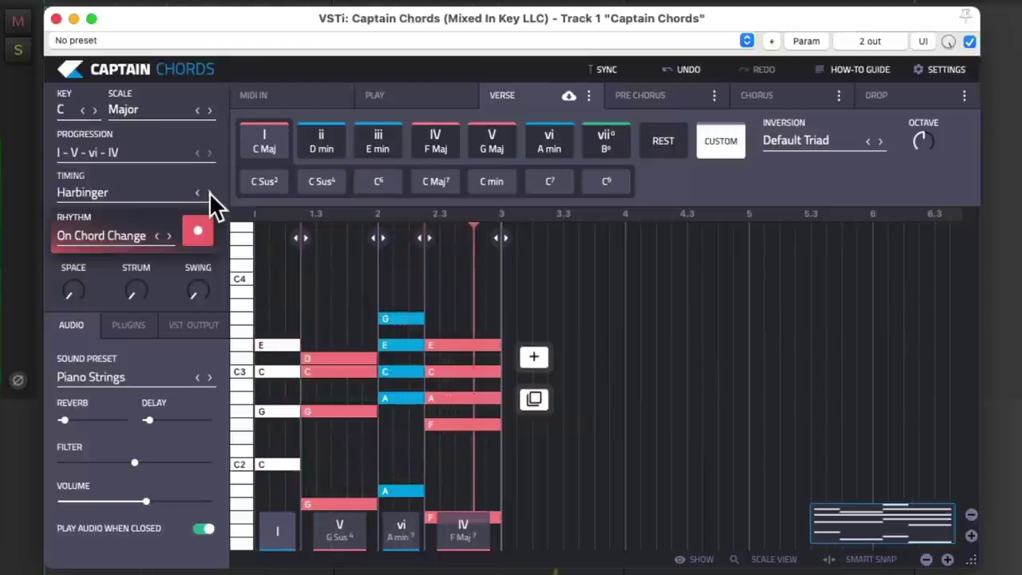
pyautogui.click(209, 193)
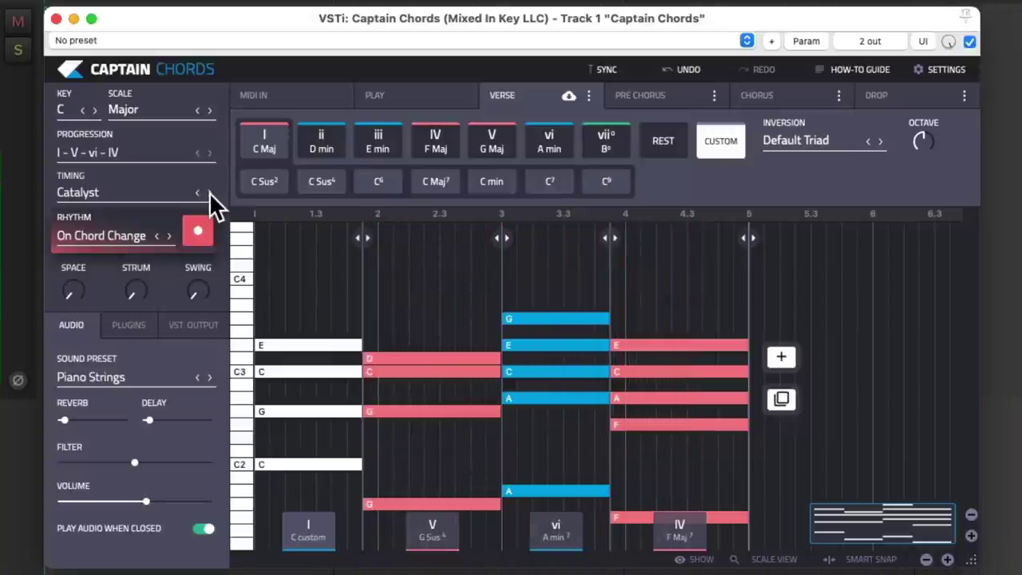
pyautogui.click(108, 195)
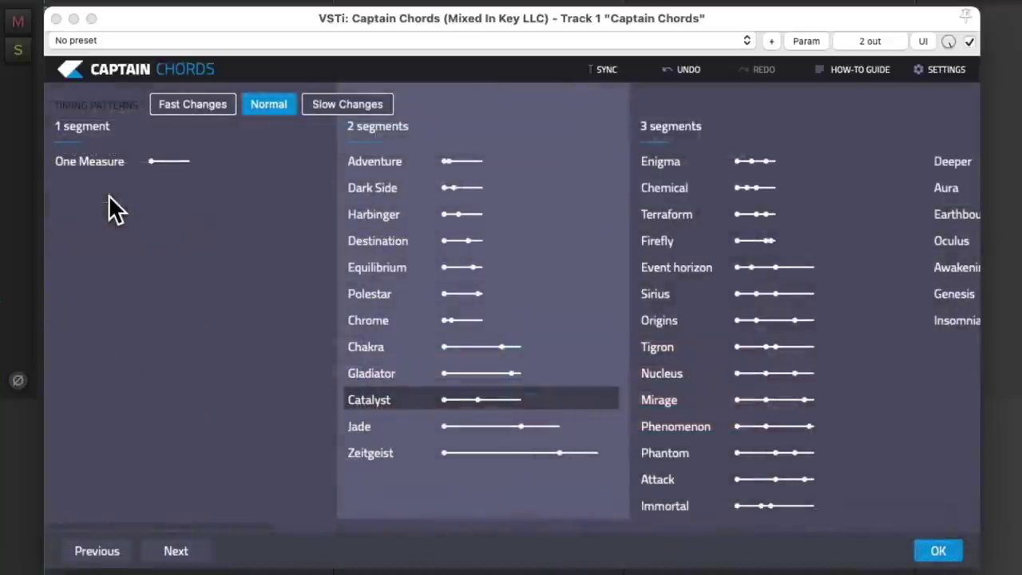
pyautogui.hscroll(10, 457, 289)
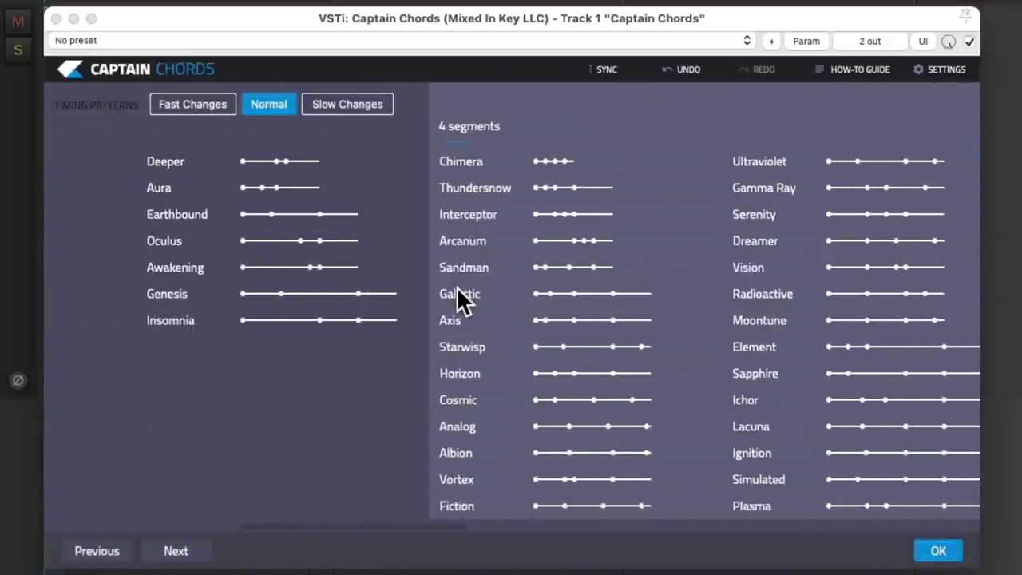
pyautogui.hscroll(3, 578, 317)
pyautogui.hscroll(-15, 315, 246)
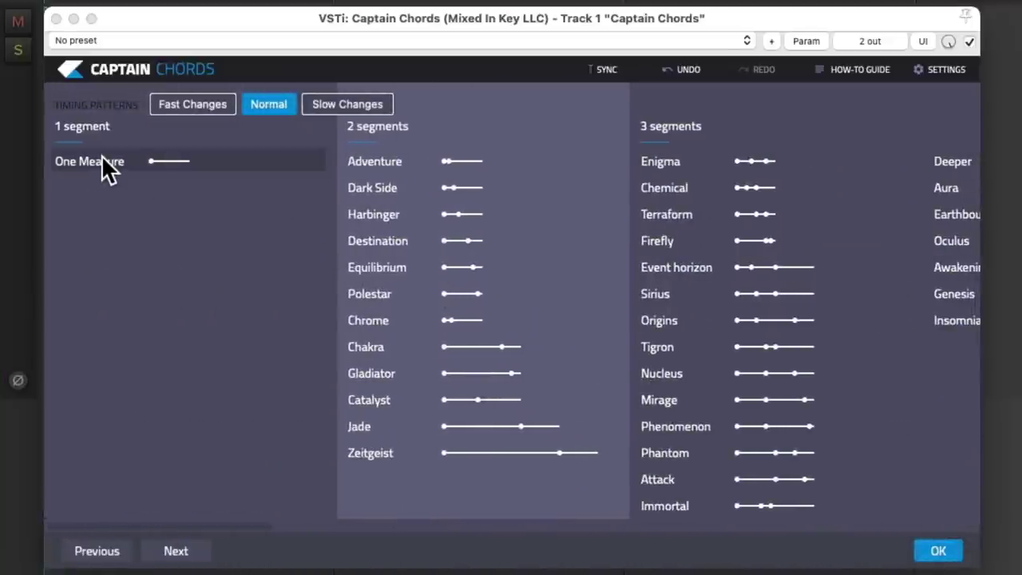
pyautogui.click(102, 159)
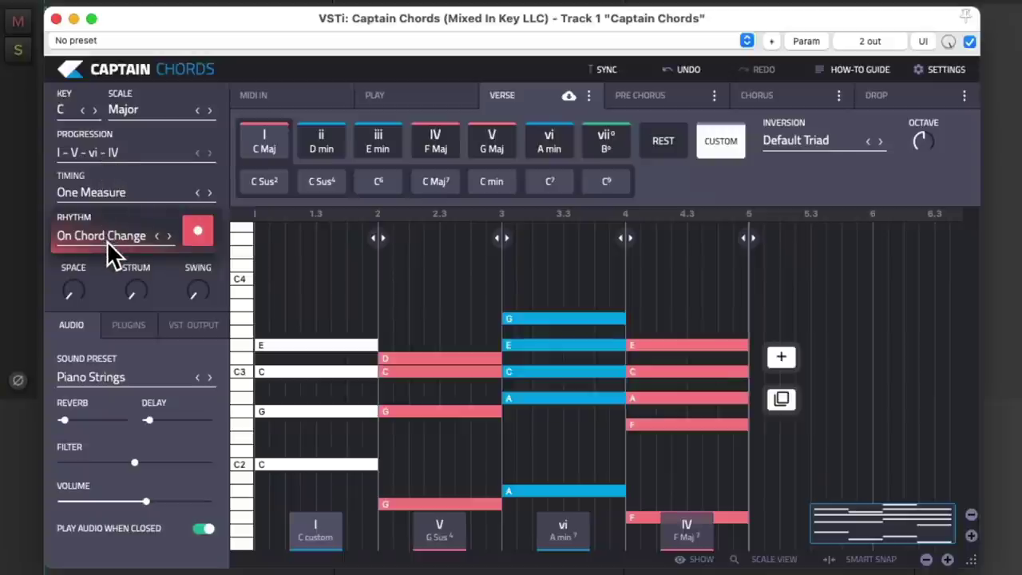
# Audition the Every Offbeat and 1/2 Notes rhythms on the progression.
pyautogui.click(154, 235)
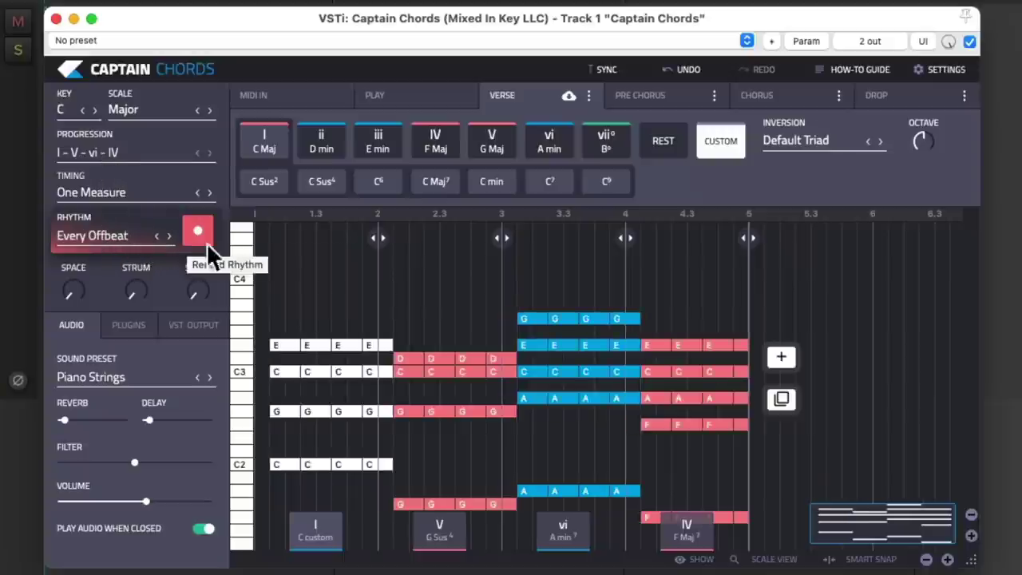
pyautogui.press('space')
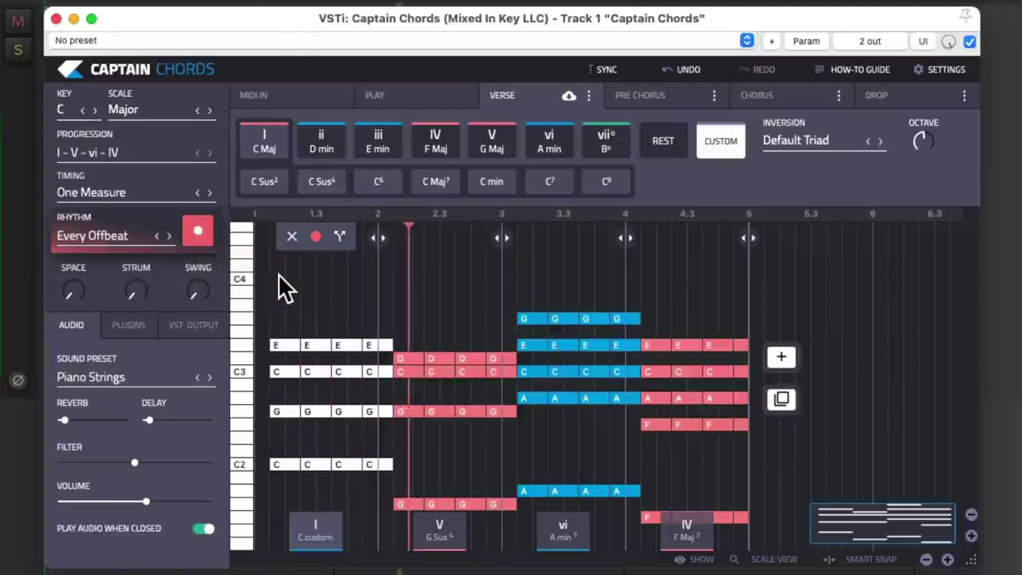
pyautogui.press('space')
pyautogui.click(169, 235)
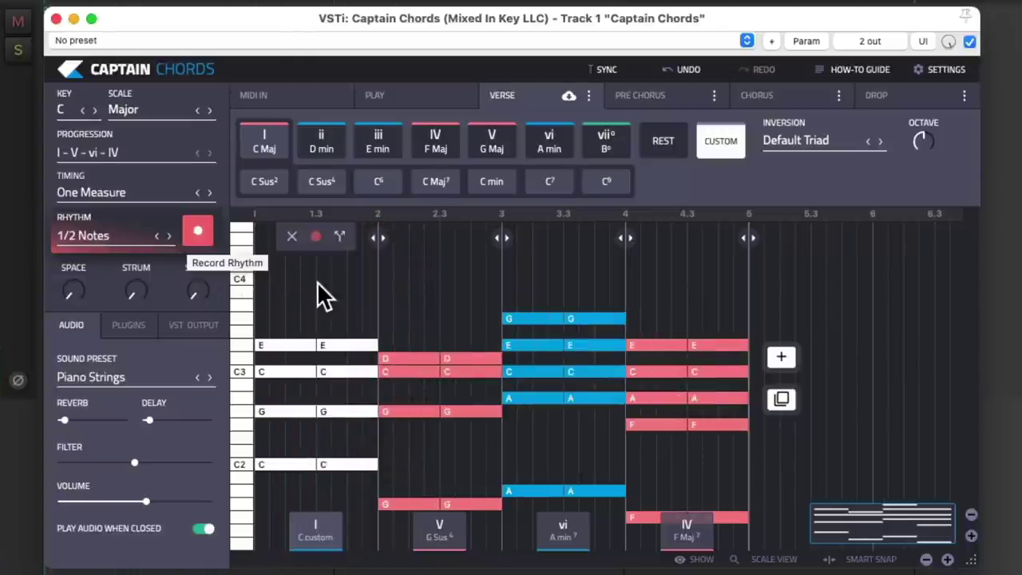
pyautogui.press('space')
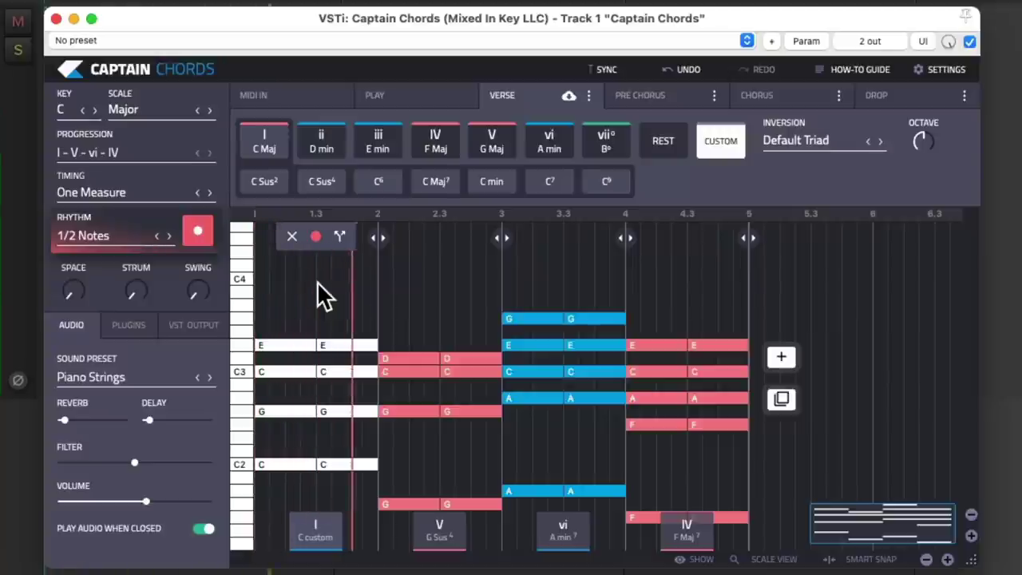
pyautogui.press('space')
# Audition the 1/4 Notes, 1/8 Notes and Action rhythms on the progression.
pyautogui.click(169, 235)
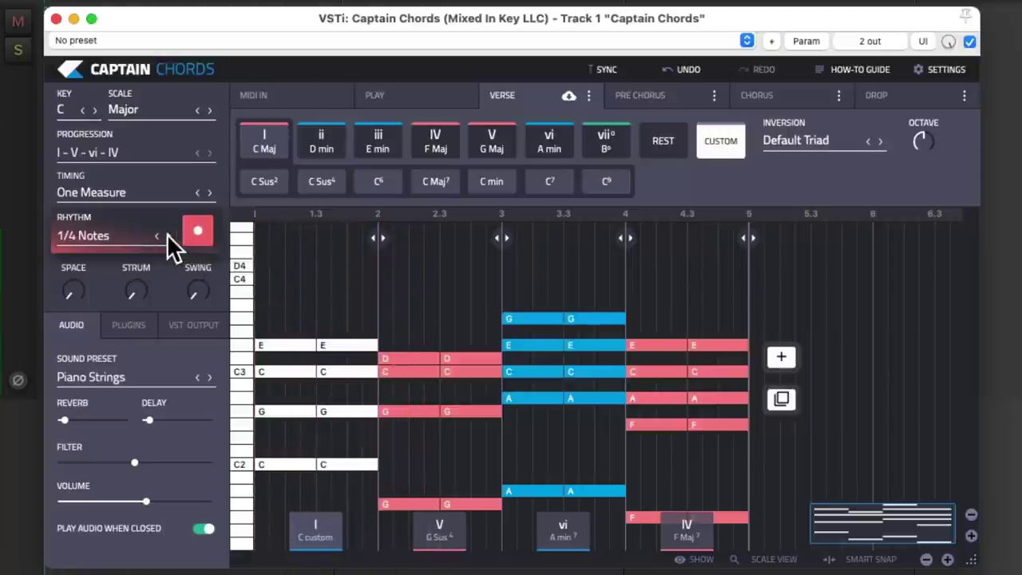
pyautogui.press('space')
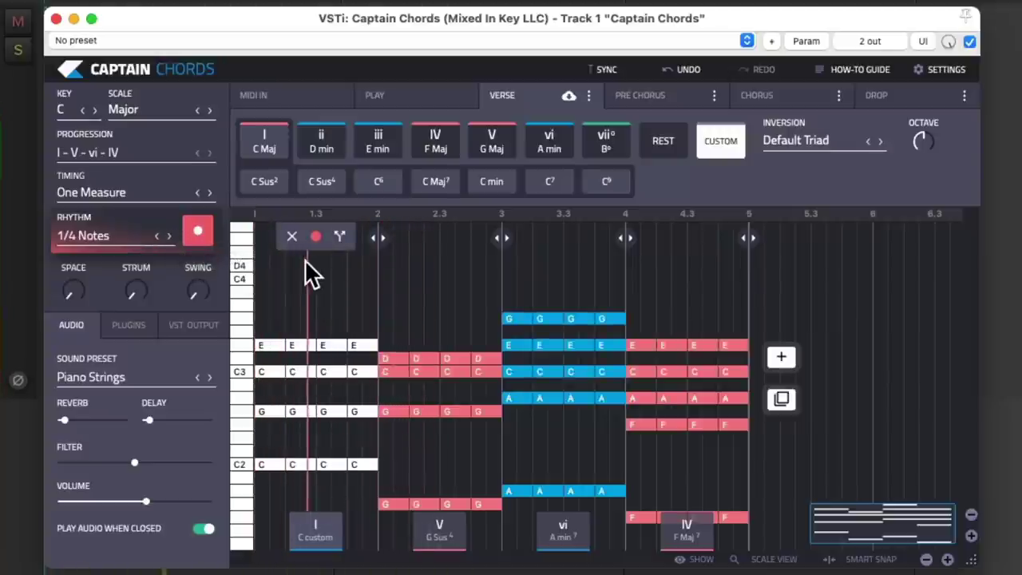
pyautogui.press('space')
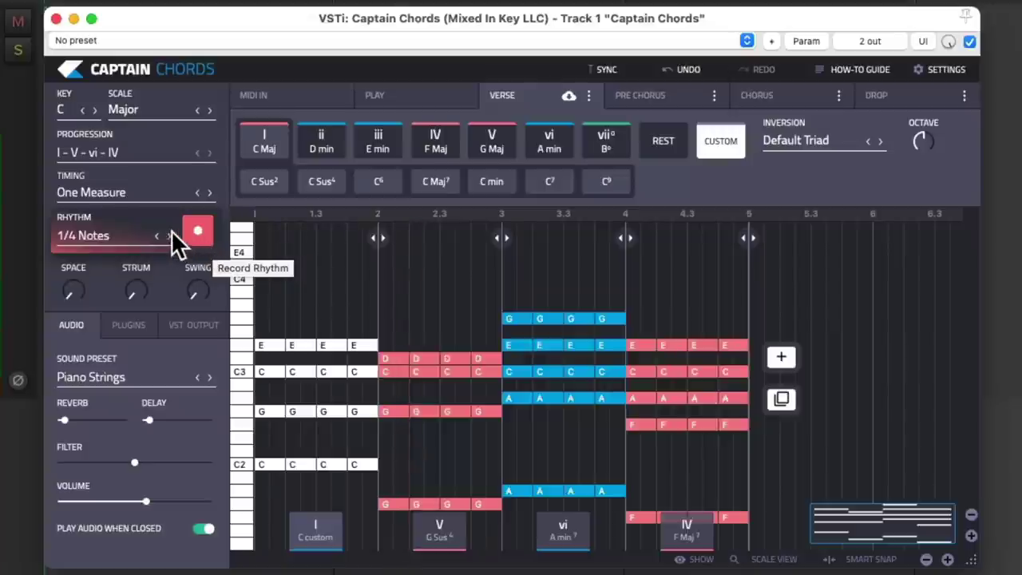
pyautogui.click(170, 235)
pyautogui.click(210, 230)
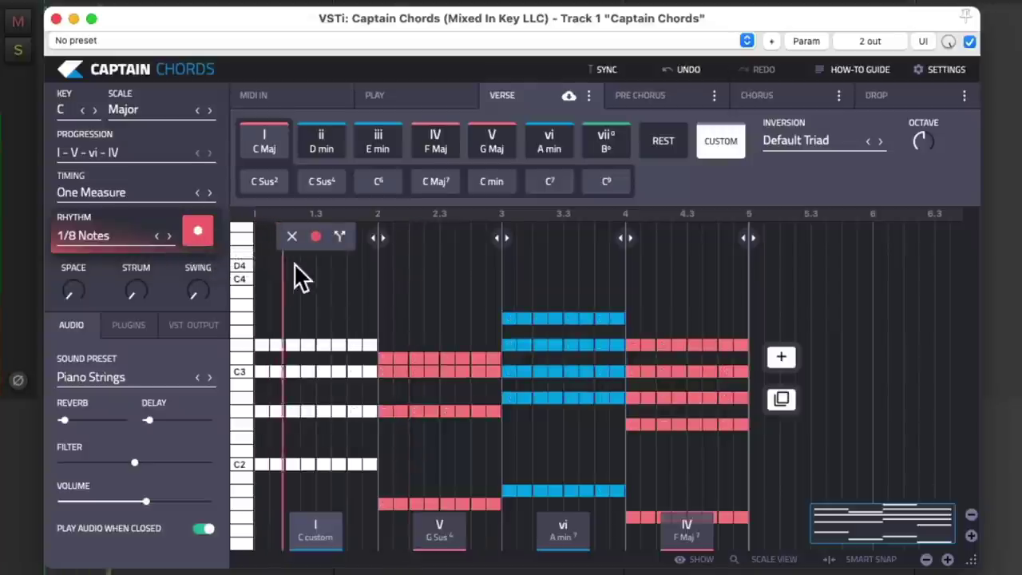
pyautogui.click(128, 238)
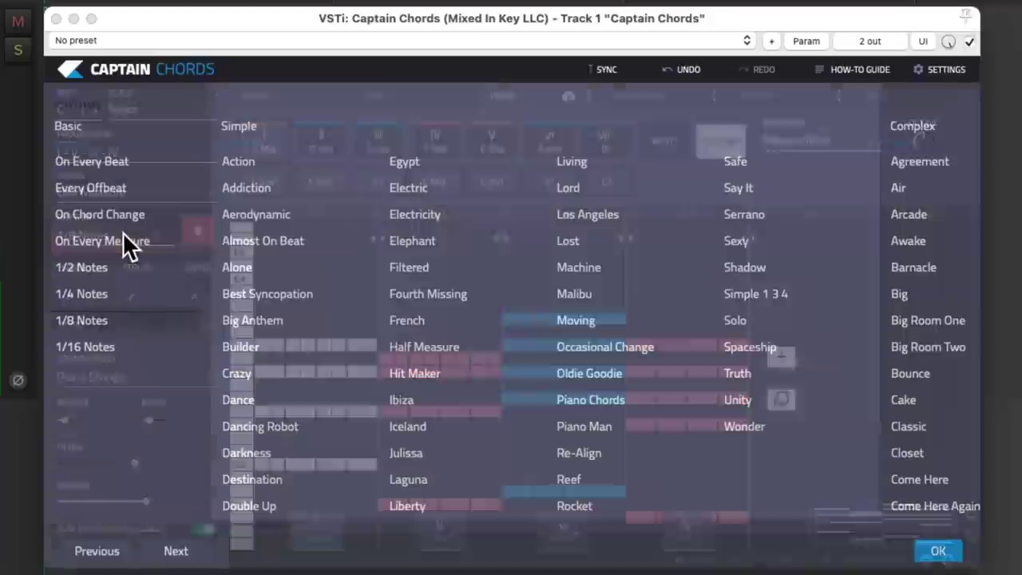
pyautogui.click(293, 161)
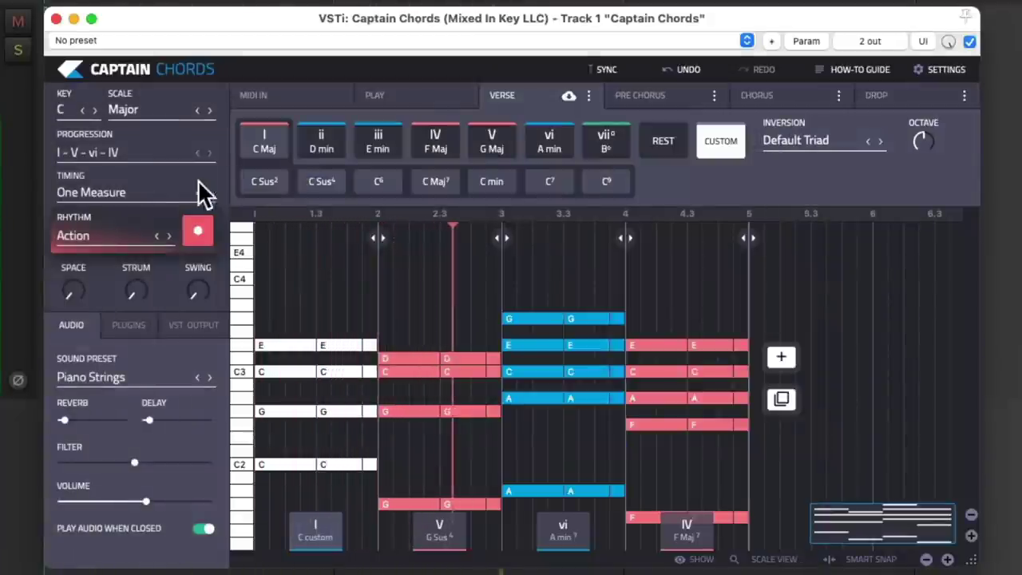
# Browse the Simple, Complex and New rhythm presets and set the progression's rhythm to 1 a 2 synco 4.
pyautogui.click(133, 231)
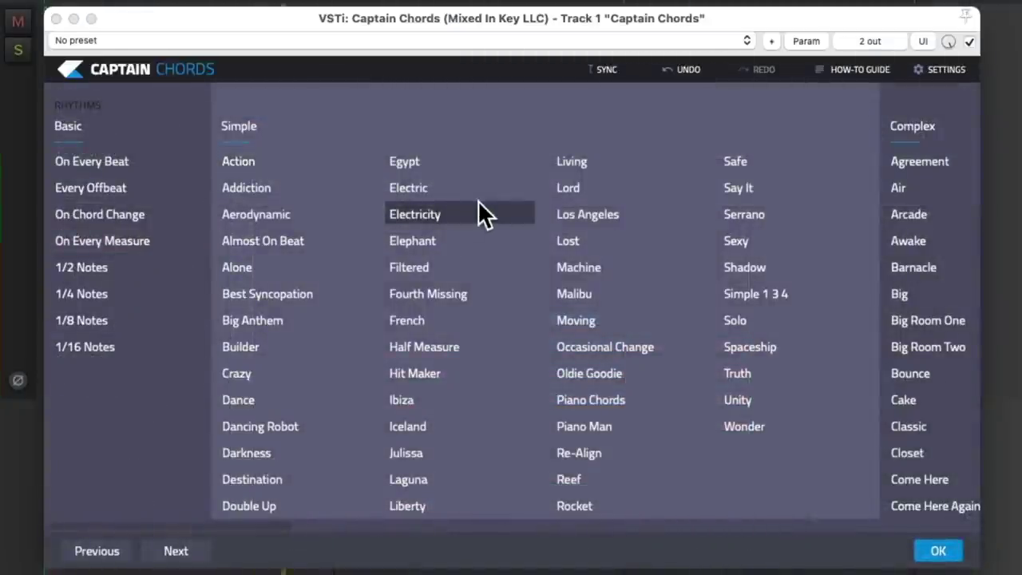
pyautogui.hscroll(10, 500, 298)
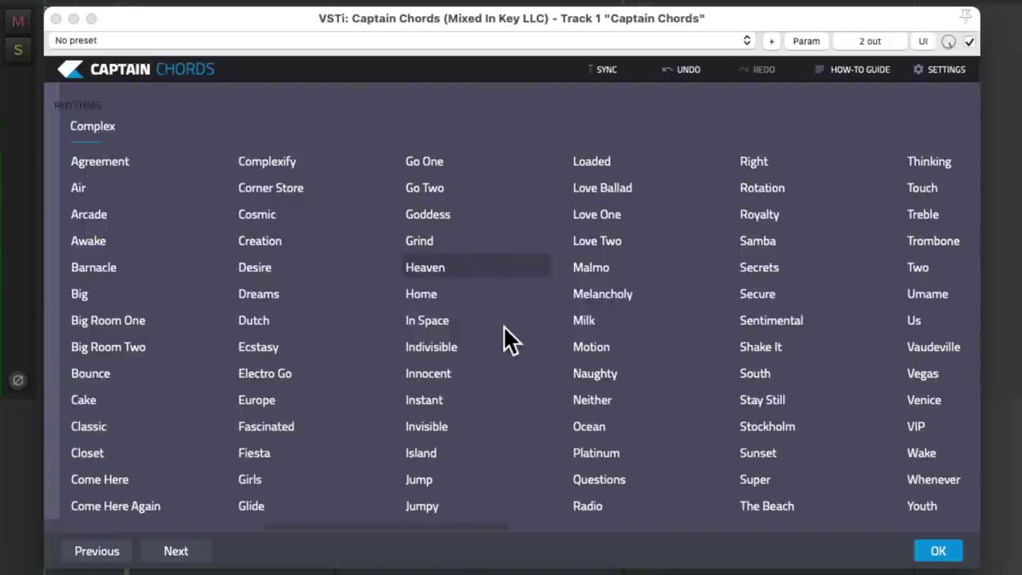
pyautogui.hscroll(10, 504, 326)
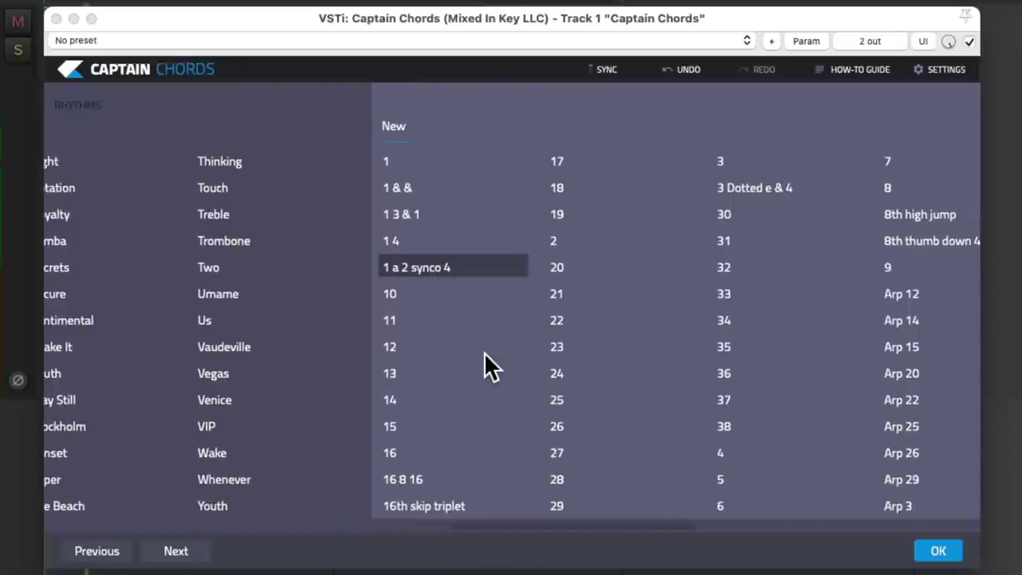
pyautogui.hscroll(10, 484, 352)
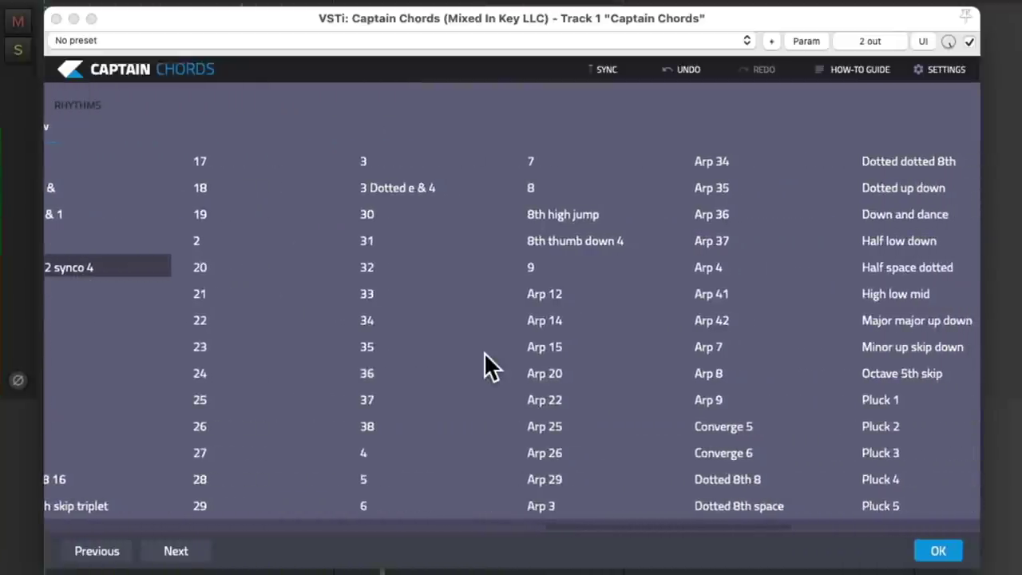
pyautogui.hscroll(8, 484, 353)
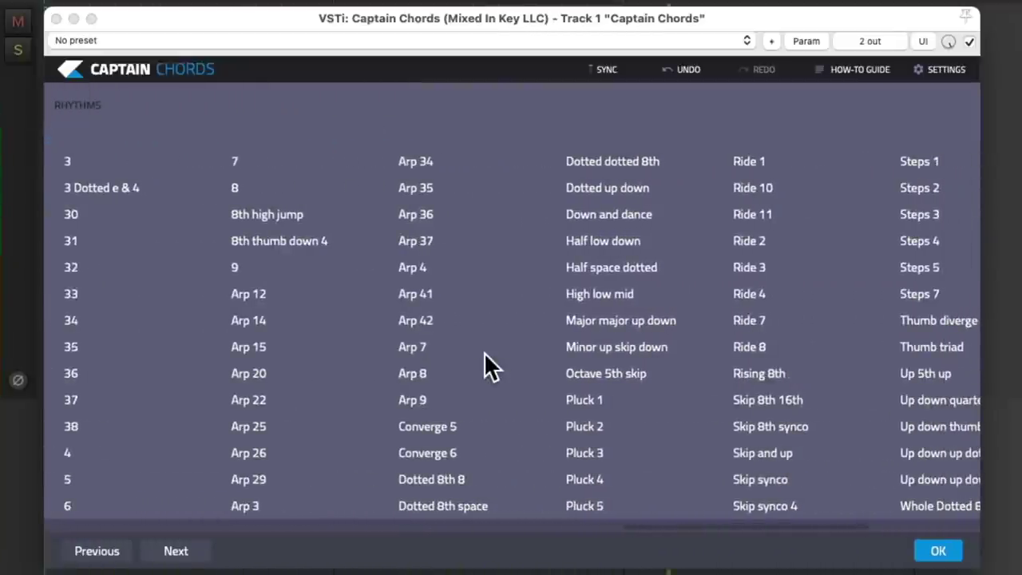
pyautogui.press('Escape')
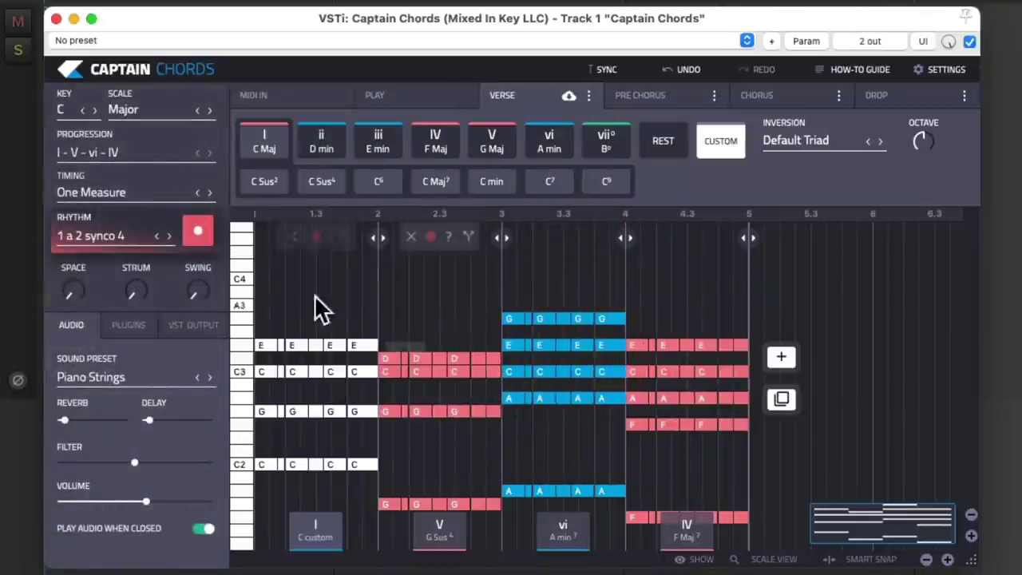
# Try a higher Space setting with Smart Legato on the progression's chords.
pyautogui.moveTo(69, 294); pyautogui.dragTo(88, 267)
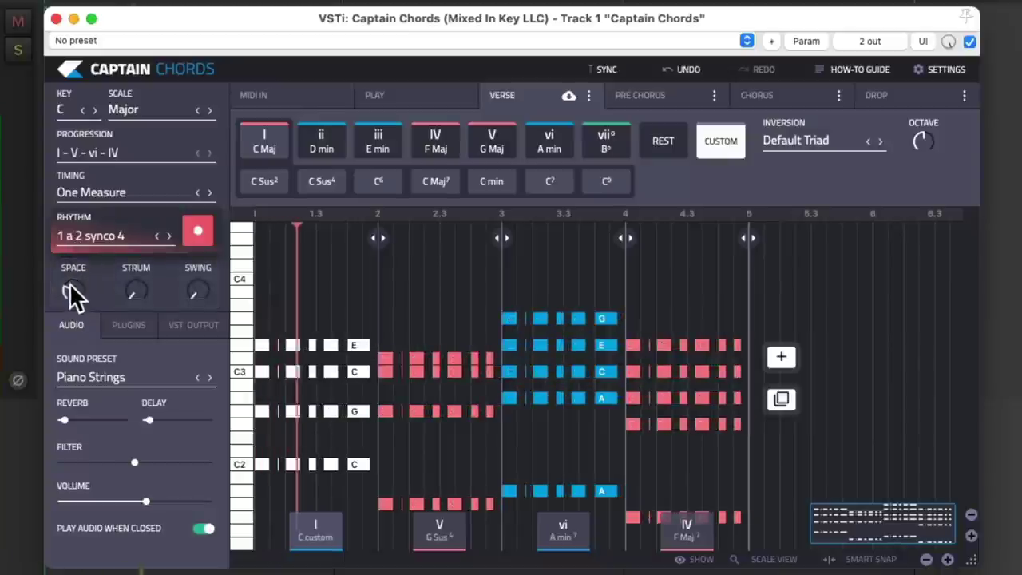
pyautogui.moveTo(69, 286)
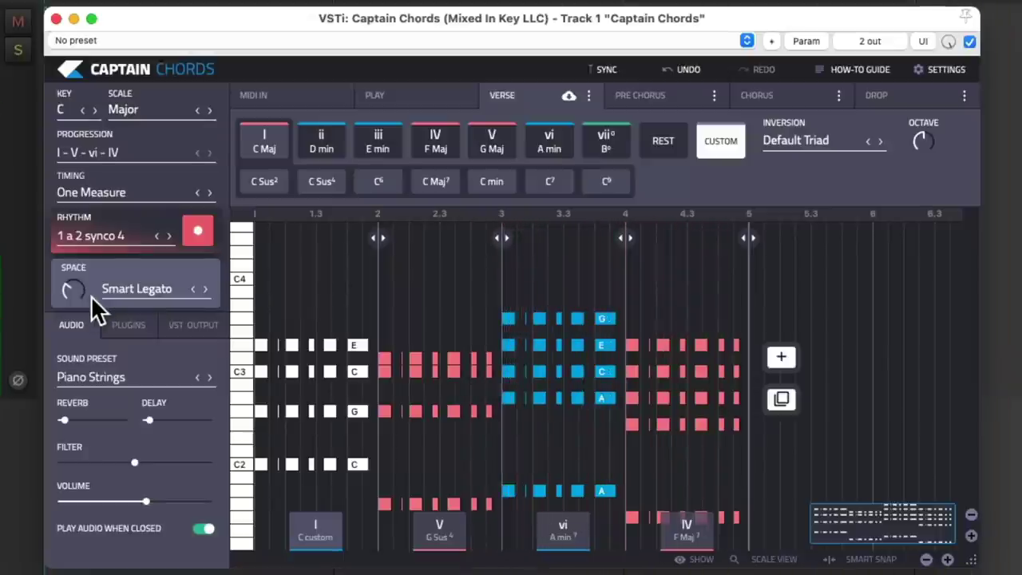
# Set the progression's rhythm to On Chord Change and bring Space back to its minimum.
pyautogui.click(105, 230)
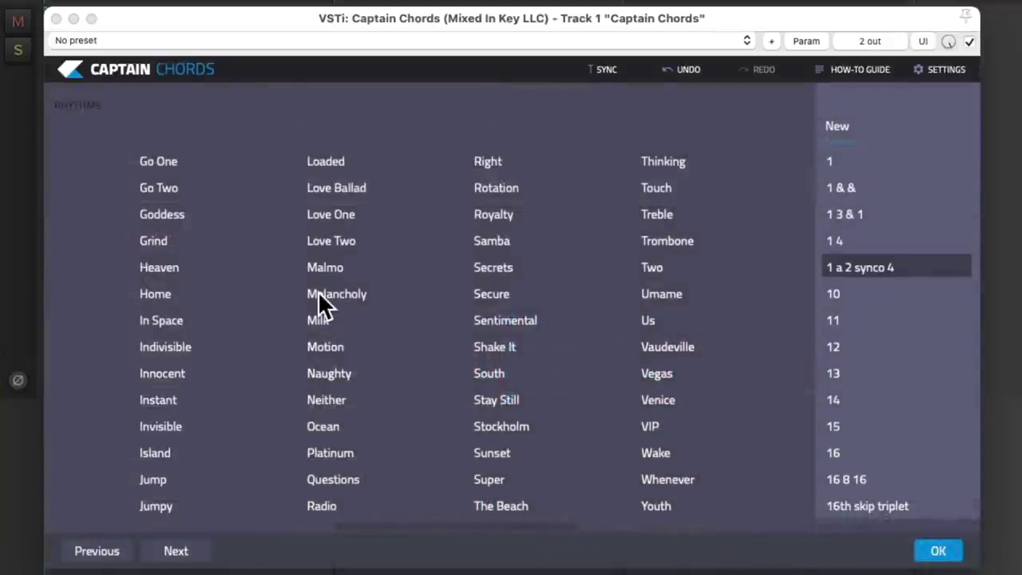
pyautogui.hscroll(-10, 318, 291)
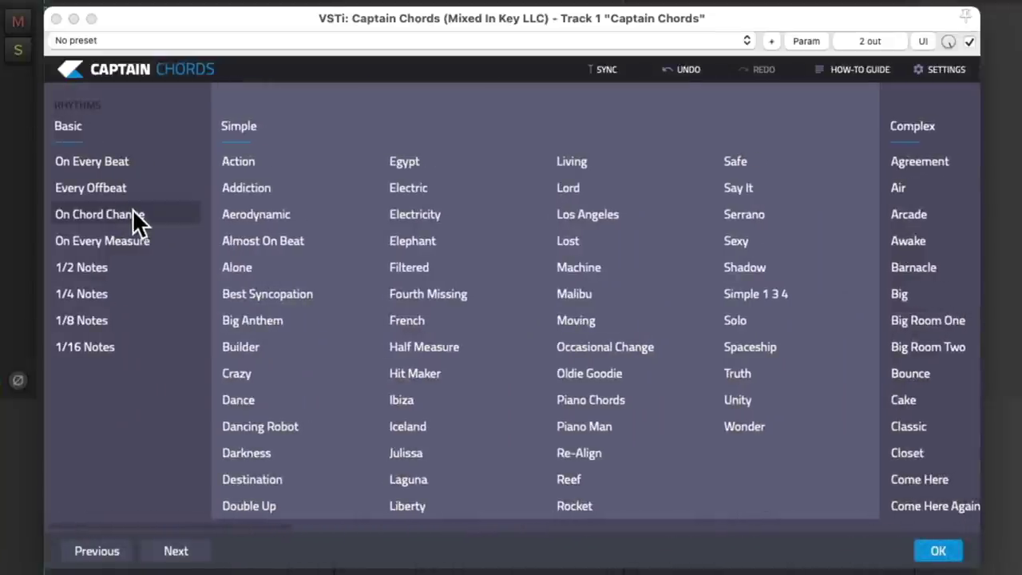
pyautogui.click(132, 212)
pyautogui.click(74, 288)
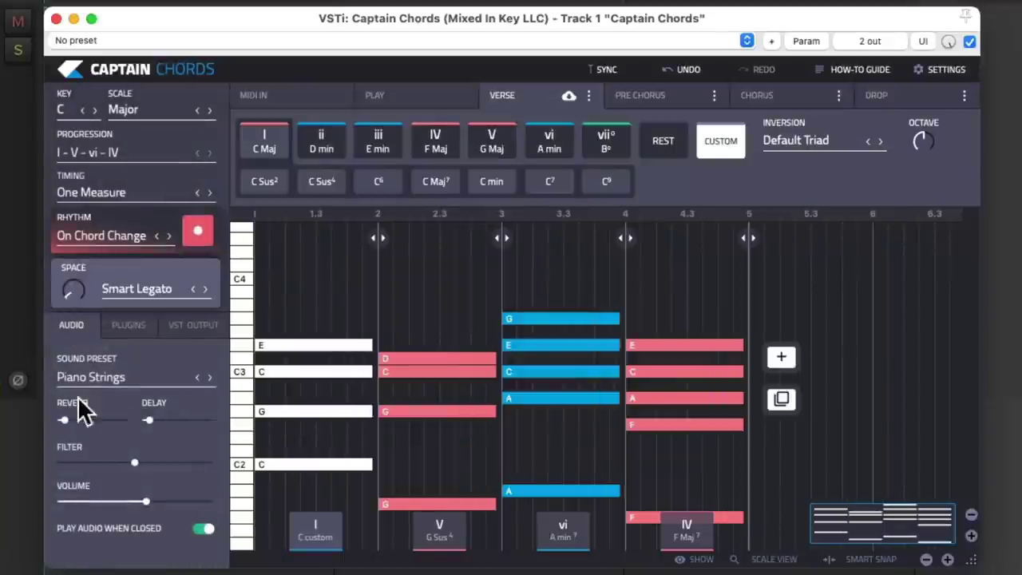
pyautogui.click(379, 326)
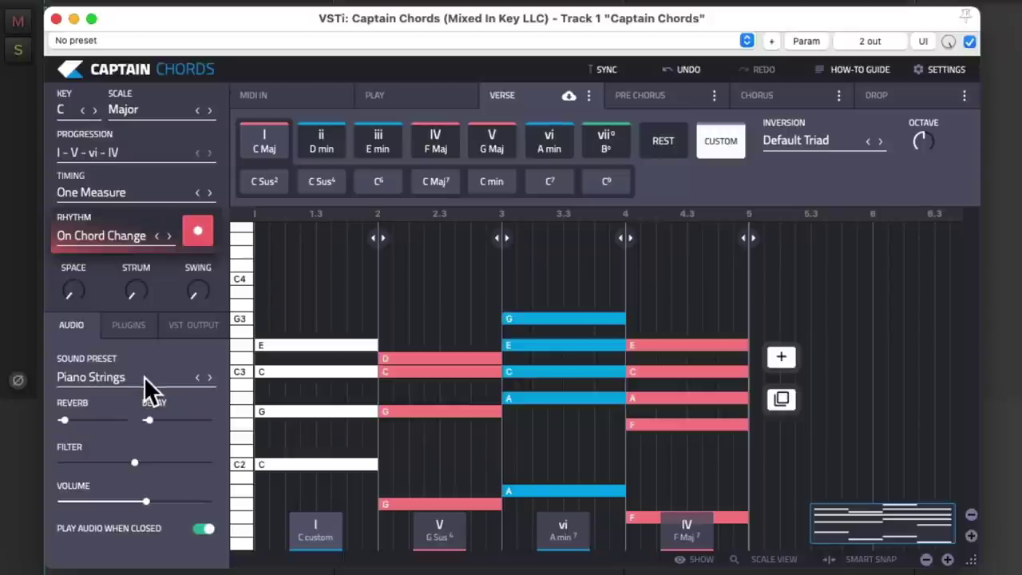
# Audition the Pride Keys, Dub Rhodes, Mahalo and Chamber String Ensemble sound presets on the progression.
pyautogui.click(209, 378)
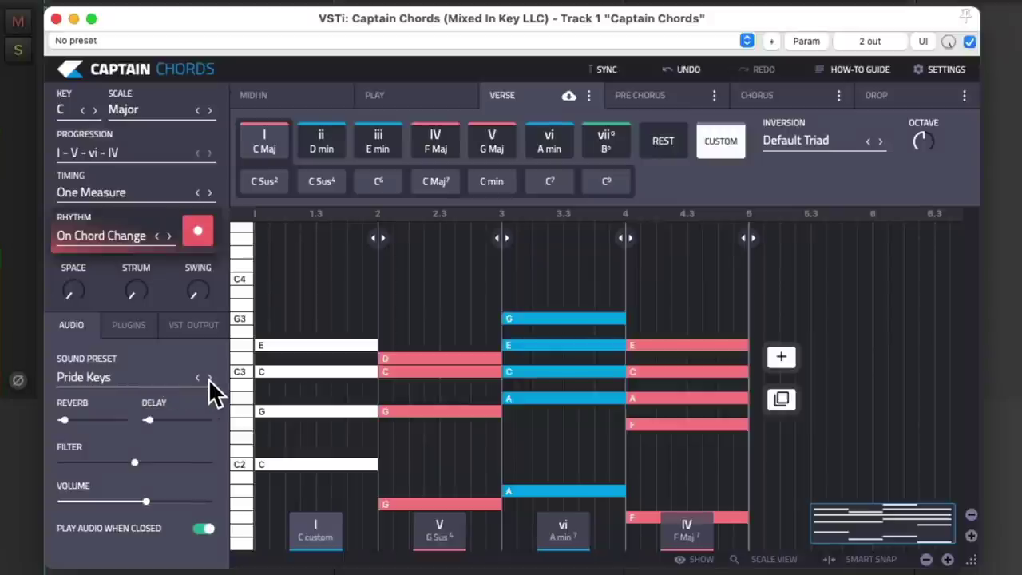
pyautogui.click(97, 379)
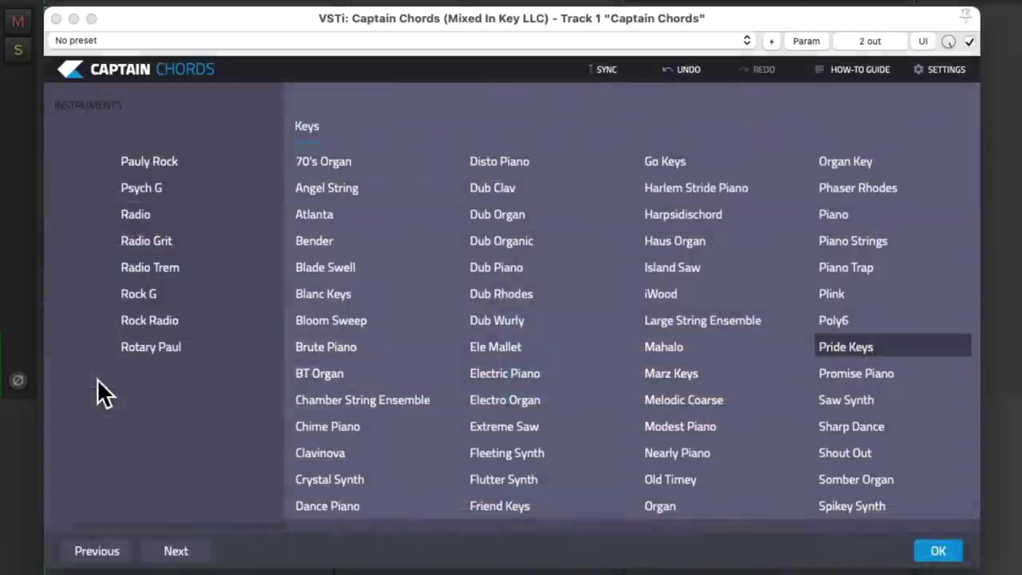
pyautogui.click(499, 298)
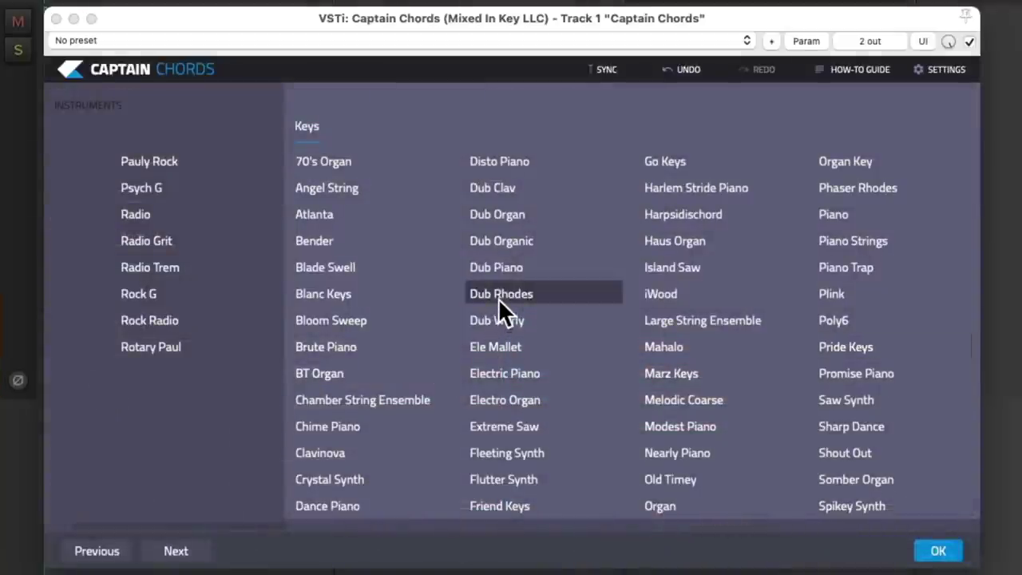
pyautogui.click(656, 345)
pyautogui.click(399, 400)
# Audition the Atmosphere guitar, Disto Piano and Action lead sound presets on the progression.
pyautogui.hscroll(-2, 395, 398)
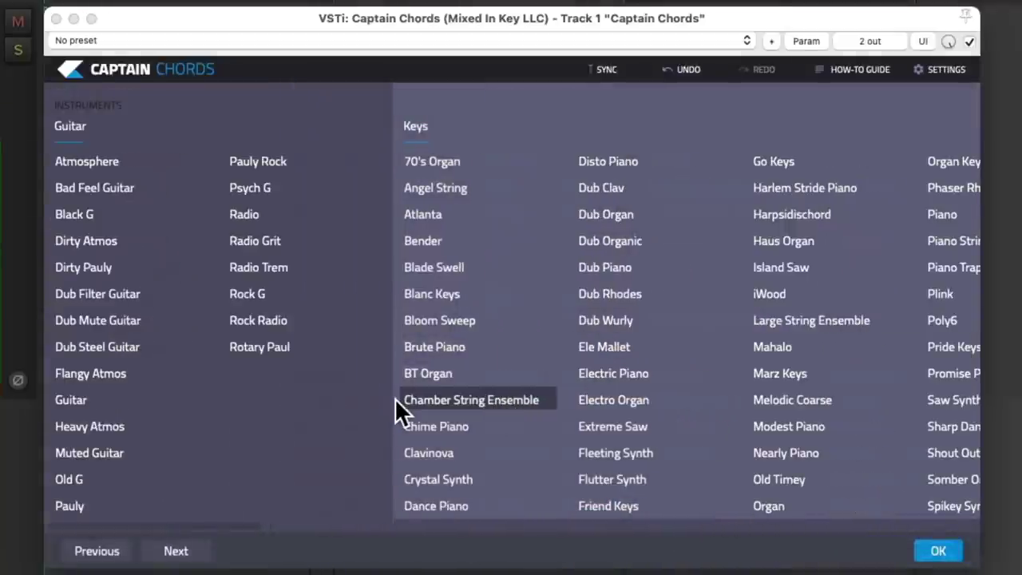
pyautogui.click(154, 163)
pyautogui.hscroll(3, 362, 309)
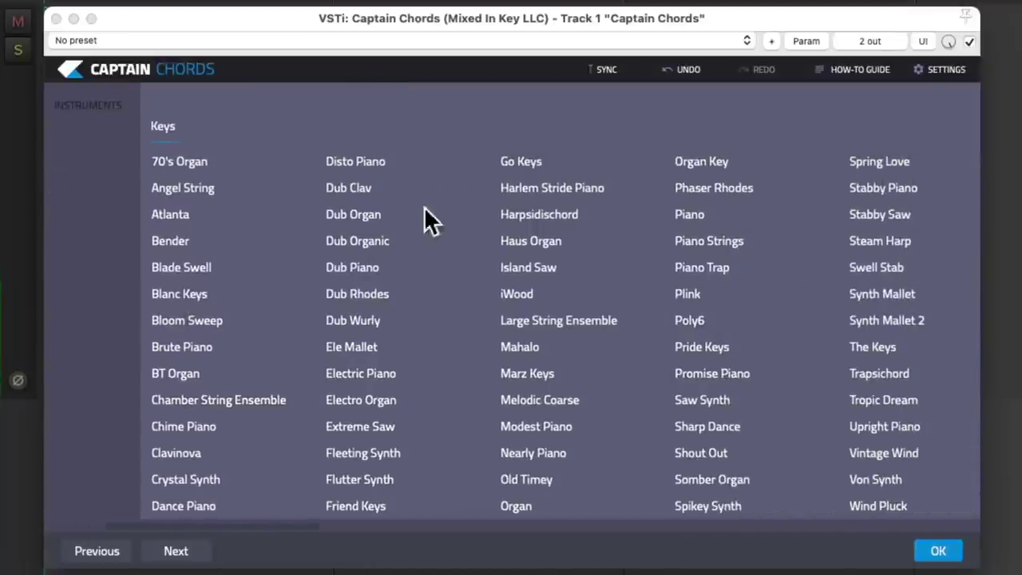
pyautogui.click(394, 159)
pyautogui.hscroll(5, 482, 288)
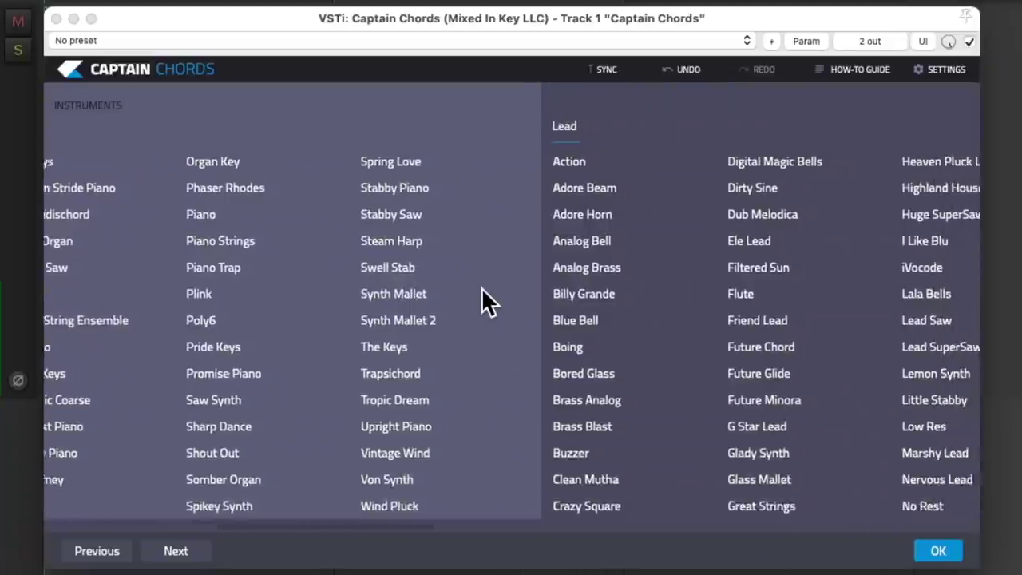
pyautogui.click(369, 162)
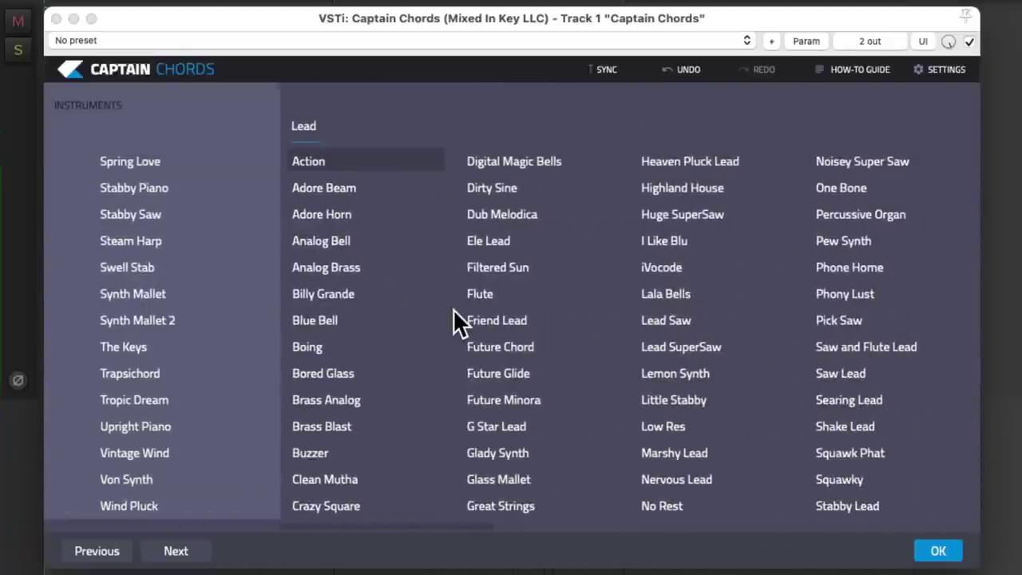
# Audition the Aggressive Pad, Adore Mallet and Good Pluck sound presets on the progression.
pyautogui.hscroll(5, 453, 319)
pyautogui.hscroll(5, 453, 308)
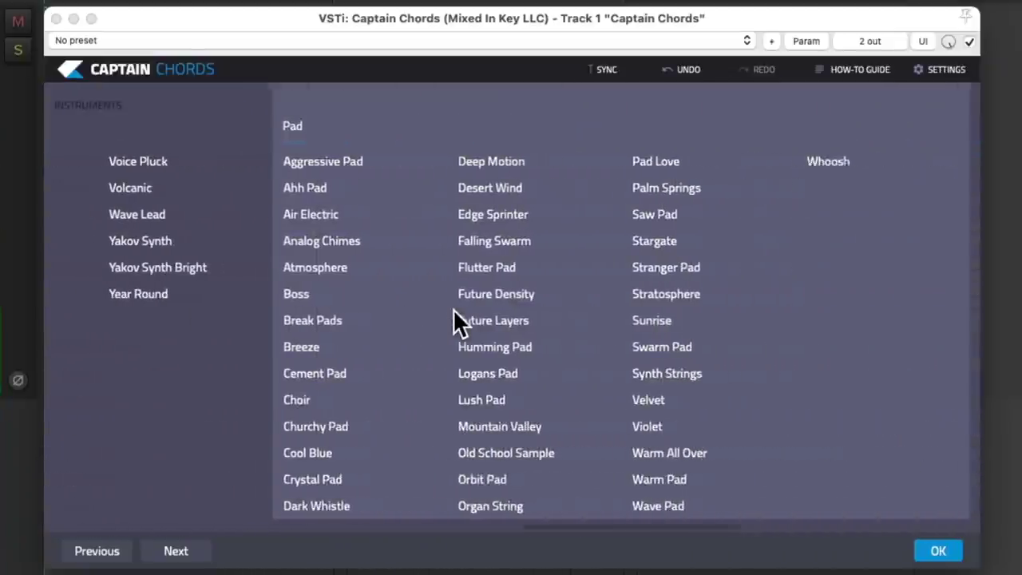
pyautogui.click(376, 160)
pyautogui.hscroll(5, 425, 326)
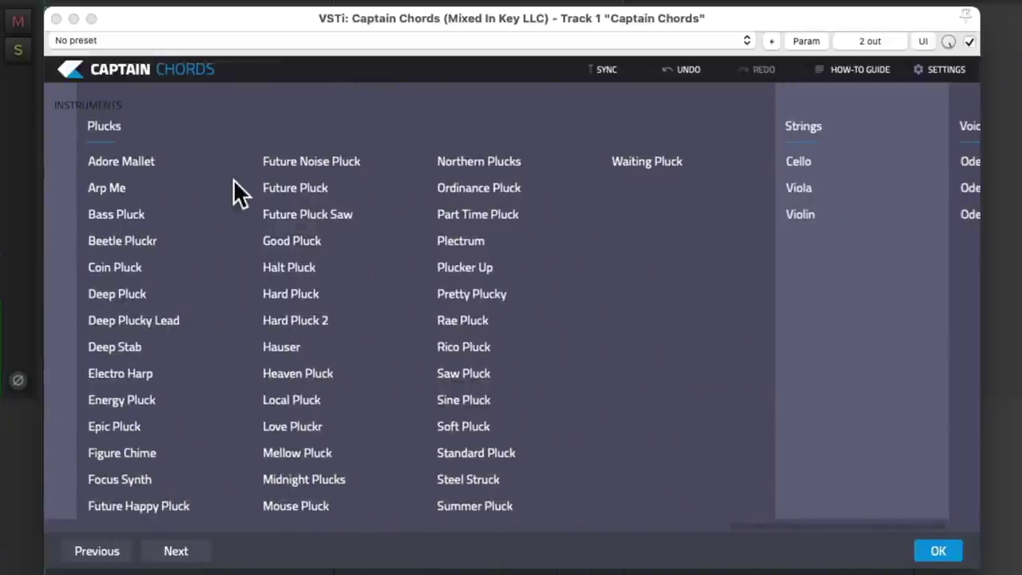
pyautogui.click(193, 159)
pyautogui.click(330, 244)
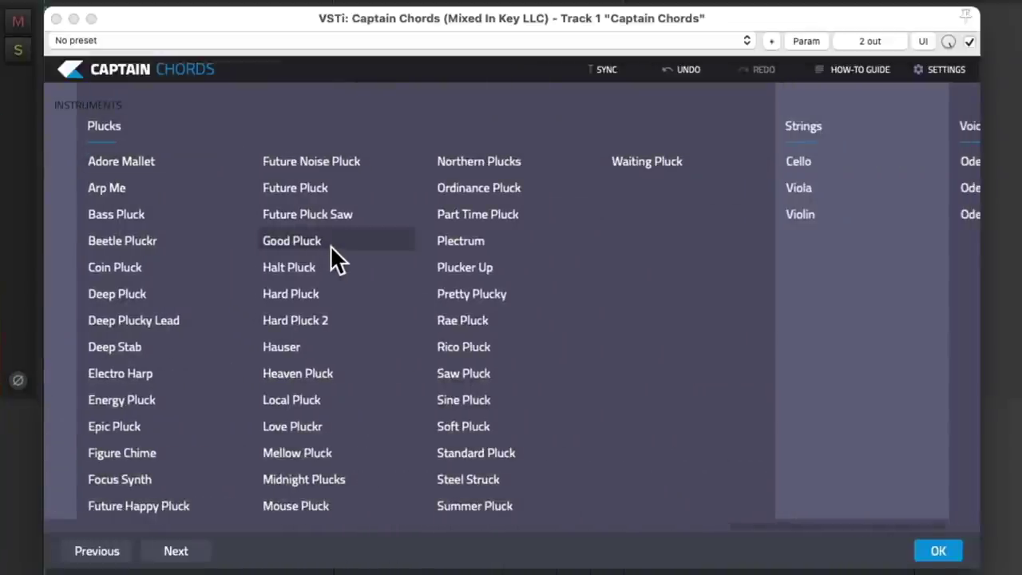
# Audition the Cello and Viola strings and the Odesi Ah, Odesi Ee and Odesi Oo voice presets.
pyautogui.hscroll(2, 423, 345)
pyautogui.hscroll(2, 423, 345)
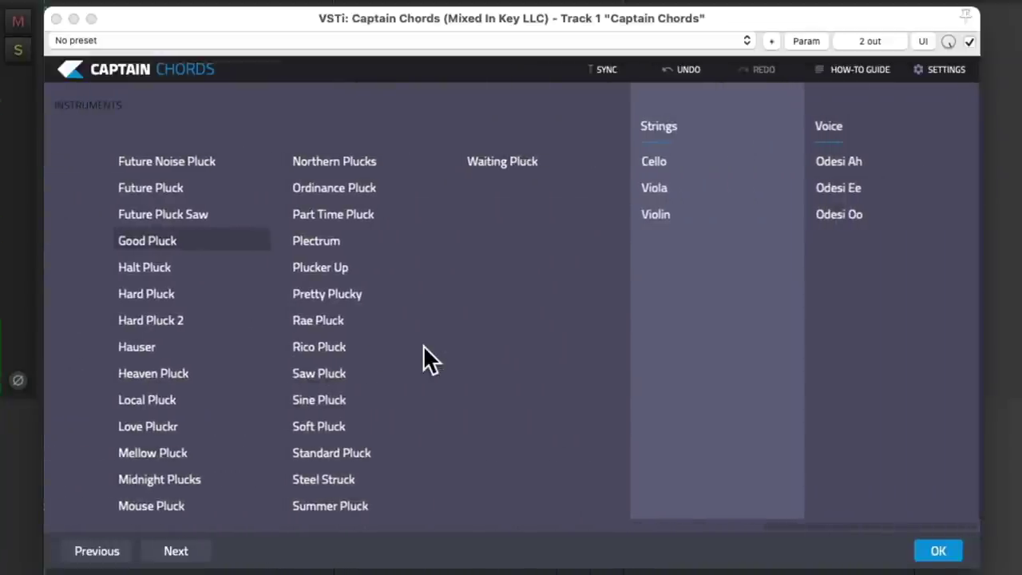
pyautogui.click(712, 160)
pyautogui.click(724, 179)
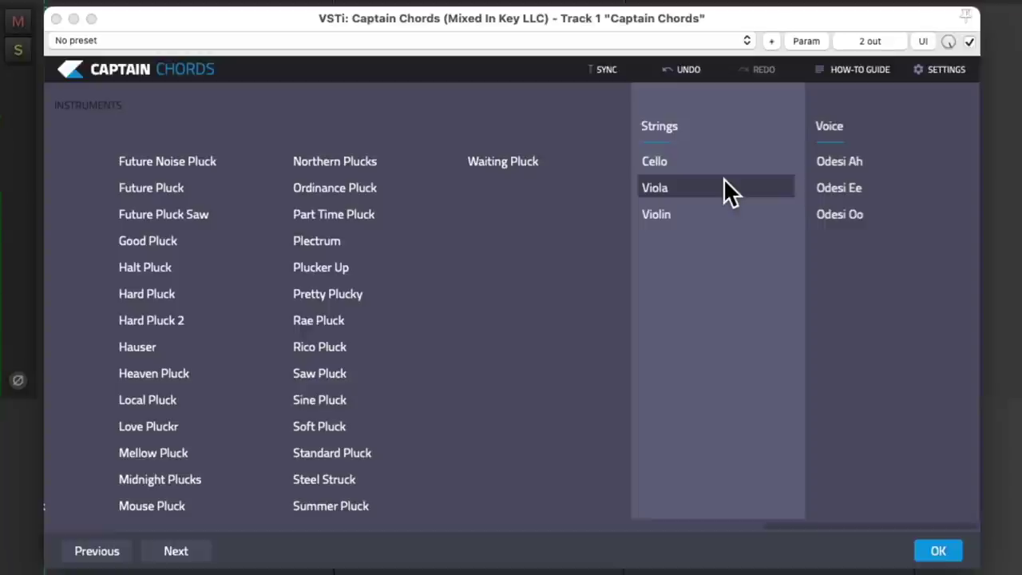
pyautogui.click(899, 159)
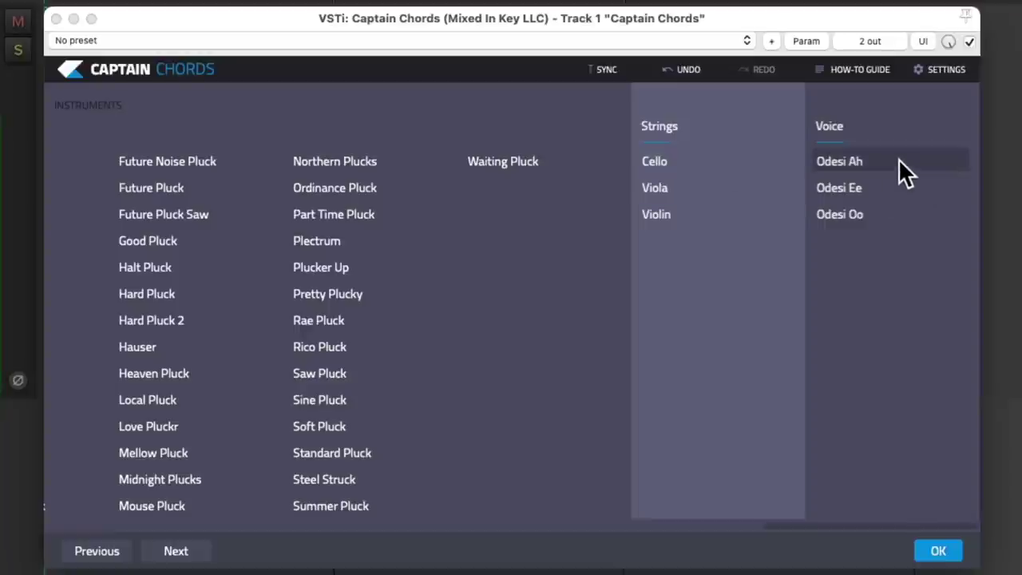
pyautogui.click(892, 189)
pyautogui.click(893, 211)
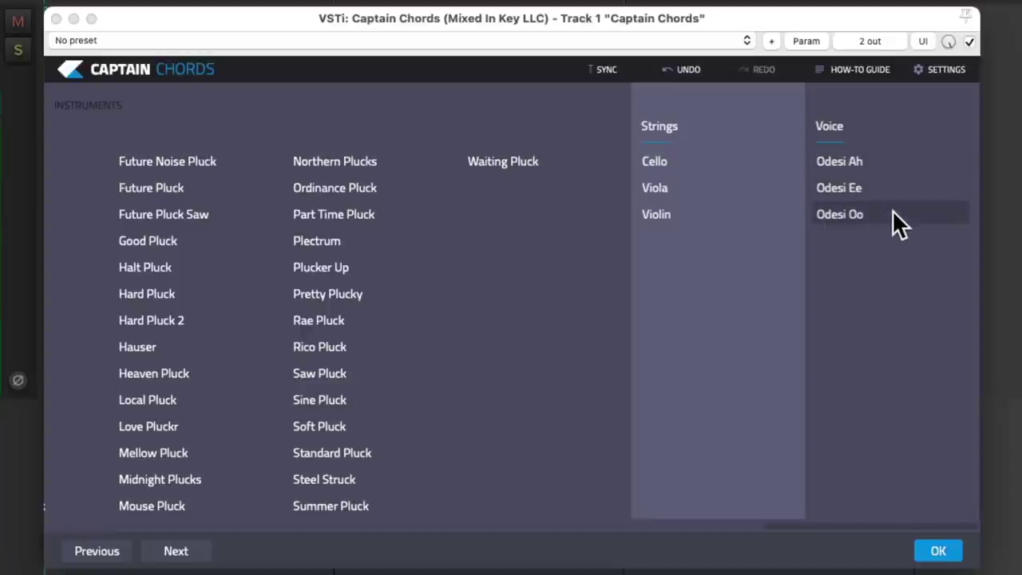
# Set the sound preset back to Piano Strings.
pyautogui.hscroll(-15, 510, 296)
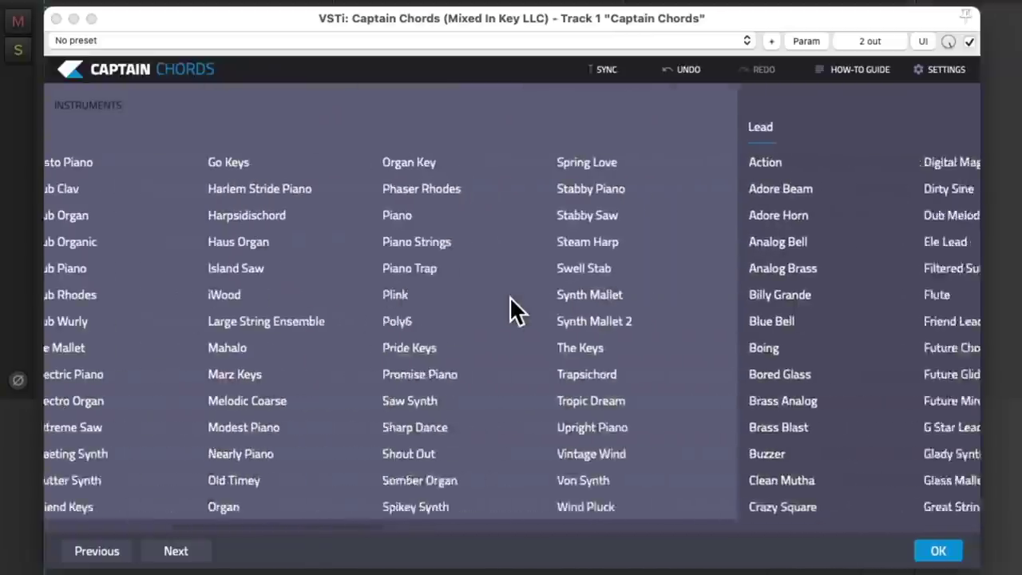
pyautogui.click(604, 237)
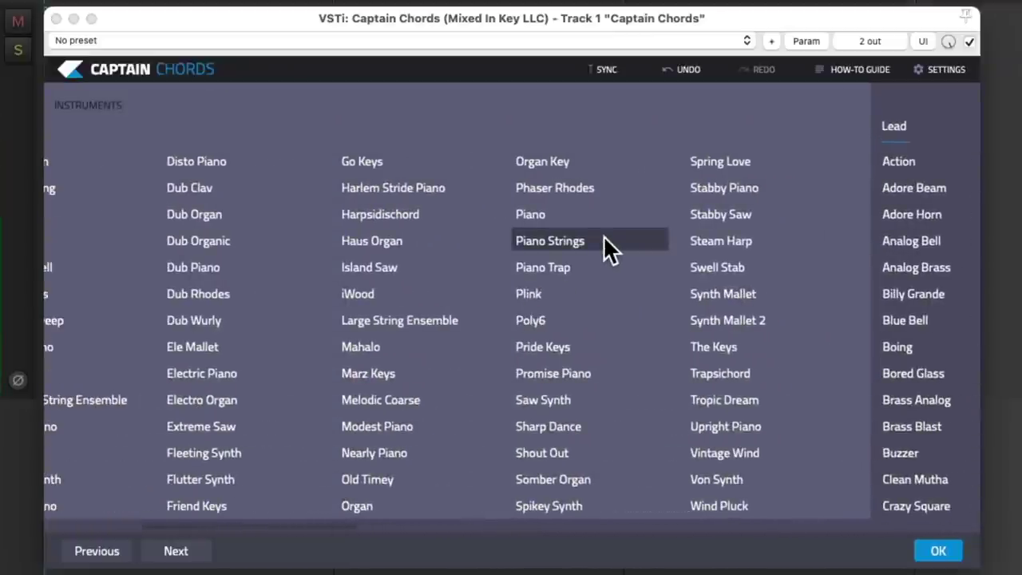
pyautogui.click(604, 236)
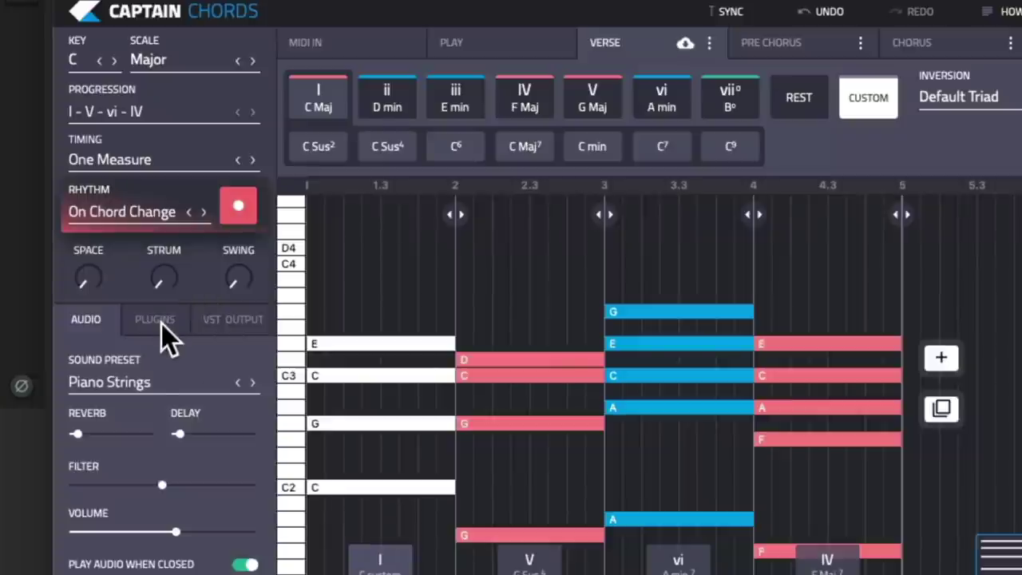
# Check the VST instrument option for external plugins and return to the built-in audio settings.
pyautogui.click(134, 327)
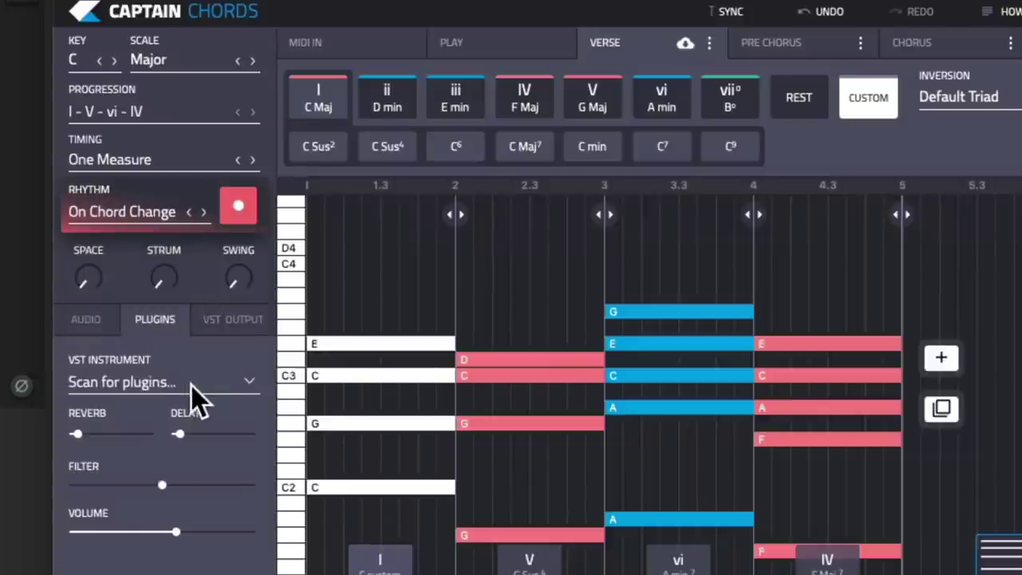
pyautogui.click(84, 323)
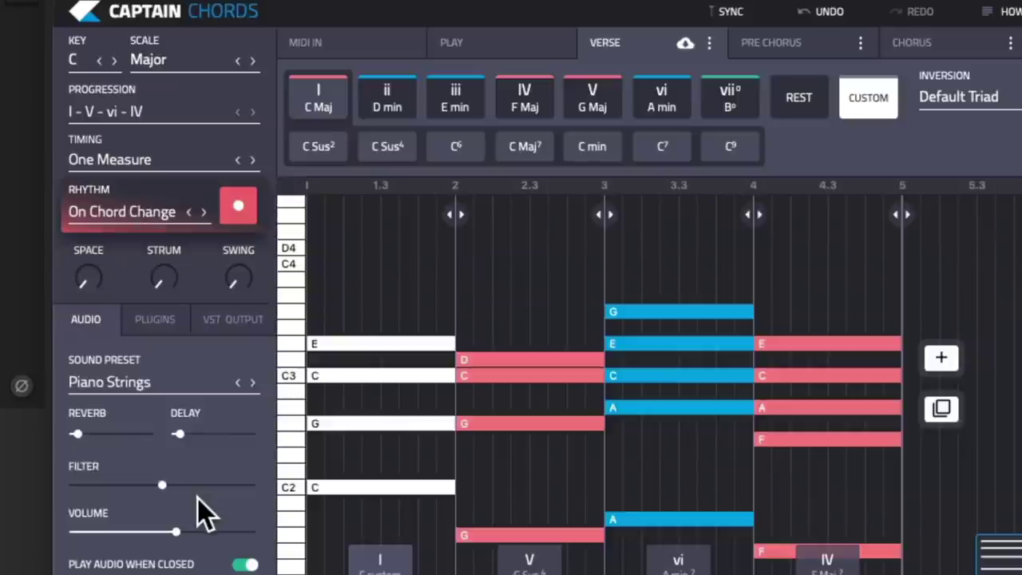
# Play the progression while trying stronger reverb, delay and filter settings, leaving a light Hall reverb, a light delay and a near-central filter.
pyautogui.press('space')
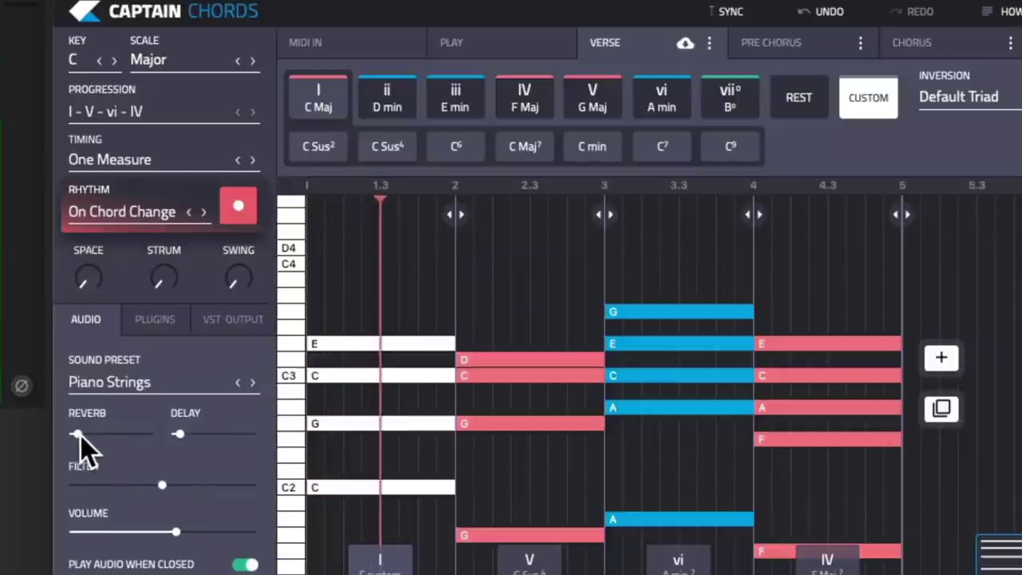
pyautogui.moveTo(80, 435)
pyautogui.mouseDown()
pyautogui.moveTo(135, 437)
pyautogui.moveTo(83, 441)
pyautogui.mouseUp()
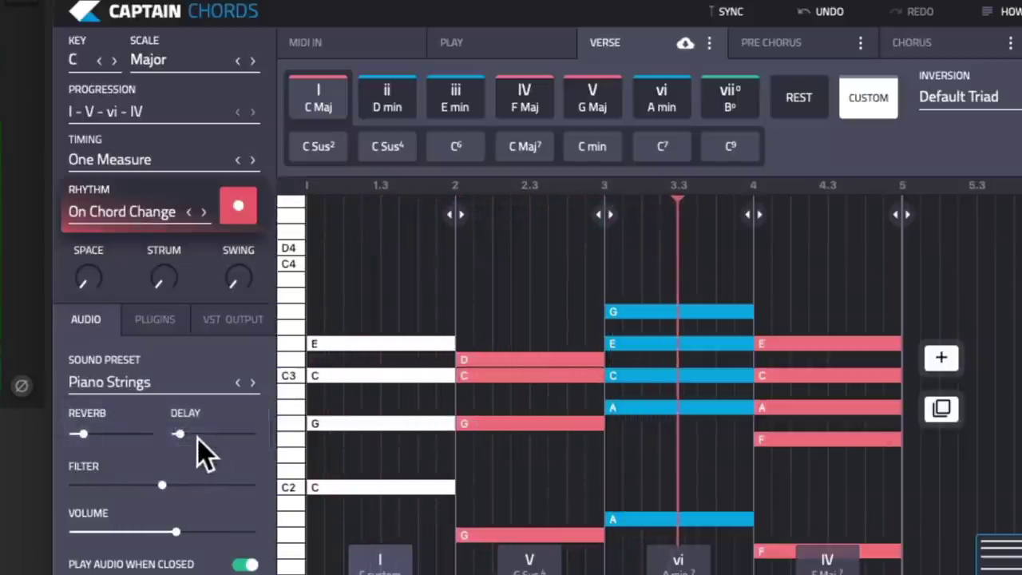
pyautogui.moveTo(180, 436)
pyautogui.mouseDown()
pyautogui.moveTo(228, 436)
pyautogui.moveTo(229, 455)
pyautogui.mouseUp()
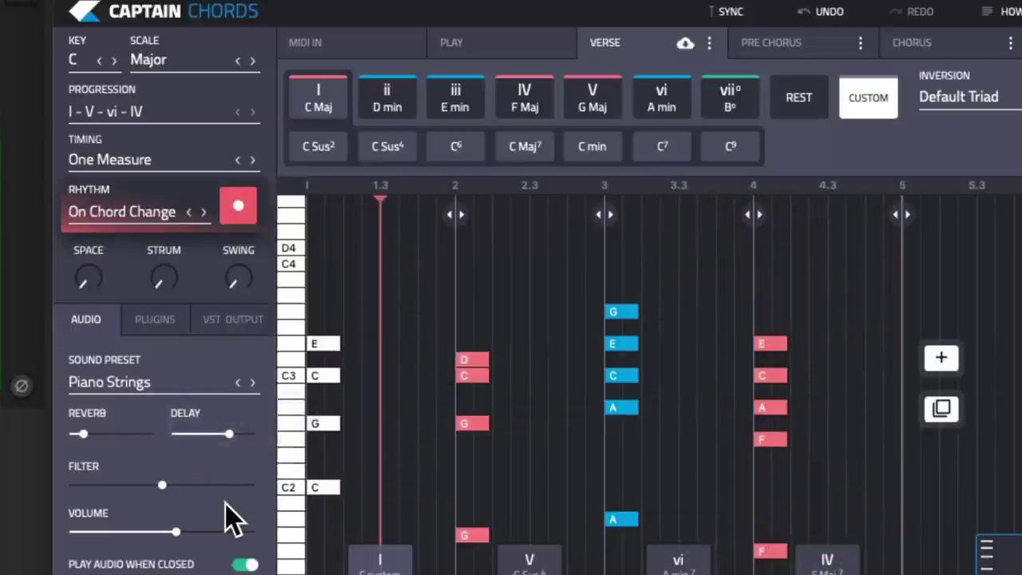
pyautogui.moveTo(238, 438)
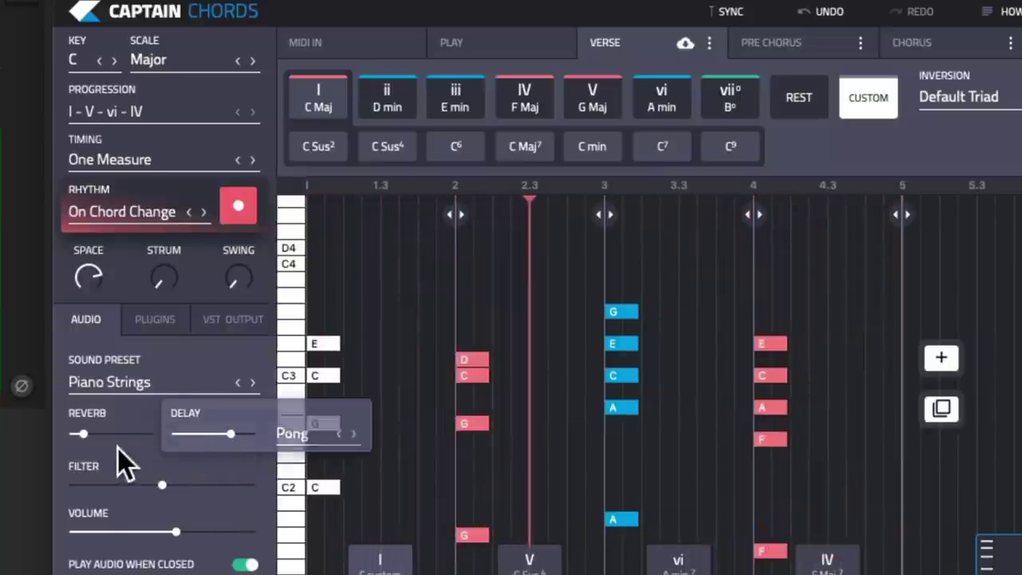
pyautogui.moveTo(84, 436); pyautogui.dragTo(101, 438)
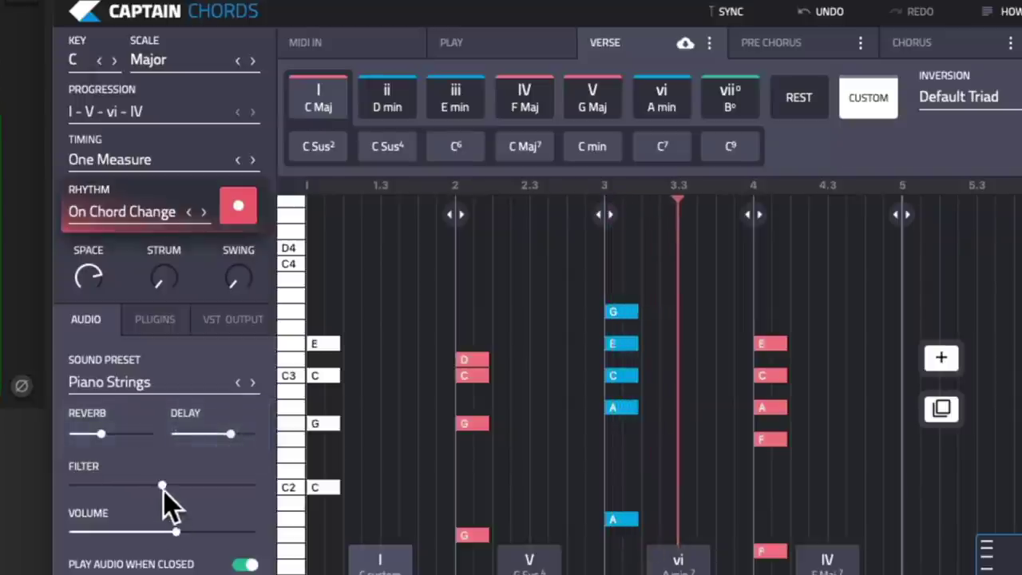
pyautogui.moveTo(164, 487)
pyautogui.mouseDown()
pyautogui.moveTo(102, 493)
pyautogui.moveTo(229, 489)
pyautogui.moveTo(92, 489)
pyautogui.moveTo(162, 489)
pyautogui.mouseUp()
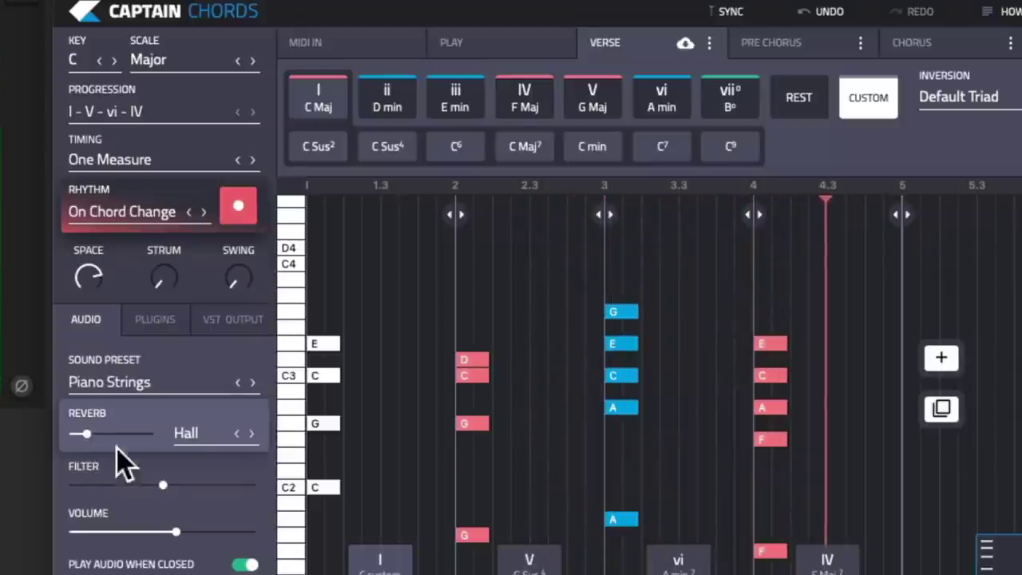
pyautogui.moveTo(231, 435); pyautogui.dragTo(210, 435)
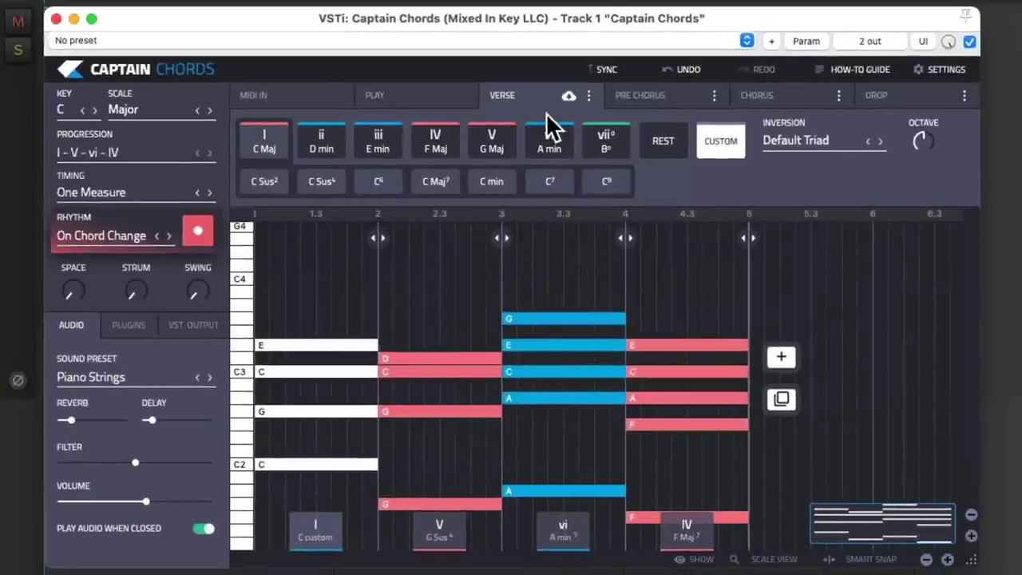
# Look through the Pre Chorus, Chorus and Drop sections and return to the Verse progression.
pyautogui.click(657, 99)
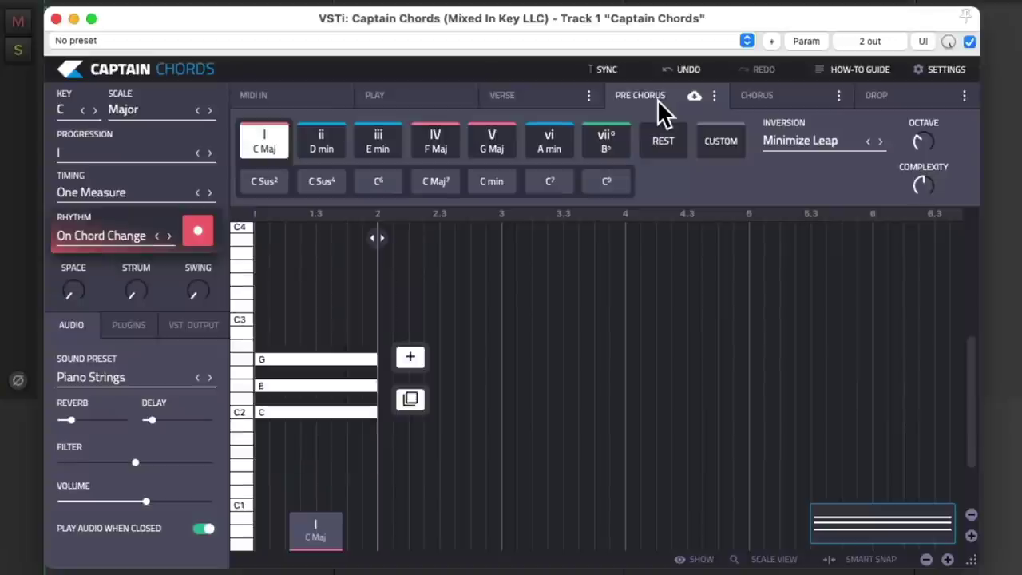
pyautogui.click(788, 99)
pyautogui.click(893, 98)
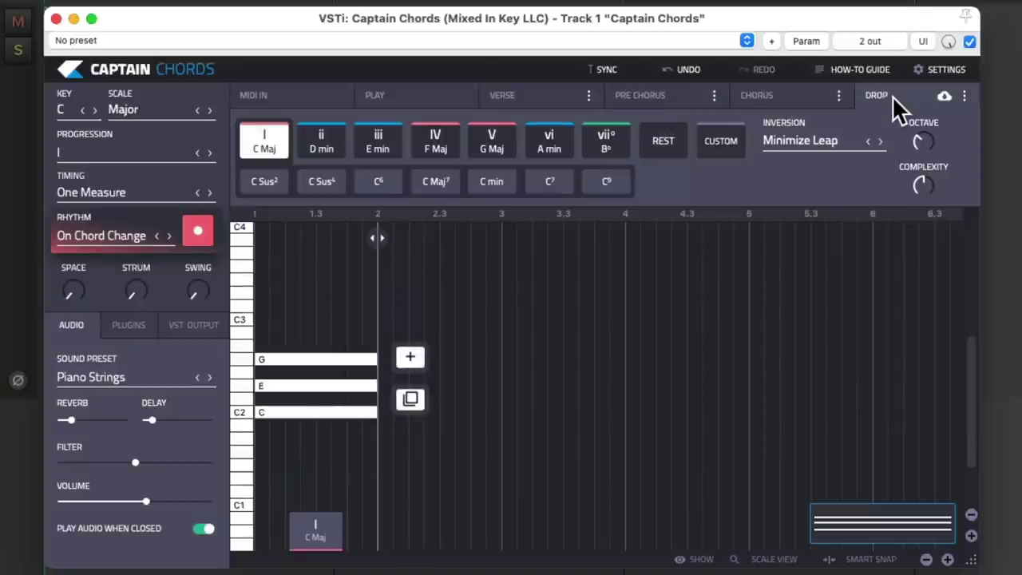
pyautogui.click(541, 99)
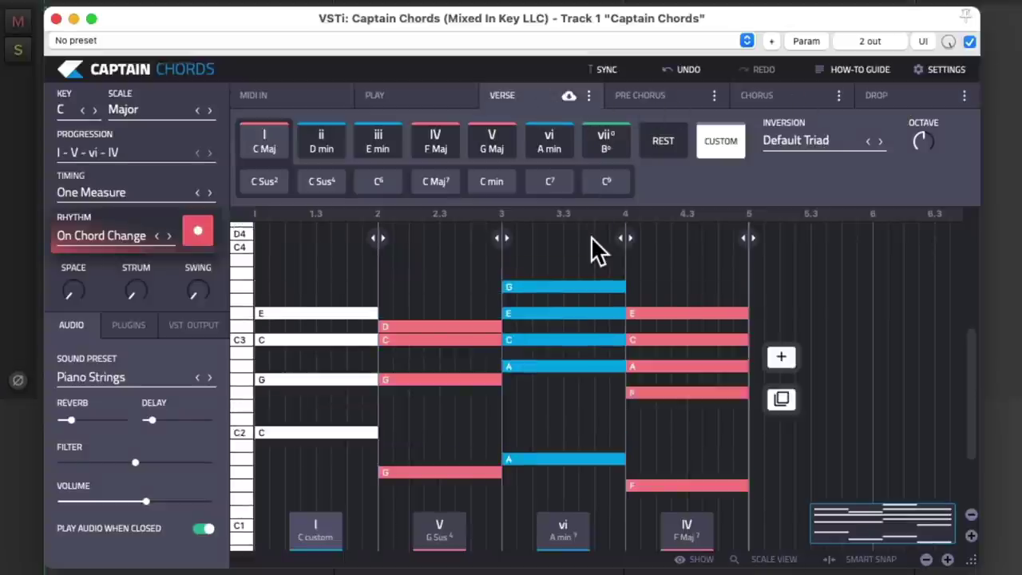
# Place the Verse progression's MIDI clip at the start of the Captain Chords track, and close the plugin in MIDI In mode.
pyautogui.moveTo(526, 26); pyautogui.dragTo(706, 190)
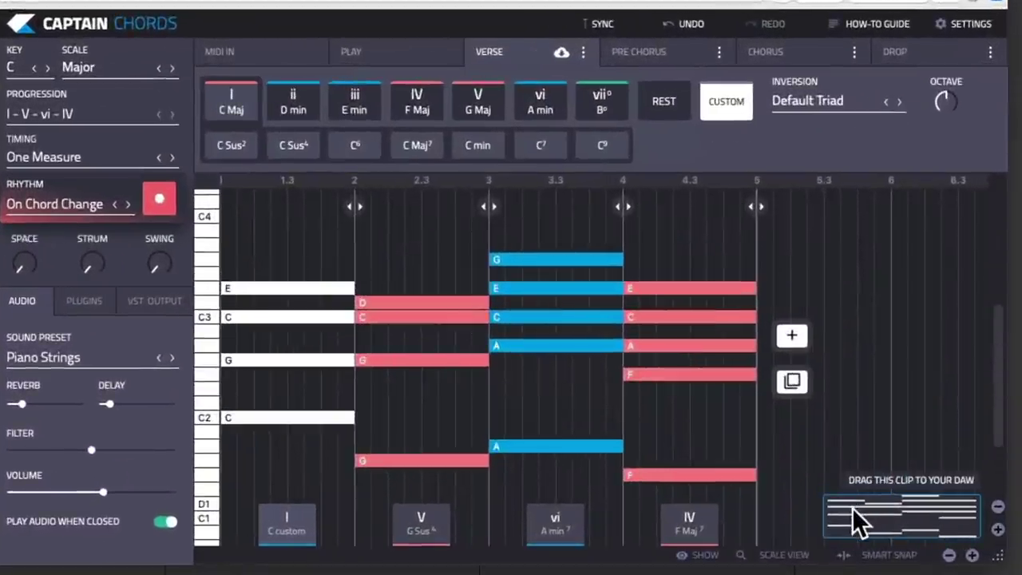
pyautogui.moveTo(852, 508); pyautogui.dragTo(307, 136)
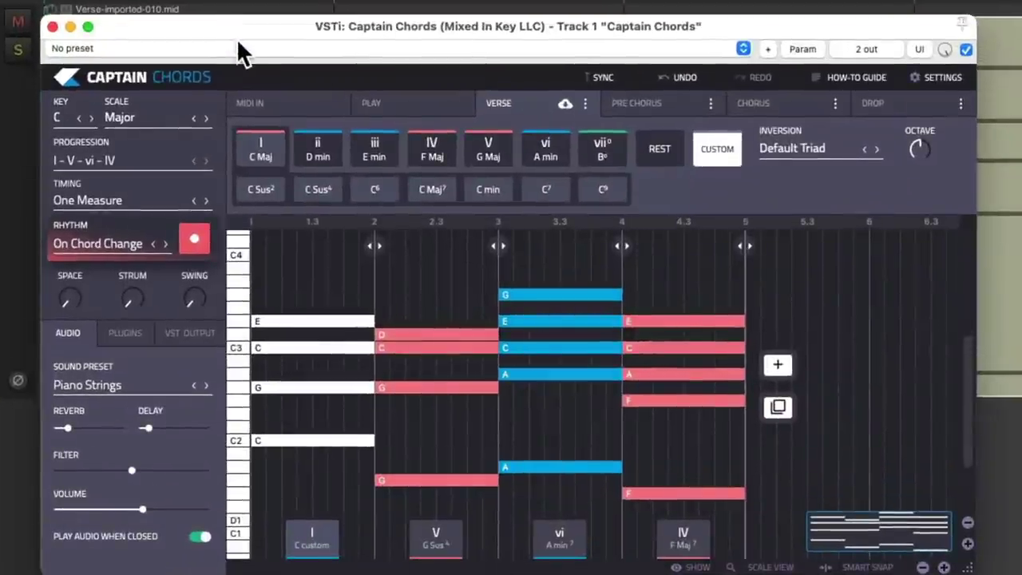
pyautogui.click(305, 104)
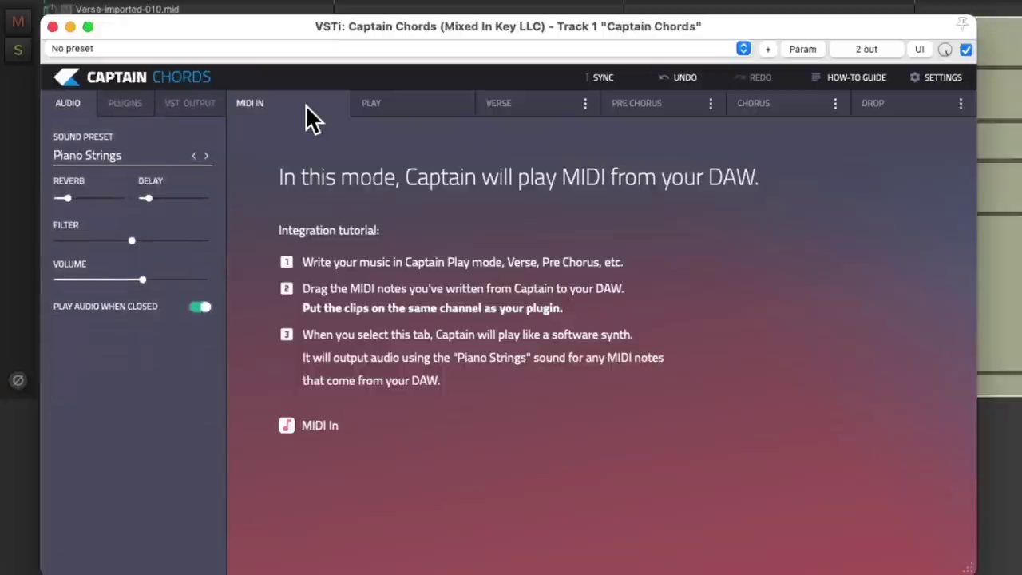
pyautogui.click(509, 102)
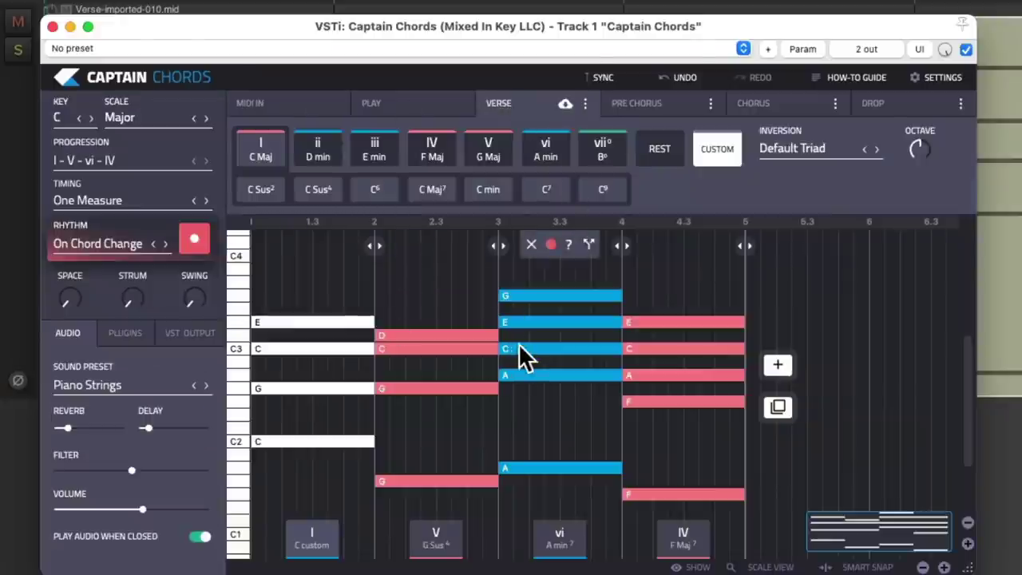
pyautogui.click(305, 108)
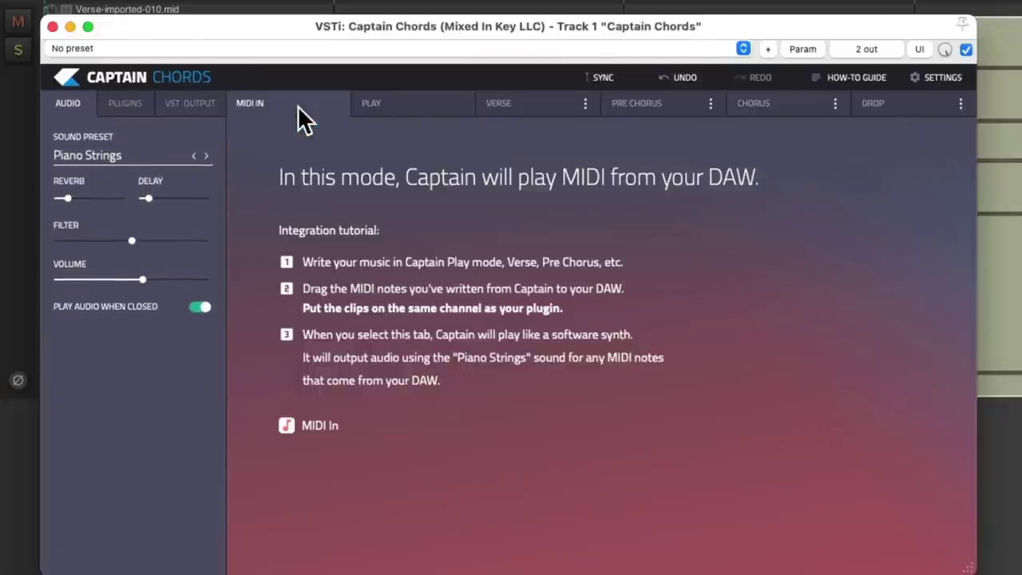
pyautogui.click(53, 26)
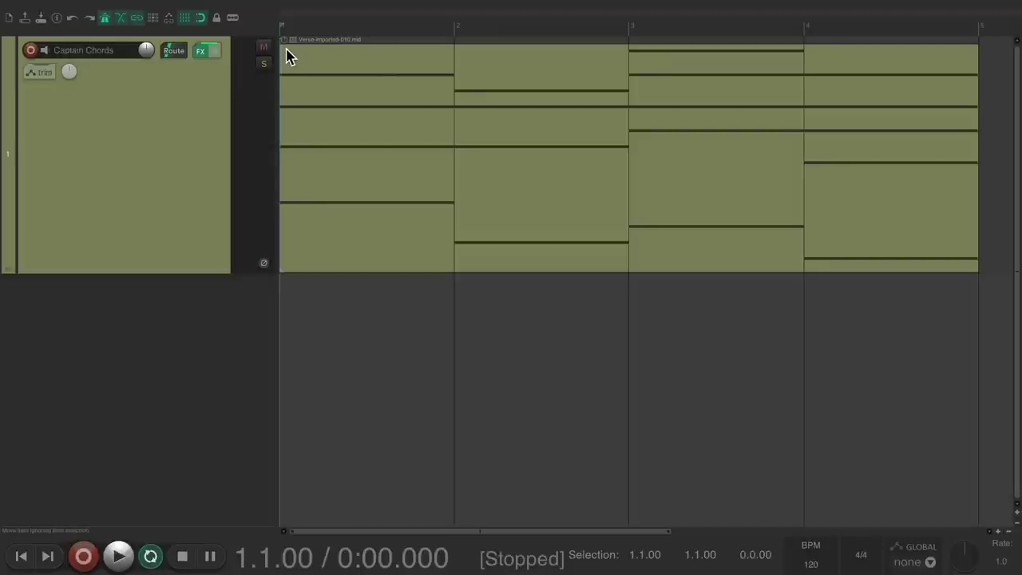
# Play the imported Verse clip on the Captain Chords track, briefly muting and unmuting it.
pyautogui.press('space')
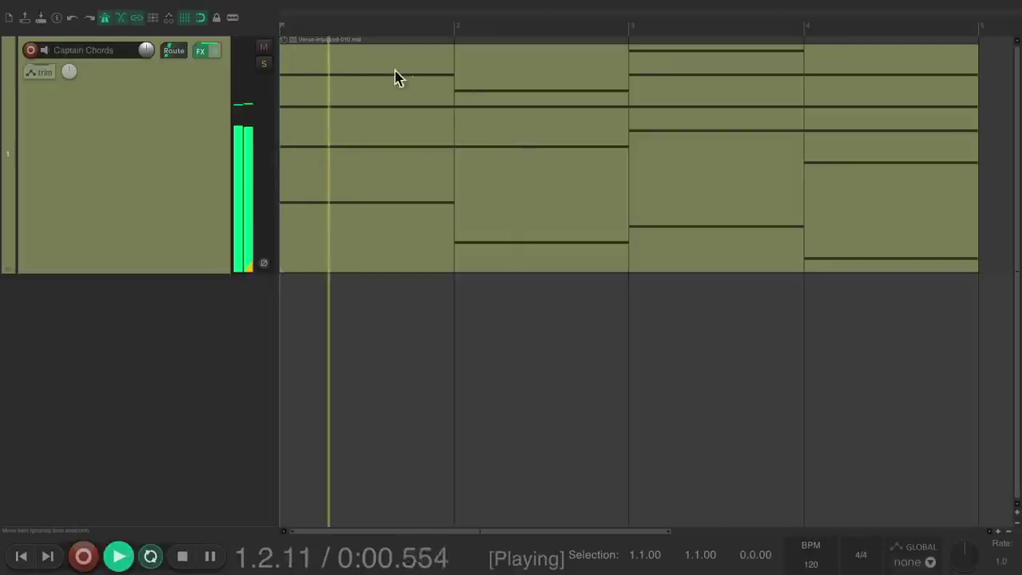
pyautogui.click(293, 46)
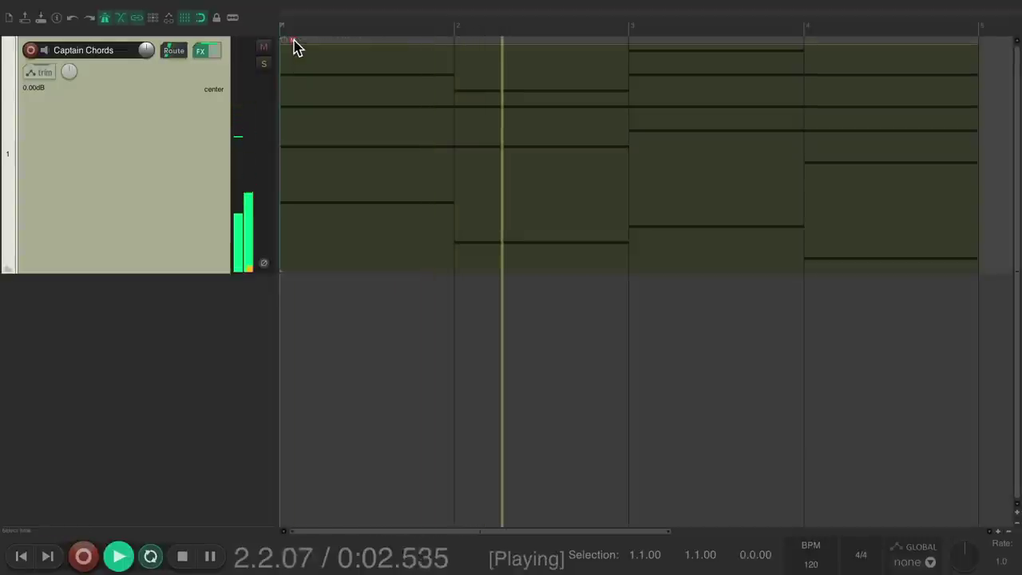
pyautogui.click(375, 91)
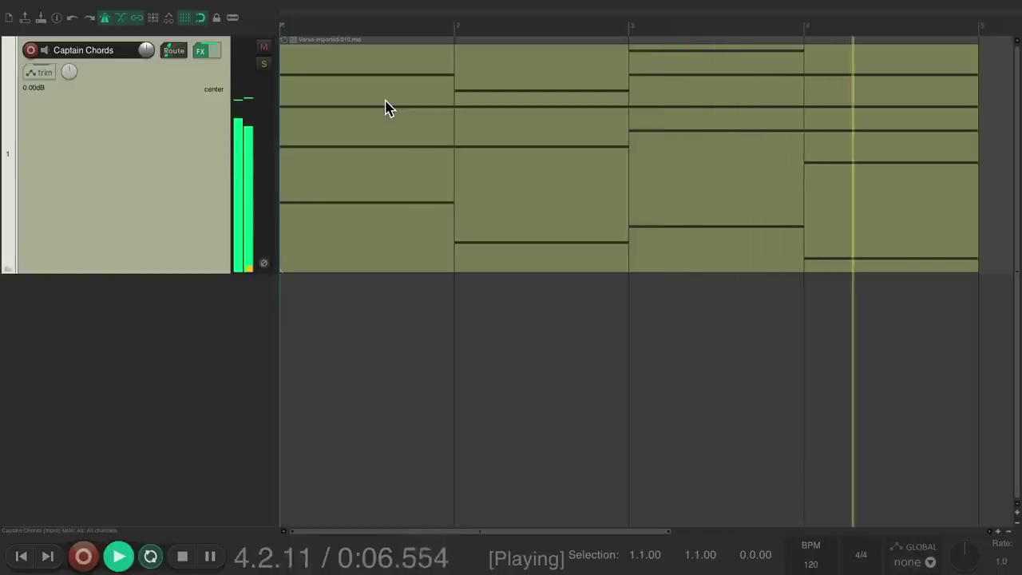
pyautogui.press('space')
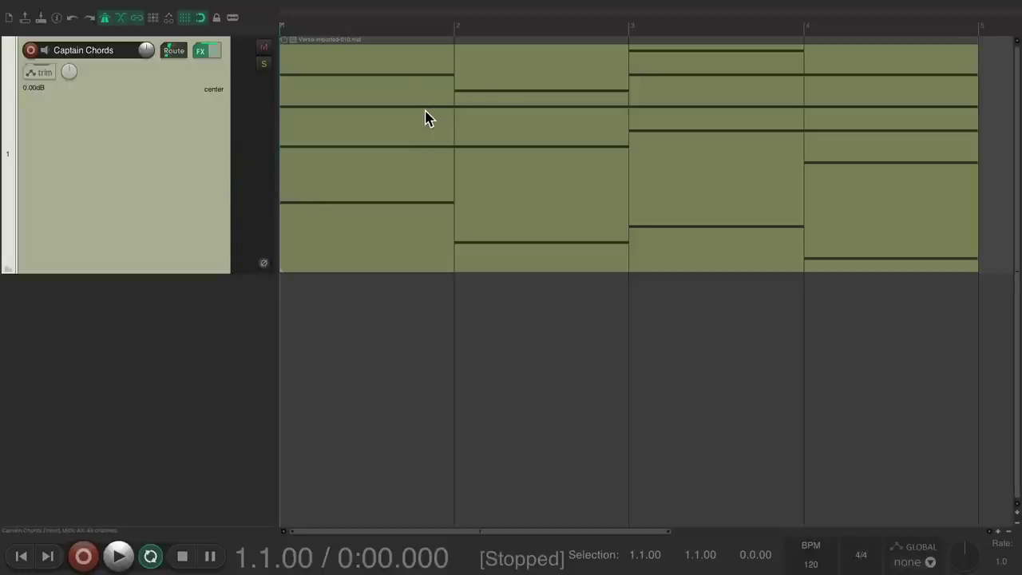
# Open the Verse clip in the MIDI editor, play its notes and close the editor.
pyautogui.doubleClick(403, 120)
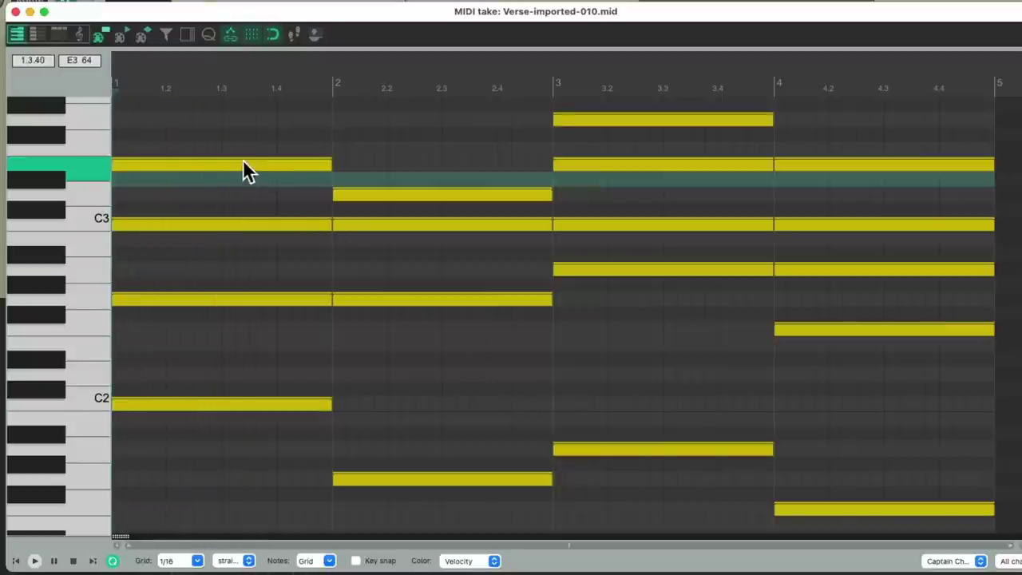
pyautogui.moveTo(243, 164)
pyautogui.mouseDown()
pyautogui.moveTo(240, 122)
pyautogui.moveTo(259, 155)
pyautogui.mouseUp()
pyautogui.press('space')
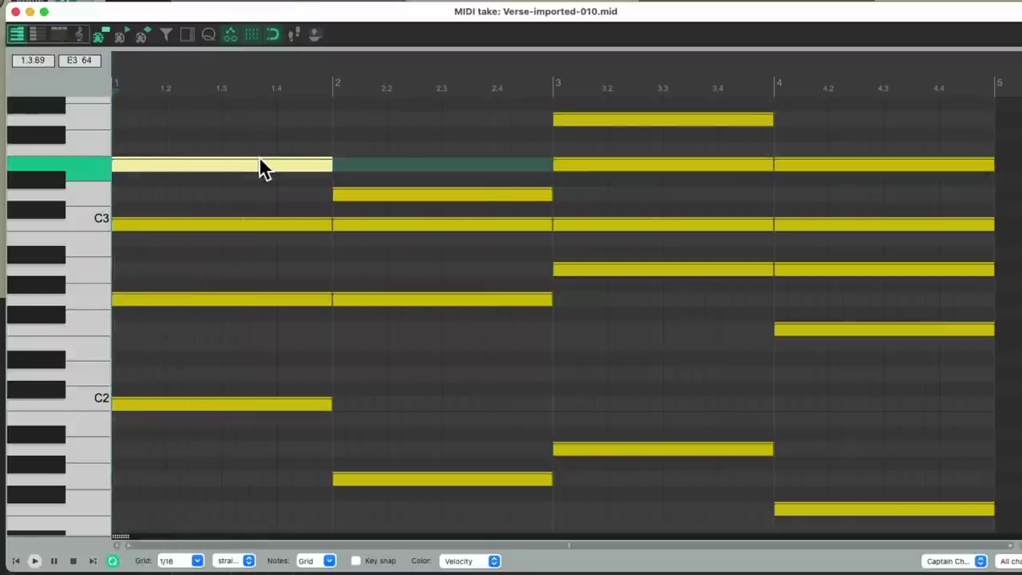
pyautogui.press('space')
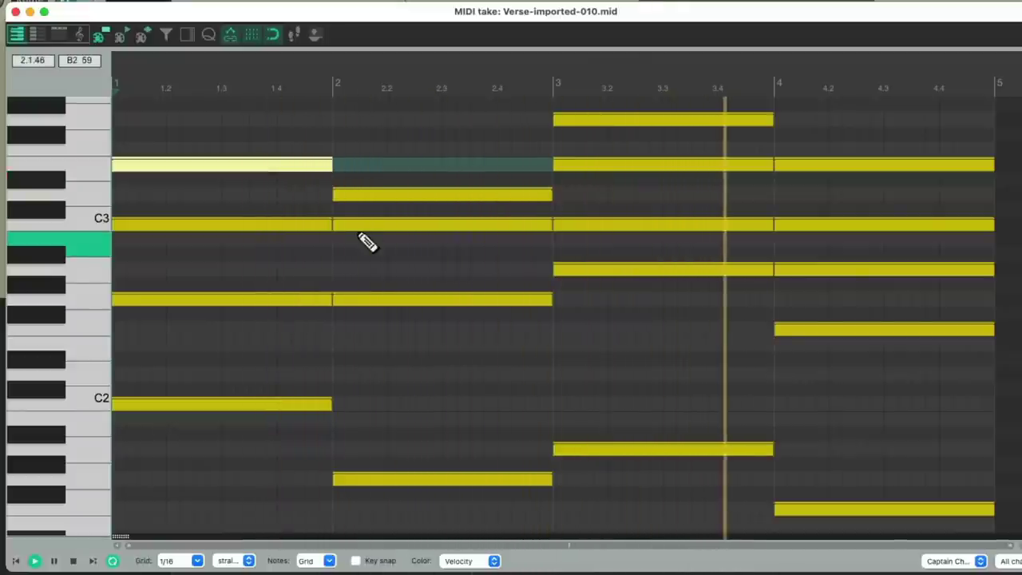
pyautogui.press('space')
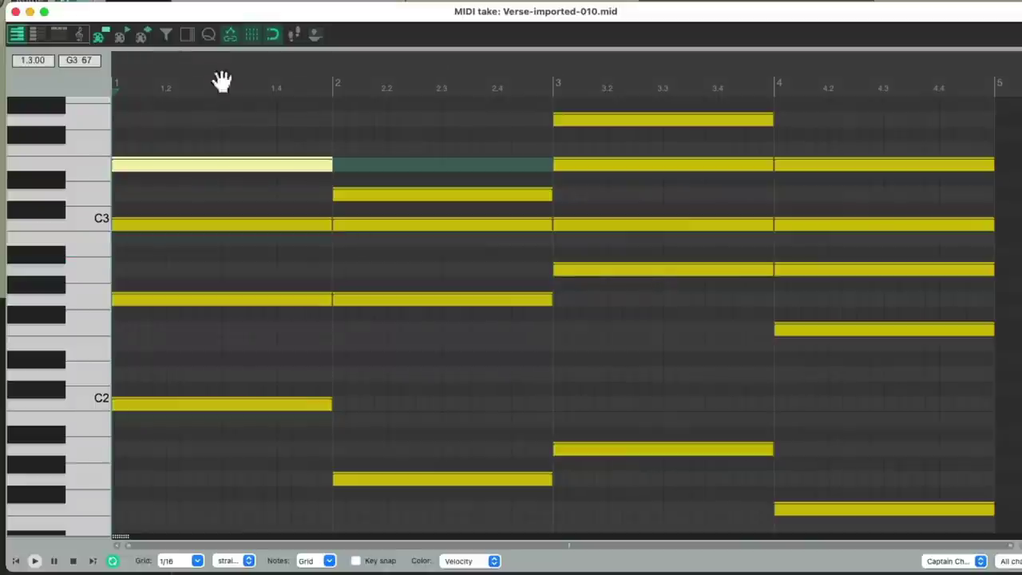
pyautogui.click(29, 11)
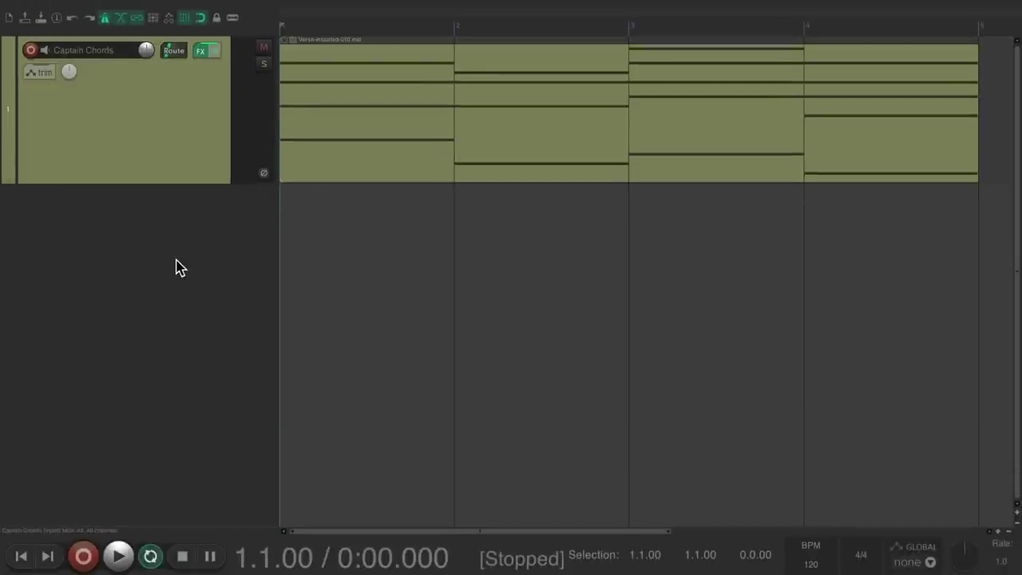
# Add a second track below the chords and name it Captain Beat.
pyautogui.doubleClick(157, 264)
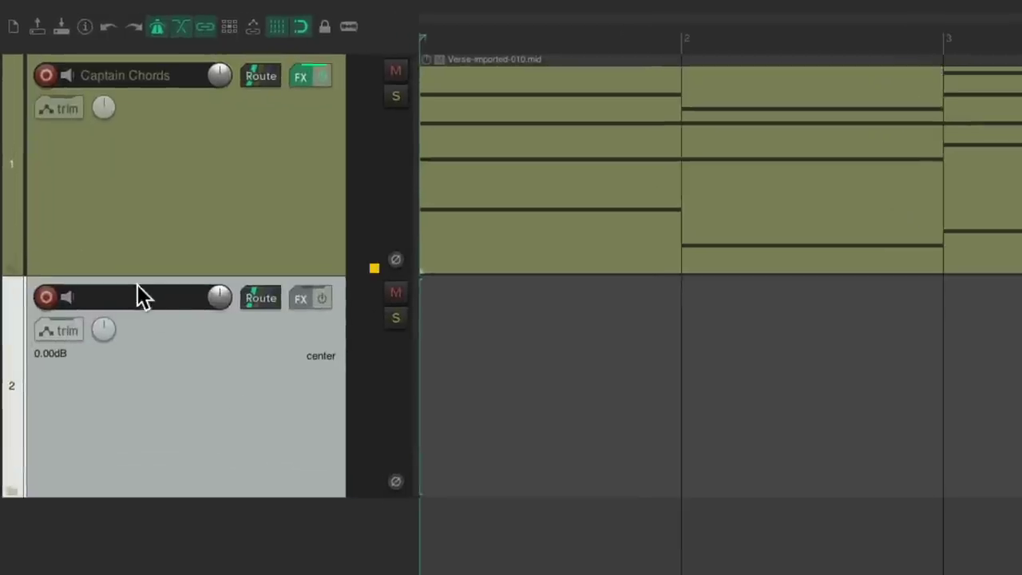
pyautogui.doubleClick(138, 288)
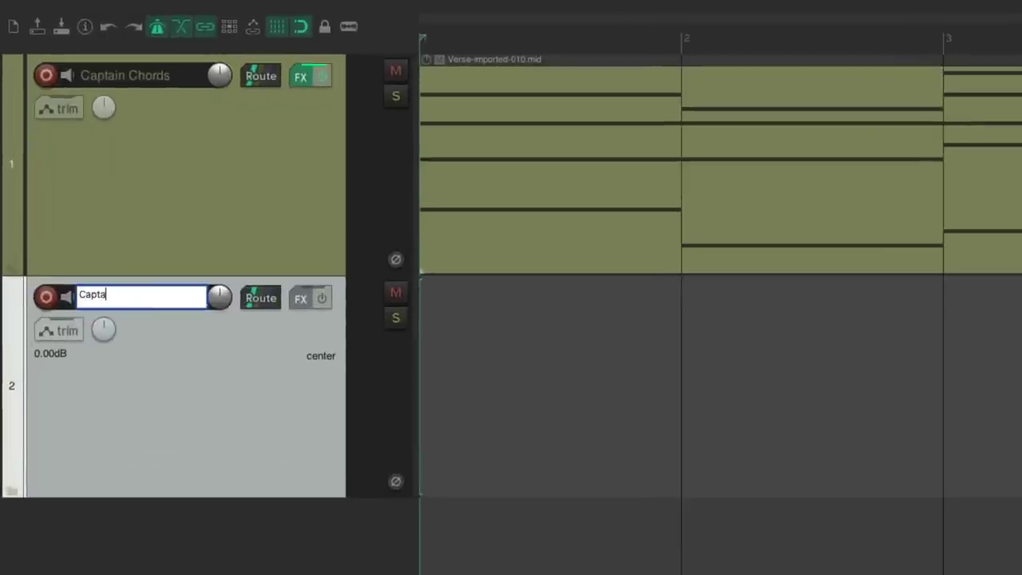
pyautogui.write('Captain Beat')
pyautogui.press('Return')
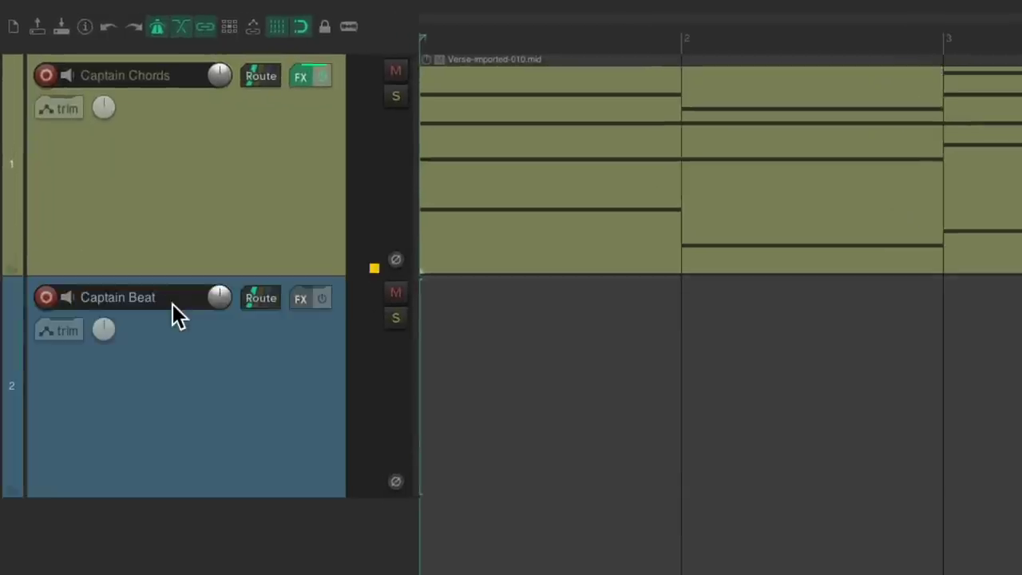
# Load the VSTi Captain Beat (Mixed In Key LLC) from the Captain Plugins folder onto the Captain Beat track.
pyautogui.click(300, 306)
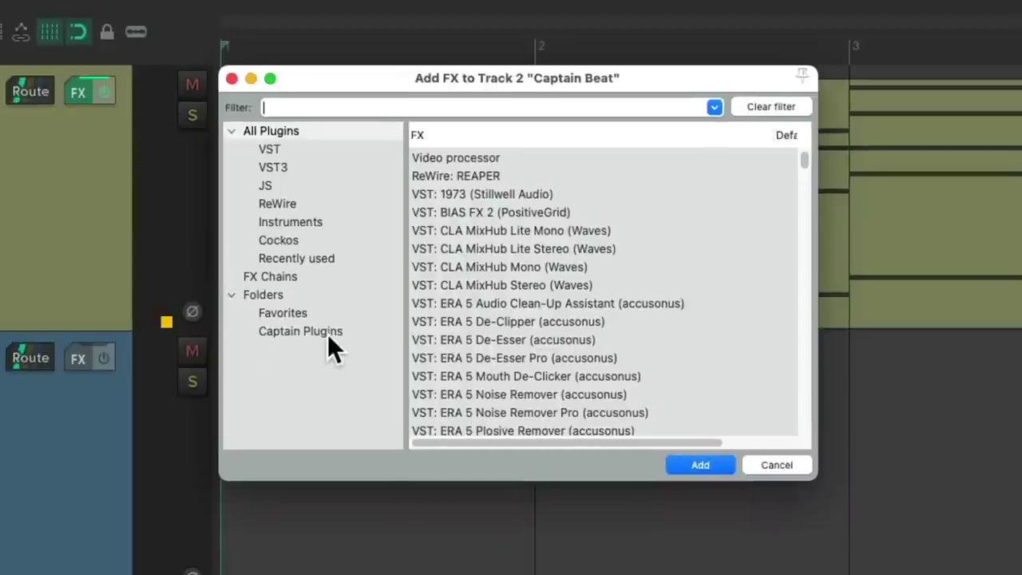
pyautogui.click(327, 334)
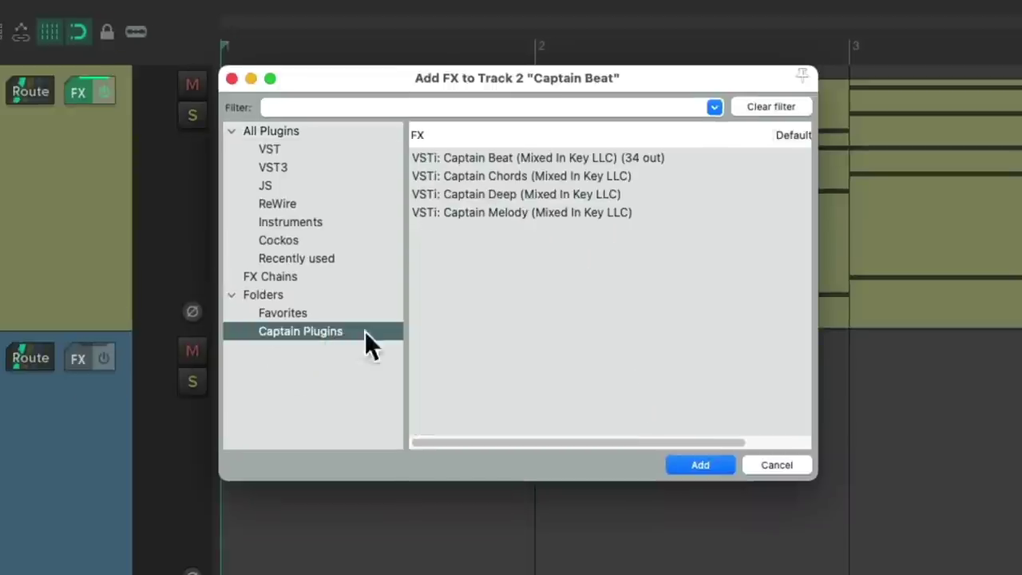
pyautogui.doubleClick(587, 156)
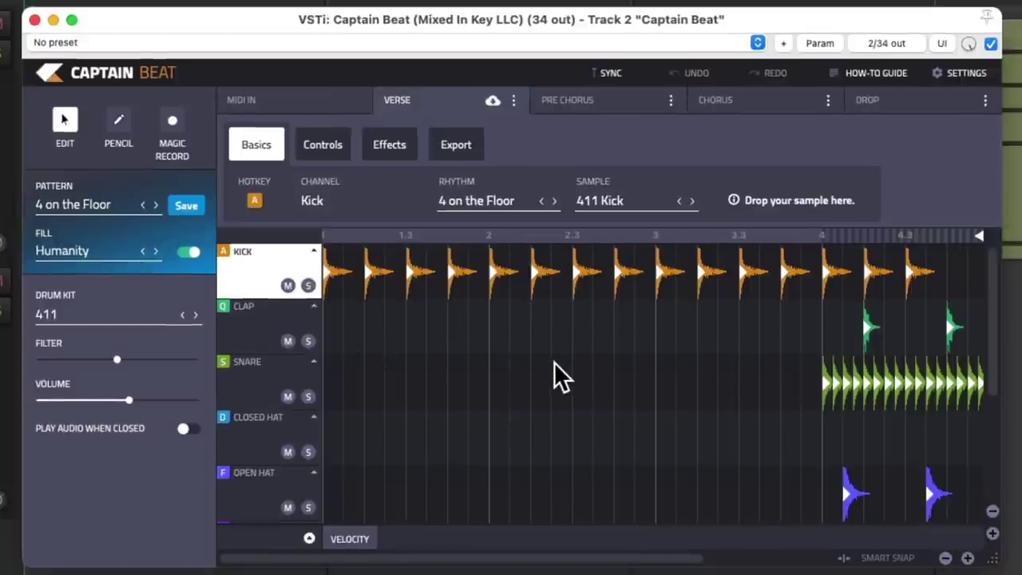
# Play the 4 on the Floor pattern, and try the patterns Amigos 125, Anticipation 121 and Catapult 125.
pyautogui.press('space')
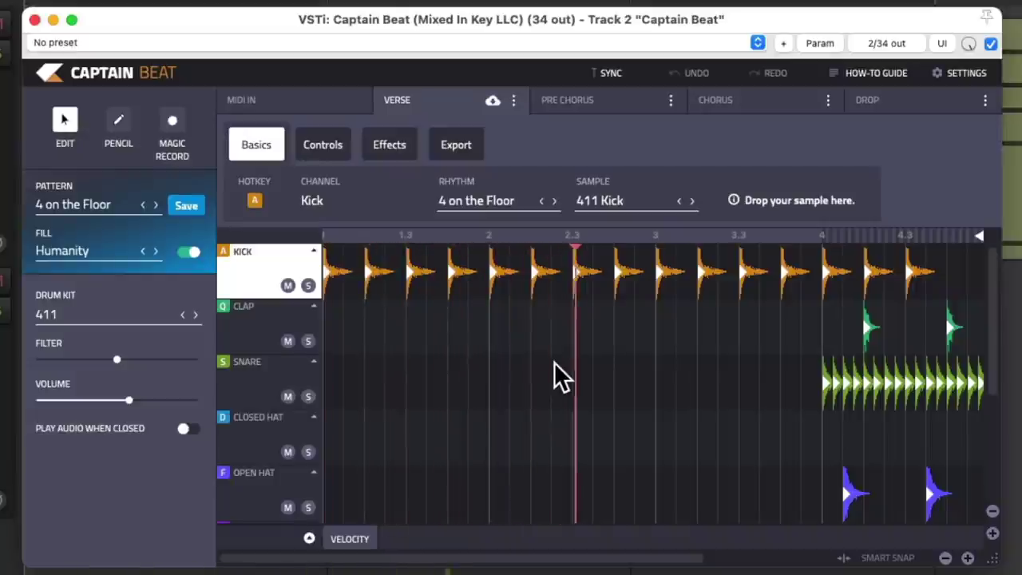
pyautogui.press('space')
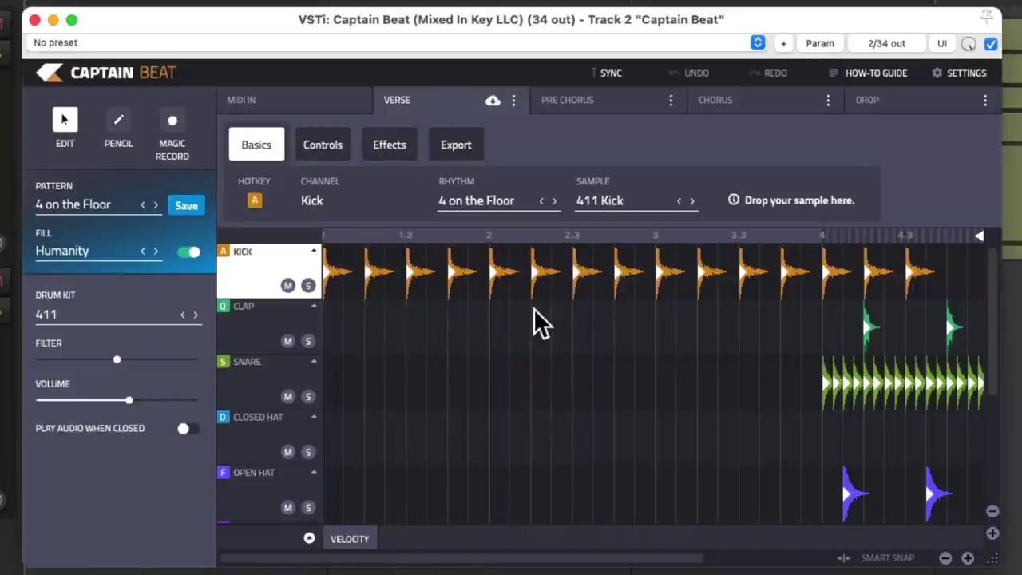
pyautogui.click(156, 205)
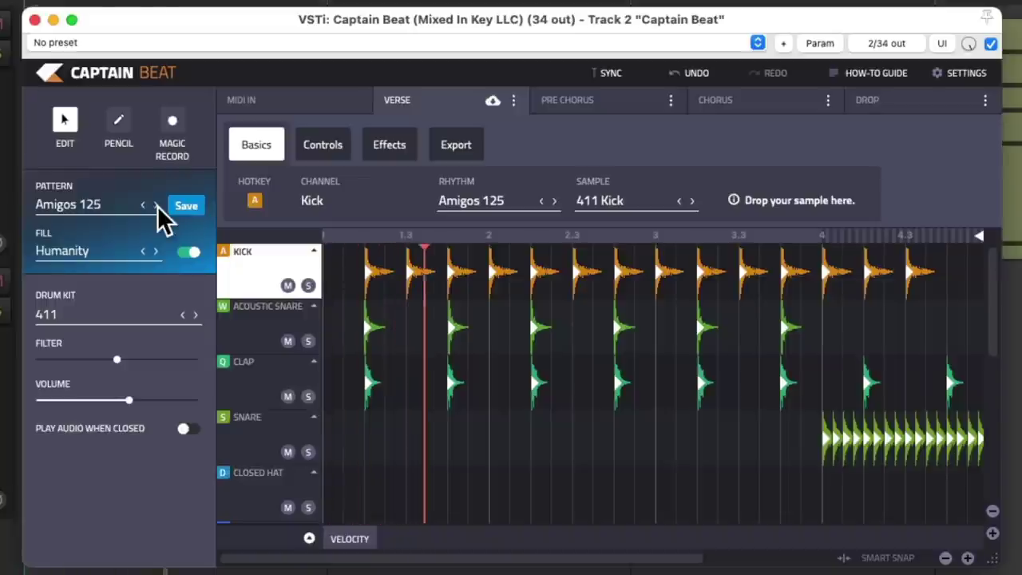
pyautogui.click(155, 205)
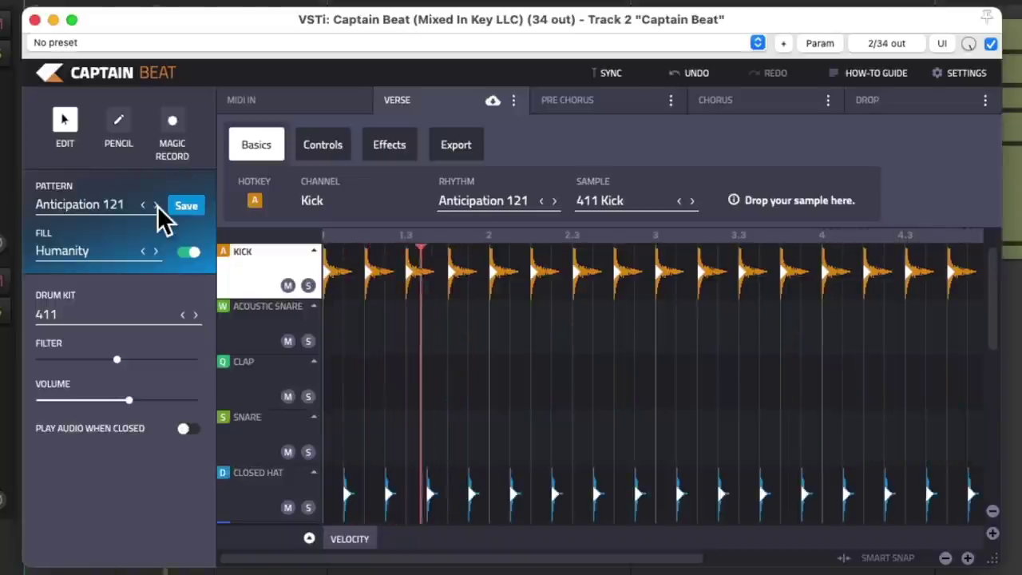
pyautogui.click(156, 205)
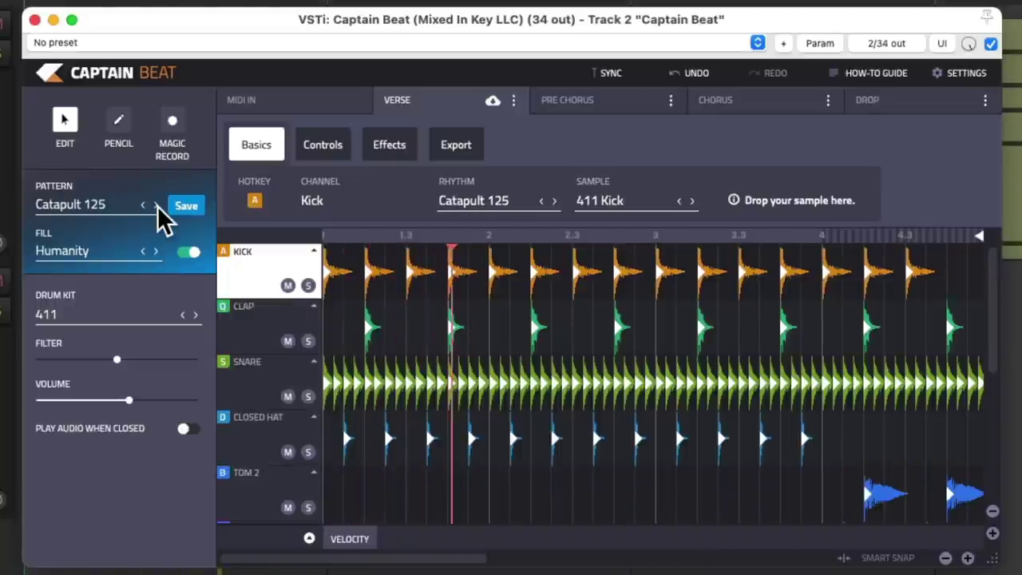
# Browse the drum pattern library, trying Tribal Attack 125 and World Pulse 125, and choose Saint 105 from World Beat.
pyautogui.click(92, 206)
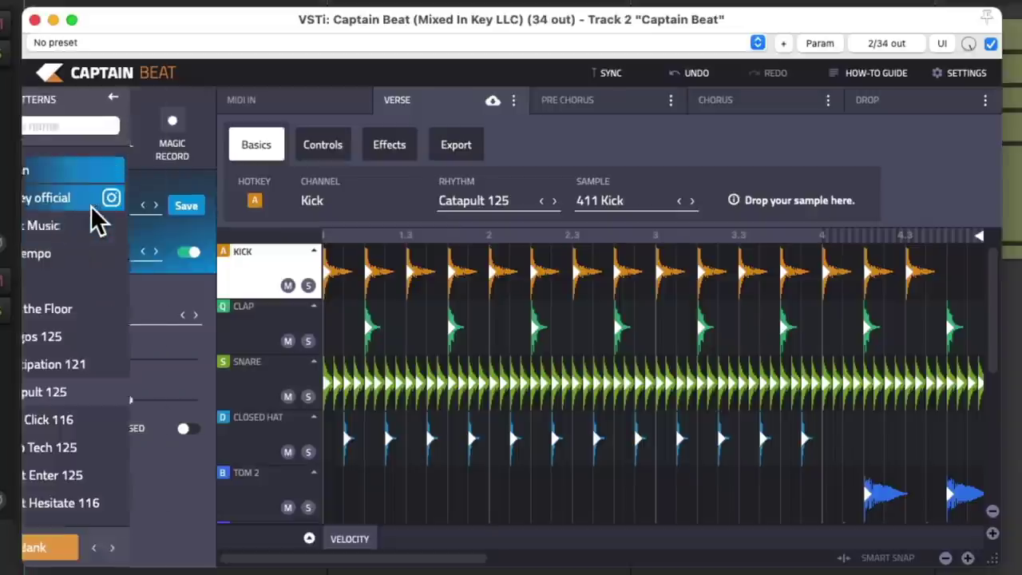
pyautogui.scroll(-7, 112, 343)
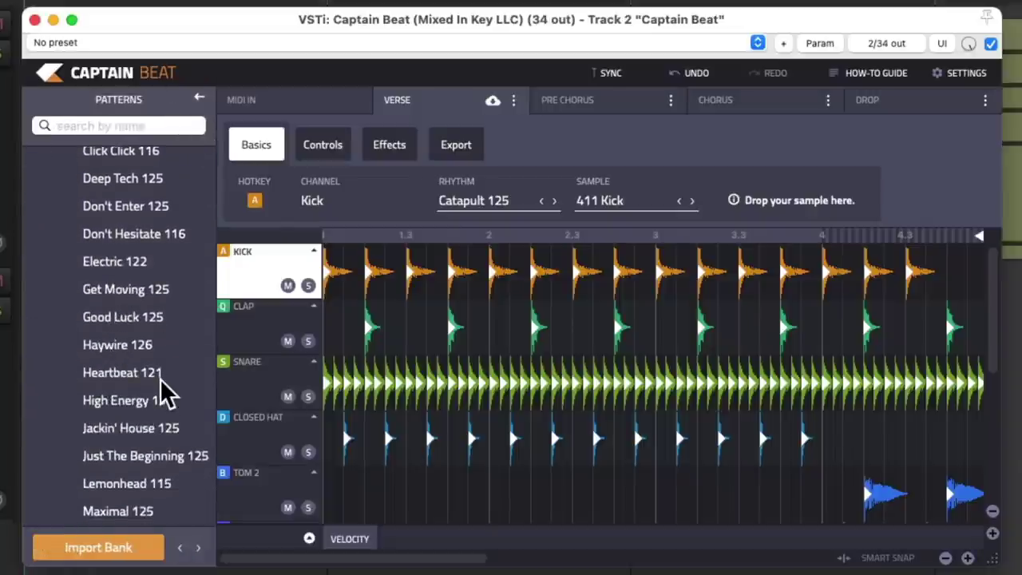
pyautogui.scroll(-9, 164, 391)
pyautogui.click(164, 449)
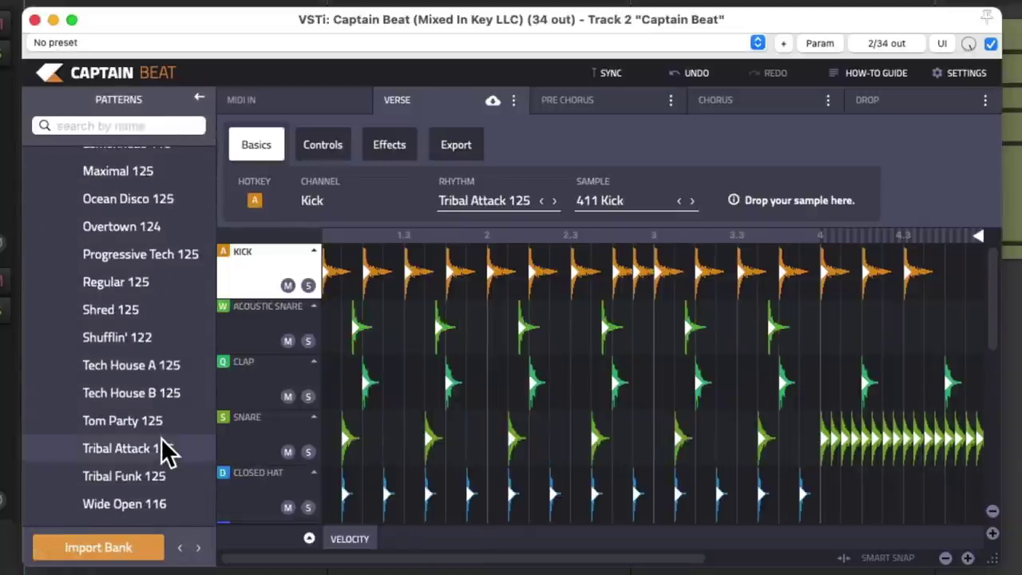
pyautogui.scroll(-5, 166, 452)
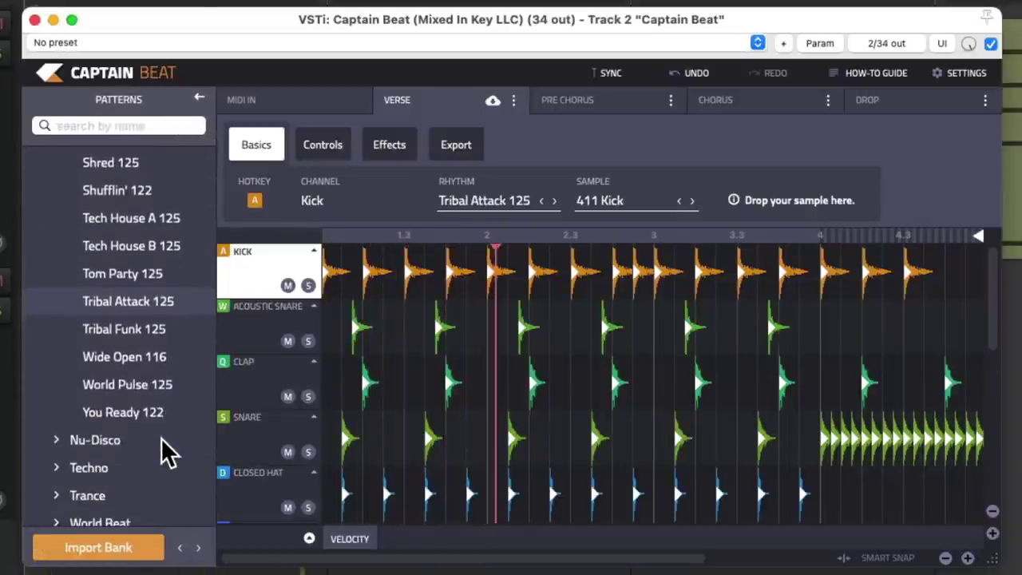
pyautogui.click(157, 382)
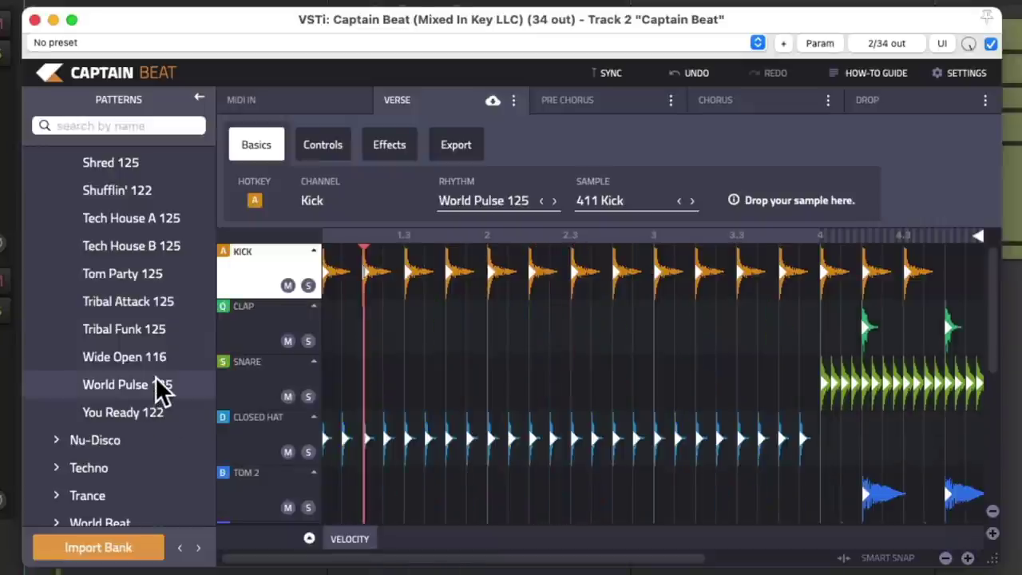
pyautogui.scroll(-3, 155, 377)
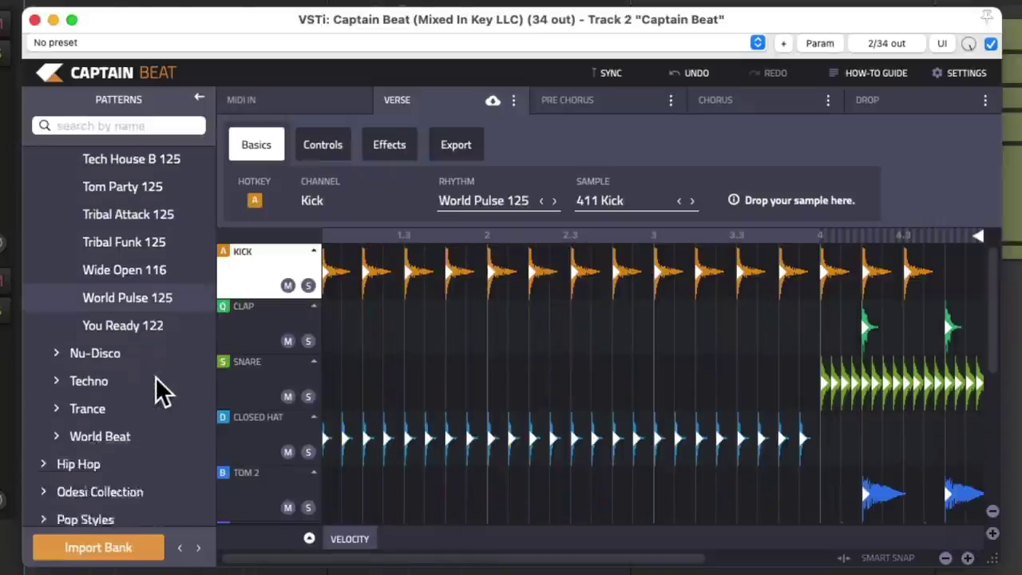
pyautogui.scroll(-2, 148, 392)
pyautogui.click(136, 392)
pyautogui.scroll(-6, 149, 367)
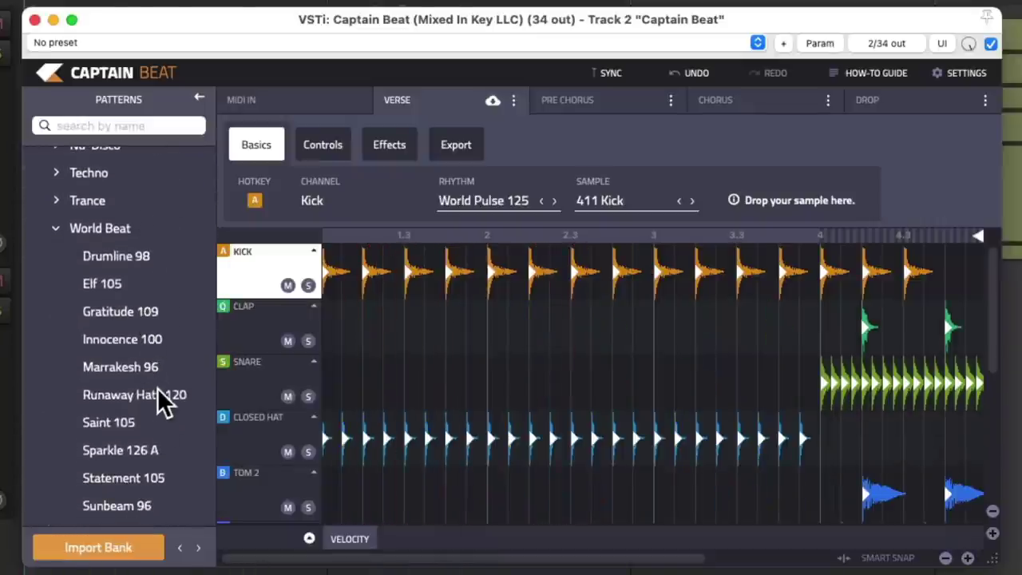
pyautogui.click(159, 420)
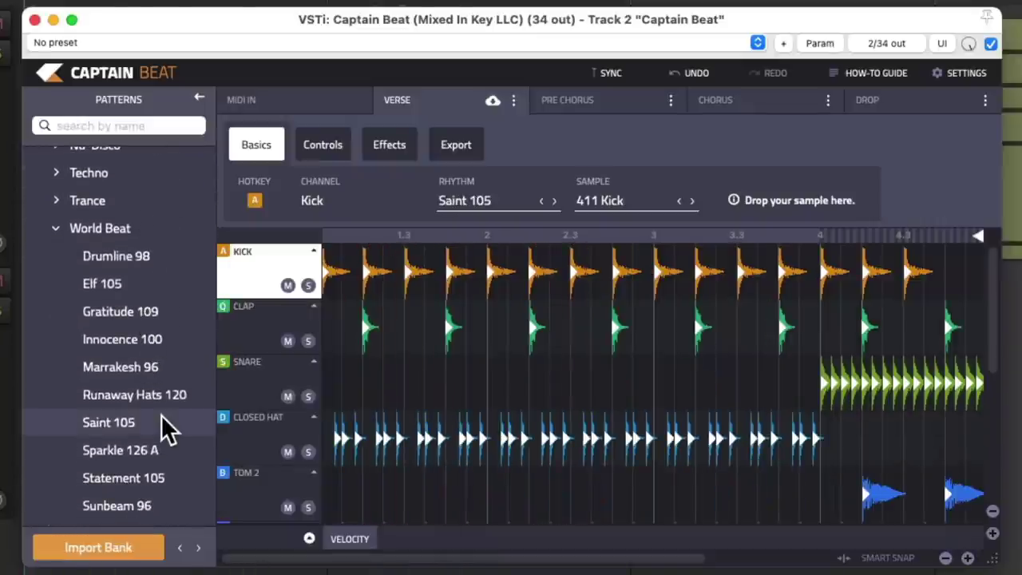
pyautogui.click(199, 96)
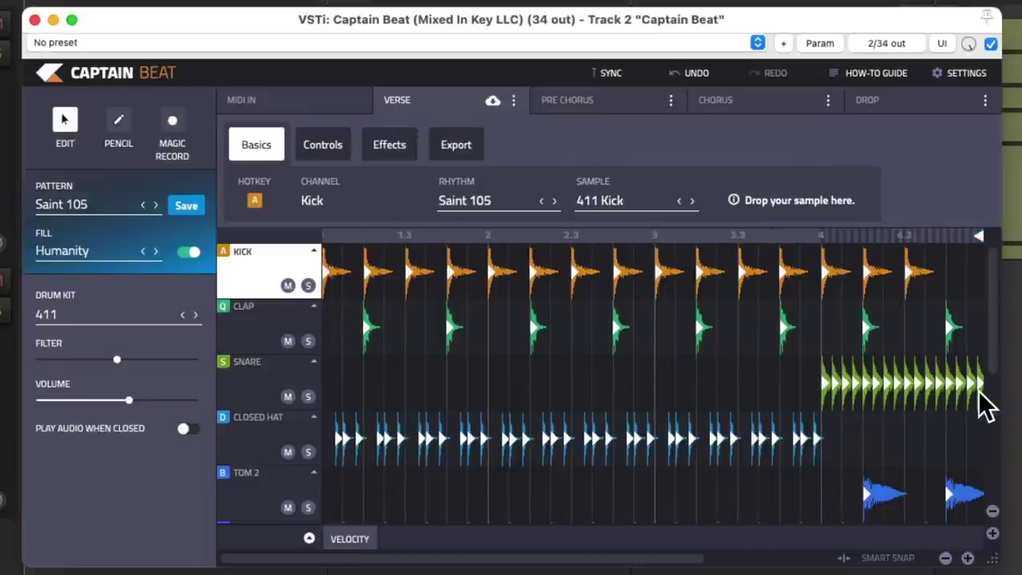
# Turn off the Humanity fill for the Saint 105 pattern and play the beat without it.
pyautogui.click(190, 253)
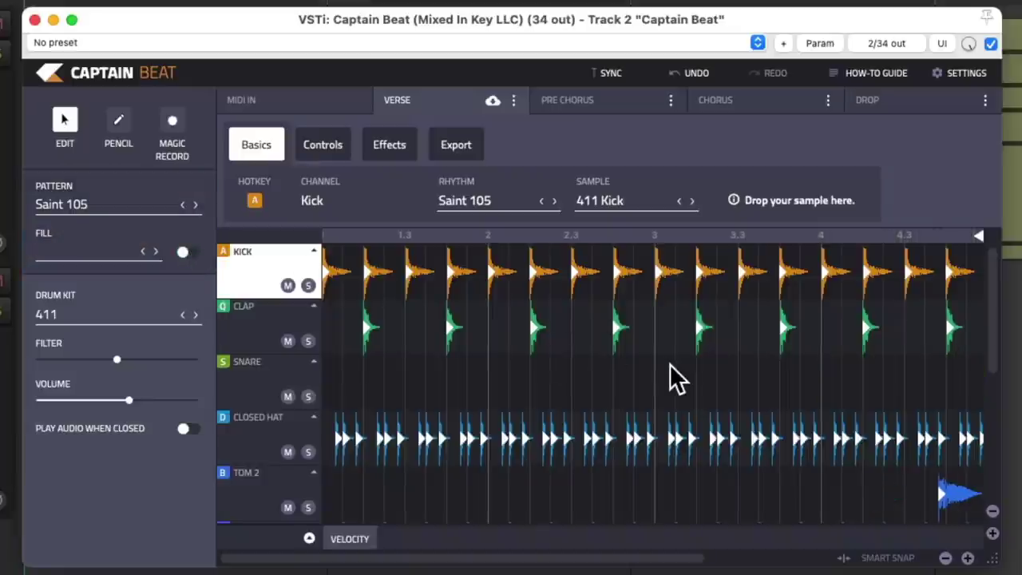
pyautogui.press('space')
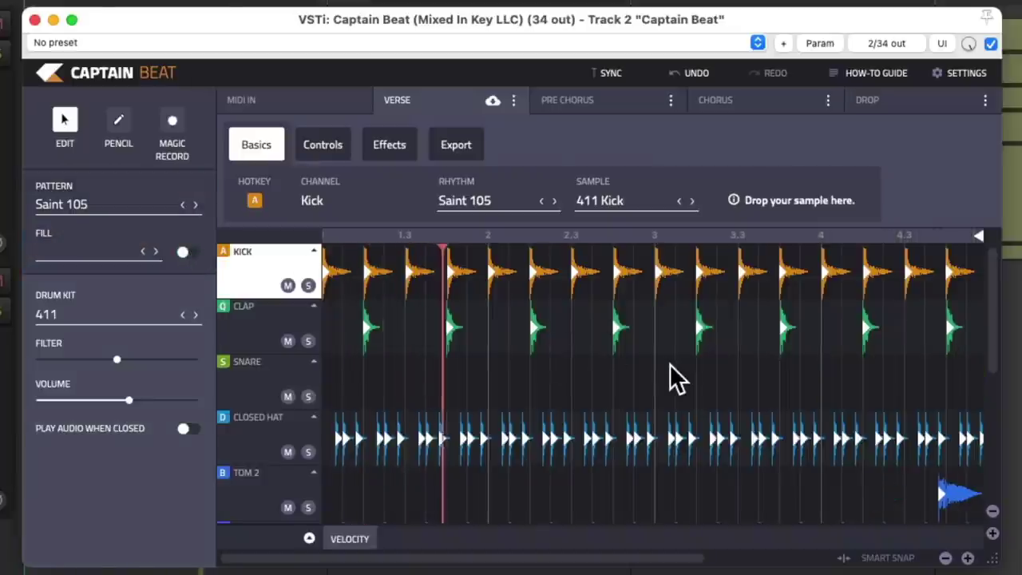
pyautogui.press('space')
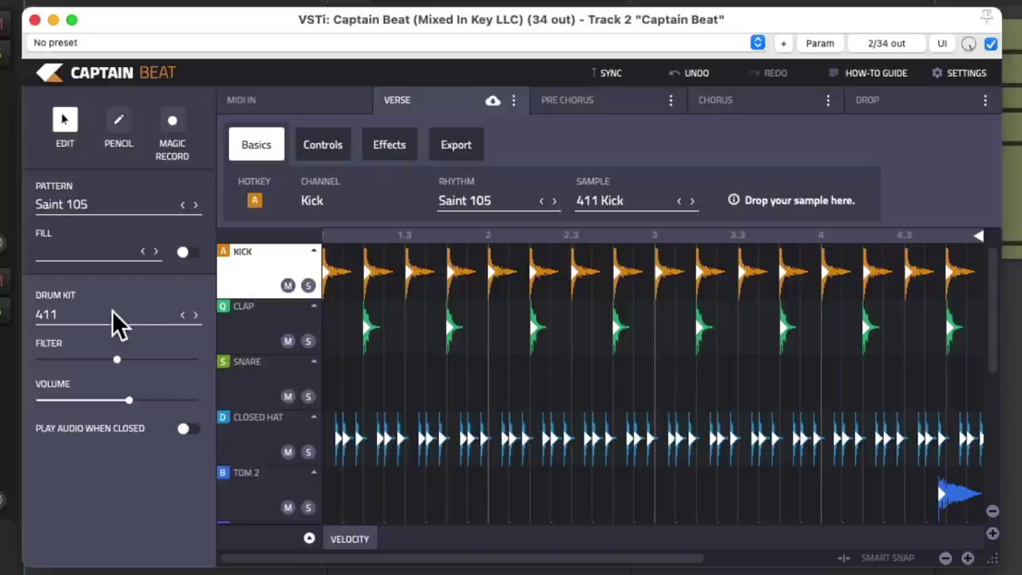
# Try the drum kits 707, 808 and 909 one after another while the Saint 105 pattern plays.
pyautogui.click(196, 314)
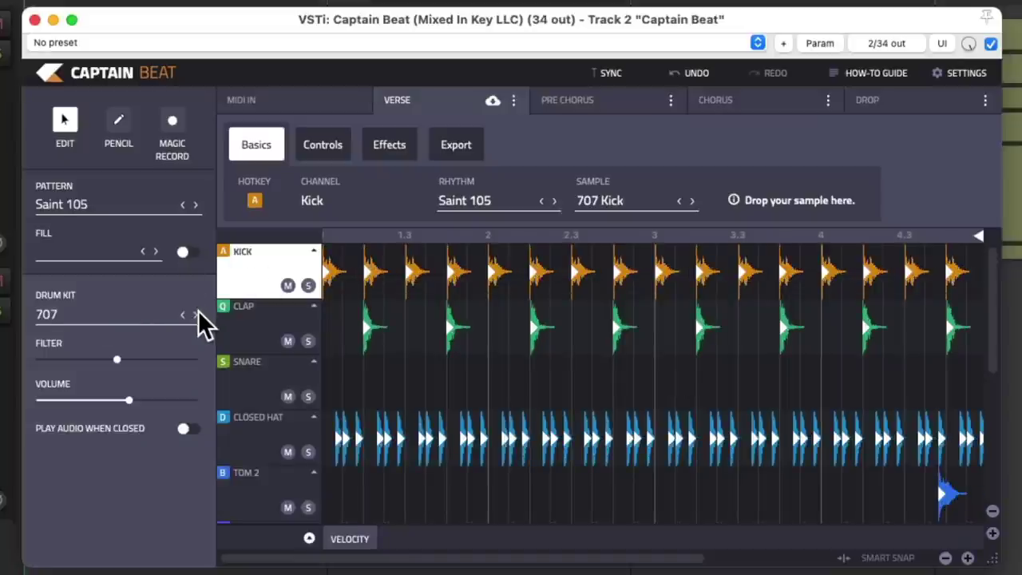
pyautogui.press('space')
pyautogui.click(196, 315)
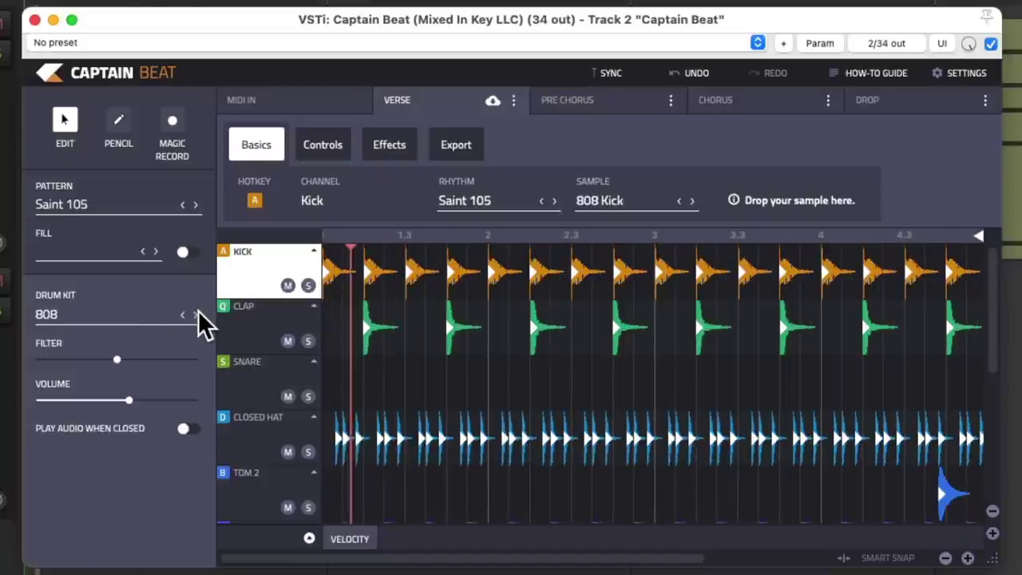
pyautogui.click(195, 315)
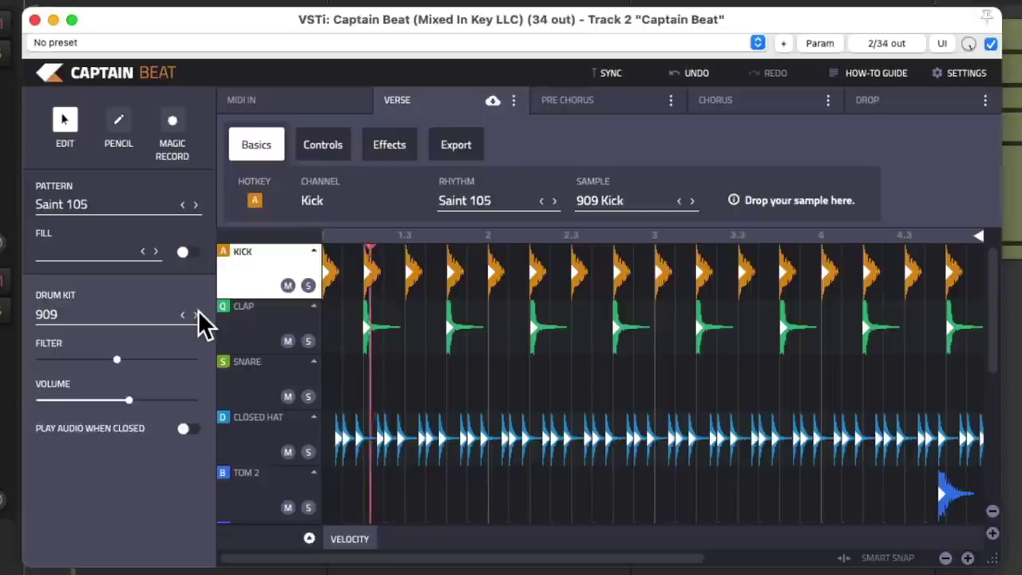
pyautogui.press('space')
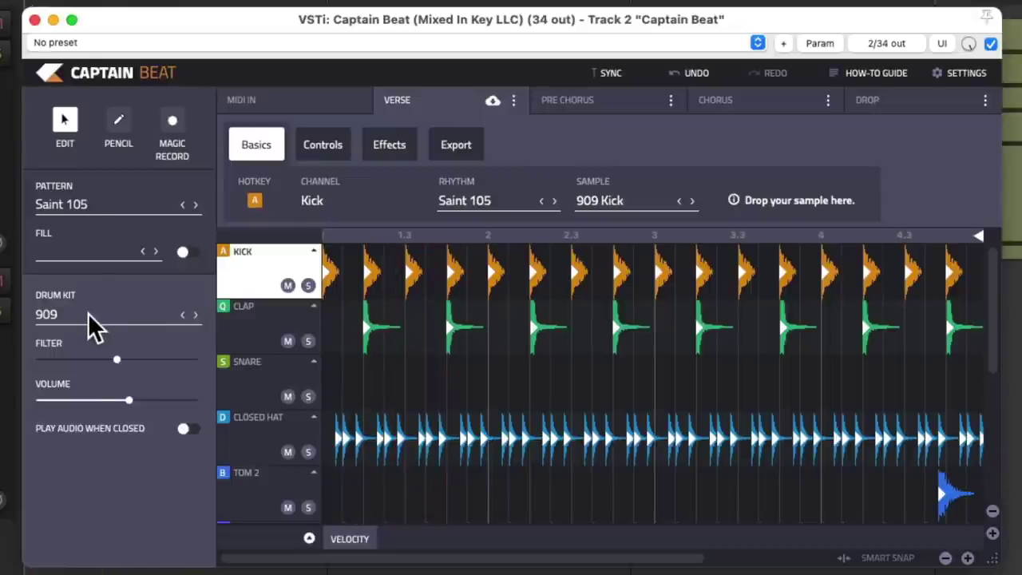
# Browse the drum kit library, try the Cash and Crushed kits, and go back to the 411 kit.
pyautogui.click(89, 317)
pyautogui.scroll(-5, 148, 327)
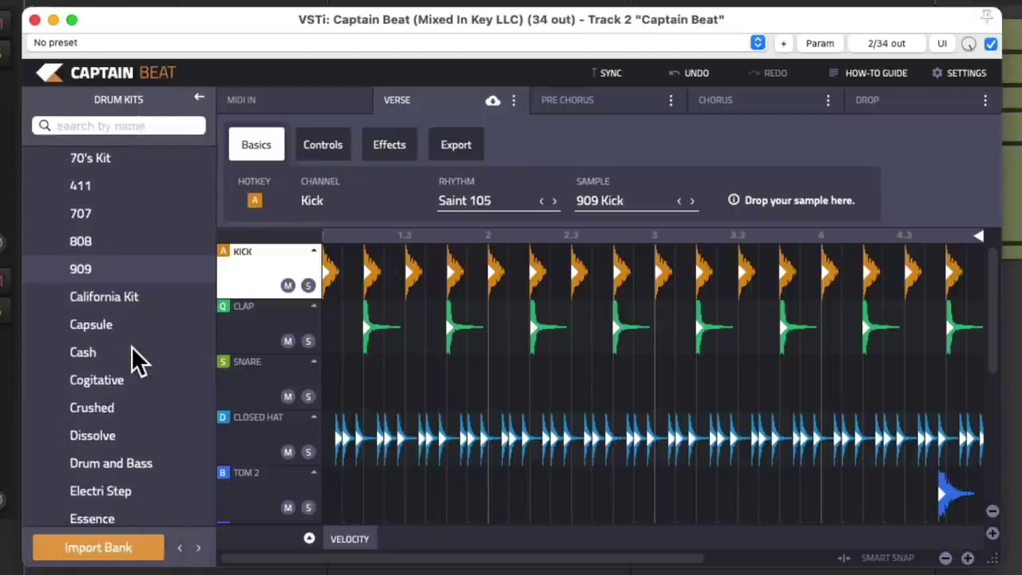
pyautogui.click(131, 351)
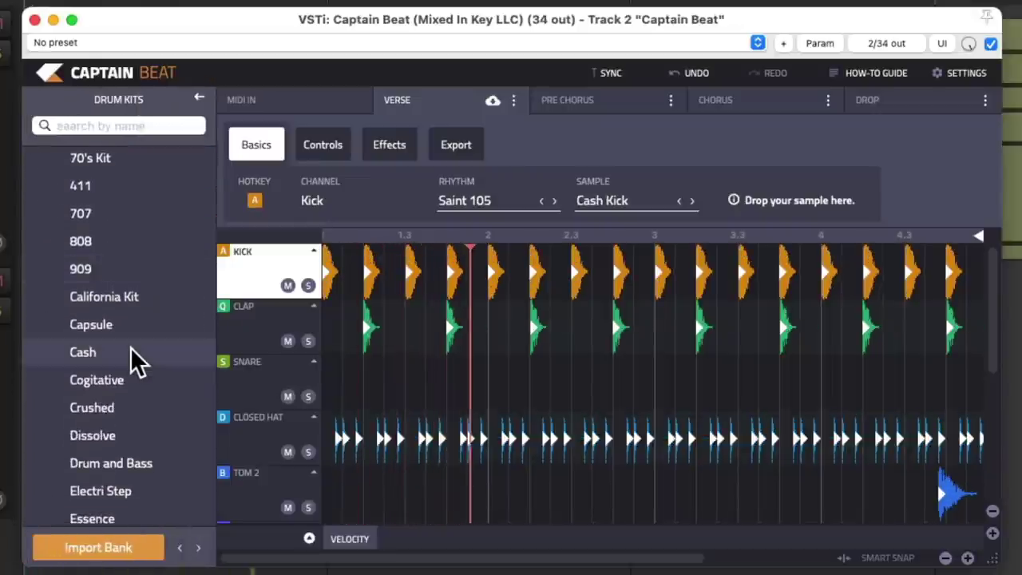
pyautogui.click(151, 405)
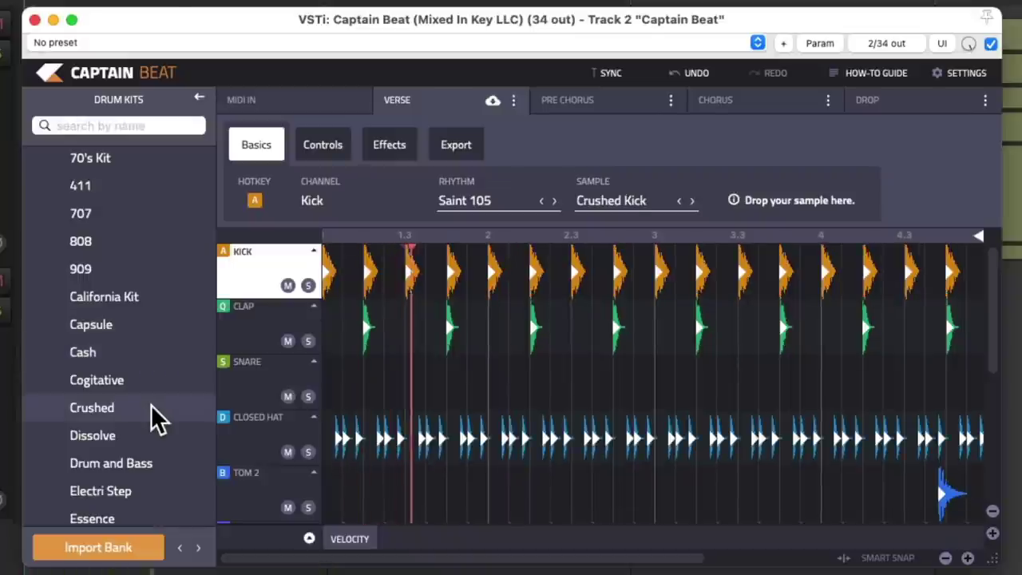
pyautogui.scroll(5, 151, 404)
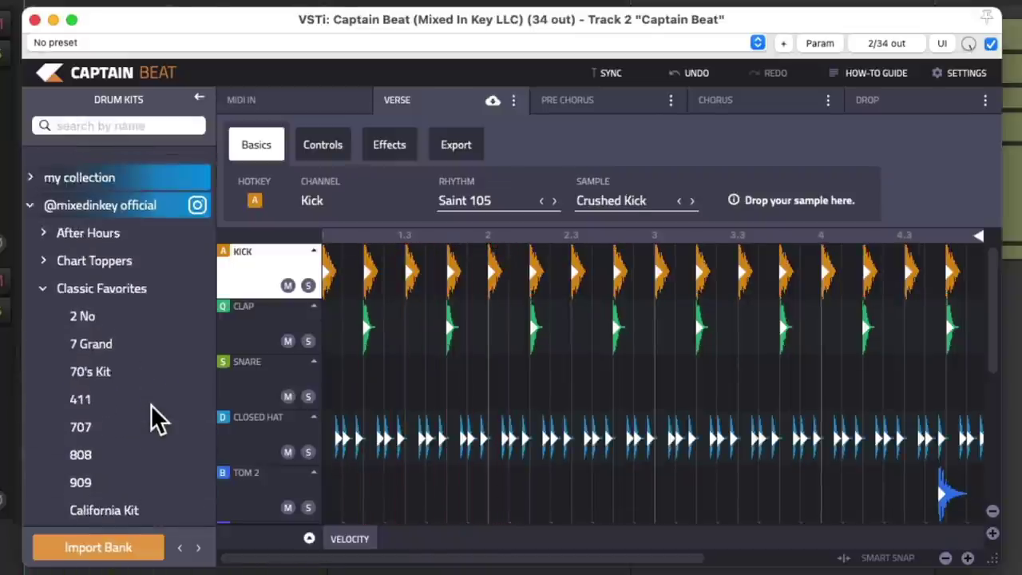
pyautogui.click(126, 395)
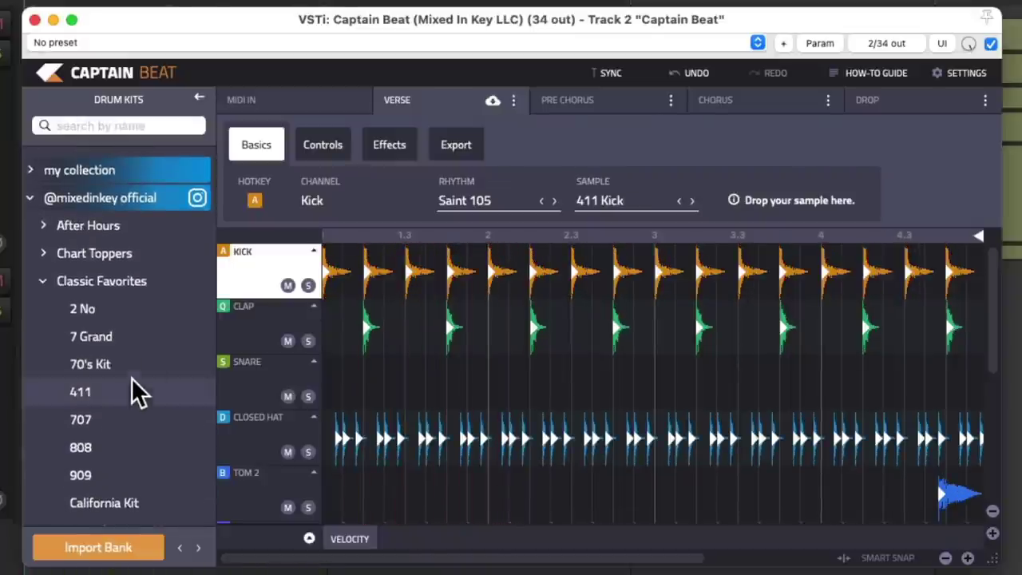
pyautogui.click(199, 98)
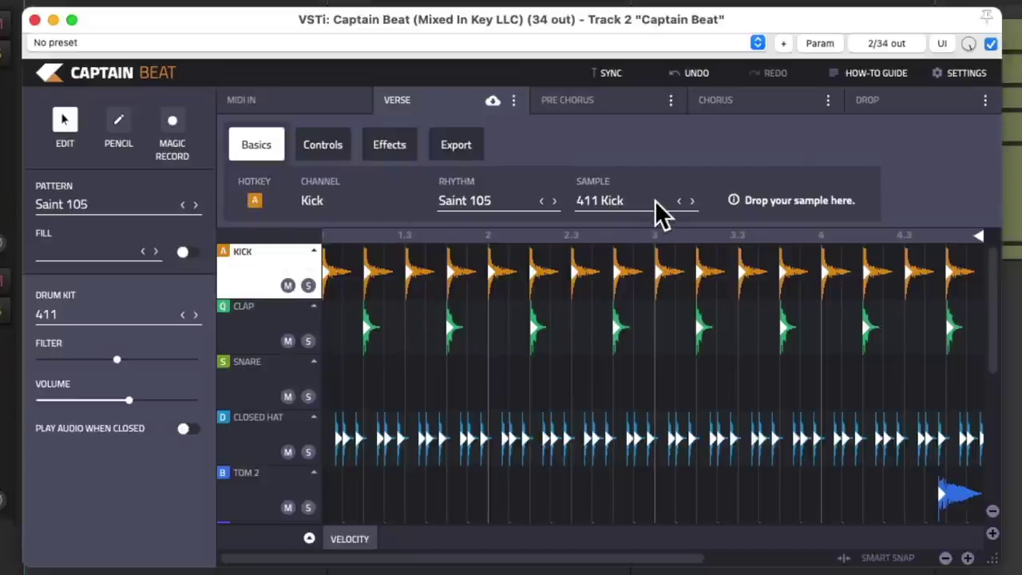
# Try other samples for the Kick channel, from 707 Kick through California Kit Kick to Cash Kick, and return to 411 Kick.
pyautogui.click(691, 202)
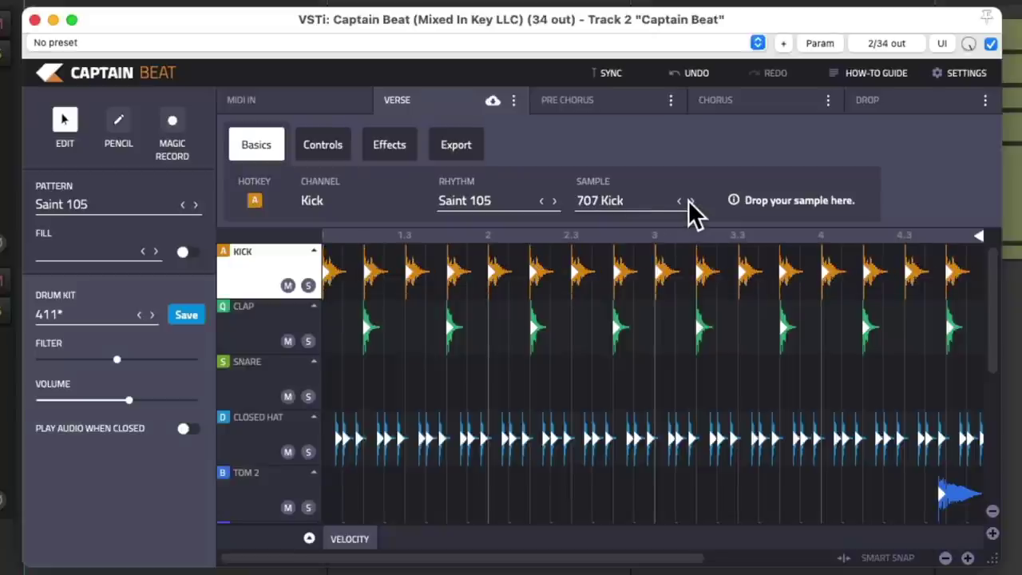
pyautogui.click(691, 201)
pyautogui.click(690, 202)
pyautogui.click(691, 201)
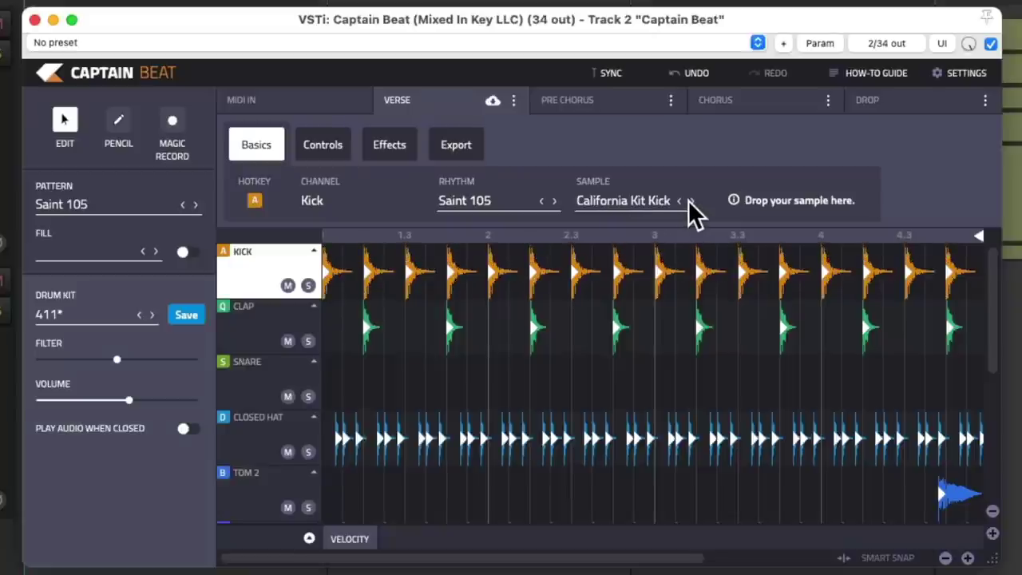
pyautogui.click(691, 201)
pyautogui.click(690, 201)
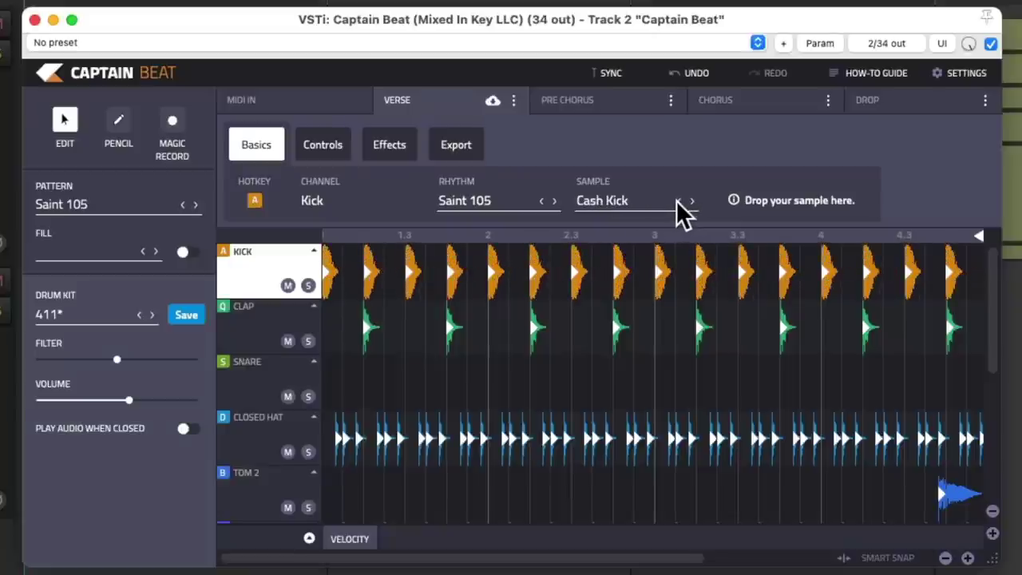
pyautogui.click(679, 202)
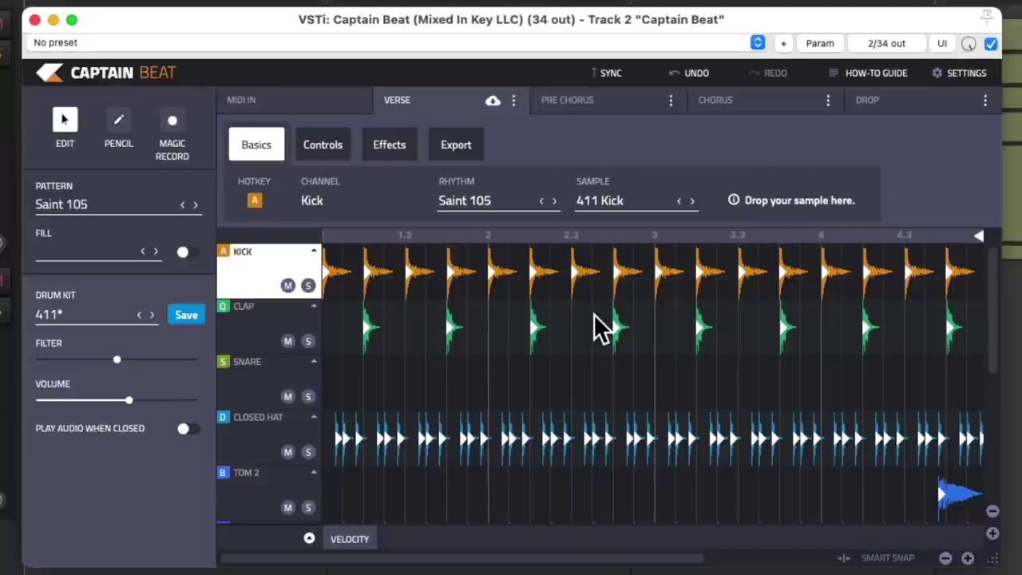
# Add a snare hit directly below each of the eight claps across the four-bar Verse pattern.
pyautogui.click(367, 385)
pyautogui.click(451, 385)
pyautogui.click(536, 385)
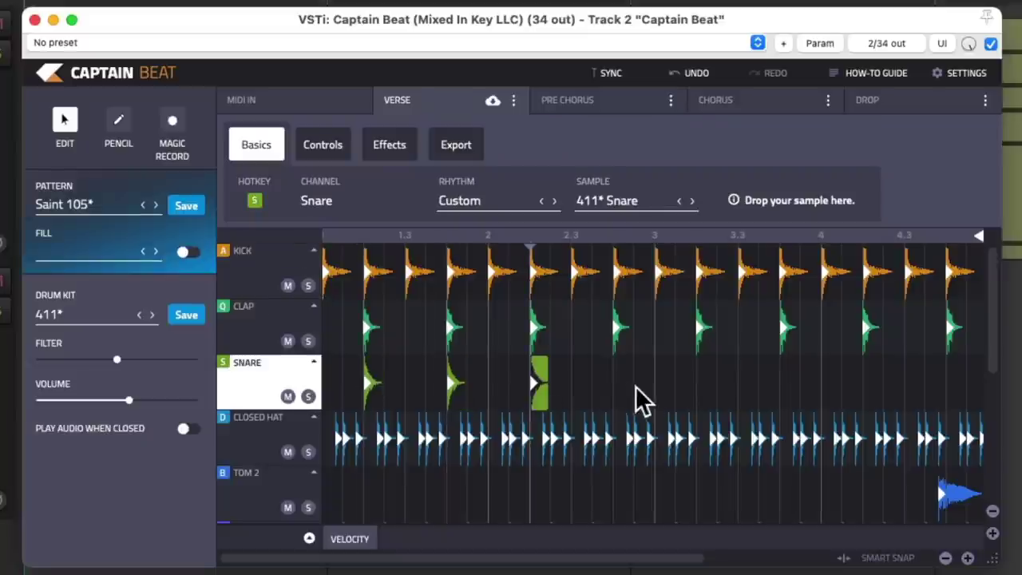
pyautogui.click(635, 392)
pyautogui.click(703, 391)
pyautogui.click(791, 391)
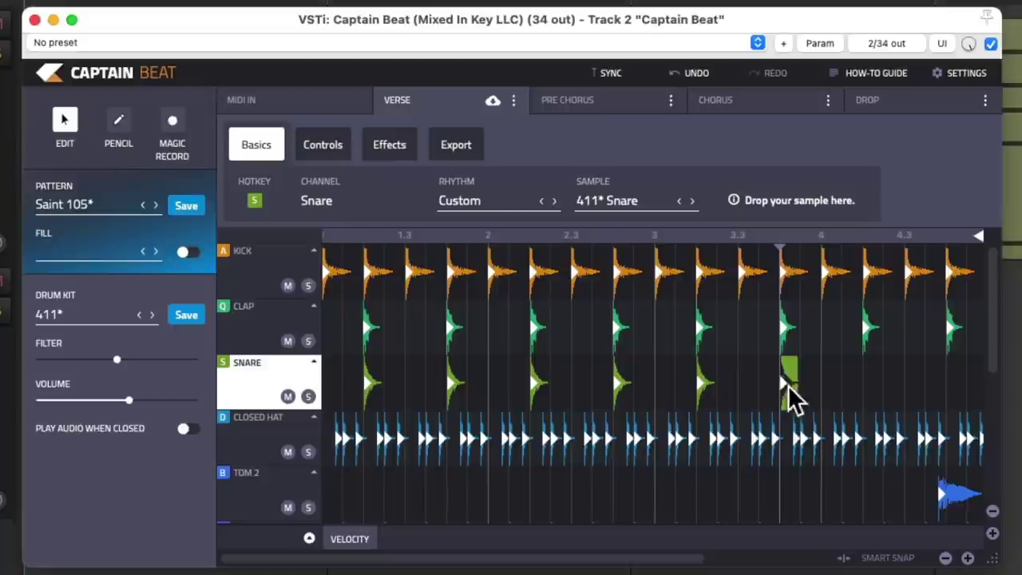
pyautogui.click(871, 389)
pyautogui.click(954, 389)
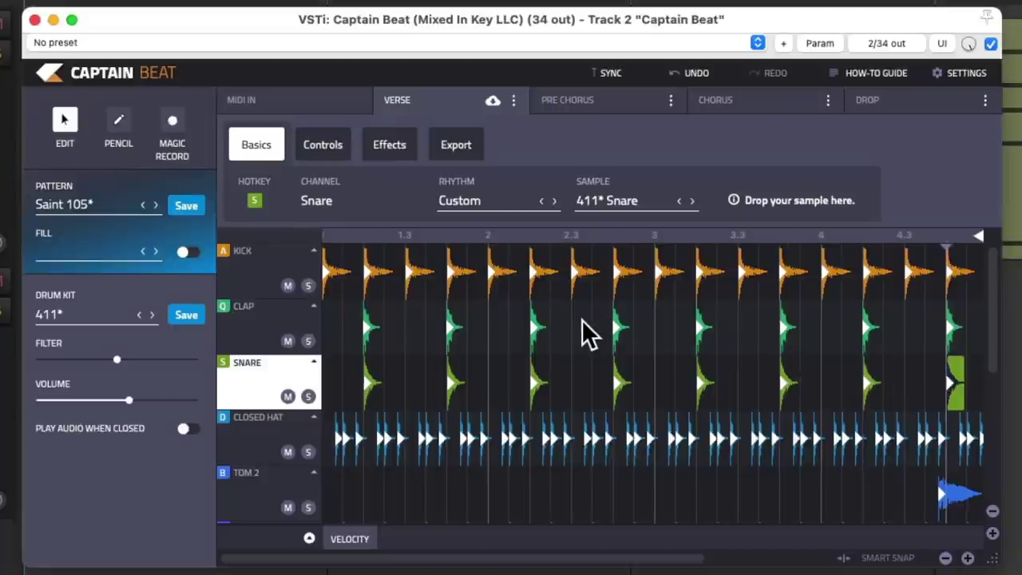
# Remove every other clap starting with the first, add an extra clap just before the last one, and play the pattern.
pyautogui.click(368, 328)
pyautogui.click(532, 327)
pyautogui.click(700, 329)
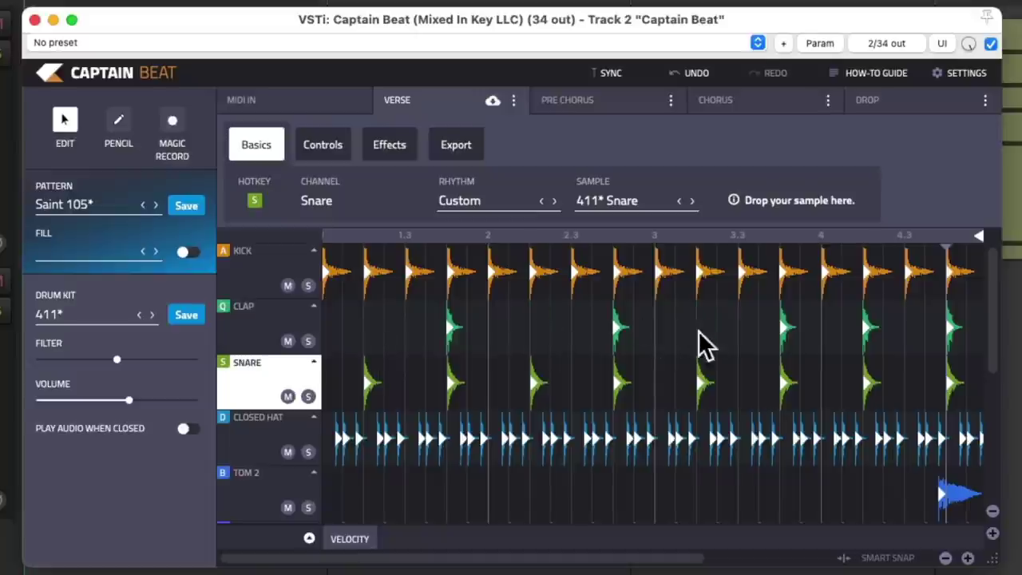
pyautogui.click(869, 336)
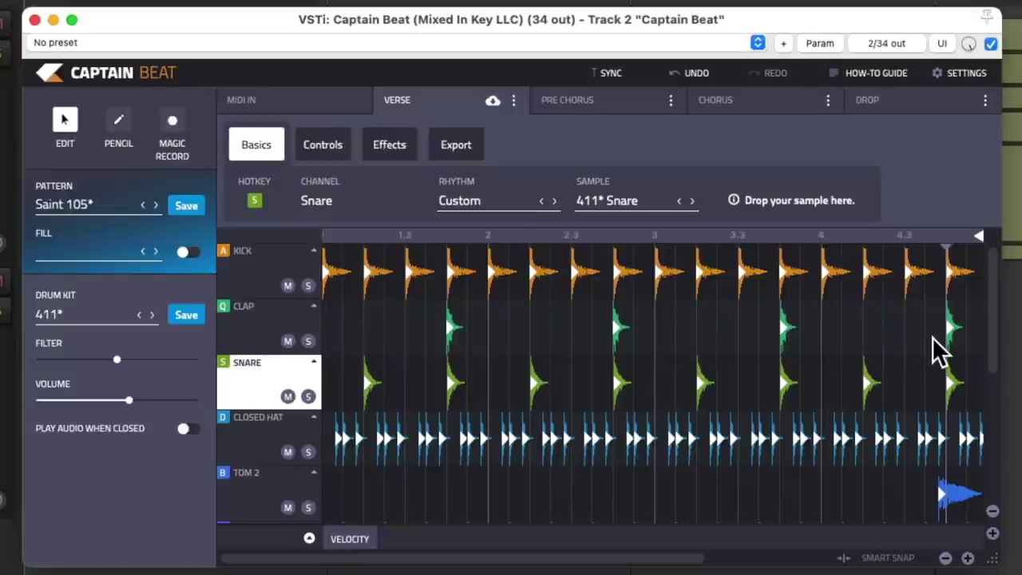
pyautogui.click(932, 331)
pyautogui.press('space')
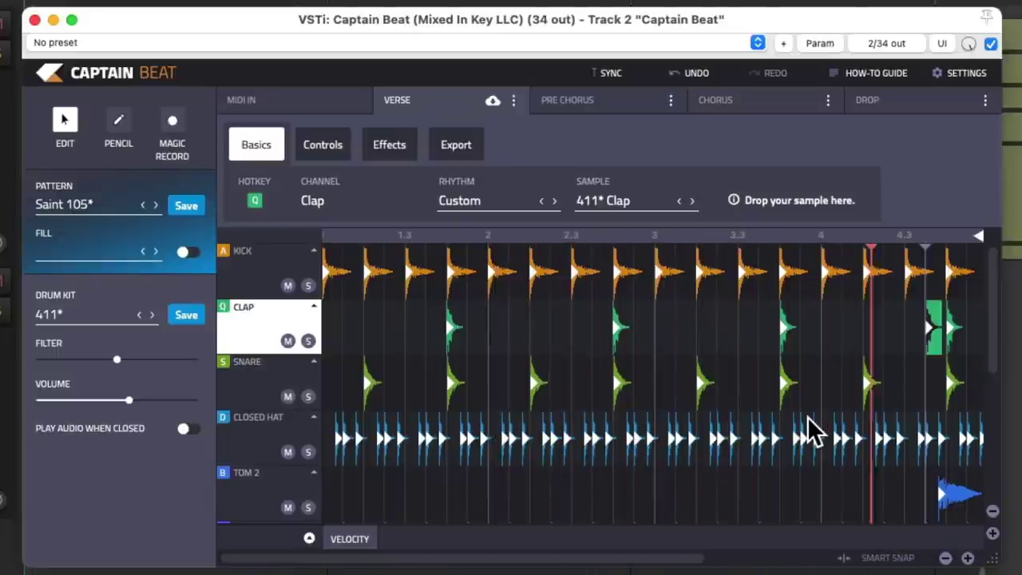
# Delete the Tom 2 hit at the end of bar 4 and play the pattern again.
pyautogui.hscroll(3, 811, 432)
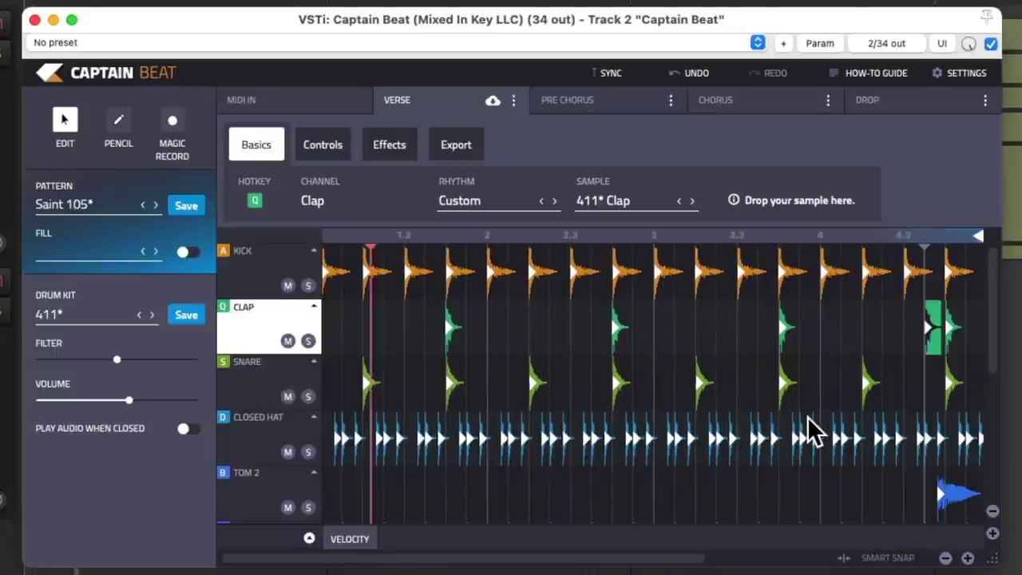
pyautogui.scroll(-4, 685, 383)
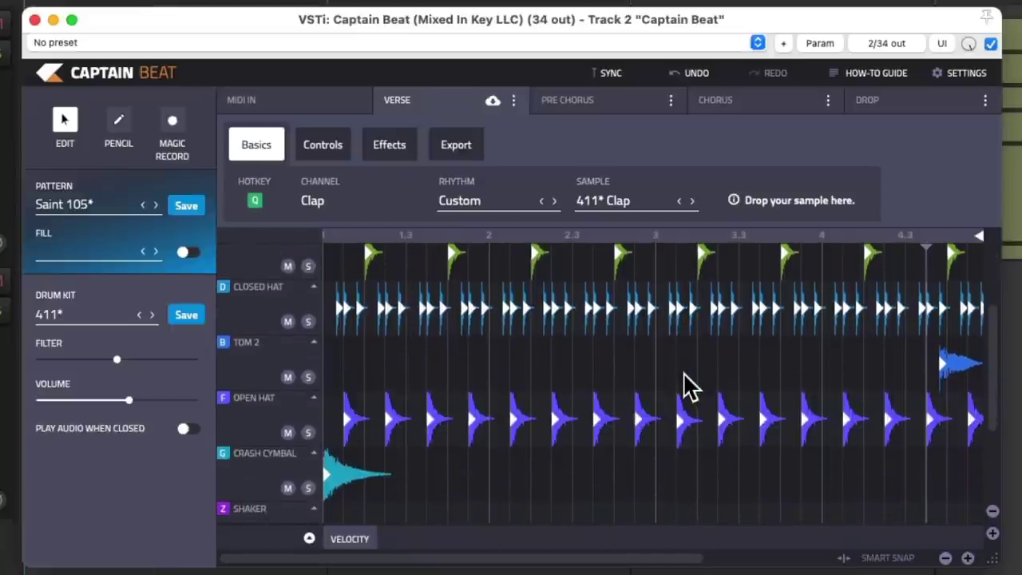
pyautogui.click(942, 376)
pyautogui.scroll(-5, 943, 375)
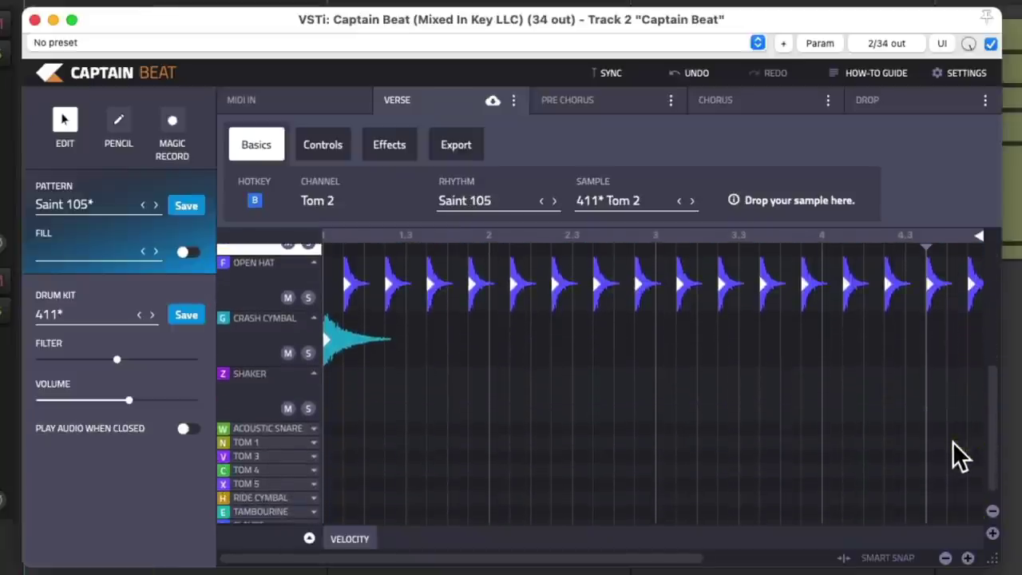
pyautogui.scroll(8, 796, 452)
pyautogui.press('space')
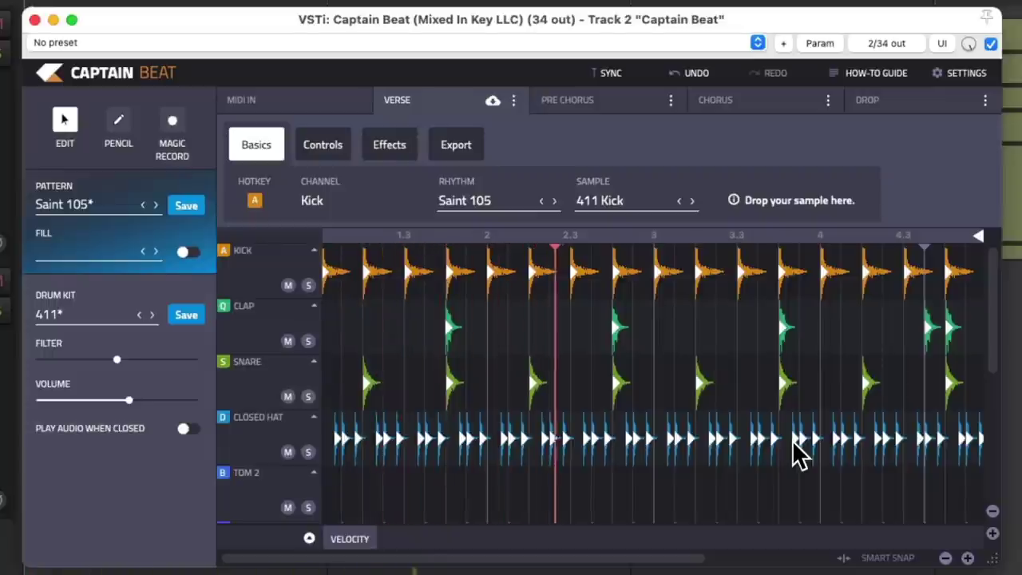
pyautogui.press('space')
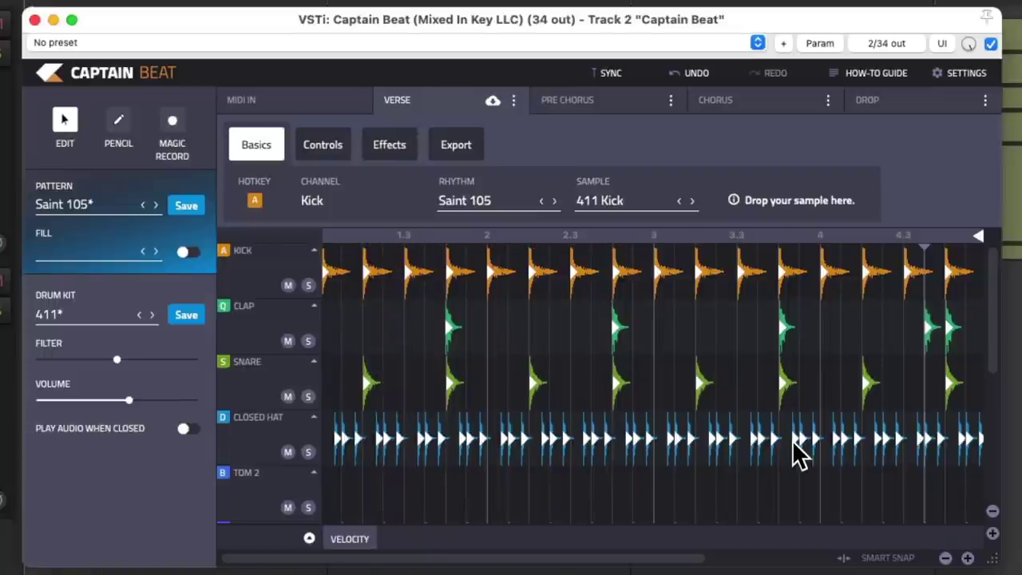
# Change the Snare channel's sample to 909 Snare.
pyautogui.click(247, 392)
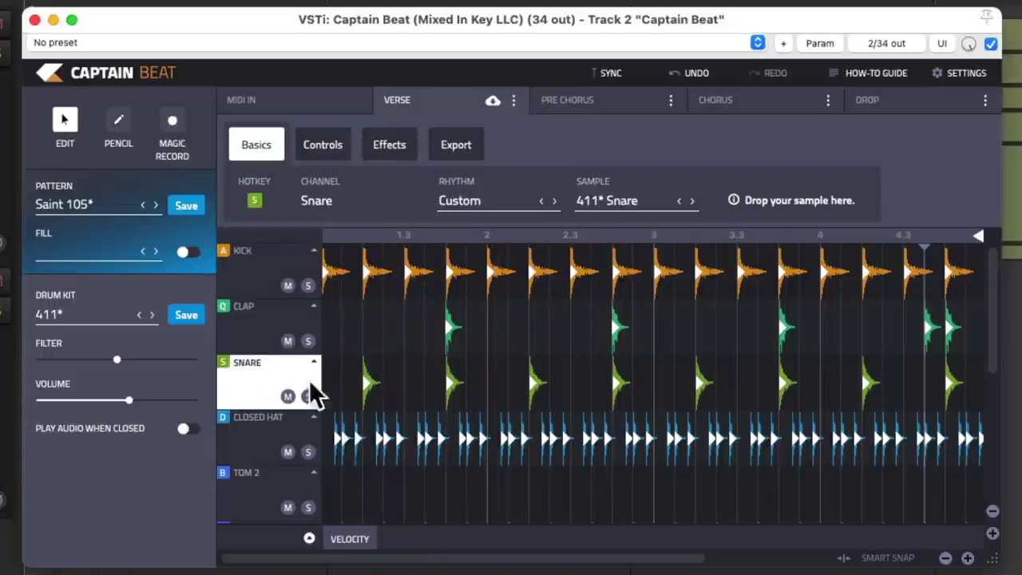
pyautogui.click(692, 201)
pyautogui.click(692, 201)
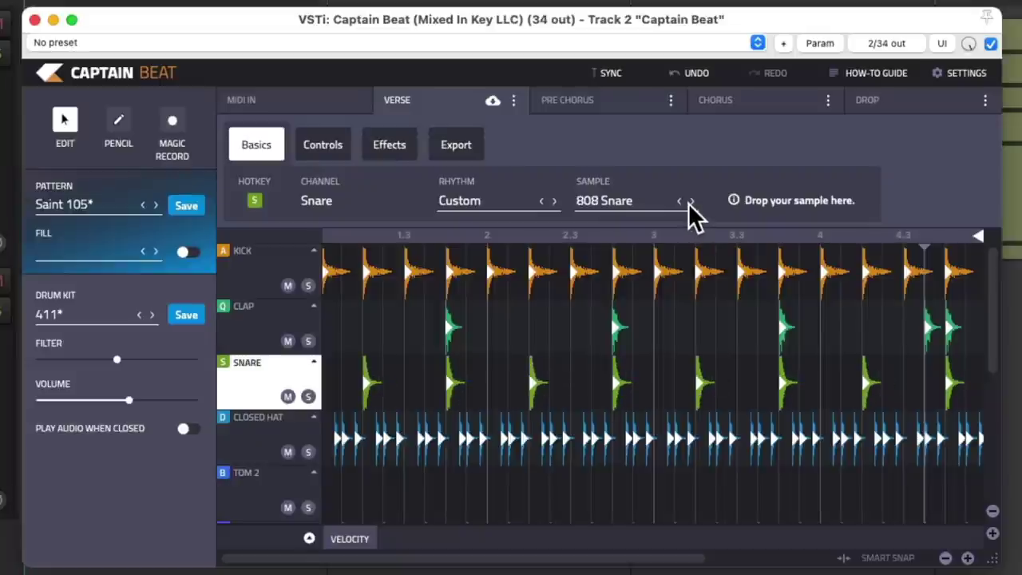
pyautogui.click(692, 201)
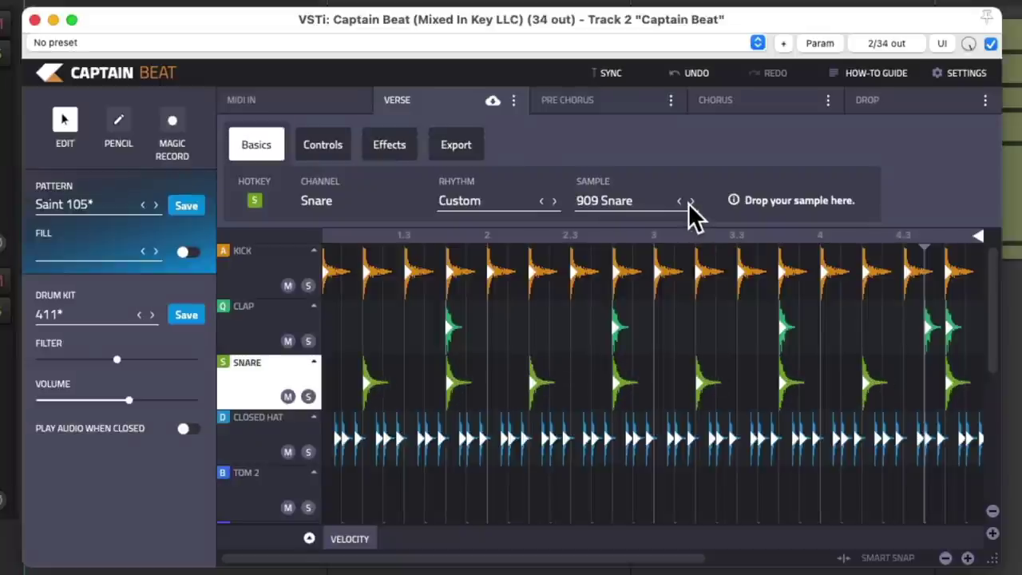
# Change the Clap channel's sample to 707 Clap and listen to the beat.
pyautogui.click(274, 338)
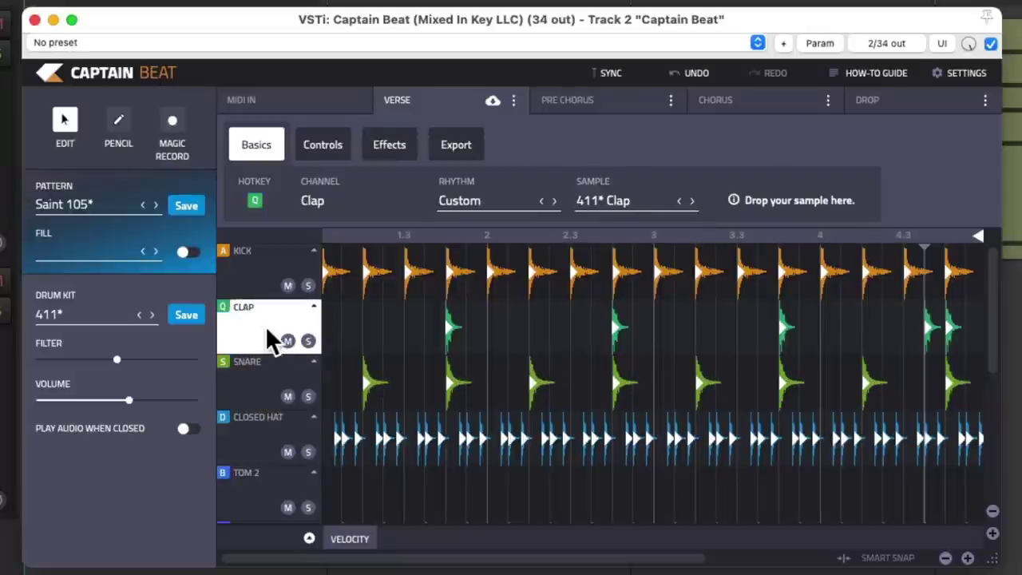
pyautogui.click(692, 203)
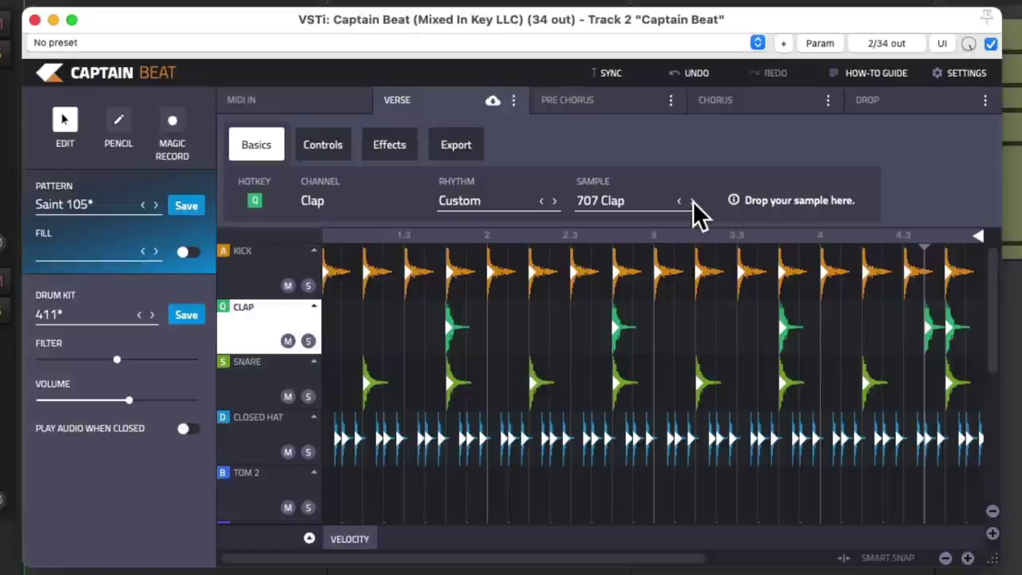
pyautogui.press('space')
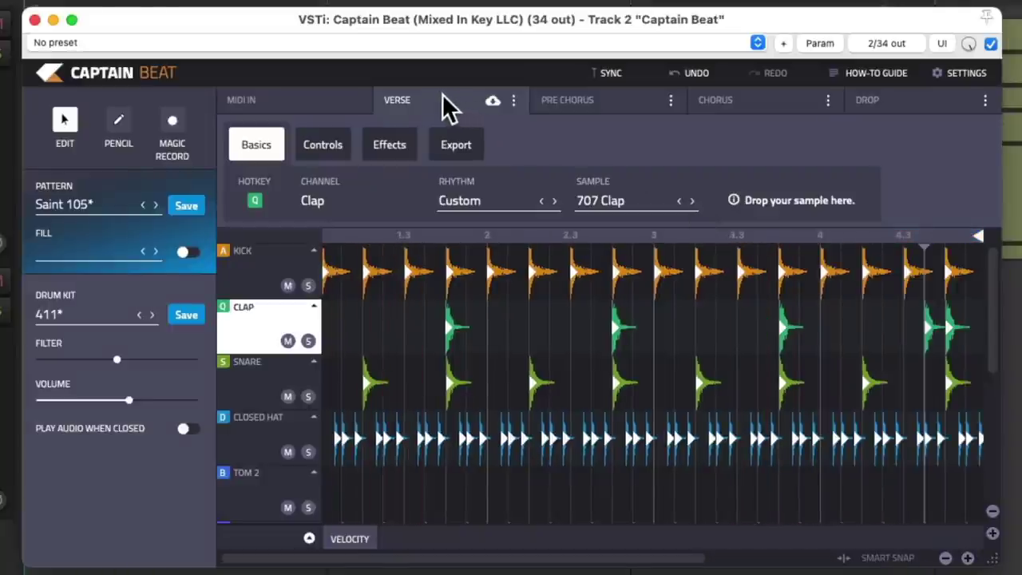
# Look at the patterns of the other song sections, return to the Verse, and show its export options.
pyautogui.click(561, 105)
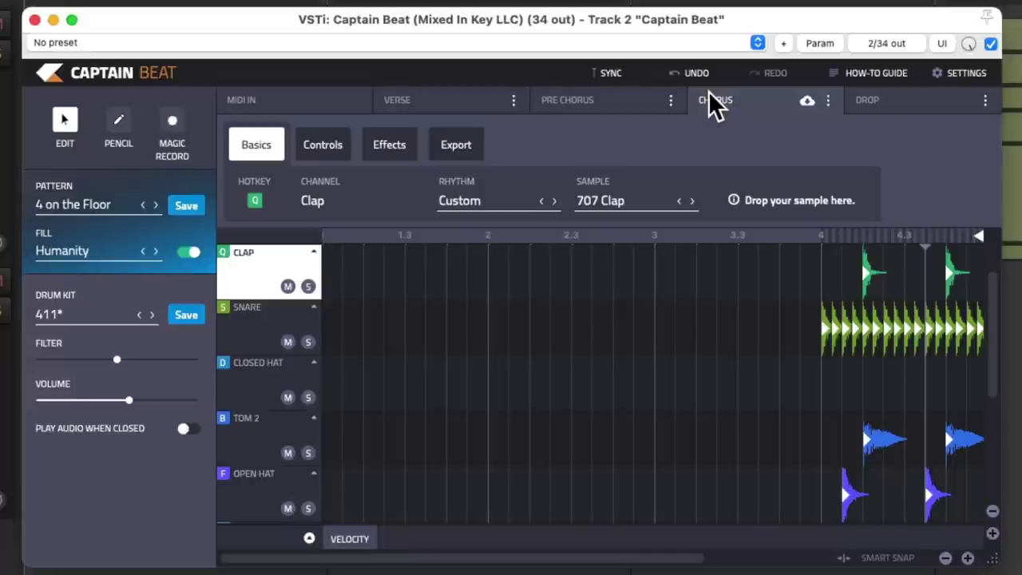
pyautogui.click(477, 106)
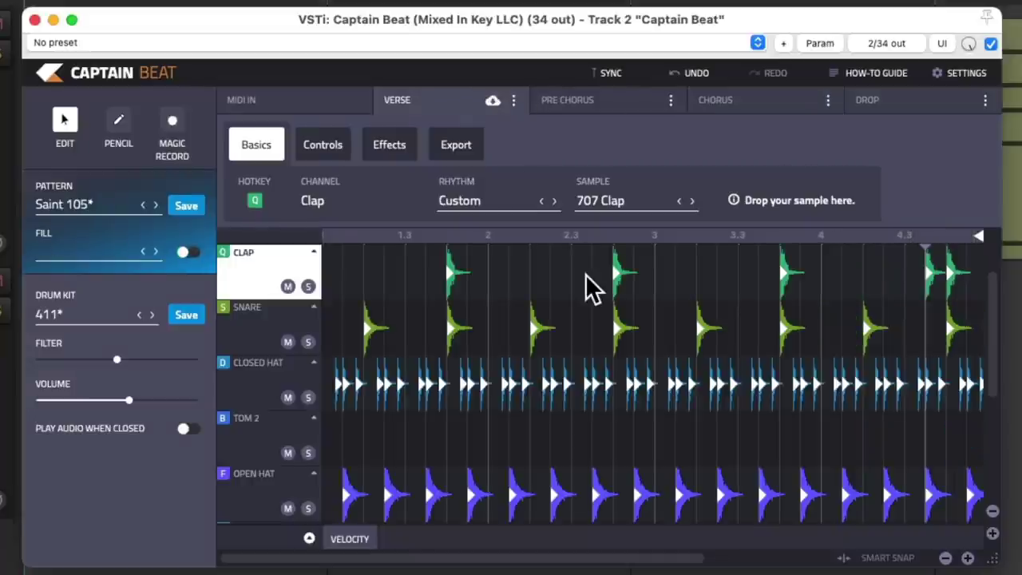
pyautogui.click(470, 152)
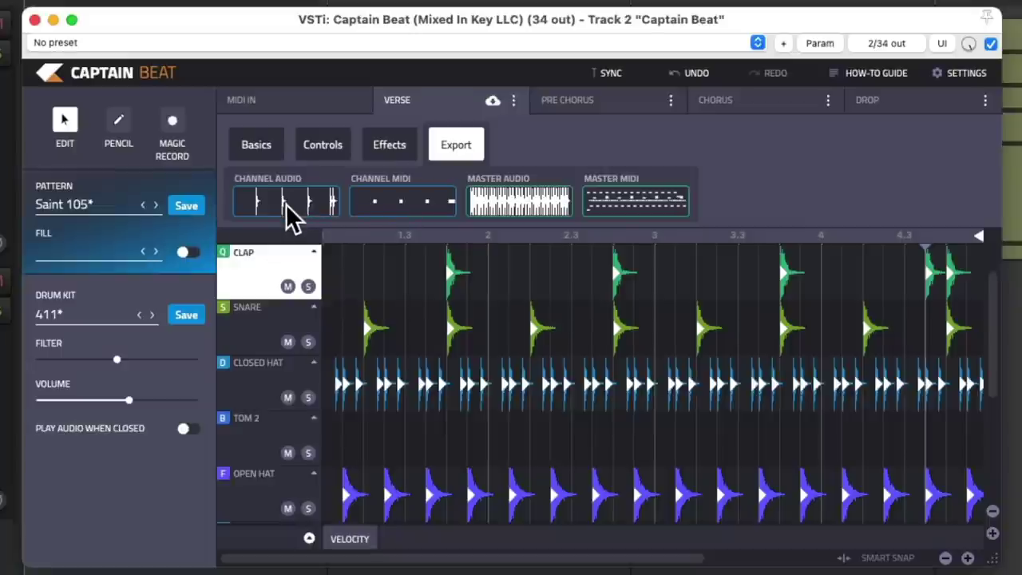
# Export the Verse's Kick channel as audio to a new track below Captain Beat, starting at bar 1.
pyautogui.scroll(1, 289, 330)
pyautogui.click(260, 272)
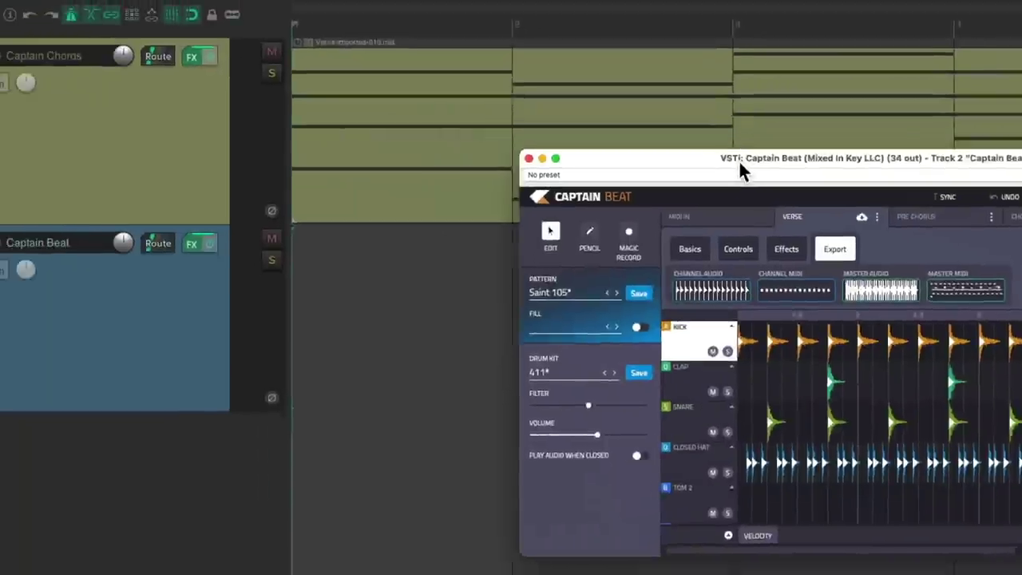
pyautogui.moveTo(723, 163); pyautogui.dragTo(810, 196)
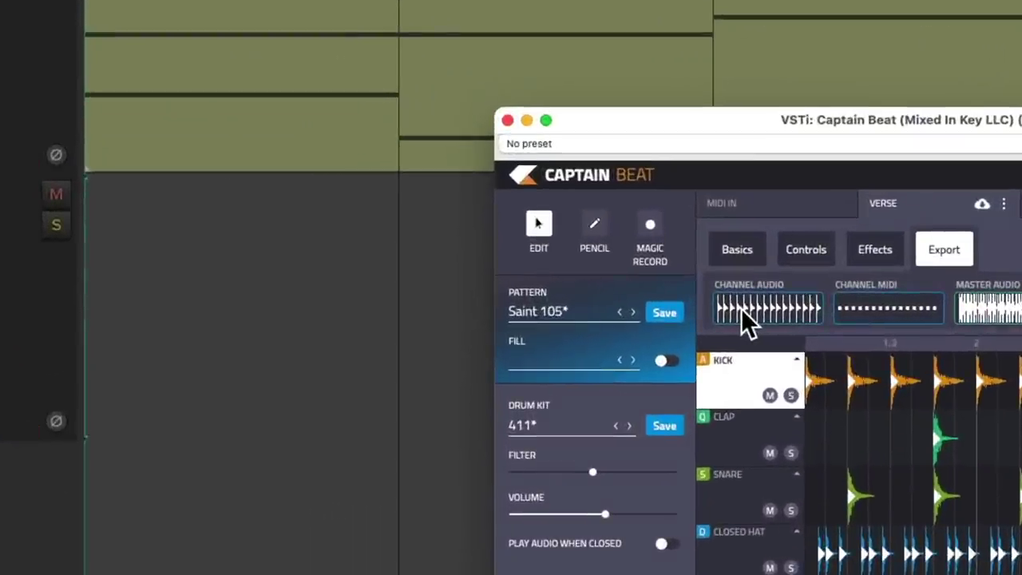
pyautogui.moveTo(771, 303); pyautogui.dragTo(342, 433)
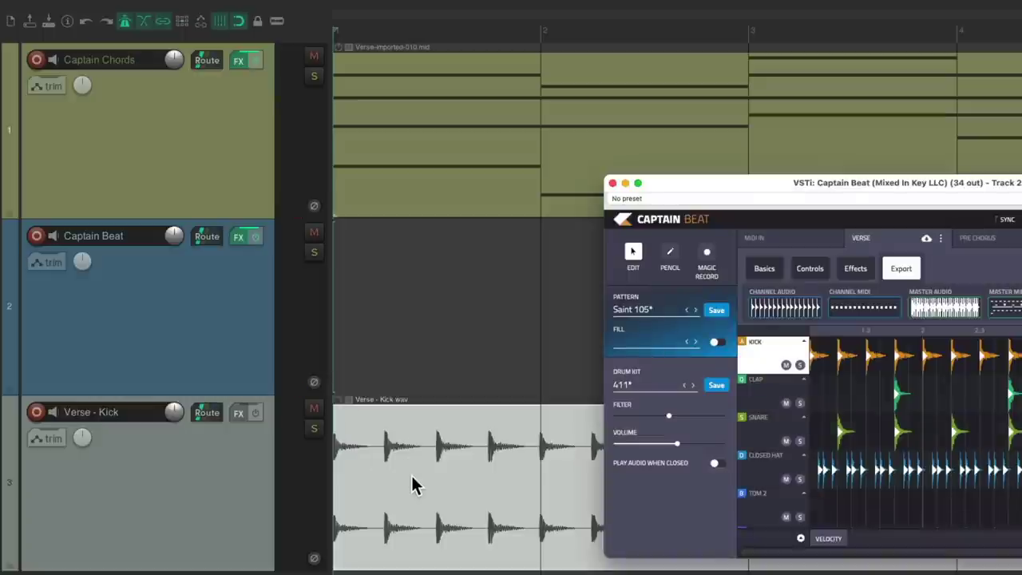
# Export the Snare and Clap channels as audio to separate new tracks below the Kick track, starting at bar 1.
pyautogui.scroll(-3, 215, 134)
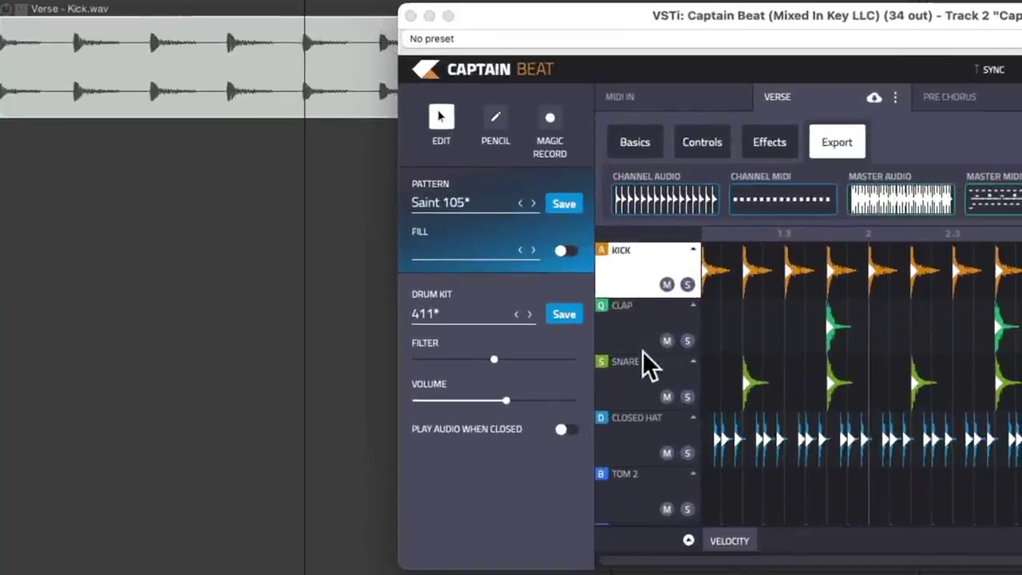
pyautogui.click(645, 375)
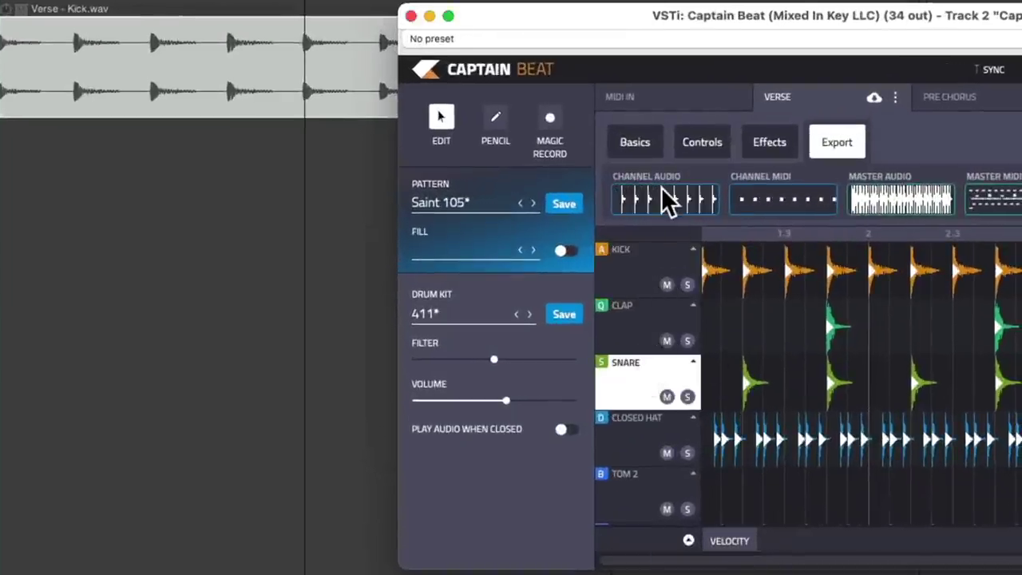
pyautogui.moveTo(667, 203); pyautogui.dragTo(337, 285)
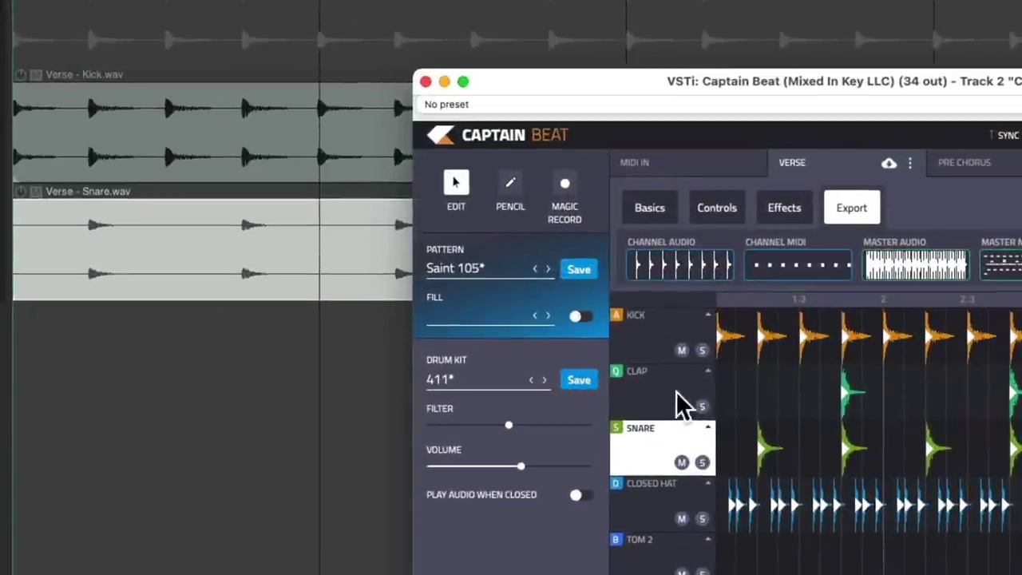
pyautogui.click(782, 393)
pyautogui.moveTo(678, 272); pyautogui.dragTo(353, 431)
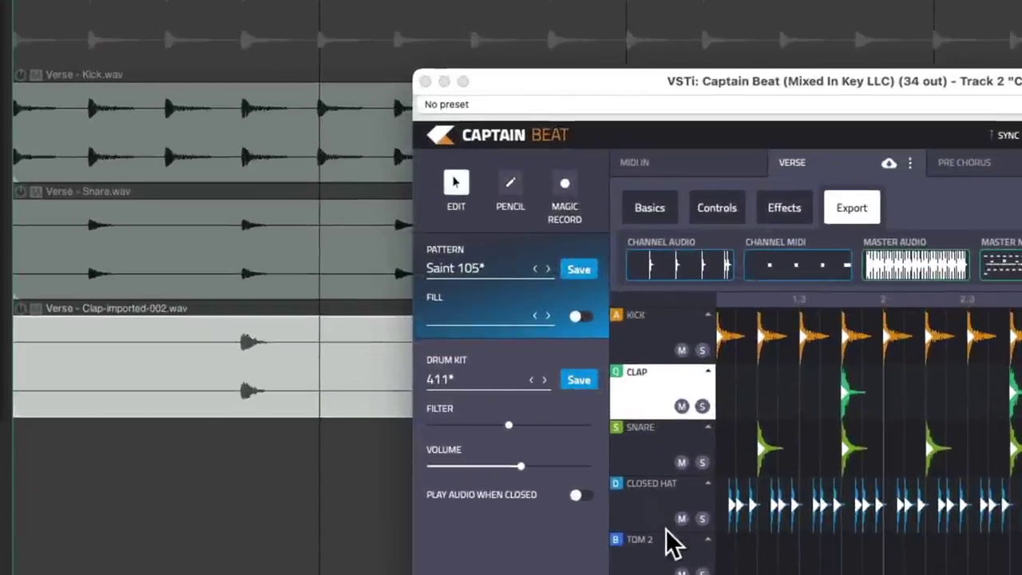
# Export the Closed Hat and Open Hat channels as audio to separate new tracks below the Clap track.
pyautogui.scroll(-2, 674, 543)
pyautogui.click(651, 434)
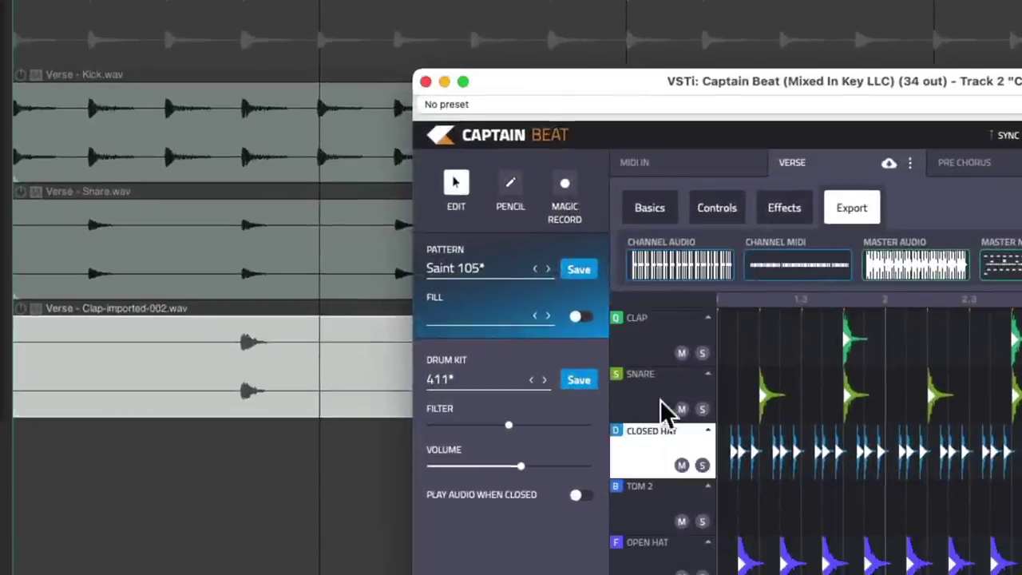
pyautogui.moveTo(674, 275); pyautogui.dragTo(395, 496)
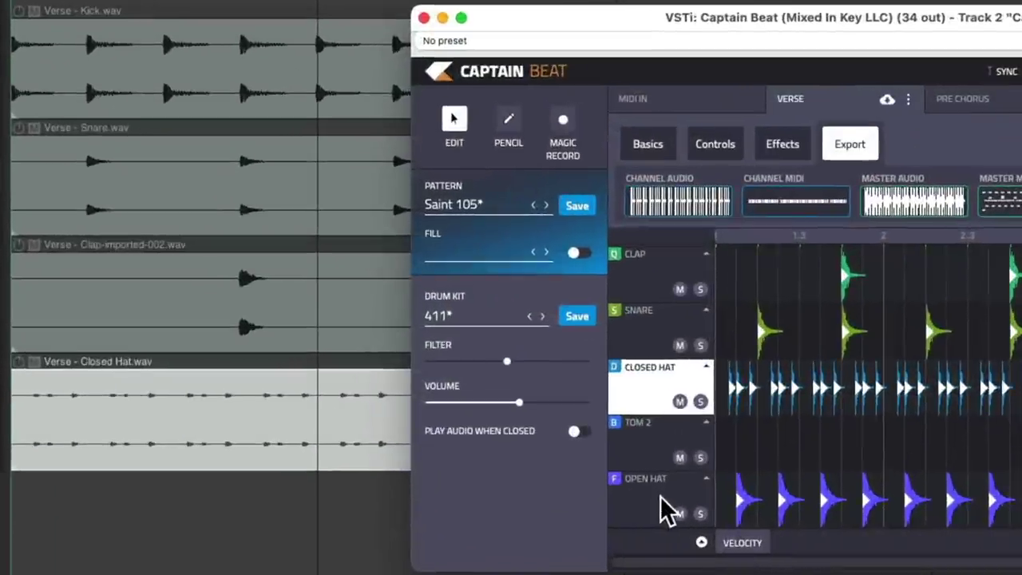
pyautogui.scroll(-2, 665, 506)
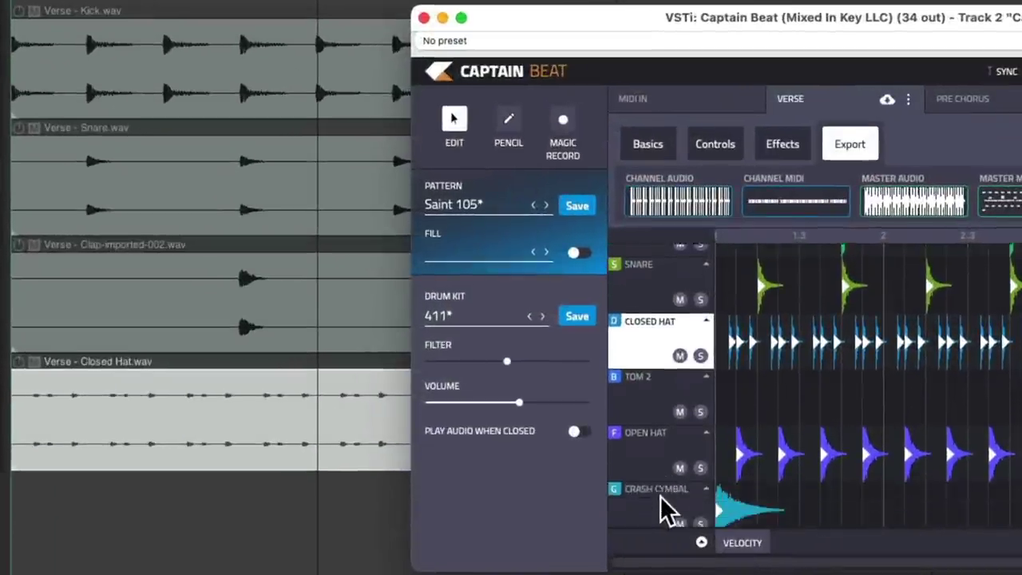
pyautogui.click(639, 456)
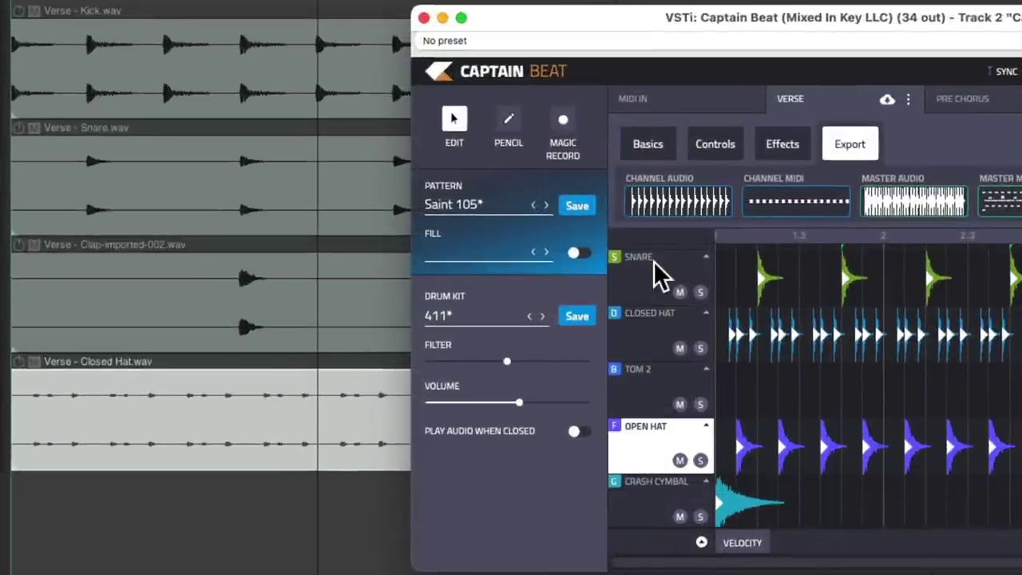
pyautogui.moveTo(662, 210); pyautogui.dragTo(149, 445)
pyautogui.moveTo(408, 471); pyautogui.dragTo(459, 555)
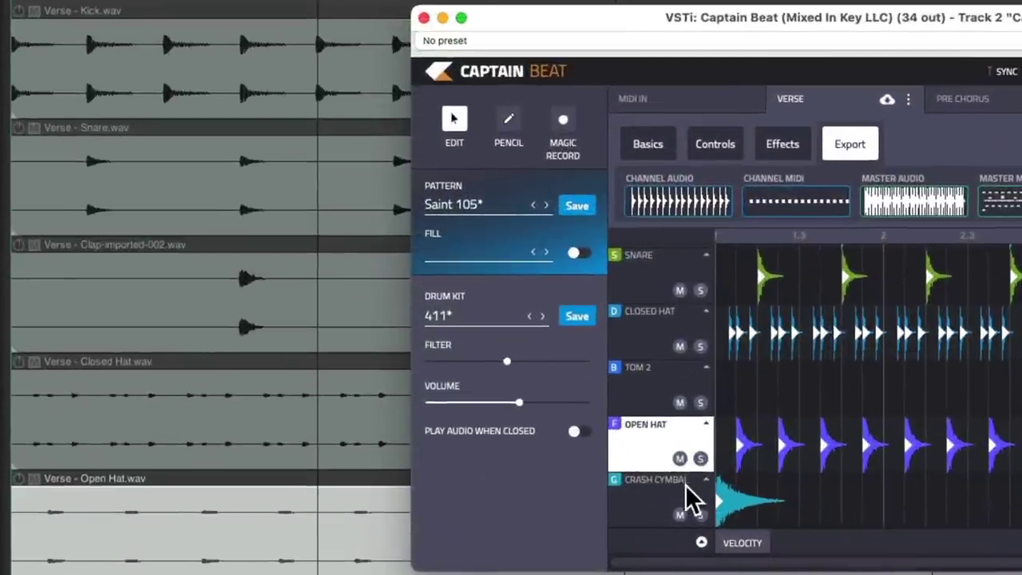
# Export the Crash Cymbal channel as audio to a new track below Open Hat and close the Captain Beat window.
pyautogui.scroll(-2, 719, 495)
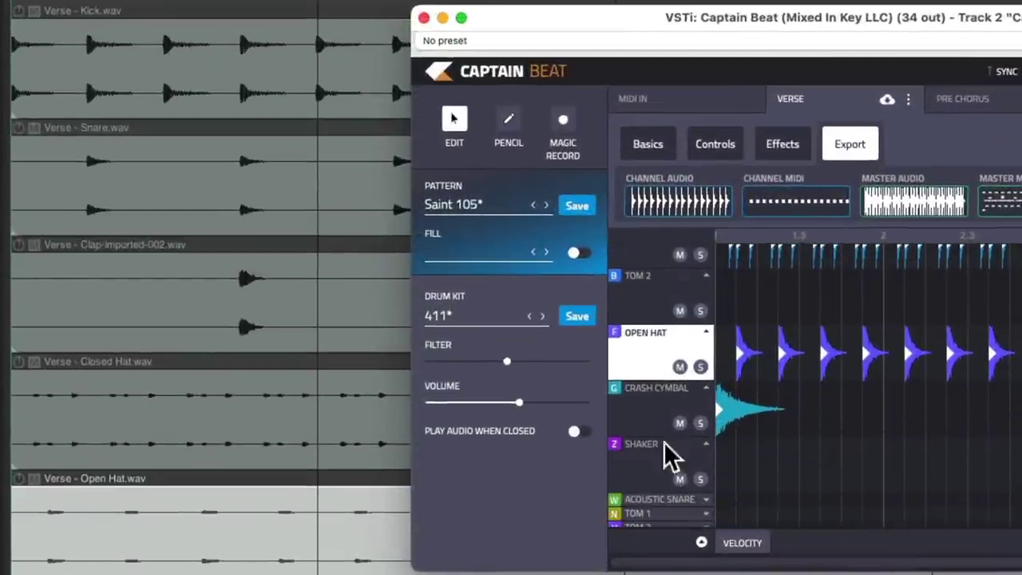
pyautogui.click(690, 423)
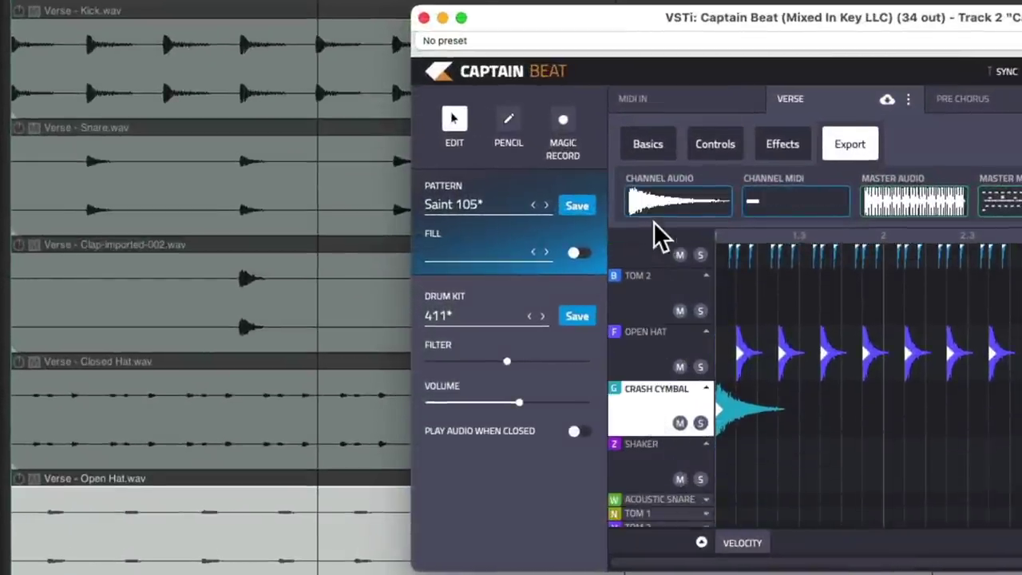
pyautogui.moveTo(647, 206); pyautogui.dragTo(349, 549)
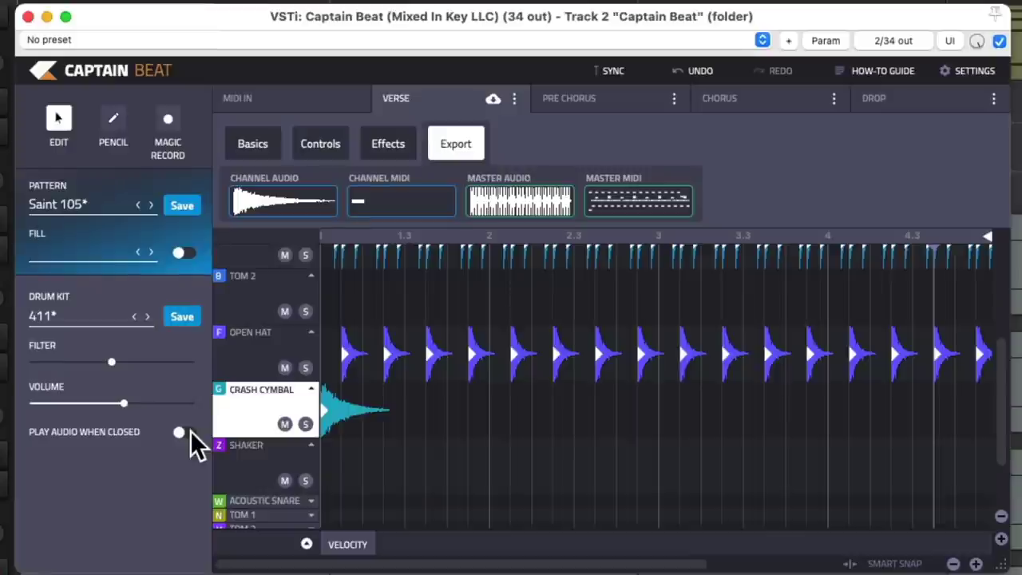
pyautogui.click(27, 16)
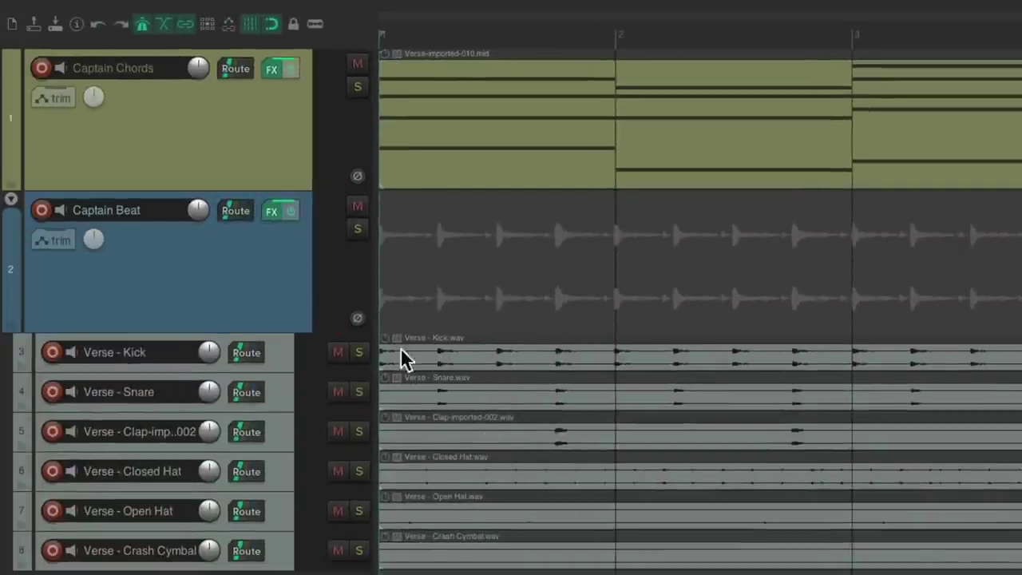
# Solo the Verse - Kick track and then the Verse - Snare track briefly, switching each solo off again.
pyautogui.click(358, 353)
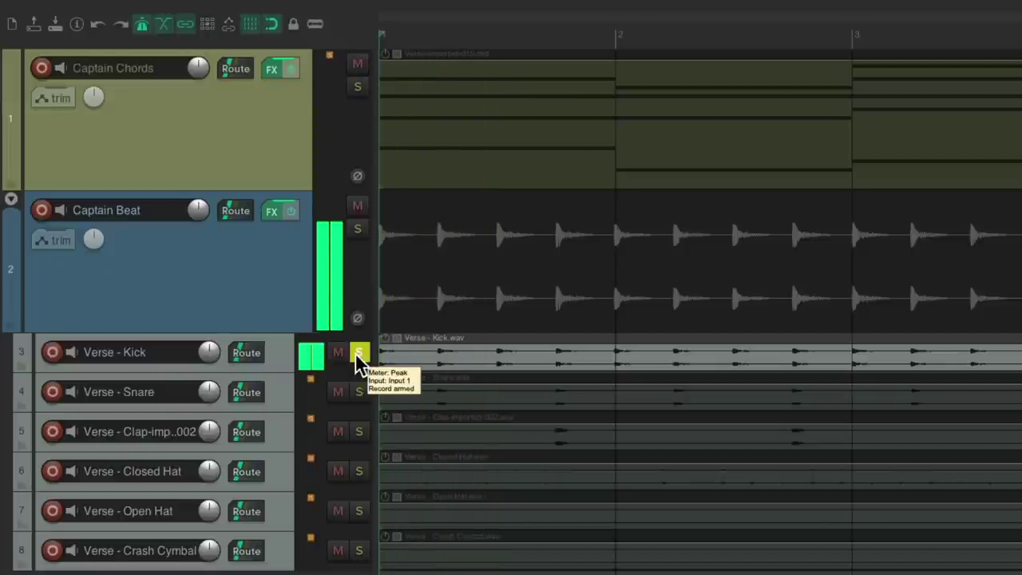
pyautogui.click(358, 353)
pyautogui.click(359, 393)
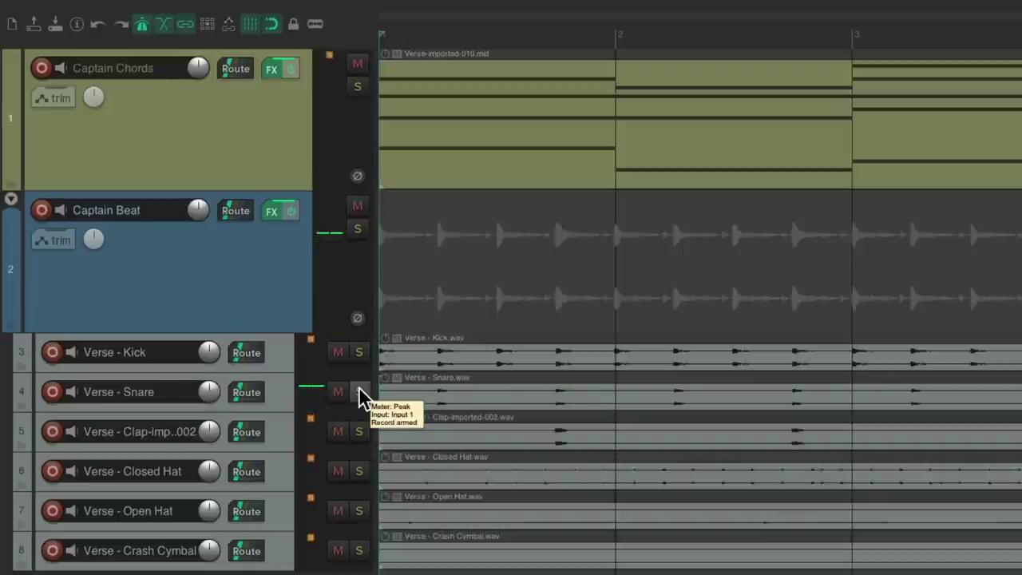
pyautogui.click(358, 393)
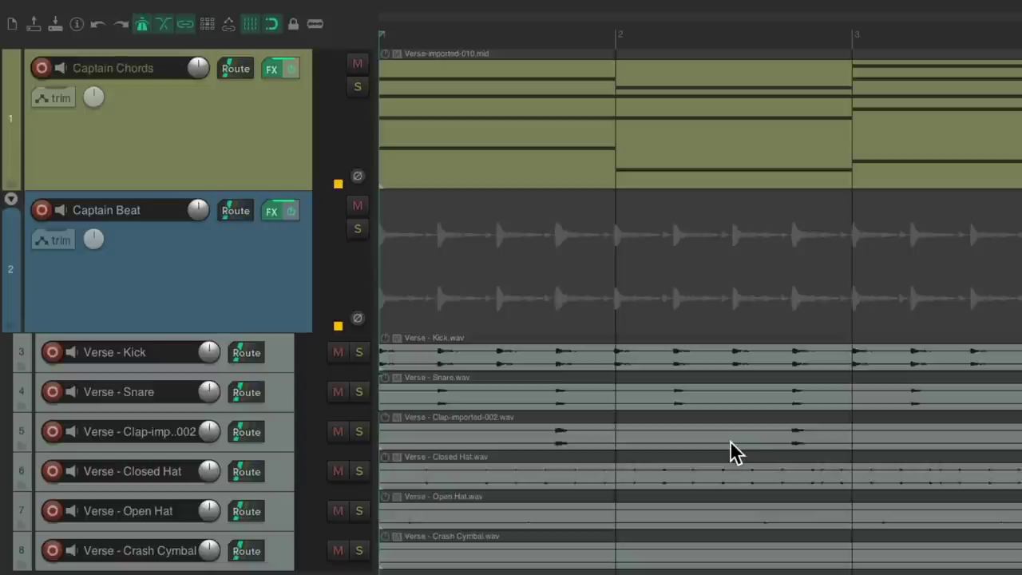
# Play the arrangement, briefly muting the Kick and then both hat tracks, and unmute them all again.
pyautogui.press('space')
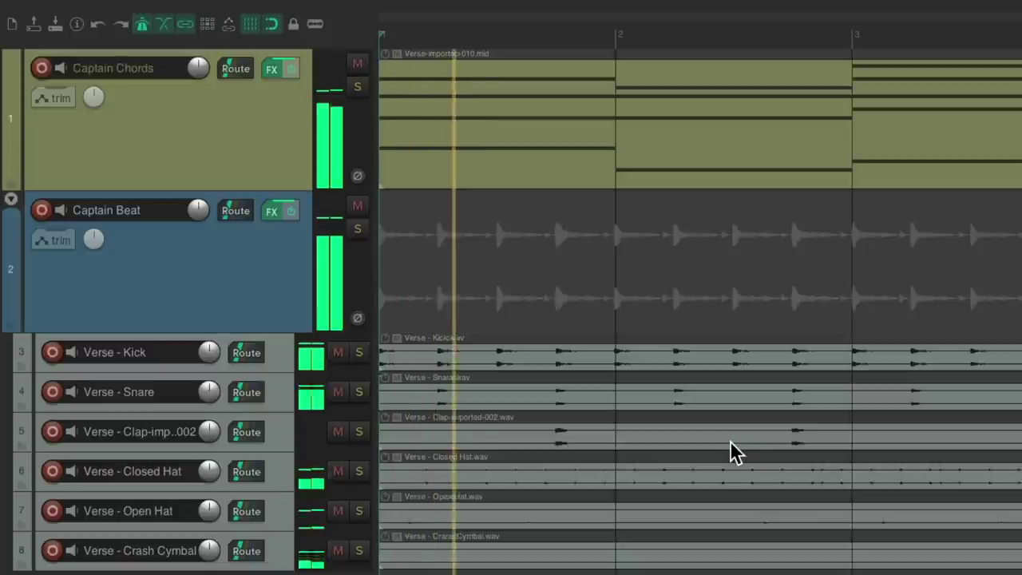
pyautogui.click(336, 353)
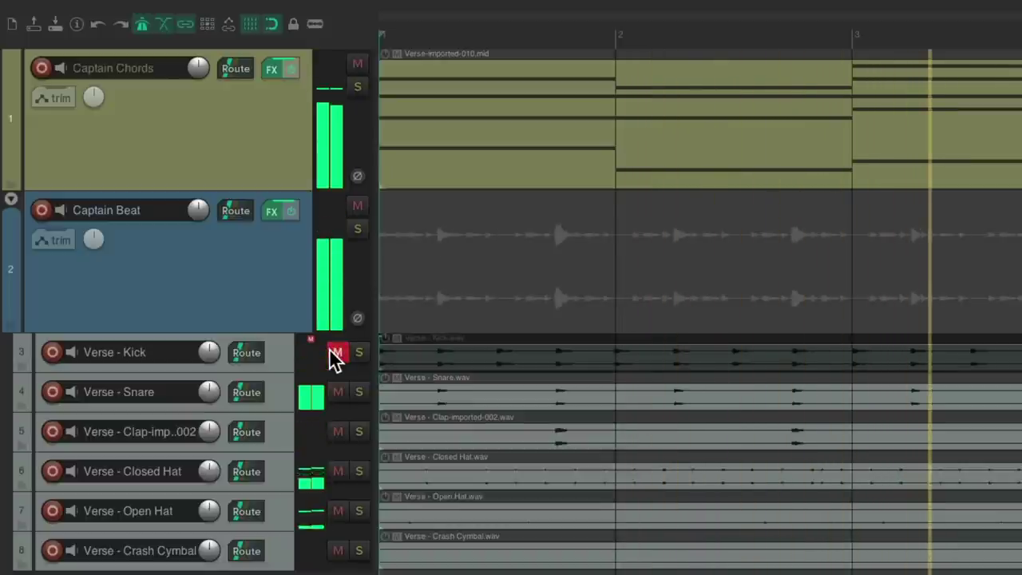
pyautogui.click(336, 353)
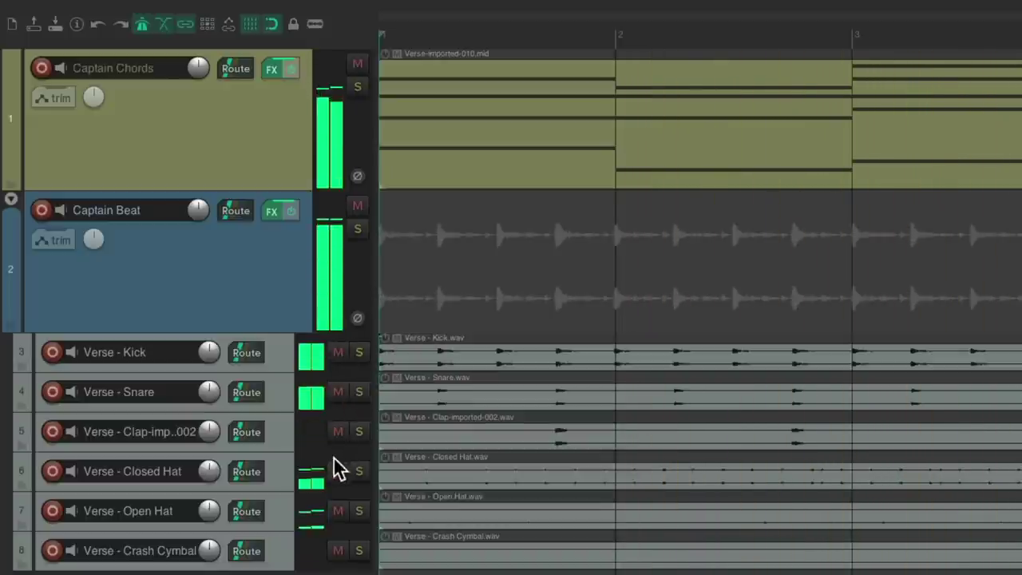
pyautogui.moveTo(337, 471); pyautogui.dragTo(337, 511)
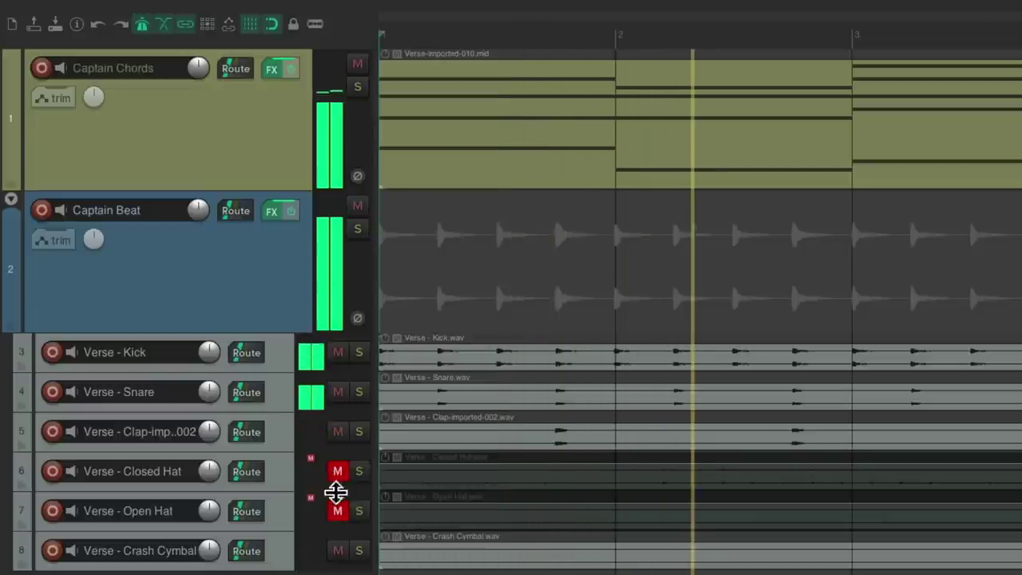
pyautogui.click(338, 512)
pyautogui.click(337, 473)
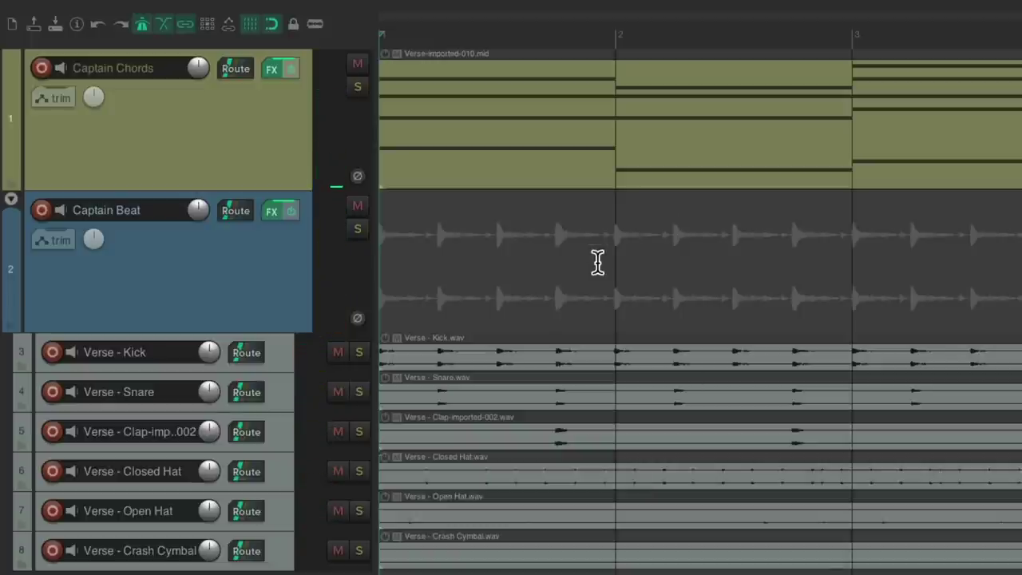
# Add a new track directly below Captain Chords and name it Captain Deep.
pyautogui.click(249, 129)
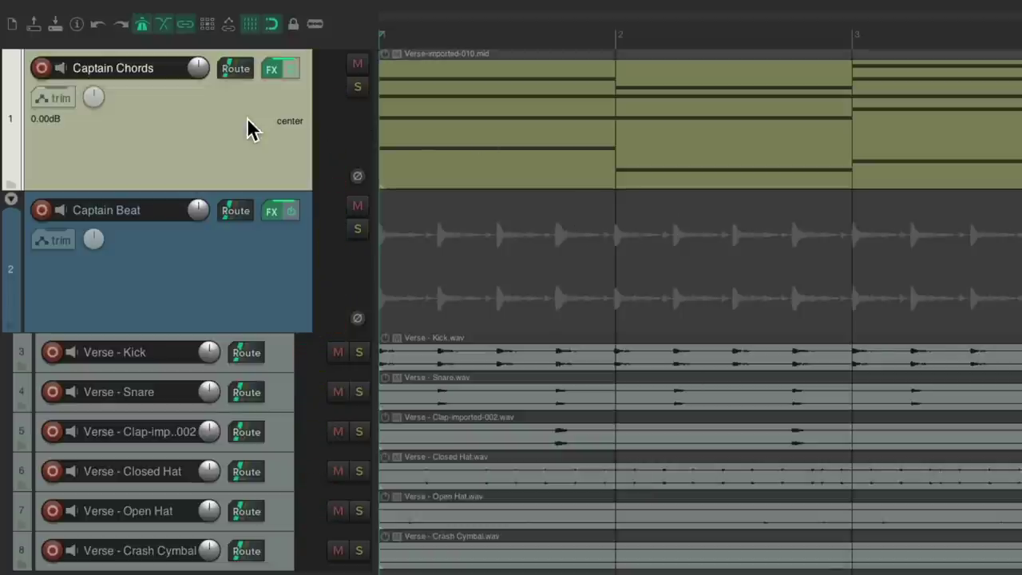
pyautogui.hotkey('ctrl', 't')
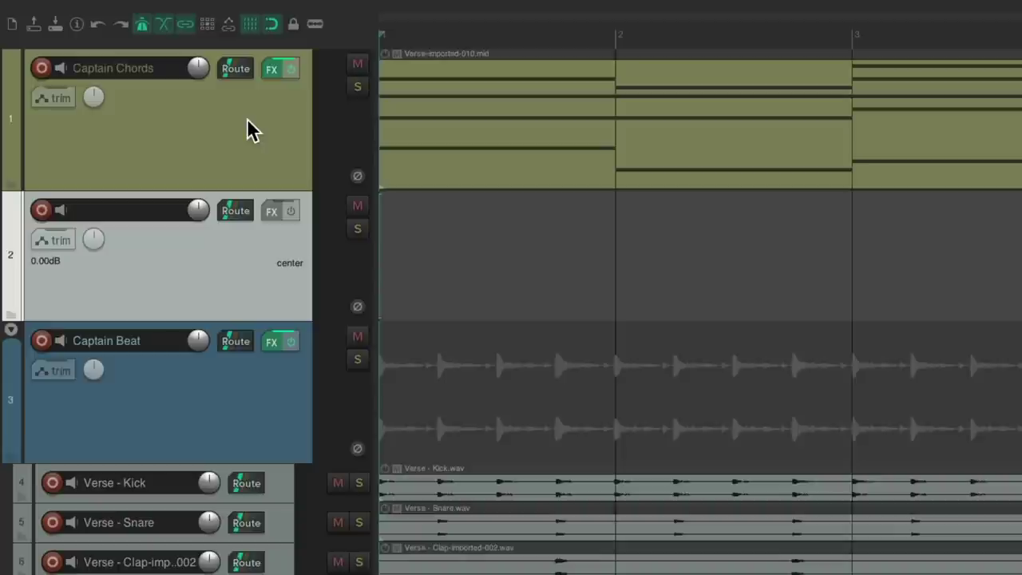
pyautogui.doubleClick(136, 209)
pyautogui.write('Captain Deep')
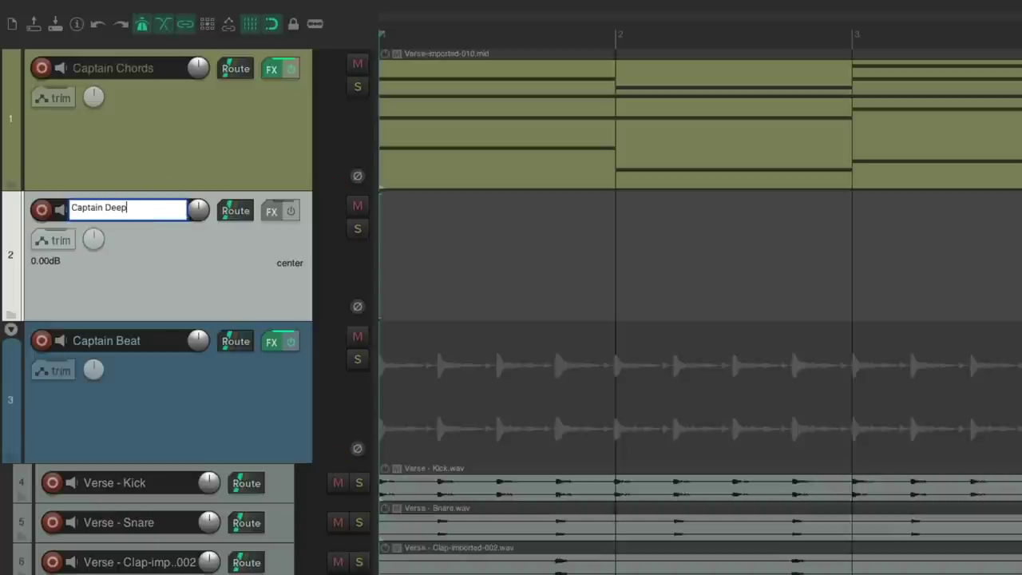
pyautogui.press('Return')
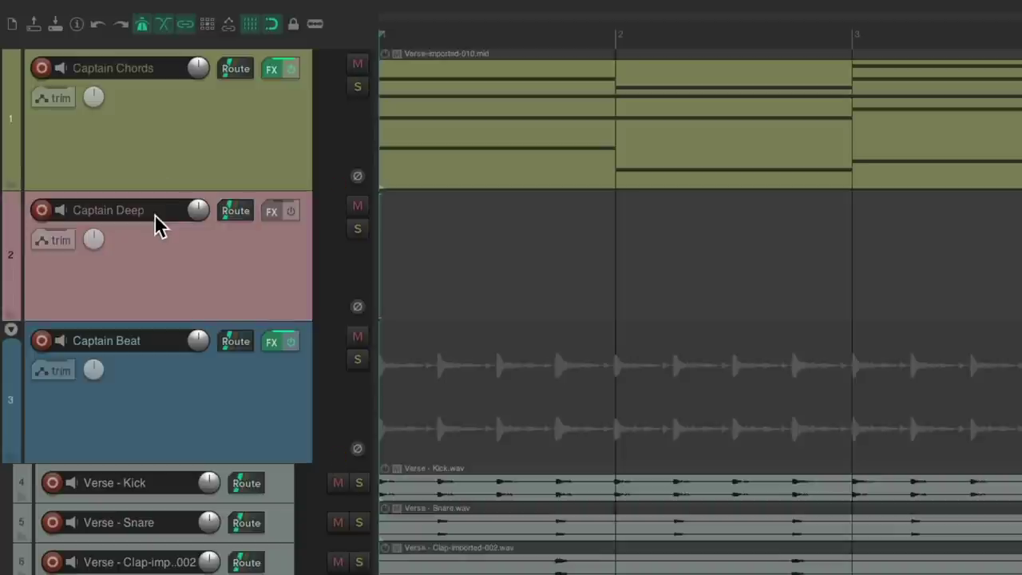
# Load the Captain Deep instrument from the Captain Plugins folder onto the Captain Deep track.
pyautogui.click(271, 216)
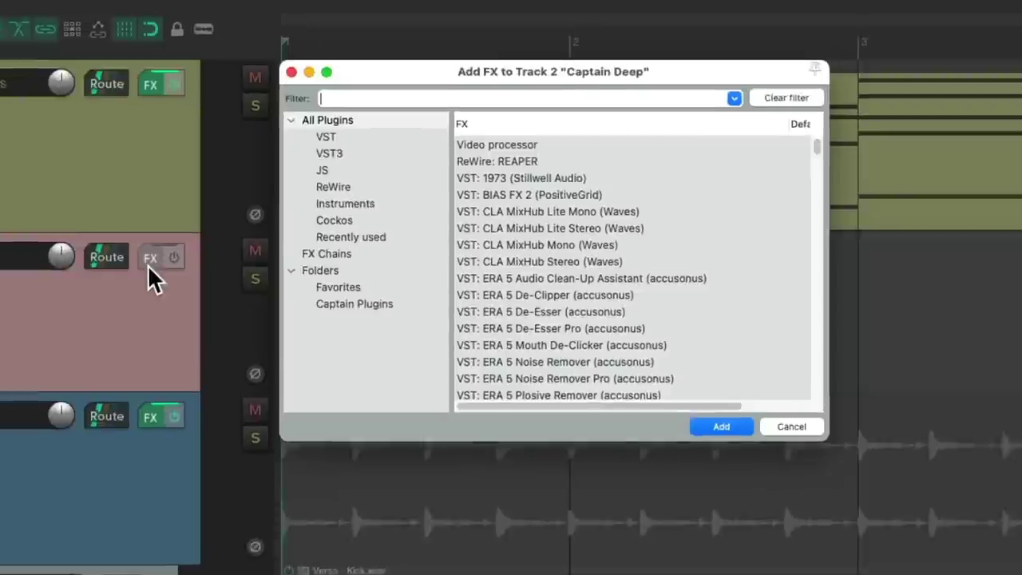
pyautogui.click(457, 248)
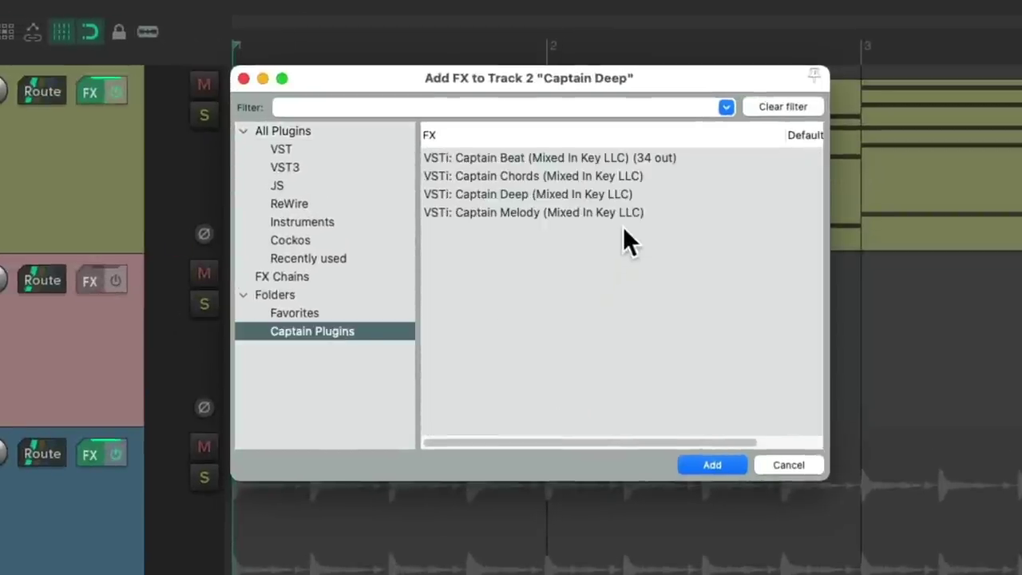
pyautogui.click(595, 195)
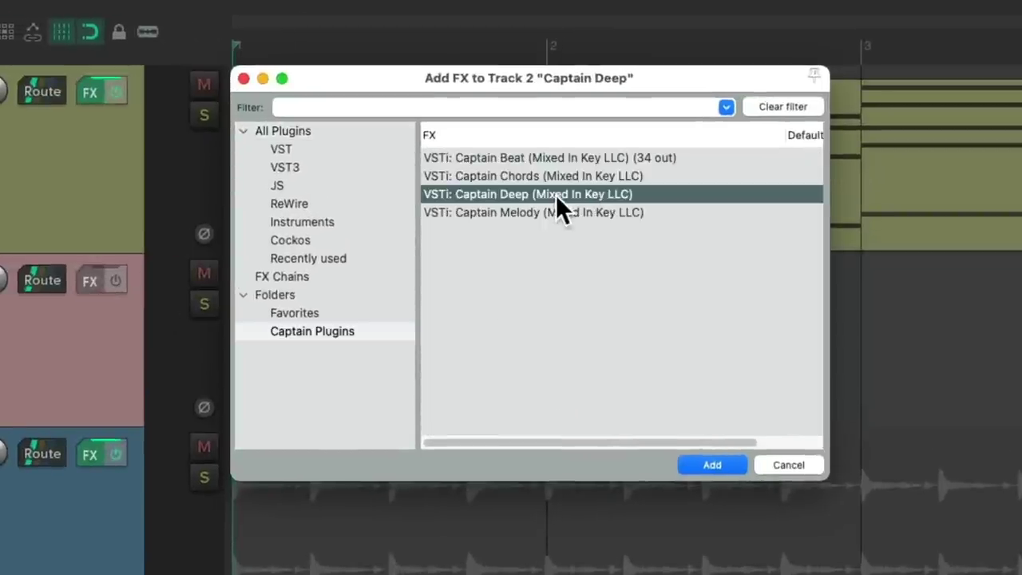
pyautogui.doubleClick(555, 194)
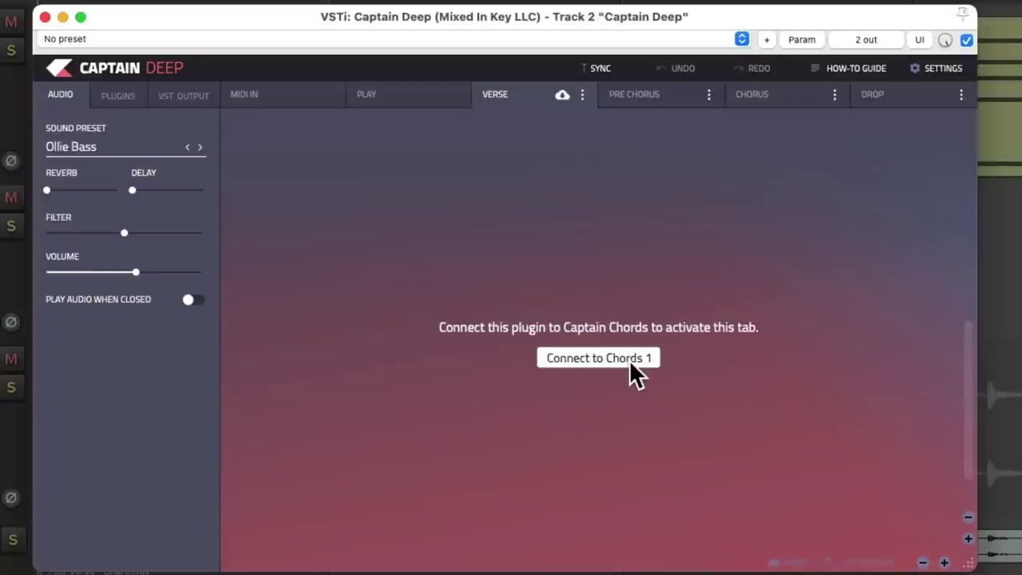
# Connect Captain Deep's Verse section to Chords 1, set the bass rhythm to On Every Beat, and audition the bassline.
pyautogui.click(586, 348)
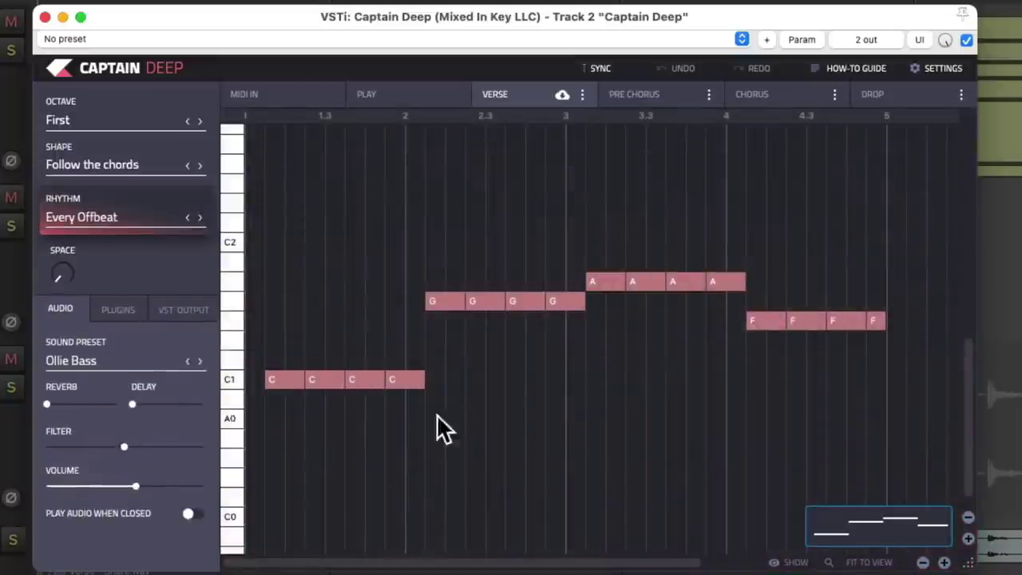
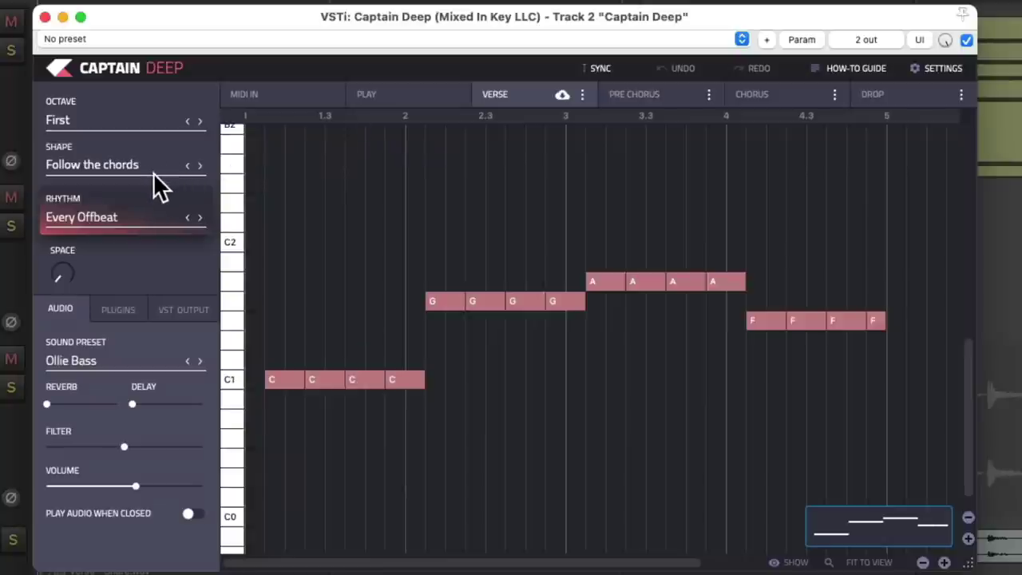
pyautogui.click(189, 217)
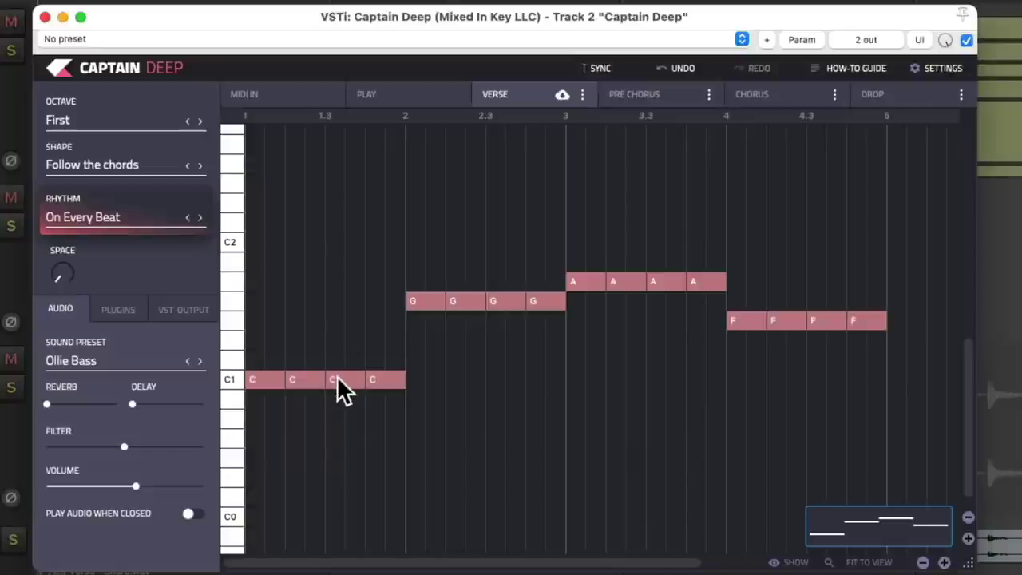
pyautogui.press('space')
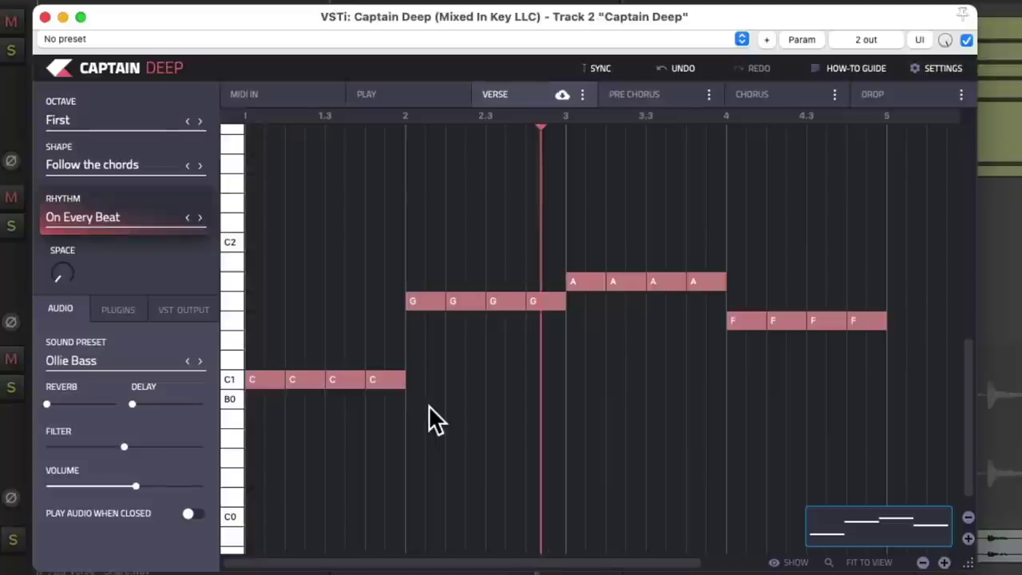
pyautogui.press('space')
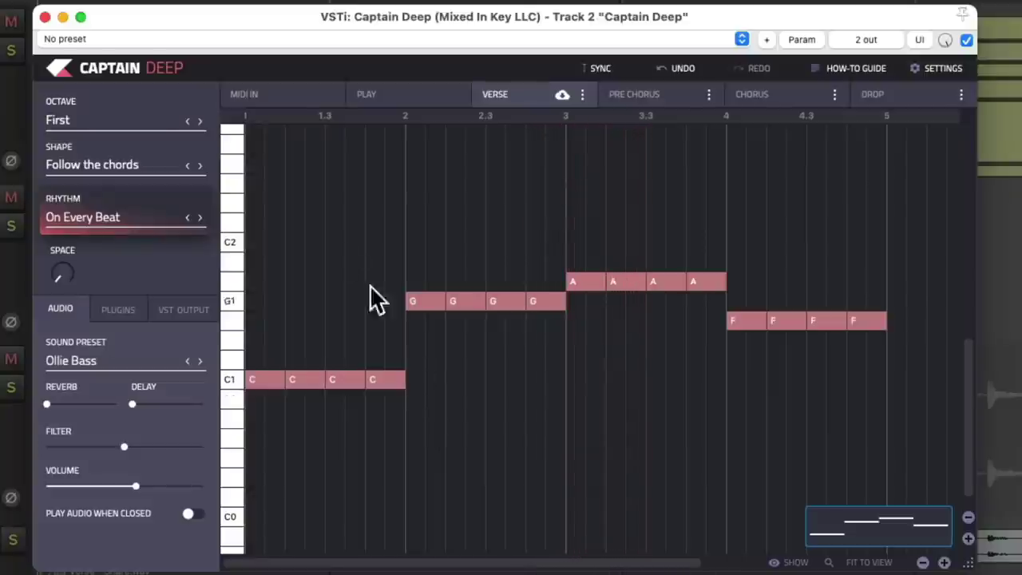
# Try the Verse bassline in the Zero octave and play it back briefly.
pyautogui.click(188, 123)
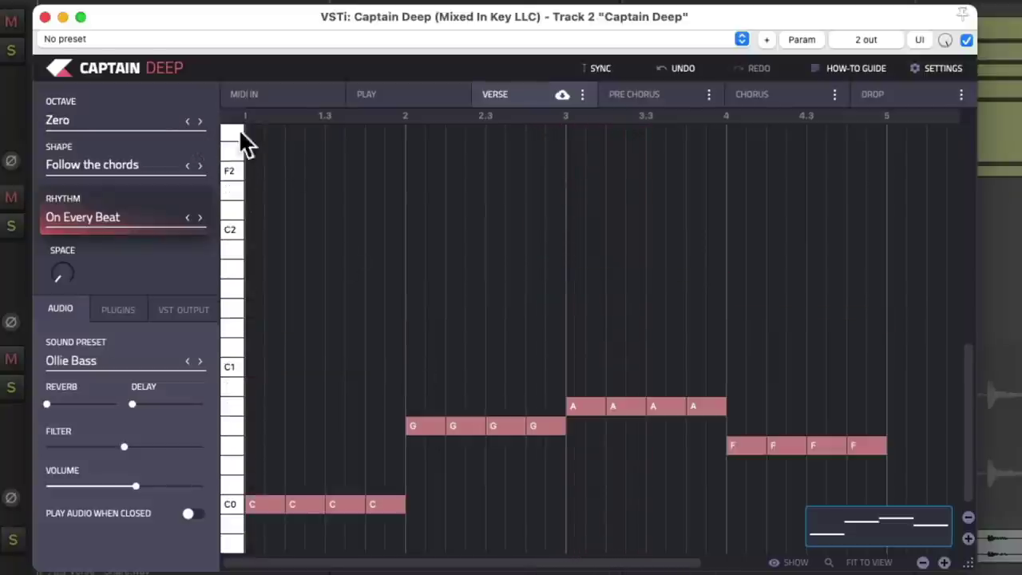
pyautogui.press('space')
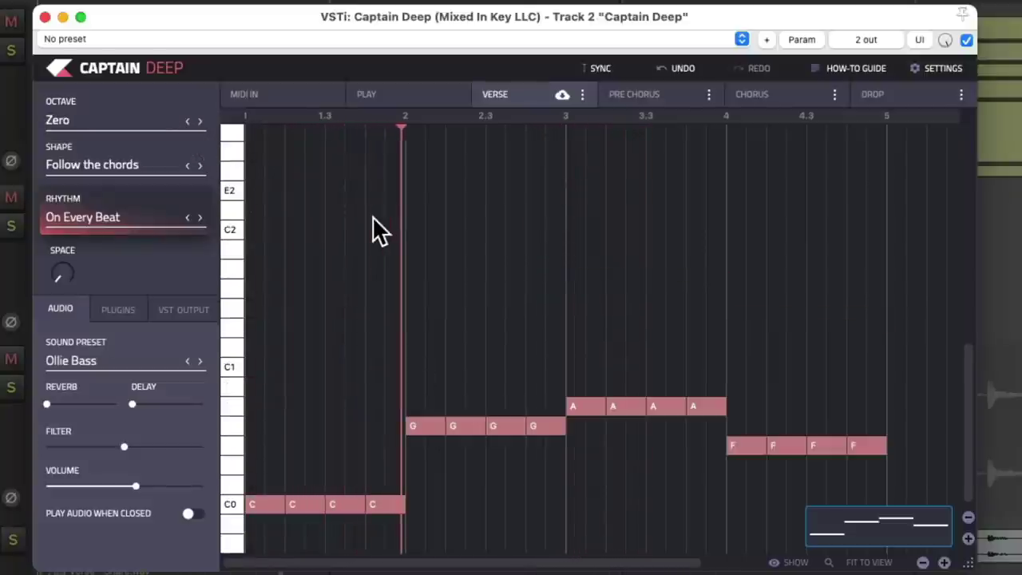
pyautogui.press('space')
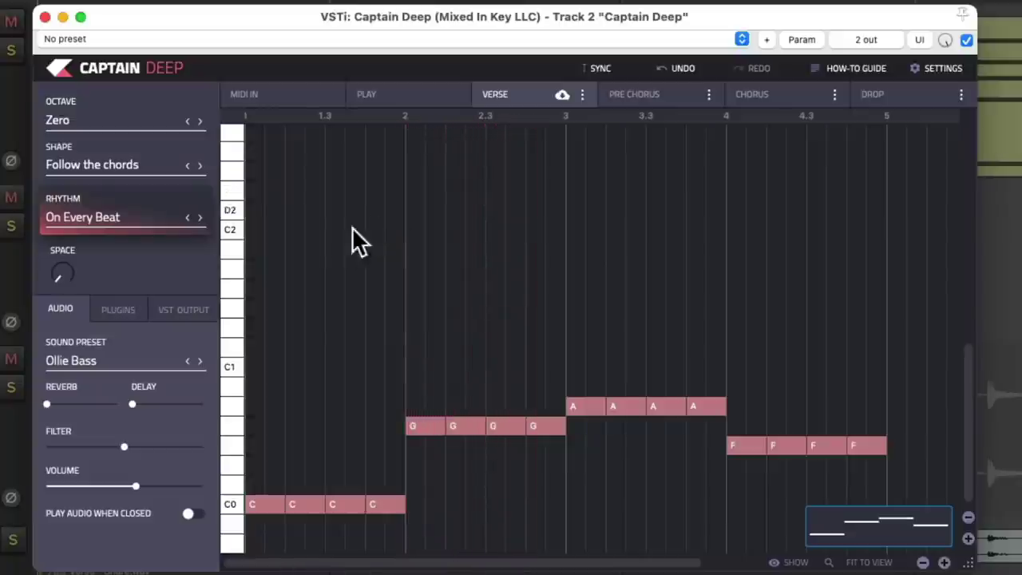
# Try the Phat Bass sound preset with the octave set back to First, and audition the bassline.
pyautogui.click(199, 362)
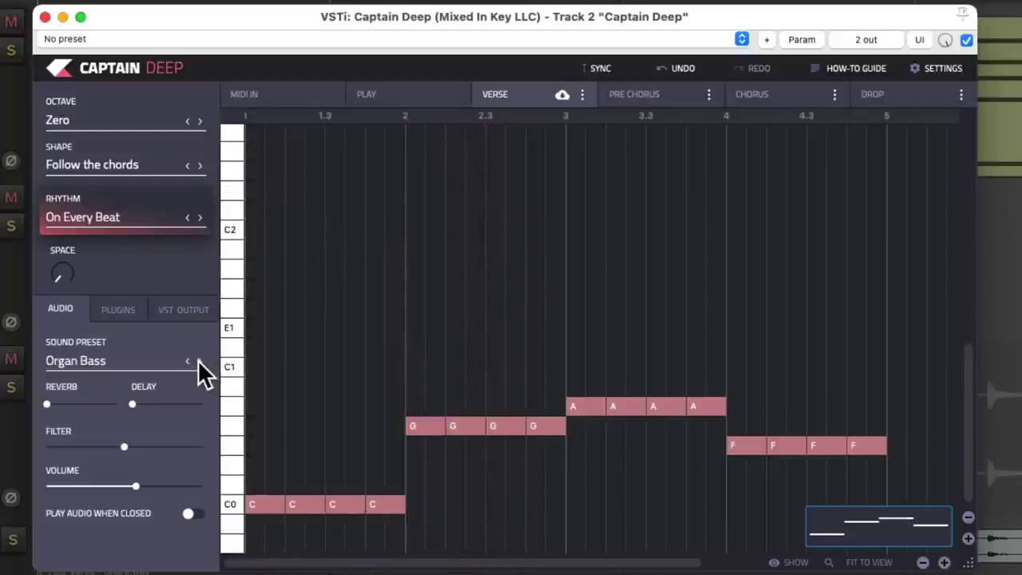
pyautogui.click(199, 361)
pyautogui.click(199, 120)
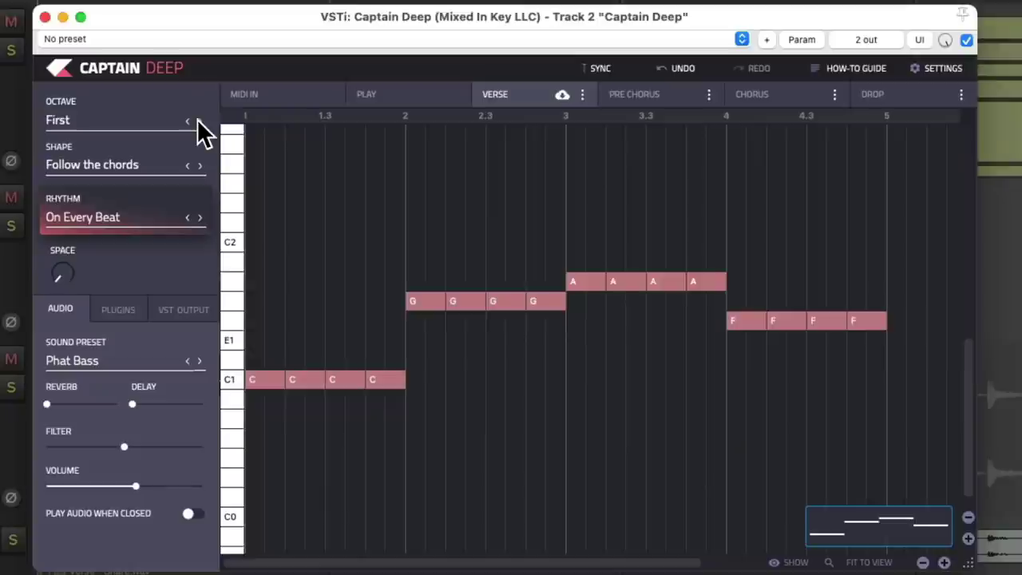
pyautogui.press('space')
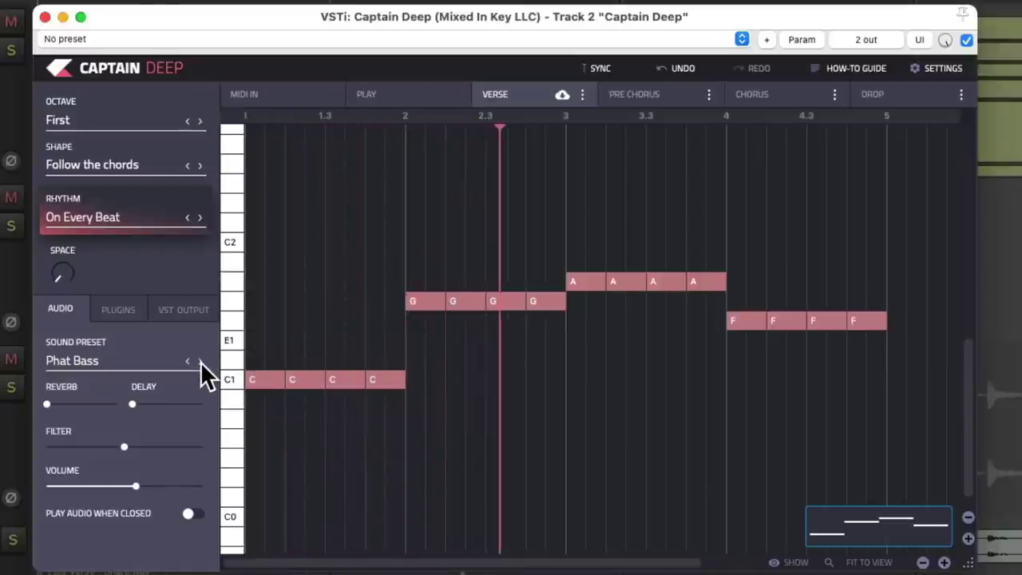
pyautogui.press('space')
# Choose DCO Bass from the full list of bass instruments as Captain Deep's sound preset.
pyautogui.click(91, 364)
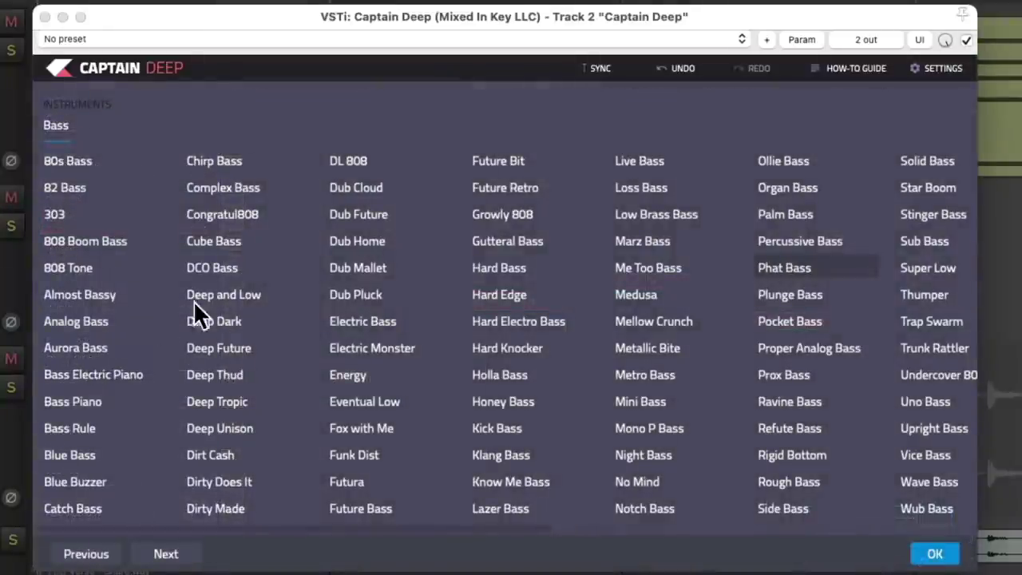
pyautogui.click(266, 266)
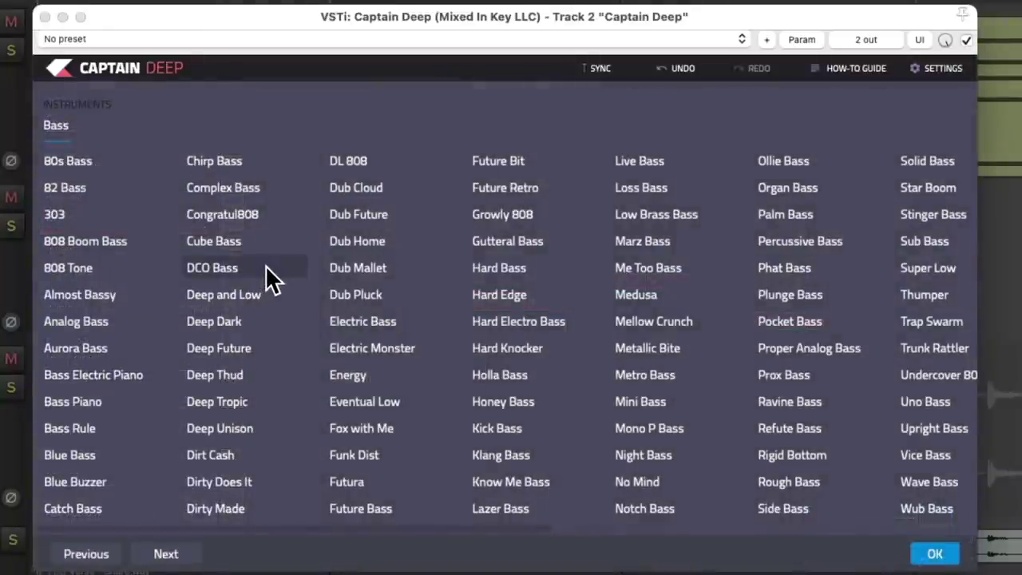
pyautogui.click(267, 268)
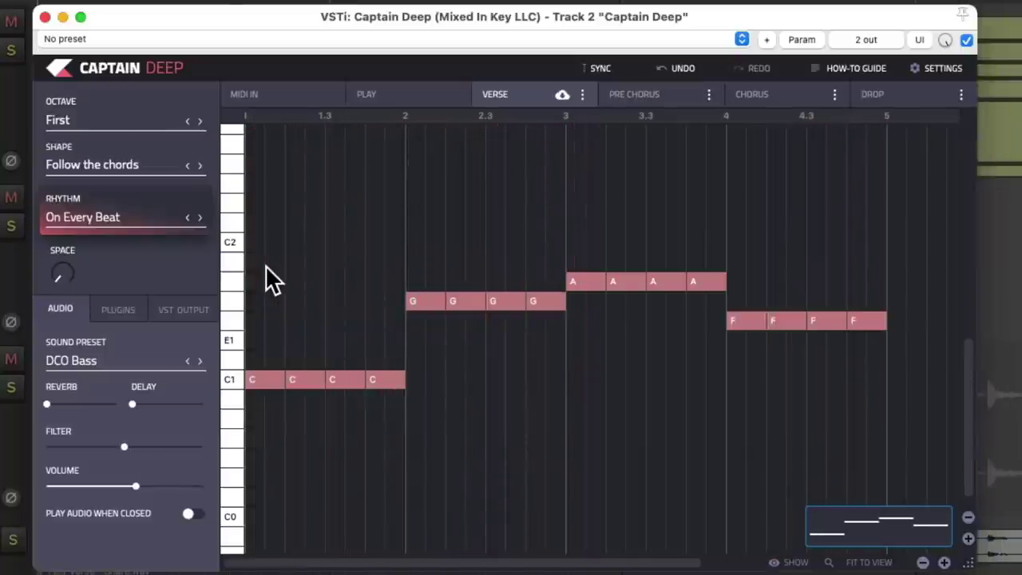
# Cycle through the bassline shapes, including Opposite movement and Don't change melody, and return to Follow the chords.
pyautogui.click(200, 165)
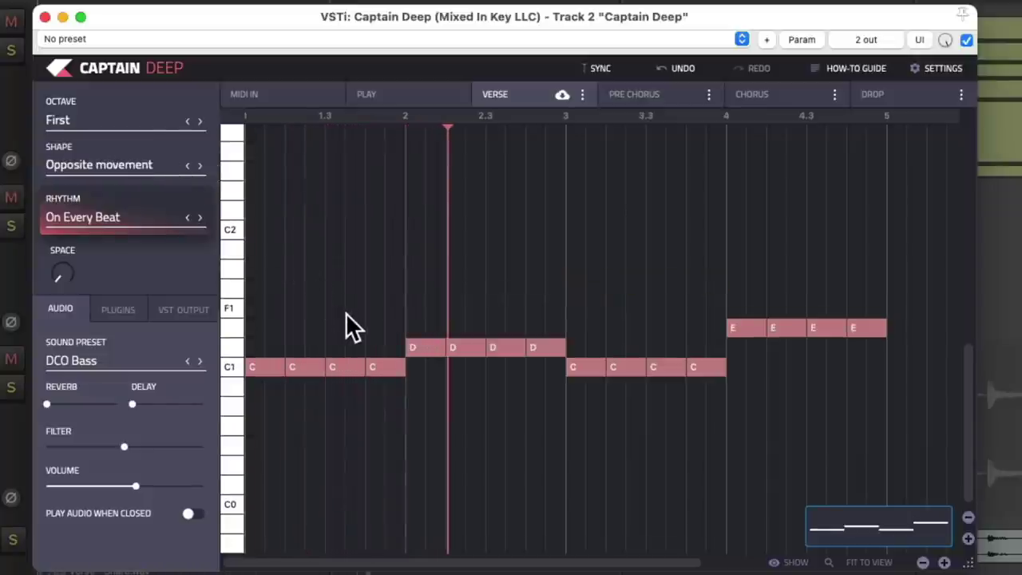
pyautogui.click(201, 166)
pyautogui.click(201, 165)
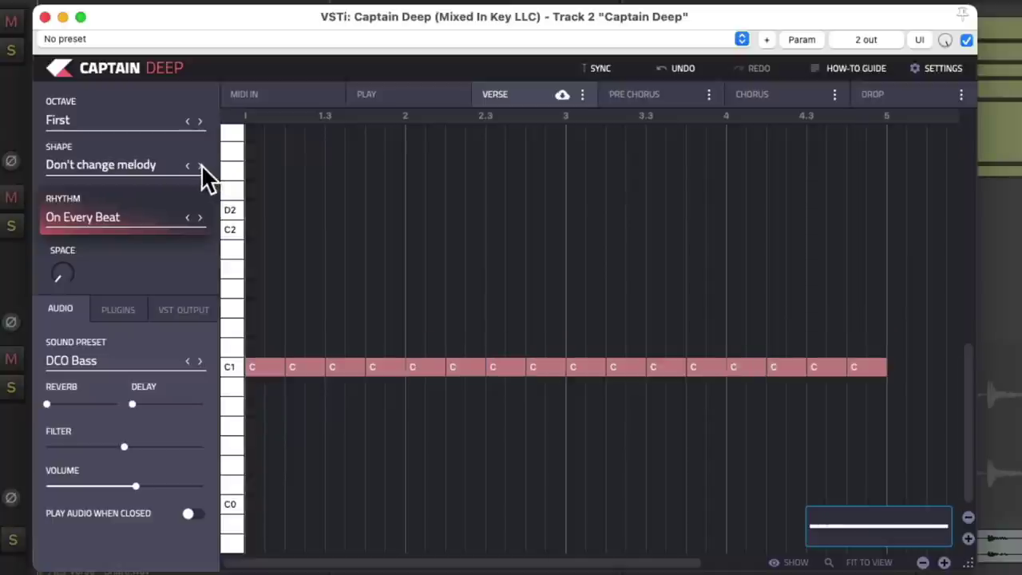
pyautogui.click(200, 166)
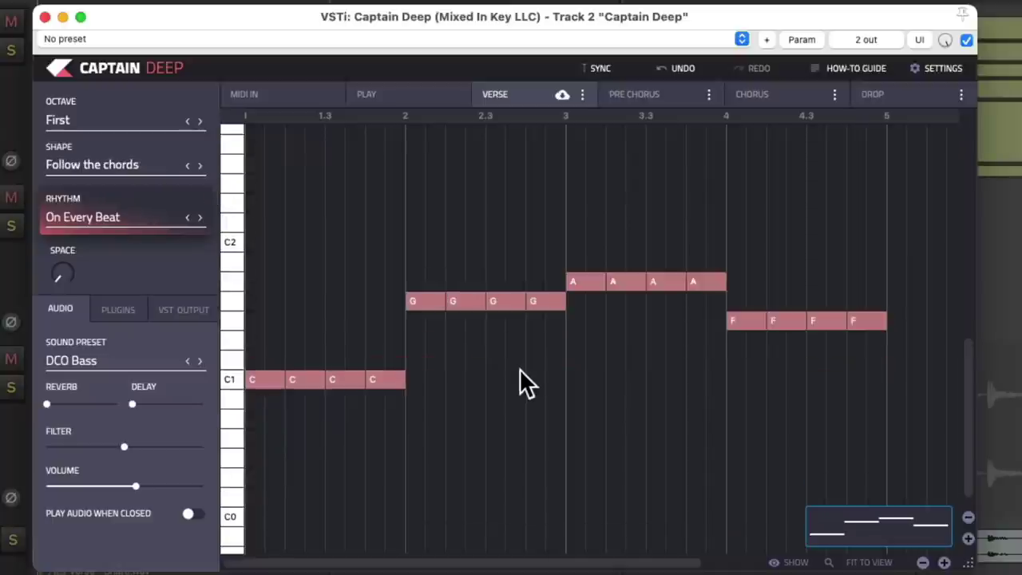
# Try the 1/2, 1/4 and 1/8 Notes rhythms on the bassline, adding some space between the notes.
pyautogui.click(197, 216)
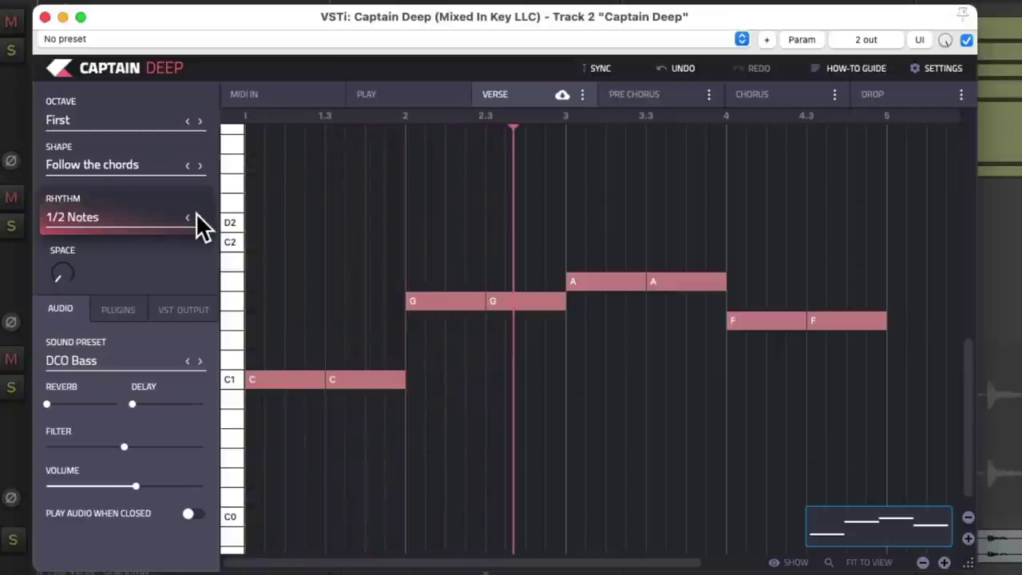
pyautogui.click(195, 216)
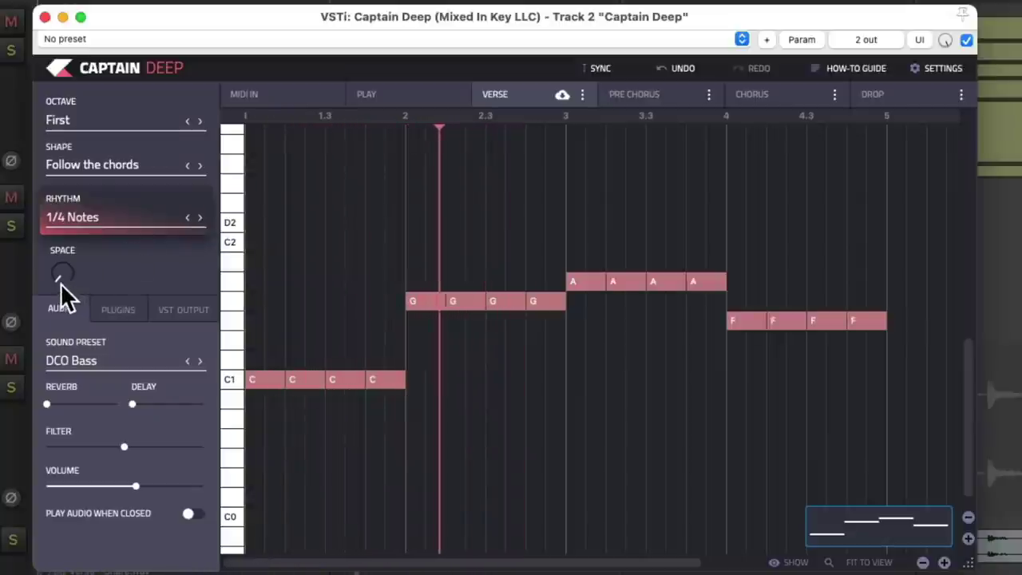
pyautogui.moveTo(59, 276); pyautogui.dragTo(67, 216)
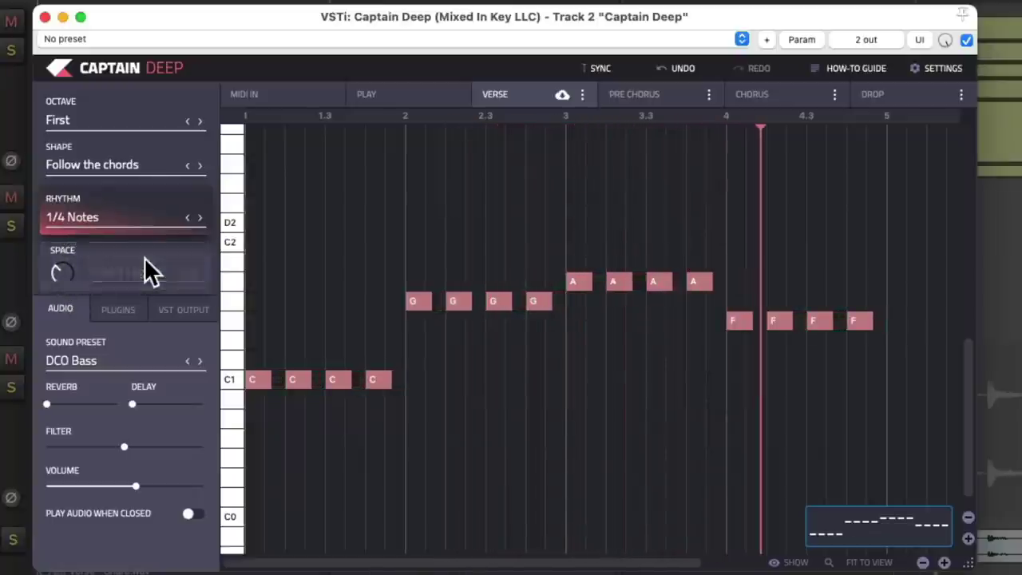
pyautogui.click(201, 218)
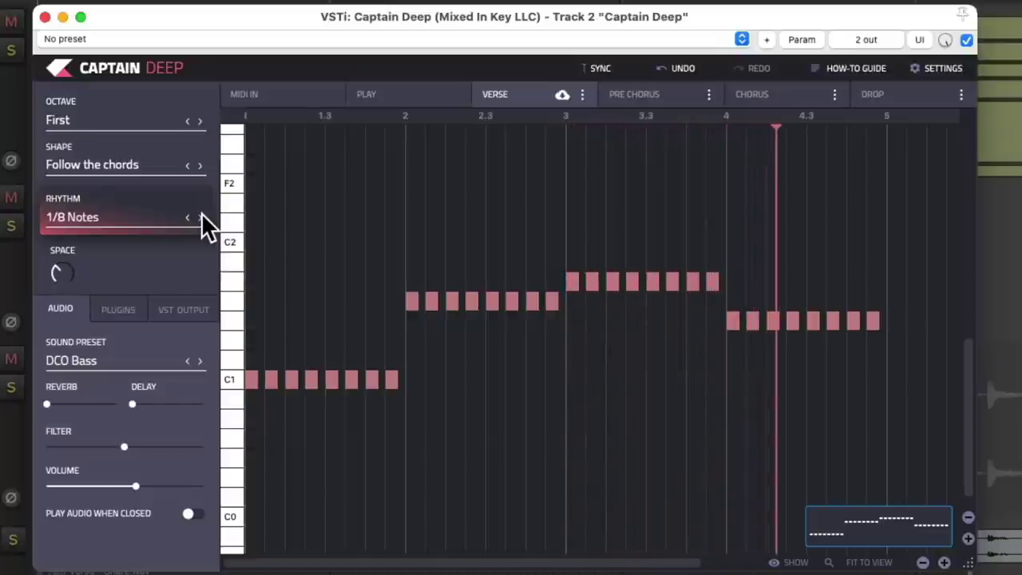
# Audition the Action and Filtered rhythms from the Simple category on the Verse bassline.
pyautogui.click(116, 216)
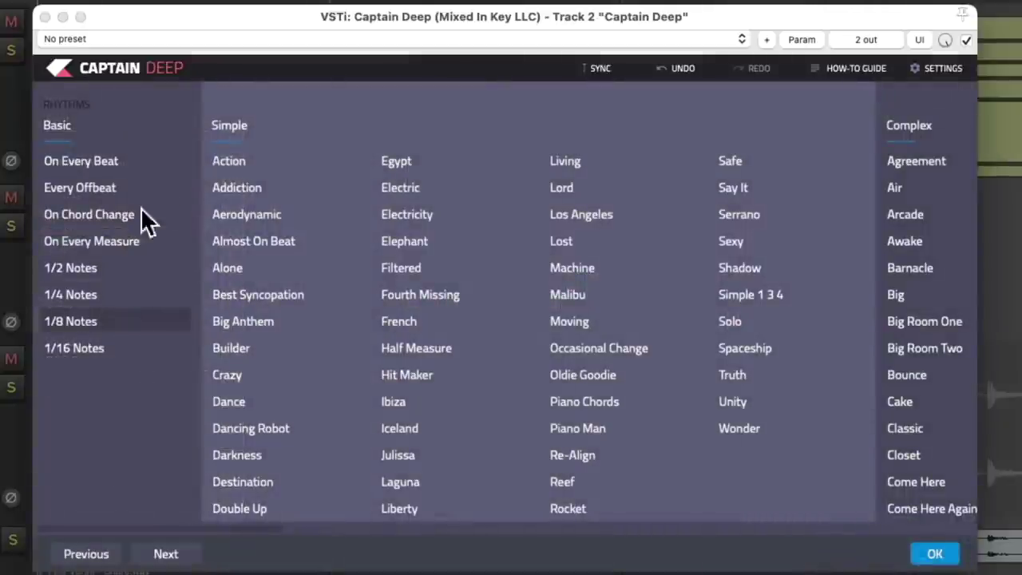
pyautogui.click(239, 161)
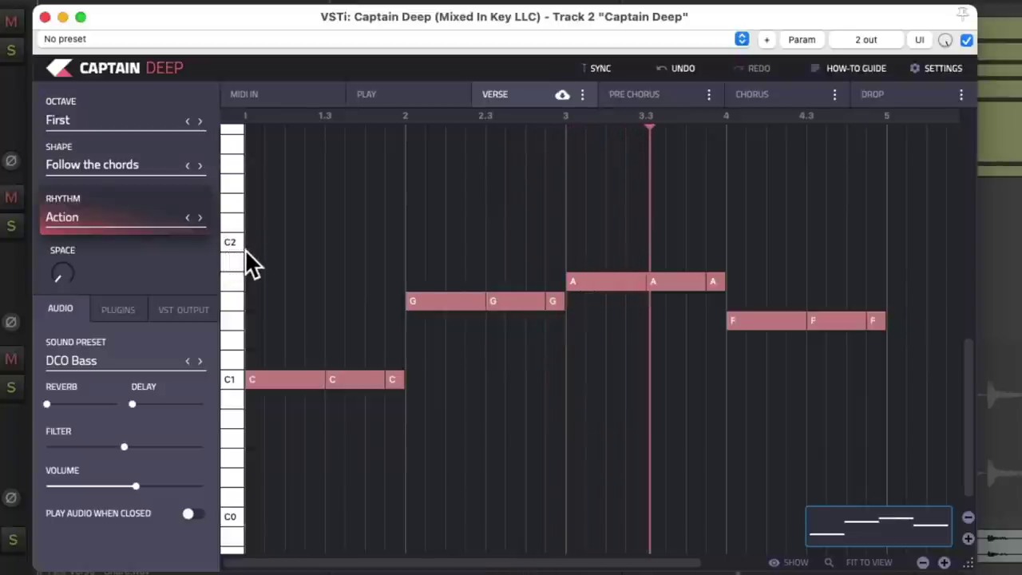
pyautogui.click(142, 215)
pyautogui.click(419, 271)
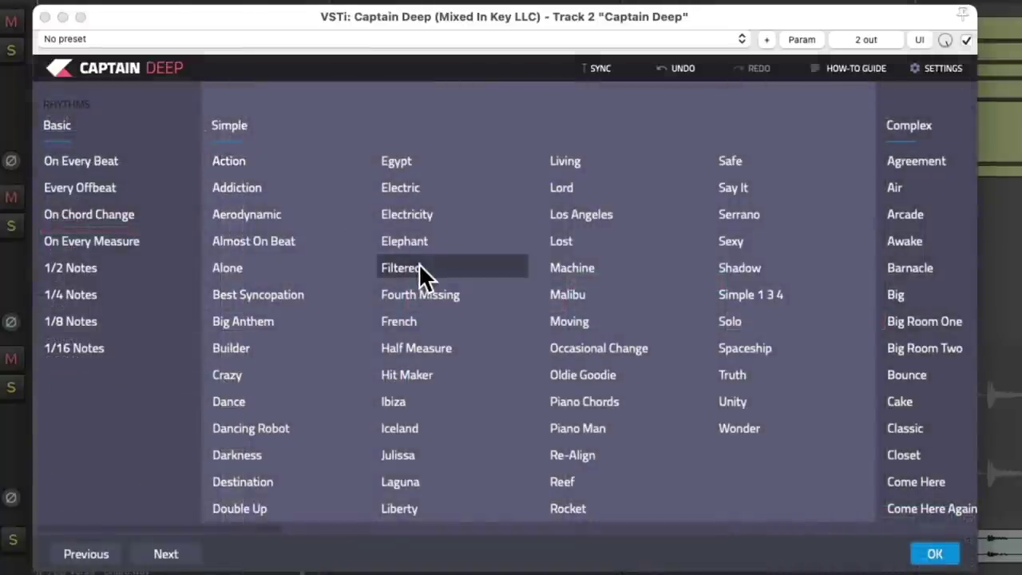
pyautogui.click(418, 269)
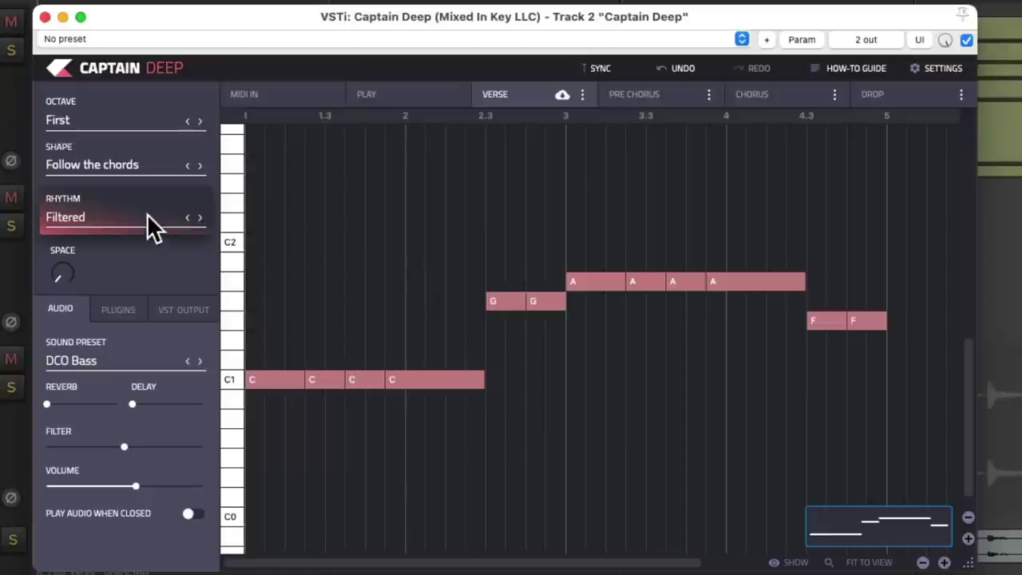
# Set the bassline rhythm to Dancing Robot from the Simple category and nudge the sound's filter up slightly.
pyautogui.click(120, 218)
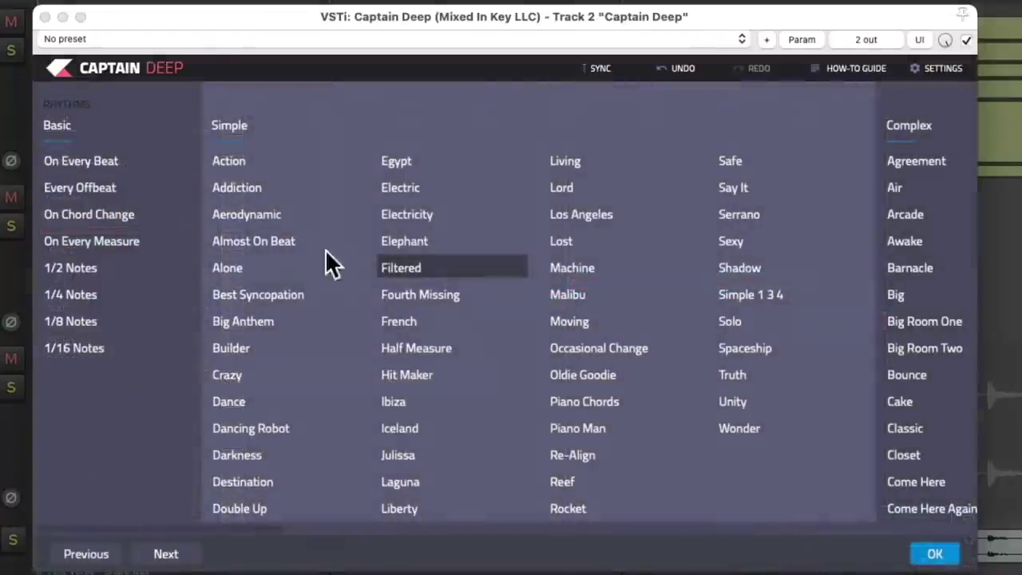
pyautogui.click(305, 430)
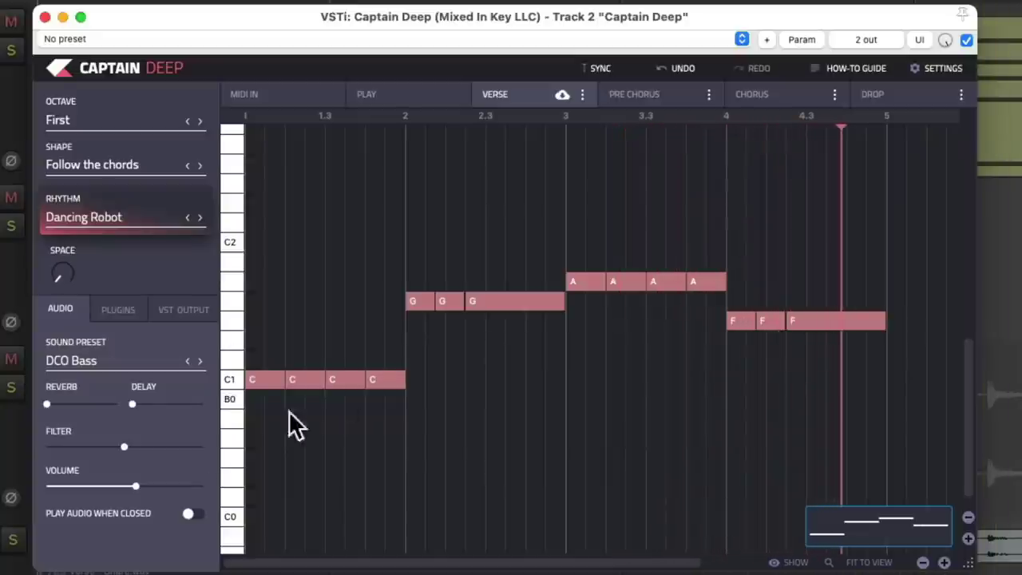
pyautogui.moveTo(124, 447)
pyautogui.mouseDown()
pyautogui.moveTo(73, 452)
pyautogui.moveTo(194, 452)
pyautogui.moveTo(125, 451)
pyautogui.mouseUp()
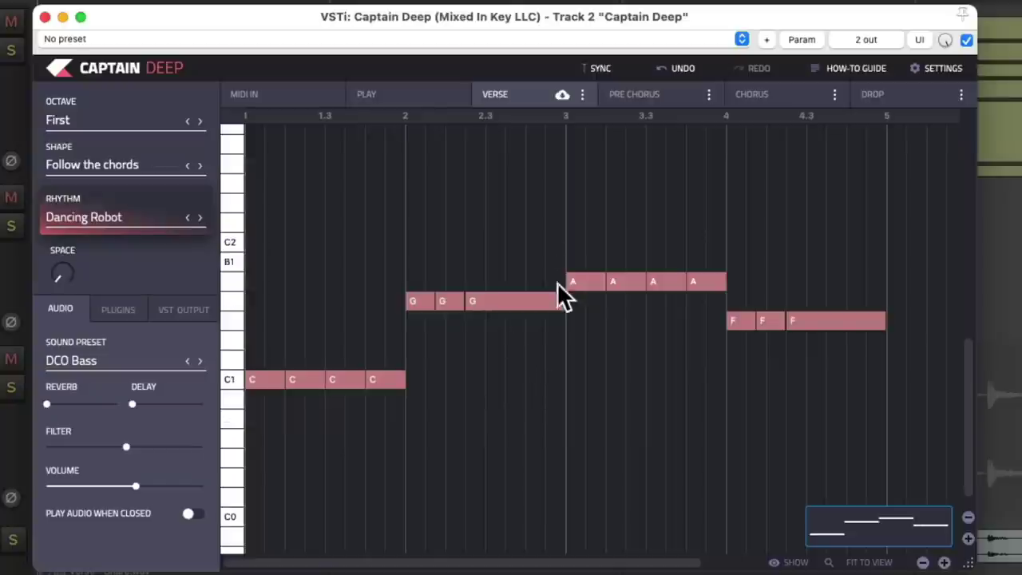
# Place the Verse bass clip on the Captain Deep track as a MIDI item, and switch the plugin to MIDI In mode.
pyautogui.click(509, 300)
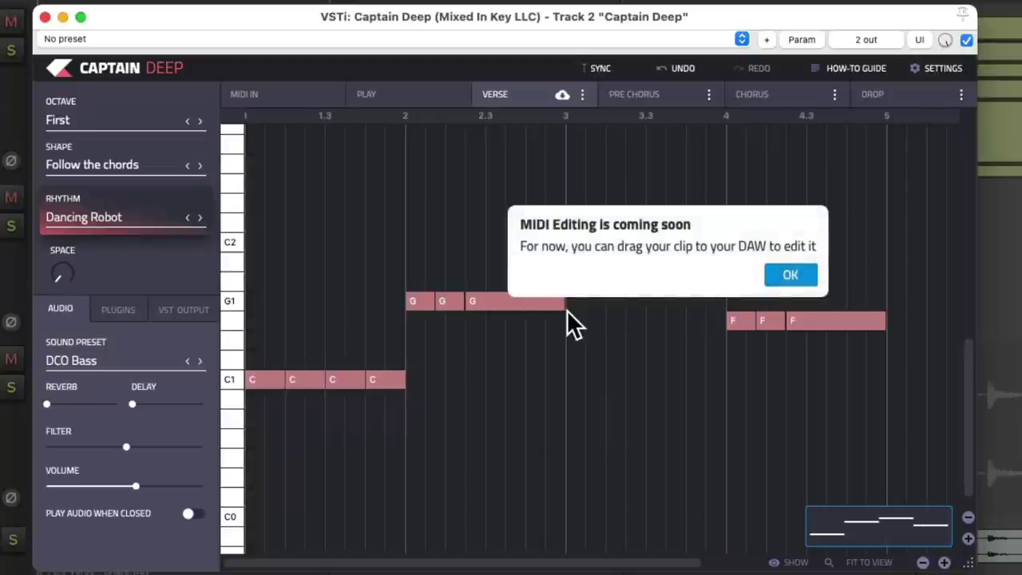
pyautogui.click(779, 275)
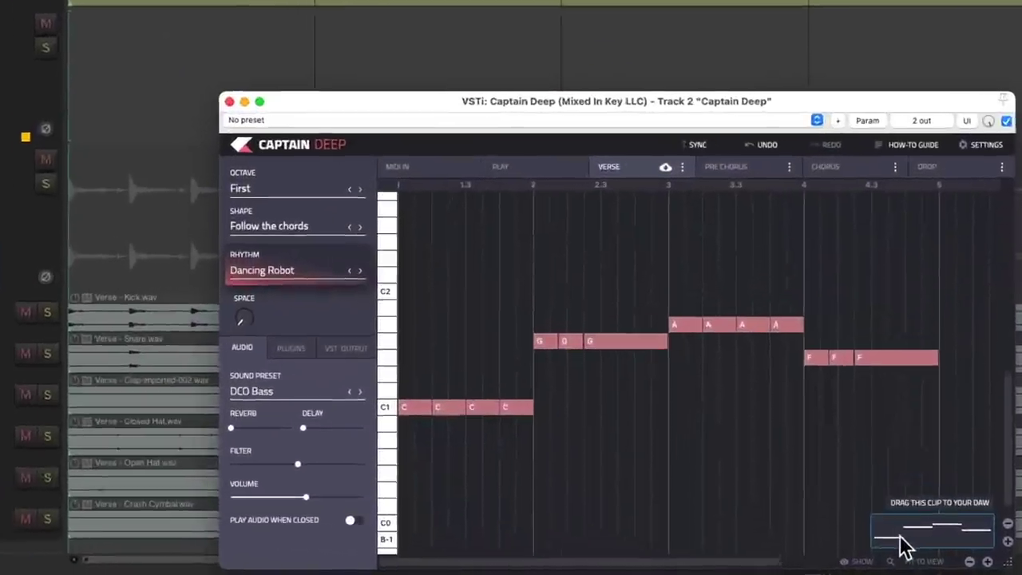
pyautogui.moveTo(905, 547); pyautogui.dragTo(431, 248)
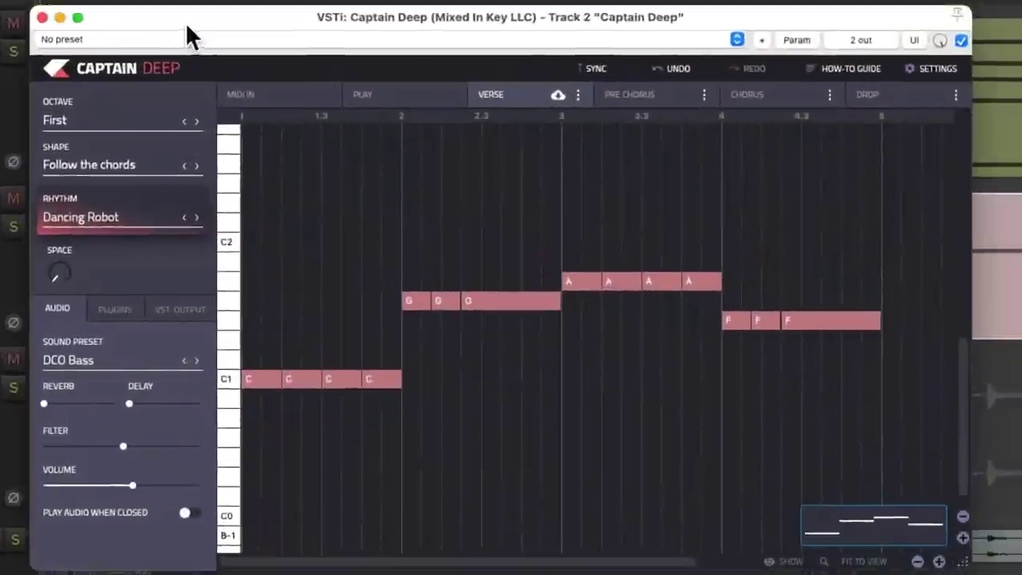
pyautogui.click(308, 96)
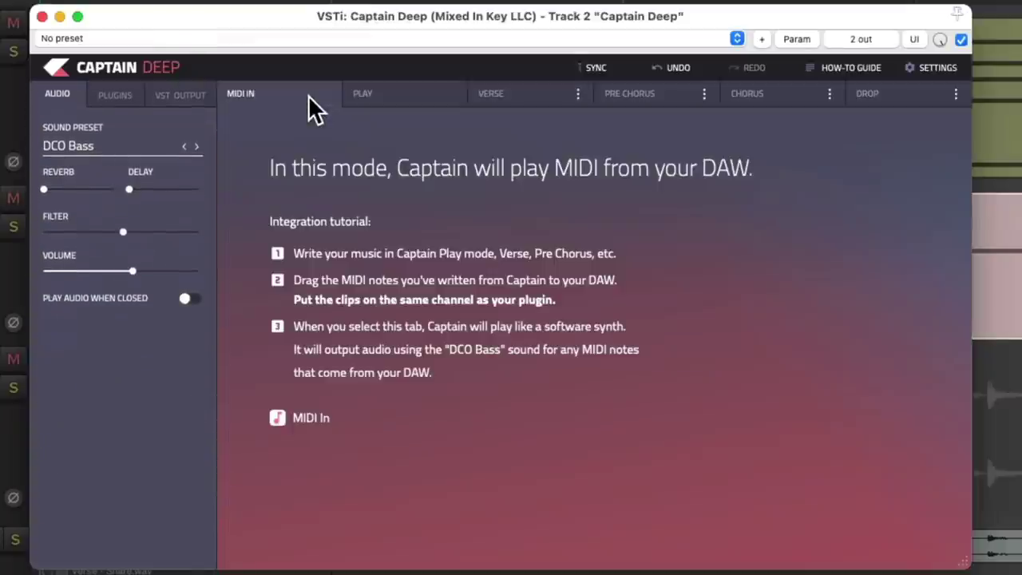
pyautogui.click(42, 17)
# Open the Captain Deep bass item for MIDI editing, shorten all its notes slightly to leave gaps, and play it back.
pyautogui.doubleClick(418, 187)
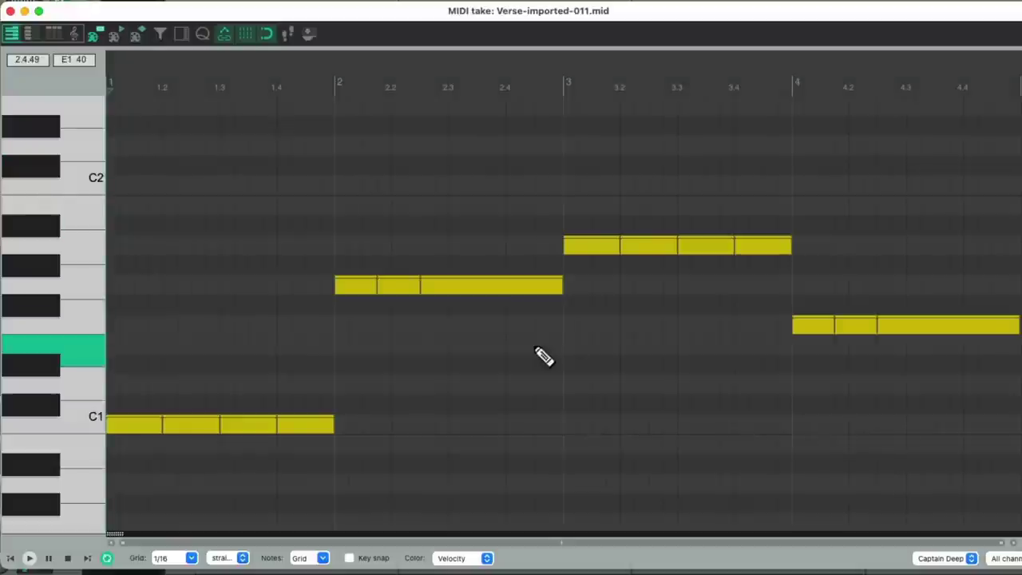
pyautogui.press('space')
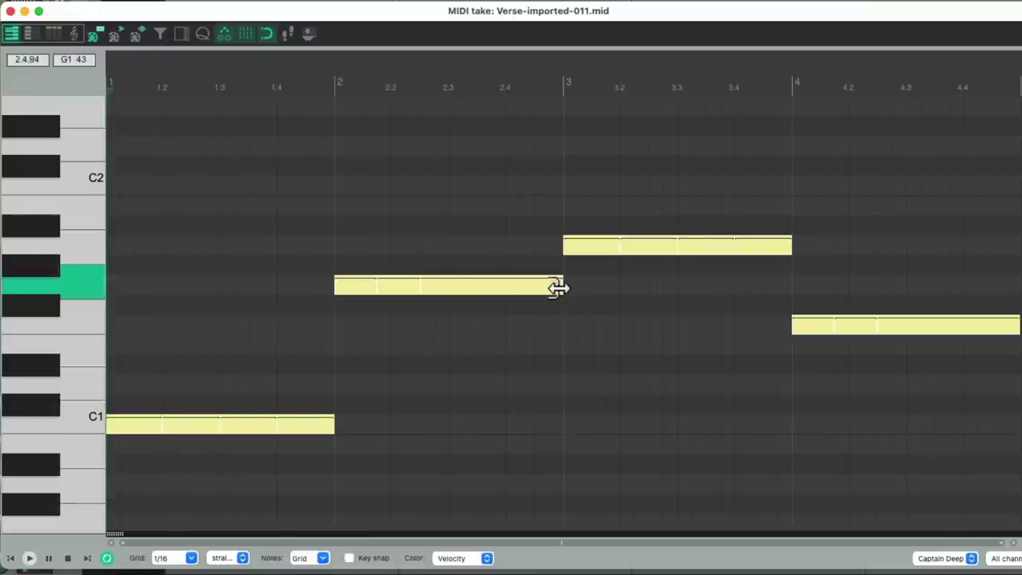
pyautogui.moveTo(557, 285); pyautogui.dragTo(545, 305)
pyautogui.press('space')
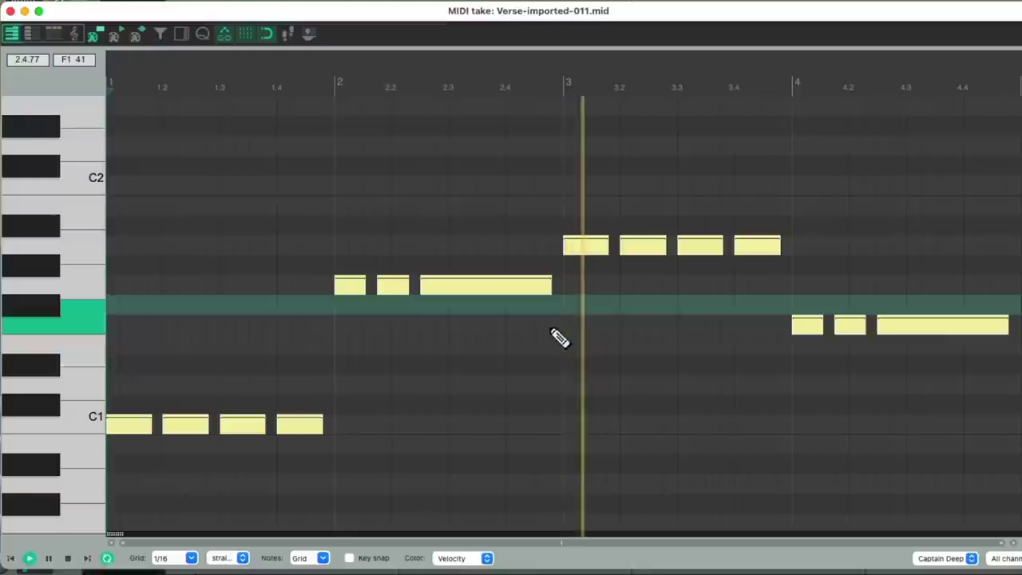
# Enable key snap to C Major, add a short B1 note at the end of bar 2, trim the long G1 note to meet it, and play back.
pyautogui.press('space')
pyautogui.click(499, 345)
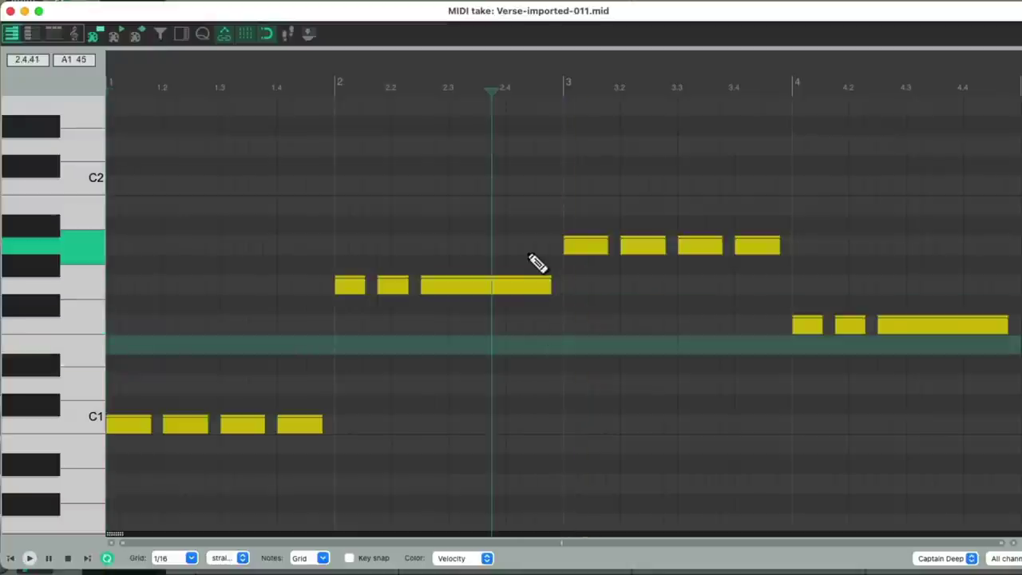
pyautogui.moveTo(536, 247); pyautogui.dragTo(551, 250)
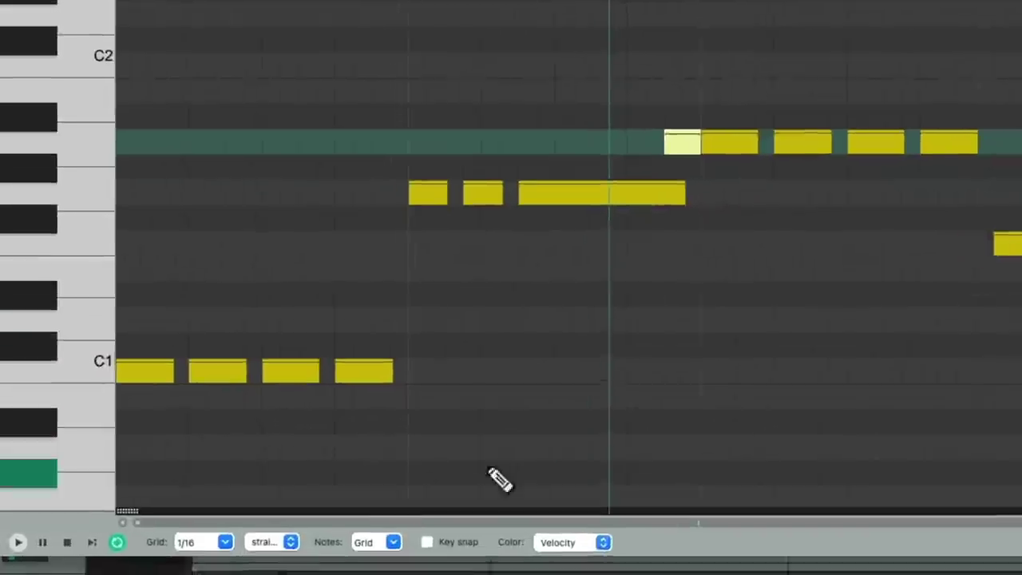
pyautogui.click(447, 540)
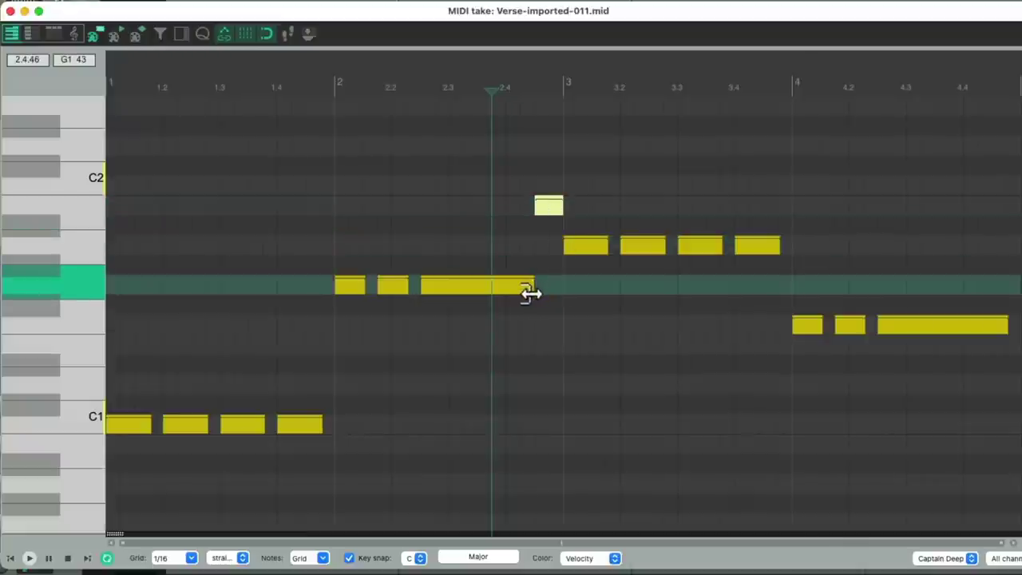
pyautogui.press('space')
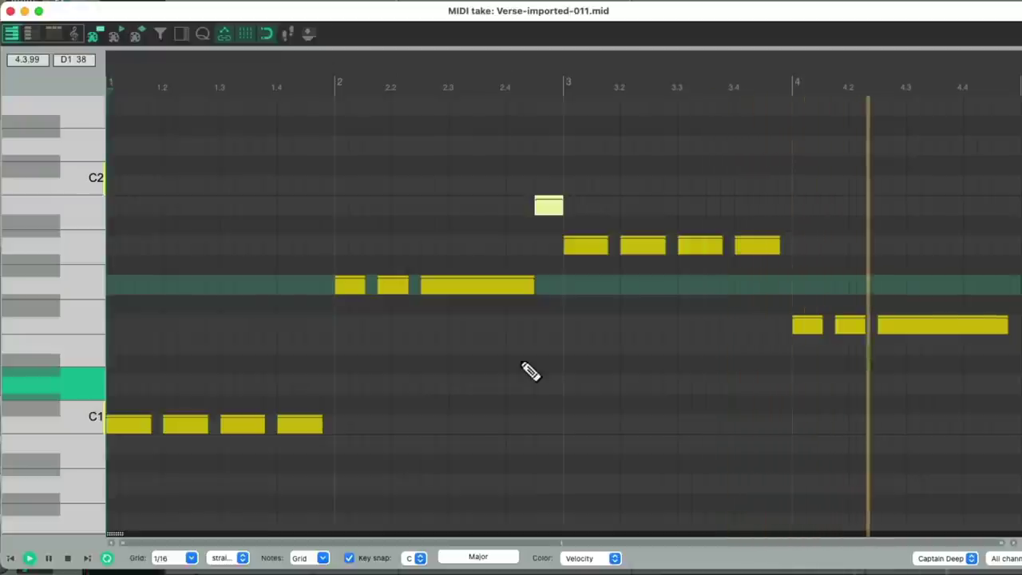
pyautogui.press('space')
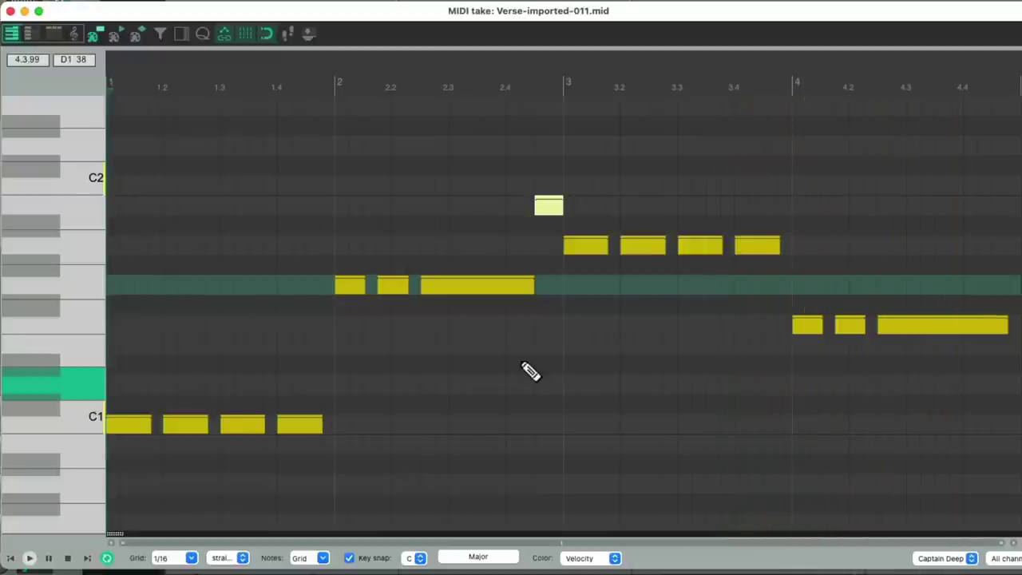
# Trim the long F1 note in bar 4, fill the freed space with a short G1 note, and play back the bassline.
pyautogui.hscroll(5, 530, 372)
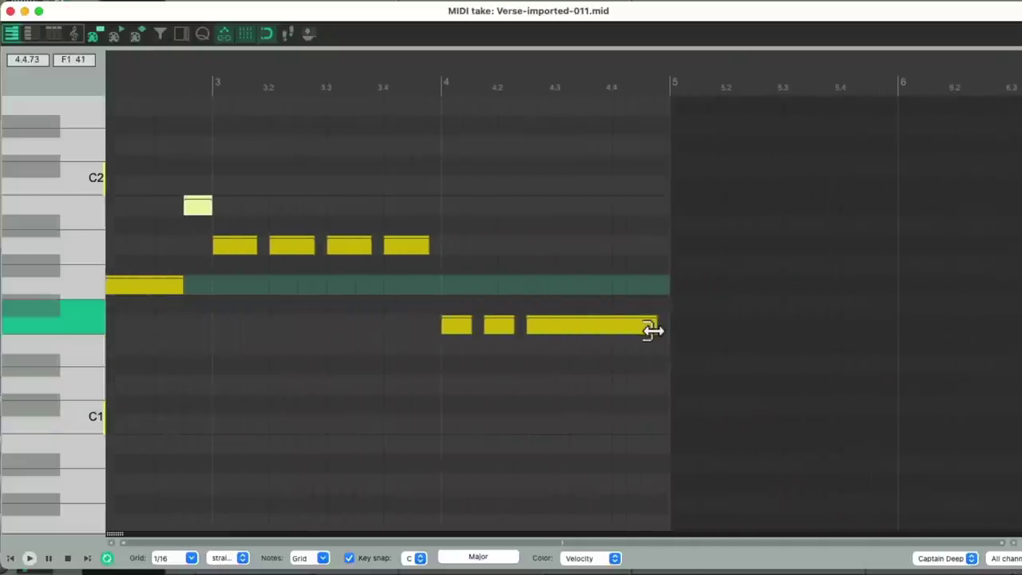
pyautogui.moveTo(653, 326); pyautogui.dragTo(641, 326)
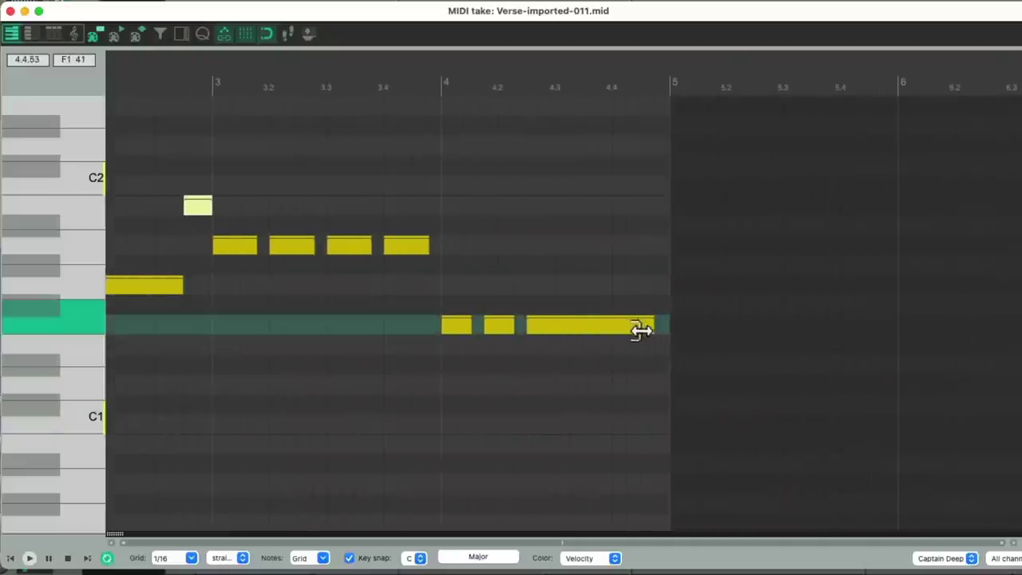
pyautogui.click(645, 288)
pyautogui.click(441, 84)
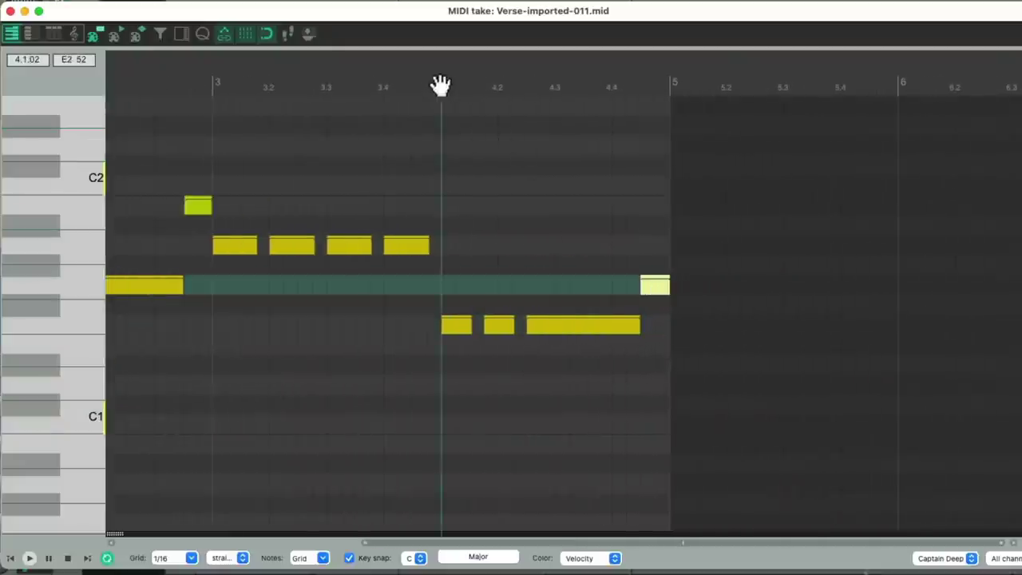
pyautogui.press('space')
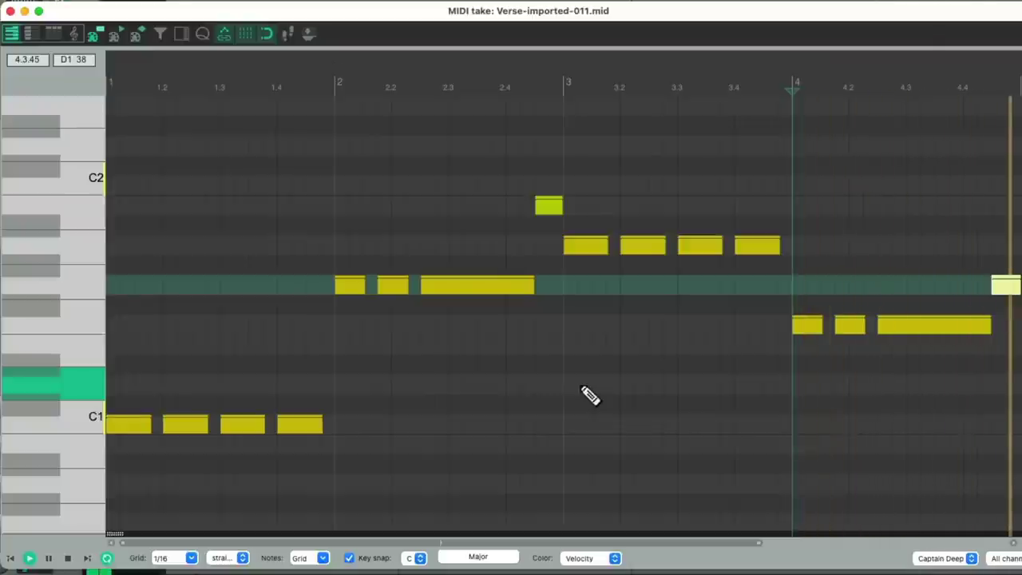
pyautogui.press('space')
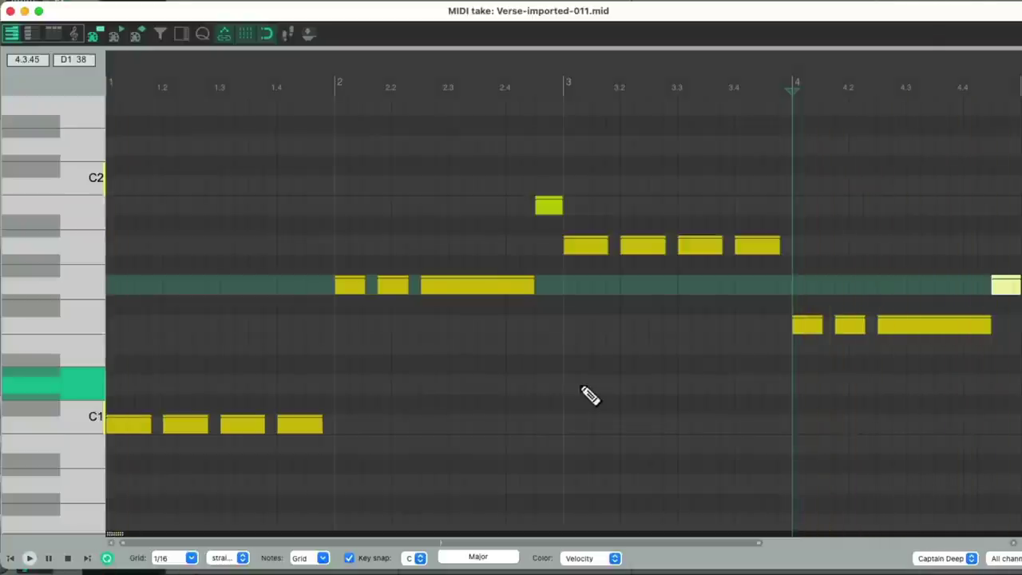
# Close the MIDI editor and add a new track named Captain Melody below Captain Deep.
pyautogui.click(10, 11)
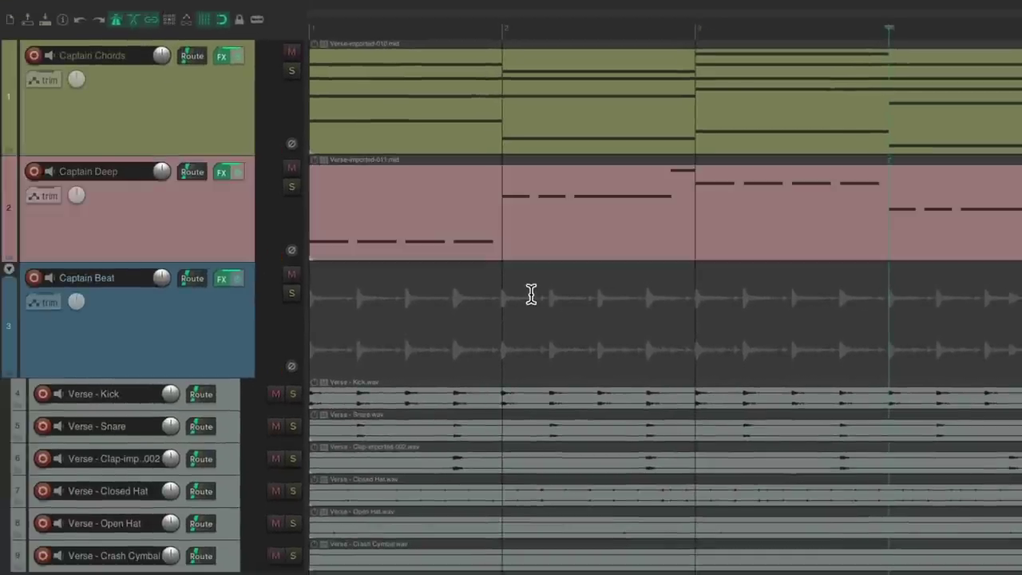
pyautogui.click(138, 211)
pyautogui.hotkey('ctrl', 't')
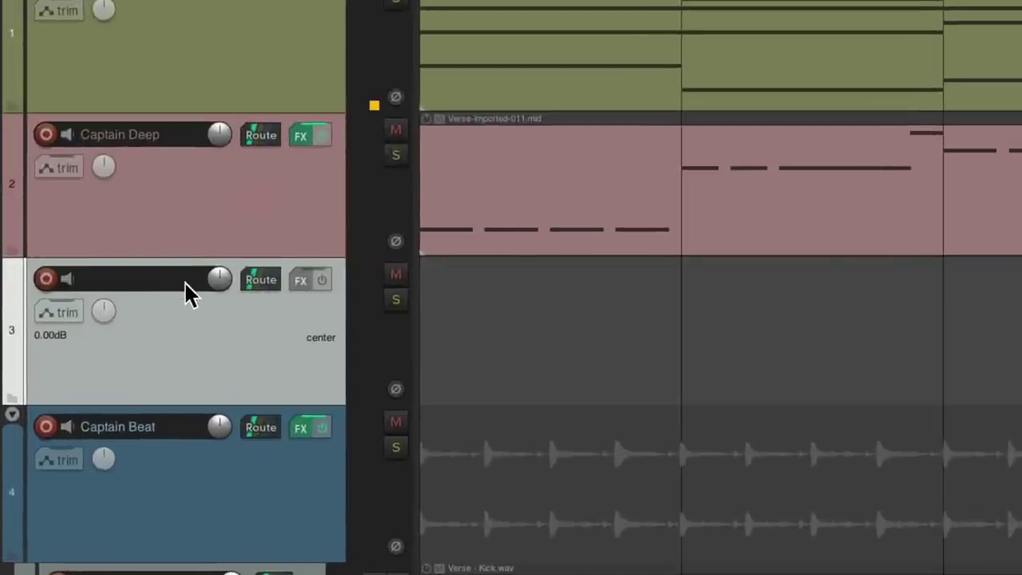
pyautogui.doubleClick(184, 282)
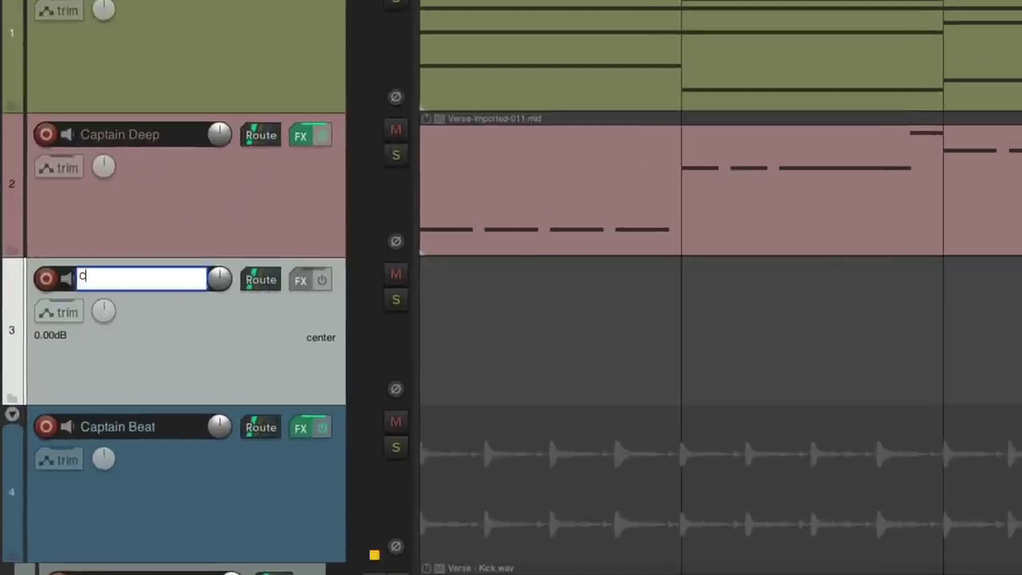
pyautogui.write('Captain Melody')
pyautogui.press('Return')
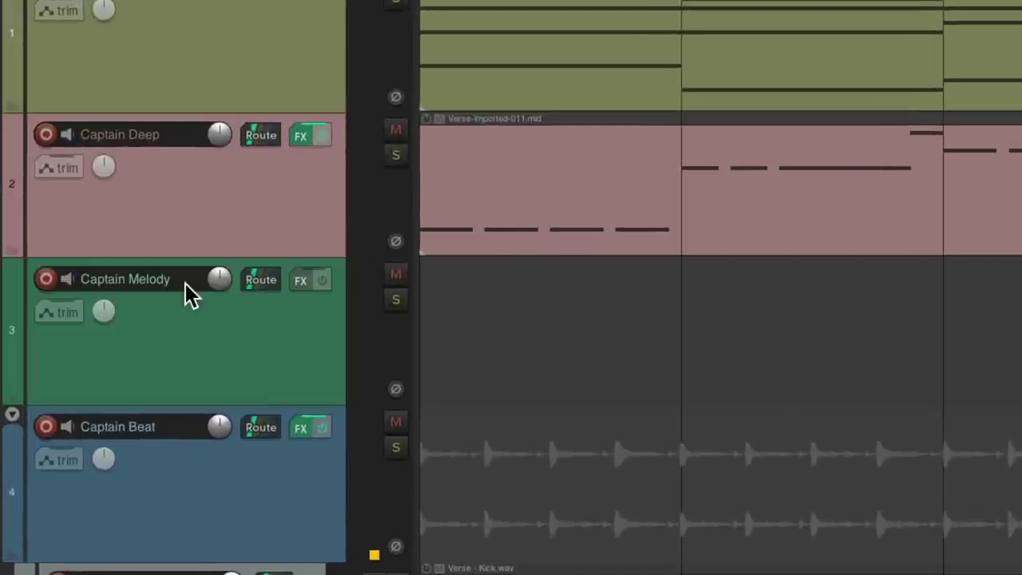
# Load the Captain Melody instrument on the new track and connect it to Captain Chords.
pyautogui.click(299, 282)
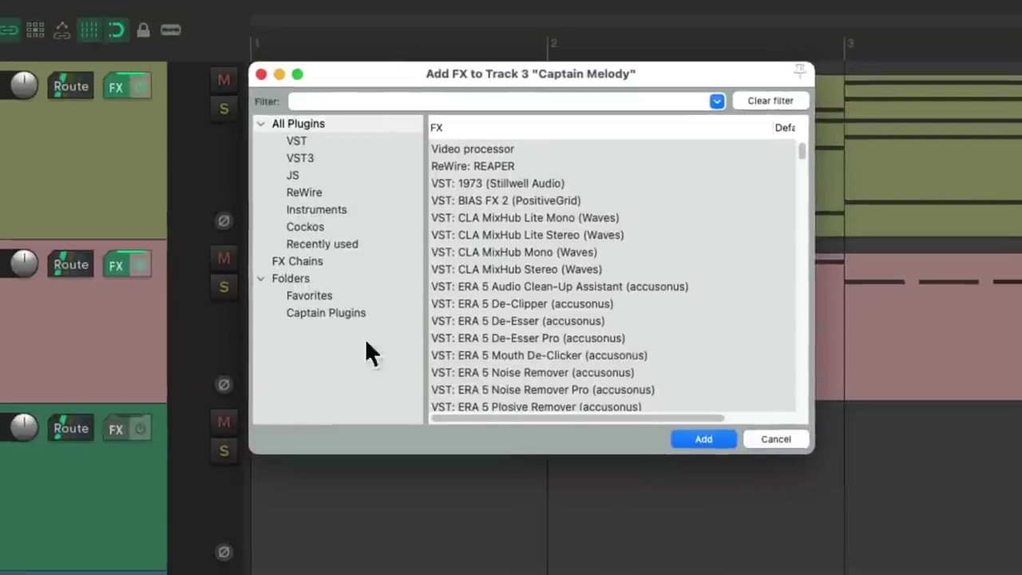
pyautogui.click(392, 313)
pyautogui.click(584, 201)
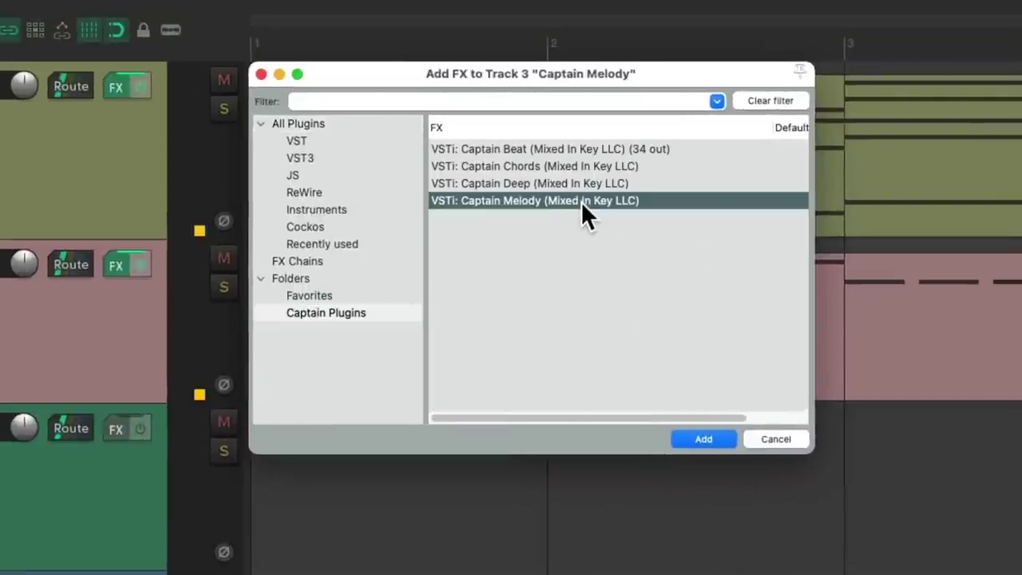
pyautogui.doubleClick(558, 201)
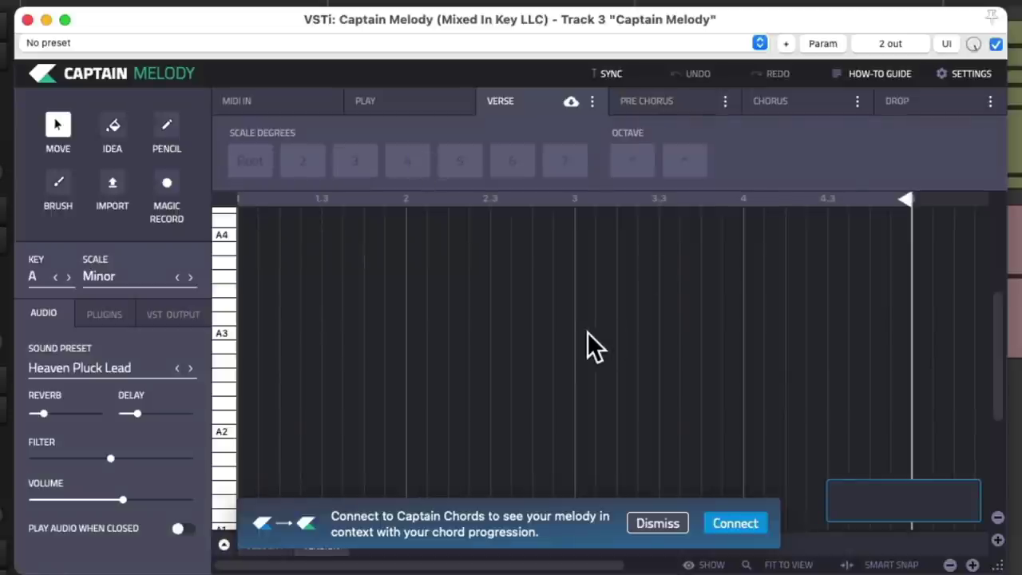
pyautogui.click(736, 527)
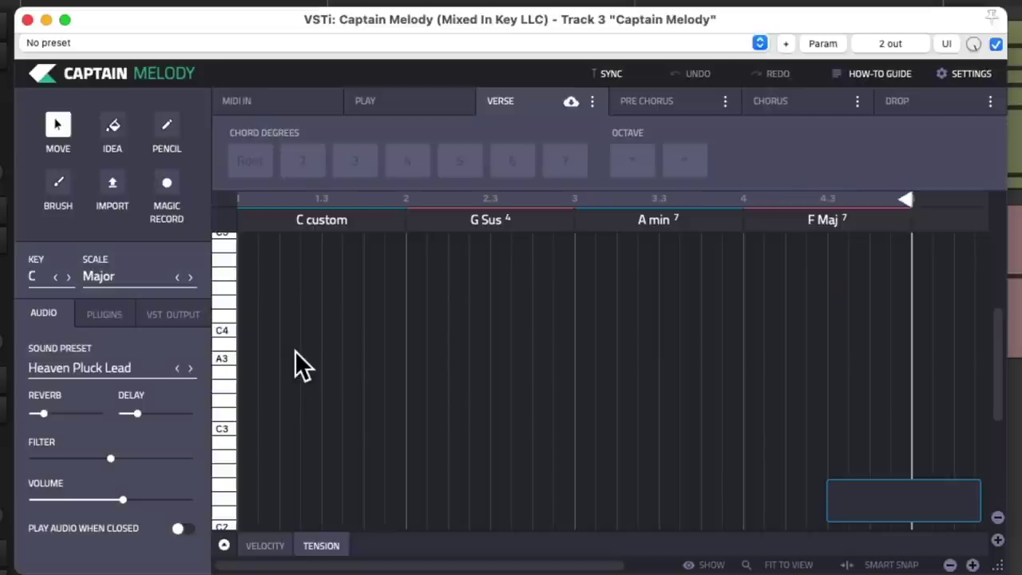
# Enter a melody by hand in Verse bars 1 and 2: C4, C4, A3, F3, D3, A3, C4, G3, E3.
pyautogui.doubleClick(249, 330)
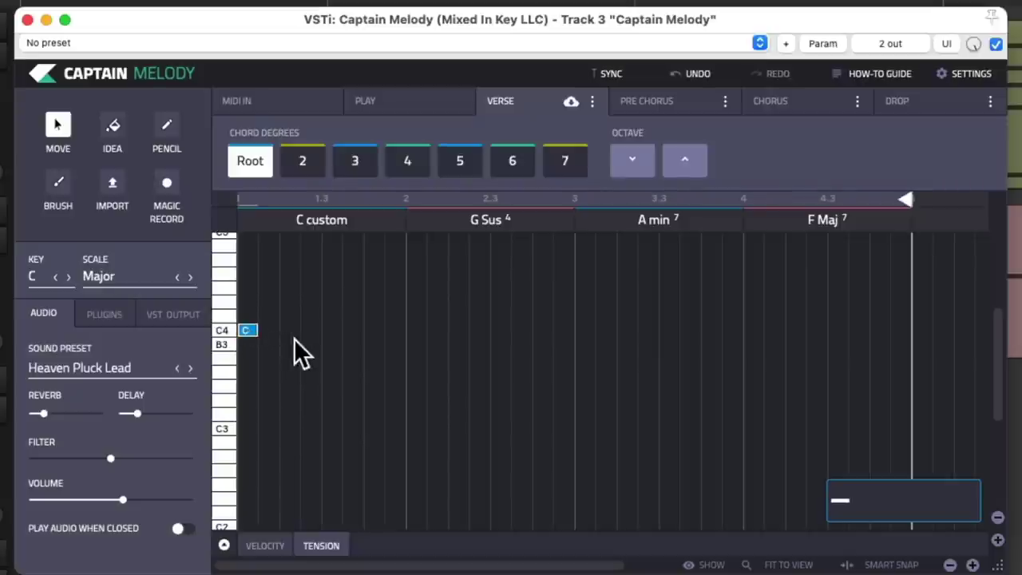
pyautogui.doubleClick(290, 330)
pyautogui.doubleClick(310, 358)
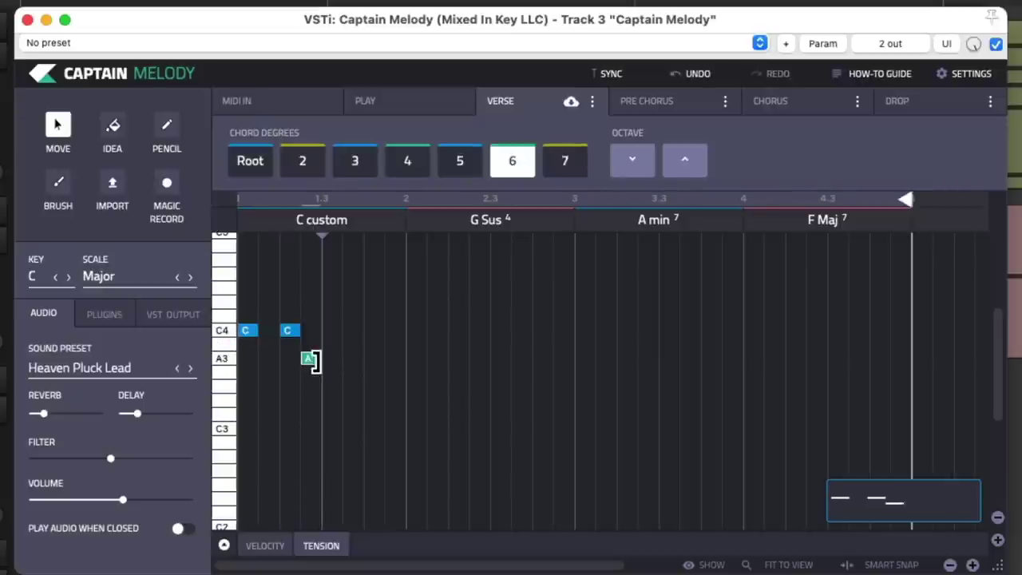
pyautogui.doubleClick(353, 385)
pyautogui.doubleClick(393, 414)
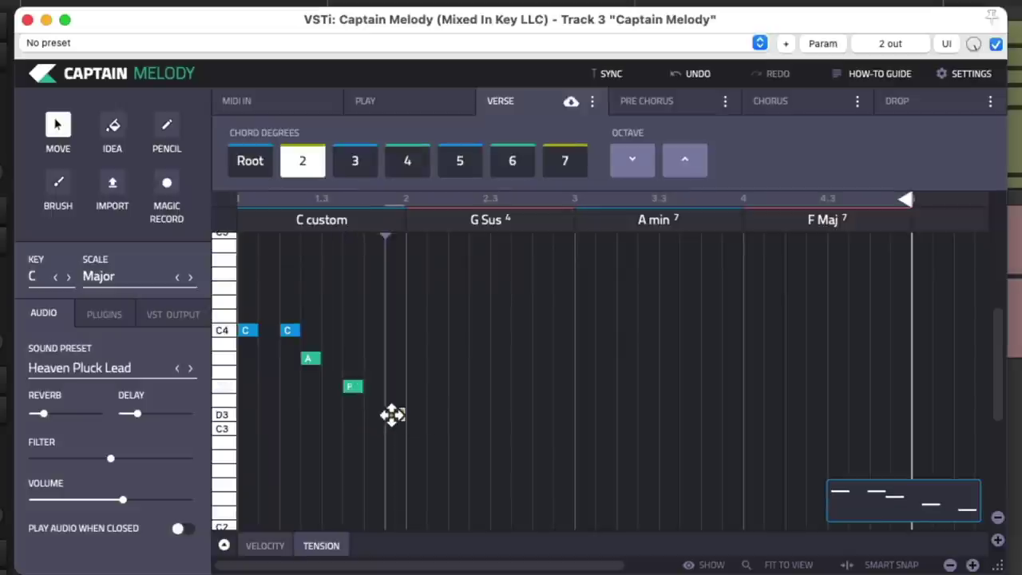
pyautogui.doubleClick(436, 357)
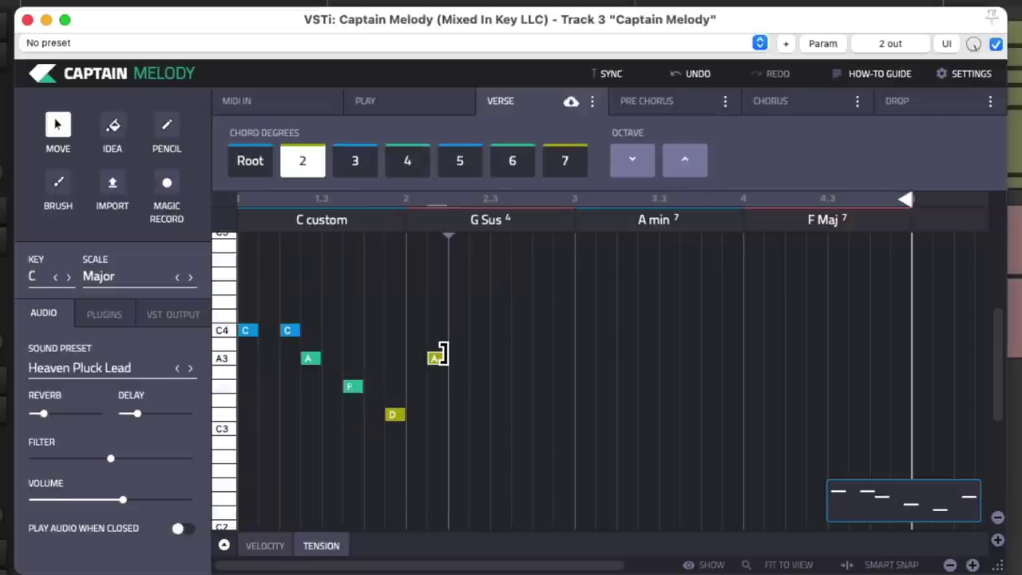
pyautogui.doubleClick(500, 330)
pyautogui.doubleClick(541, 372)
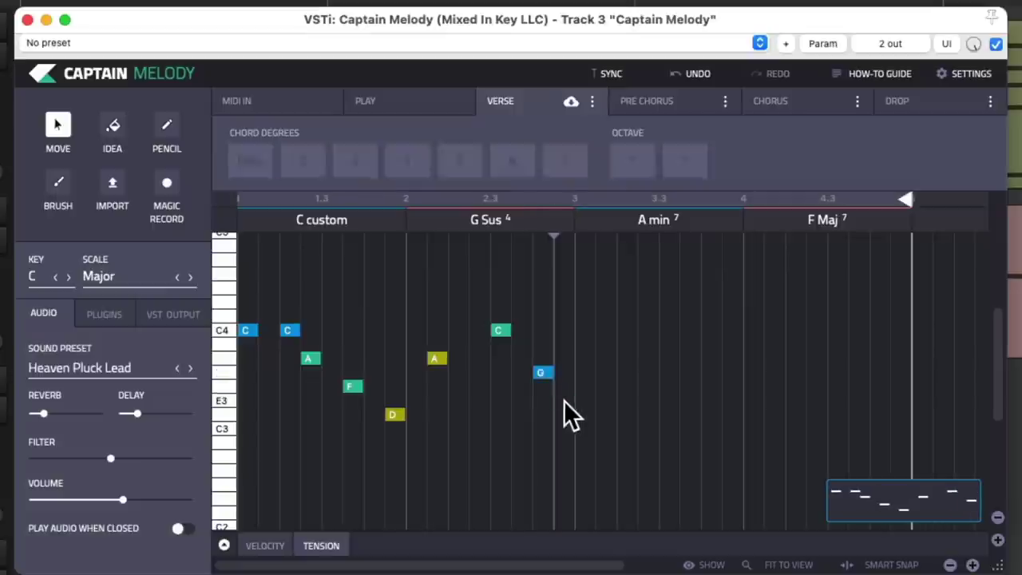
pyautogui.doubleClick(564, 400)
# Shorten the Verse melody loop to end at bar 3 and play it back.
pyautogui.moveTo(910, 198); pyautogui.dragTo(572, 201)
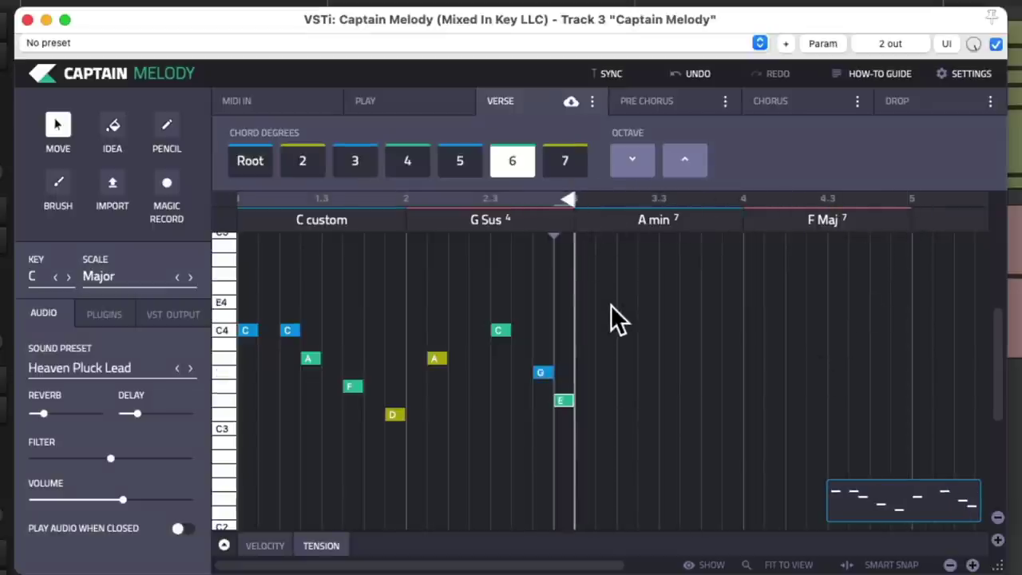
pyautogui.press('space')
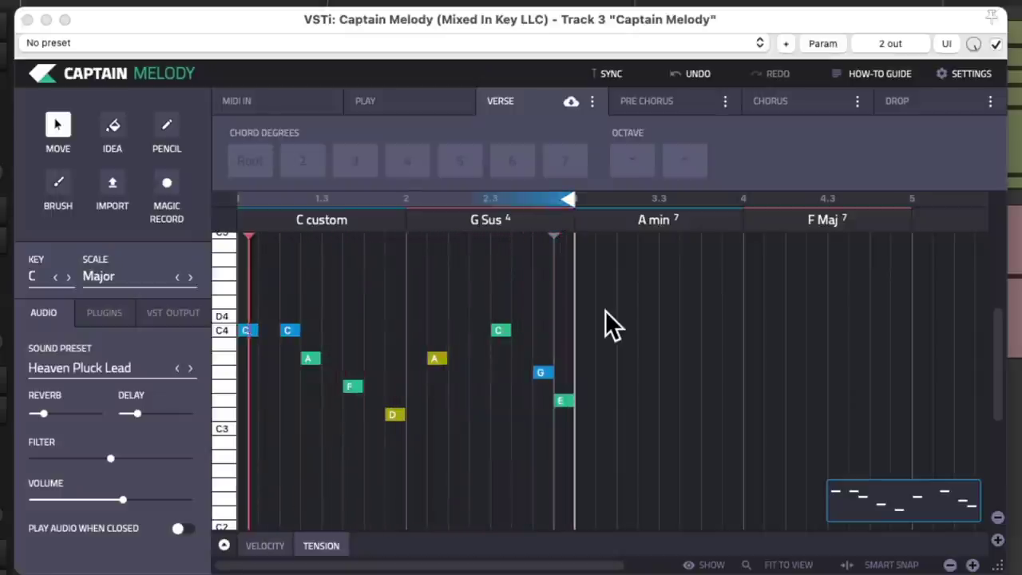
pyautogui.press('space')
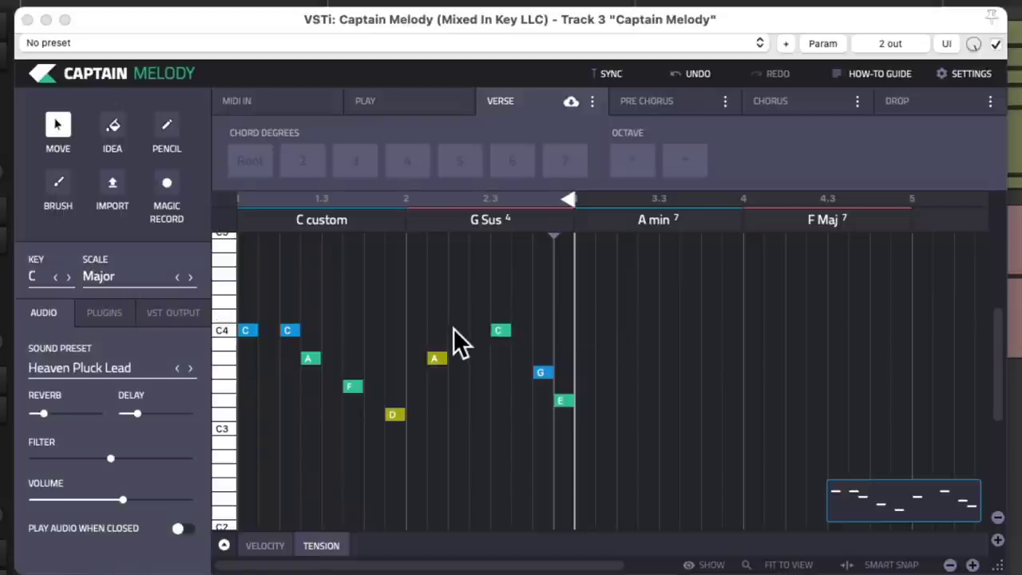
# Add an Idea region over the first two bars of the Verse and generate a random melody in it.
pyautogui.click(112, 127)
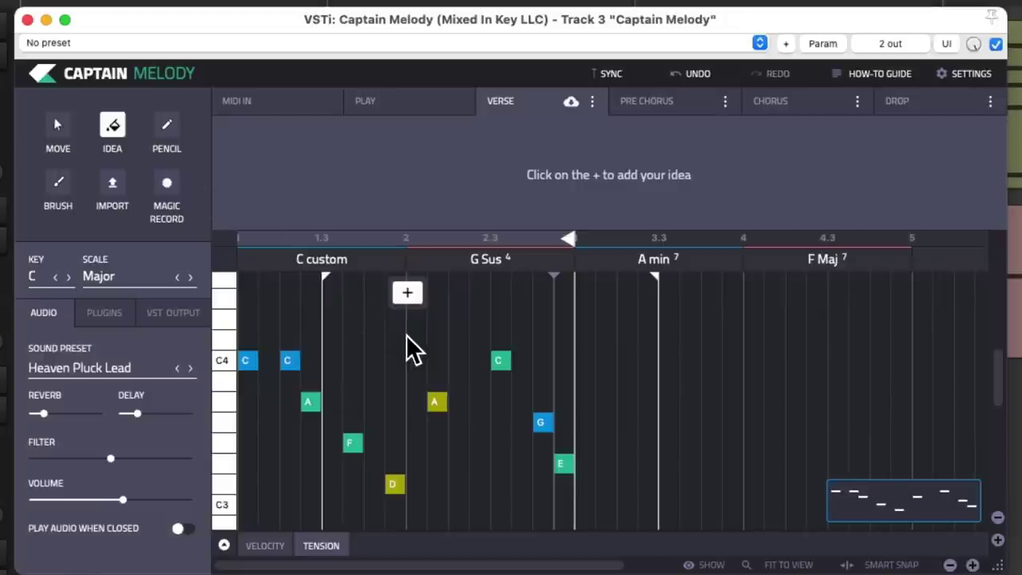
pyautogui.click(259, 296)
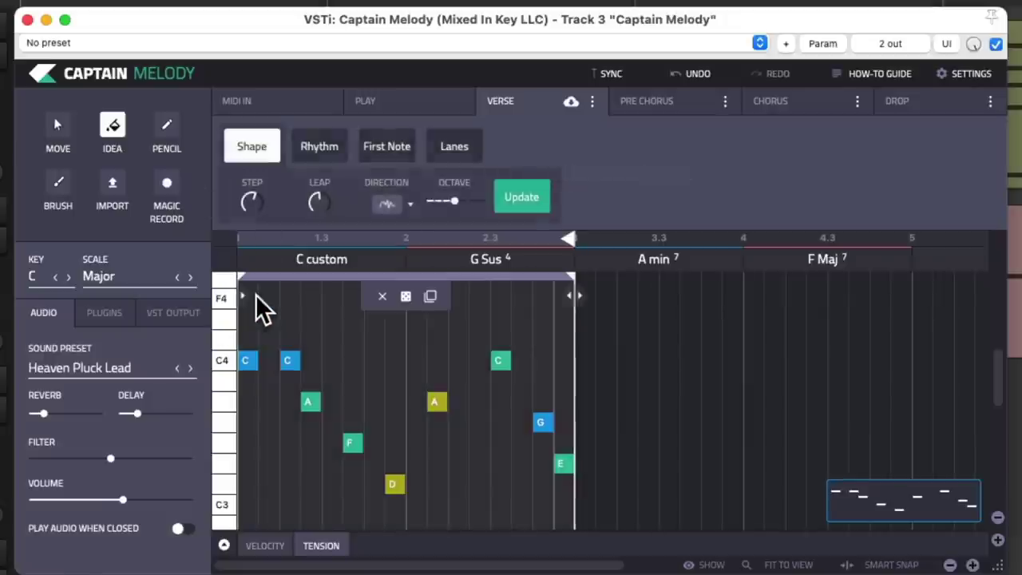
pyautogui.click(405, 297)
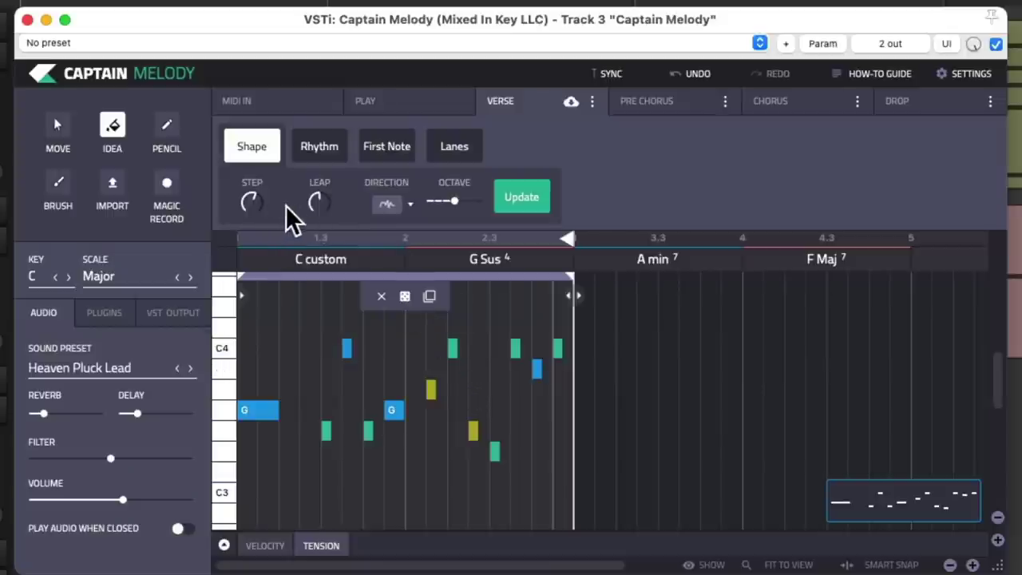
# Set the idea shape's Step to 0% and its Leap to the minimum, and audition the melody.
pyautogui.moveTo(254, 210); pyautogui.dragTo(240, 331)
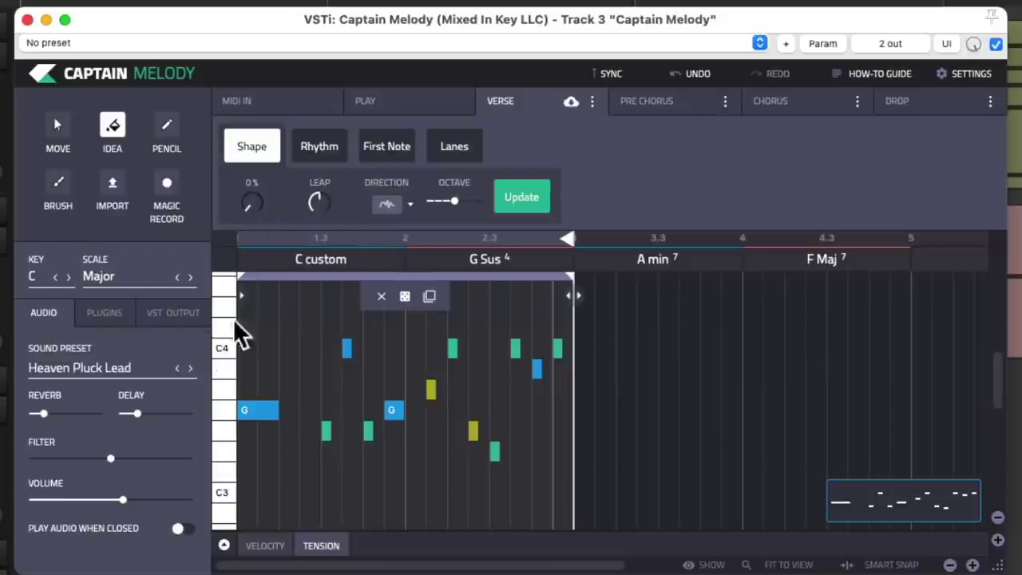
pyautogui.moveTo(327, 211); pyautogui.dragTo(331, 440)
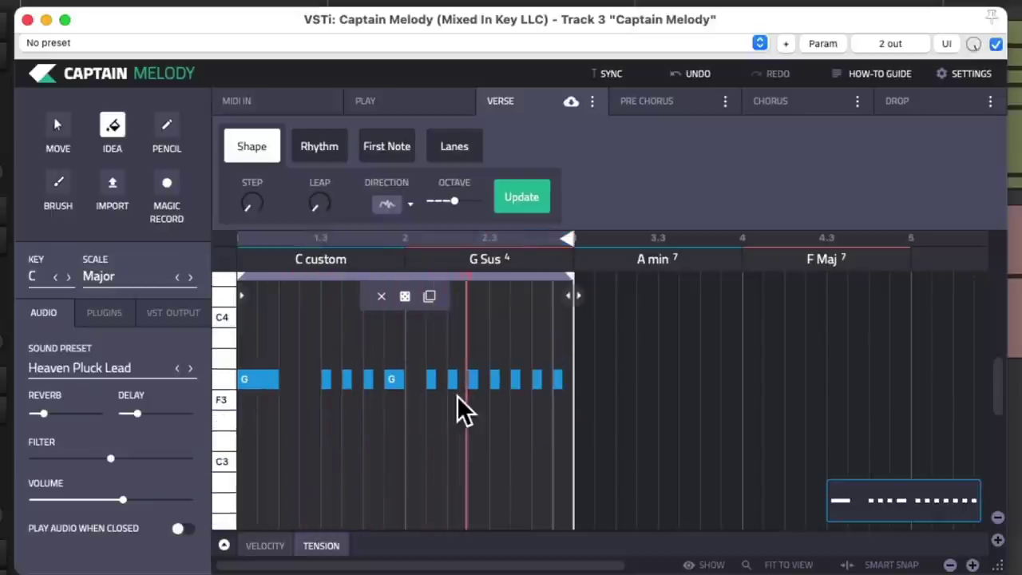
pyautogui.press('space')
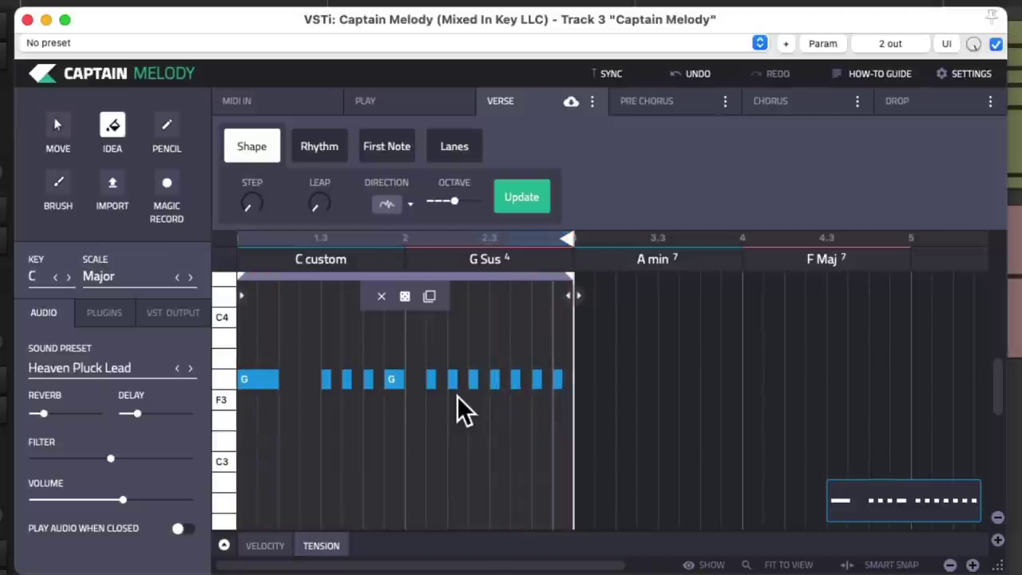
# Adjust the idea's rhythm Density for a sparser pattern with fewer notes and play it back.
pyautogui.click(334, 154)
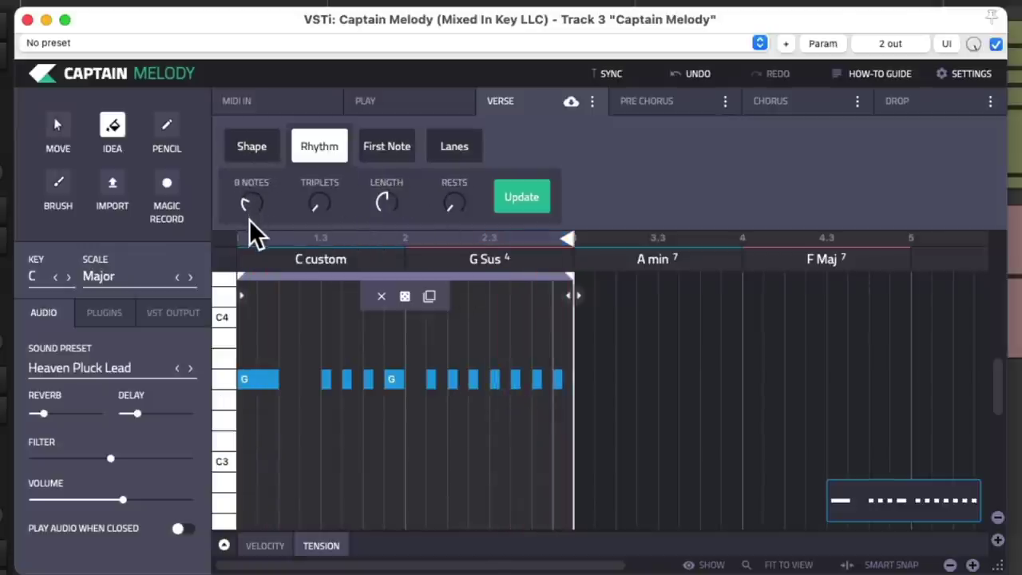
pyautogui.moveTo(249, 227); pyautogui.dragTo(276, 253)
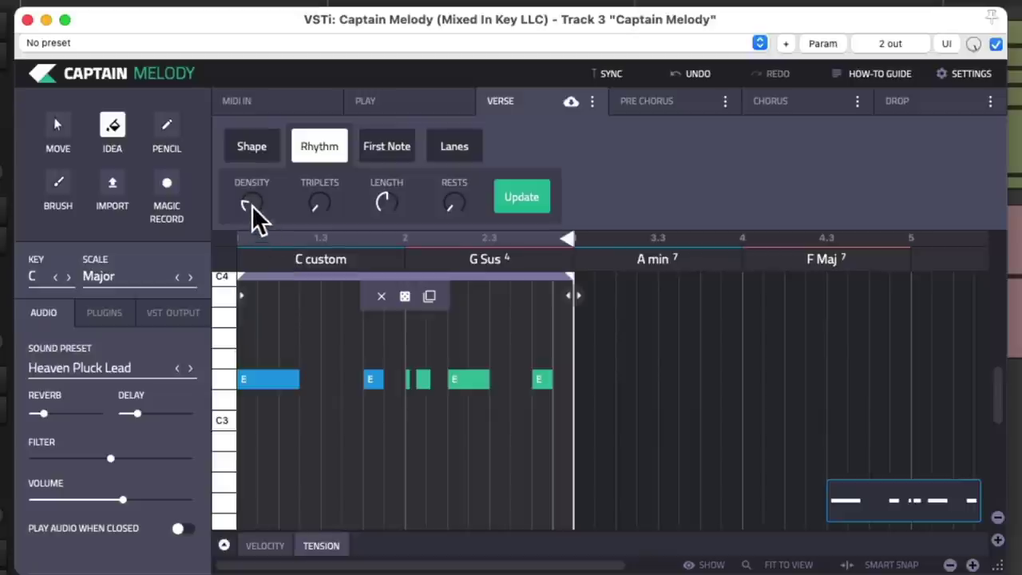
pyautogui.press('space')
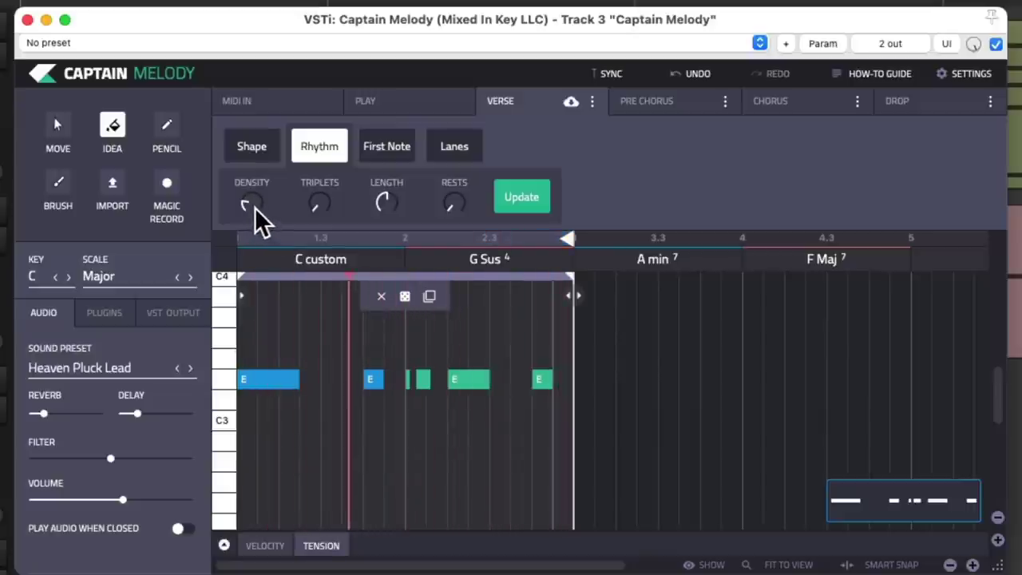
# Raise the idea's rhythm Density slightly and increase its shape's Step so the notes vary in pitch.
pyautogui.moveTo(255, 207); pyautogui.dragTo(255, 199)
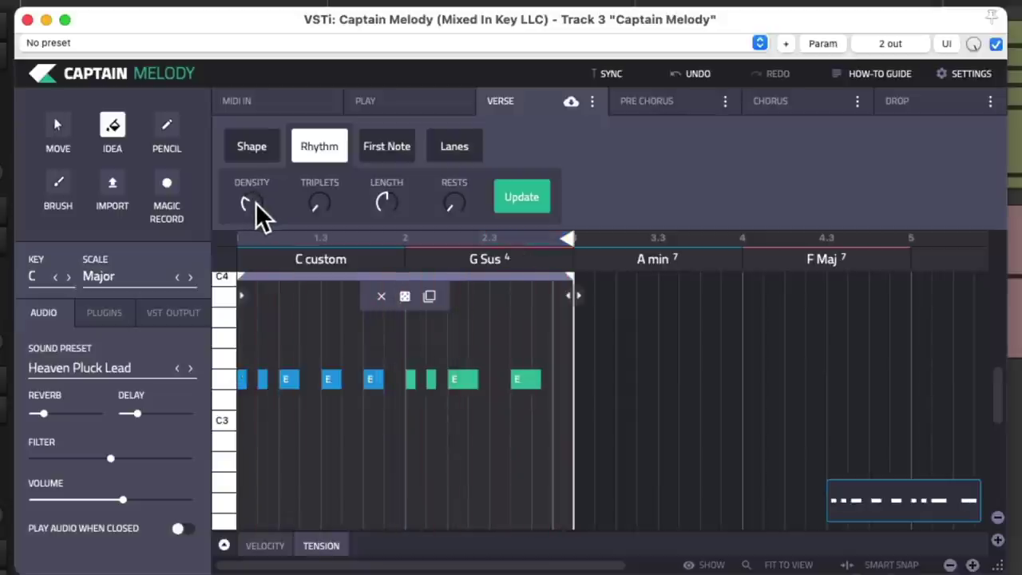
pyautogui.click(267, 160)
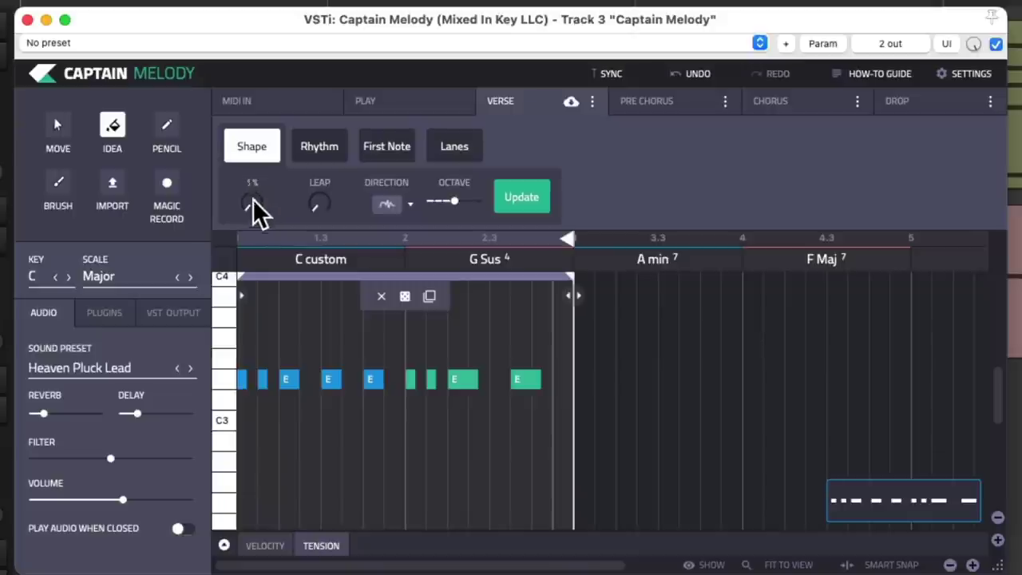
pyautogui.moveTo(260, 185); pyautogui.dragTo(271, 212)
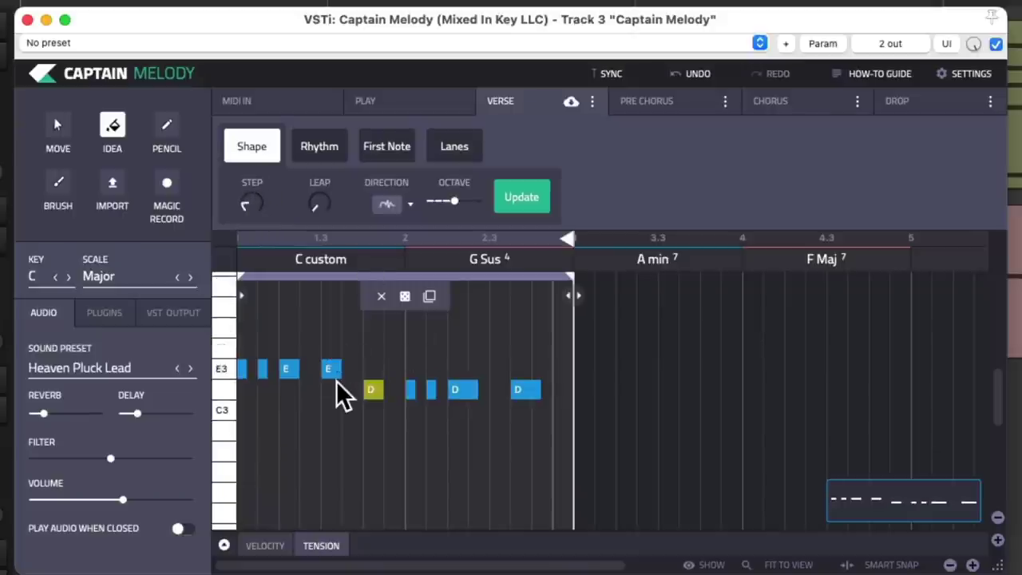
pyautogui.moveTo(254, 195); pyautogui.dragTo(285, 244)
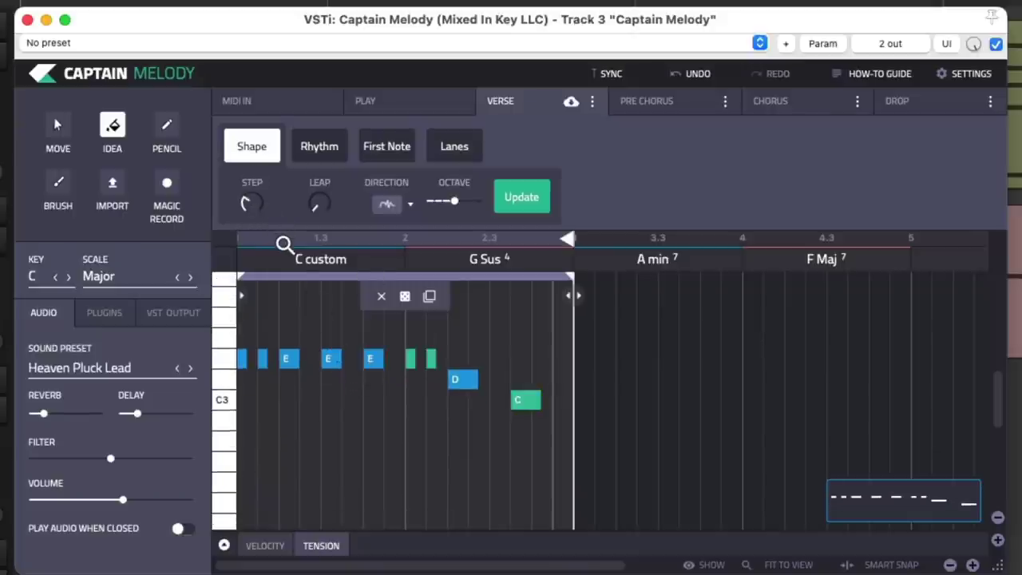
pyautogui.moveTo(257, 210); pyautogui.dragTo(270, 228)
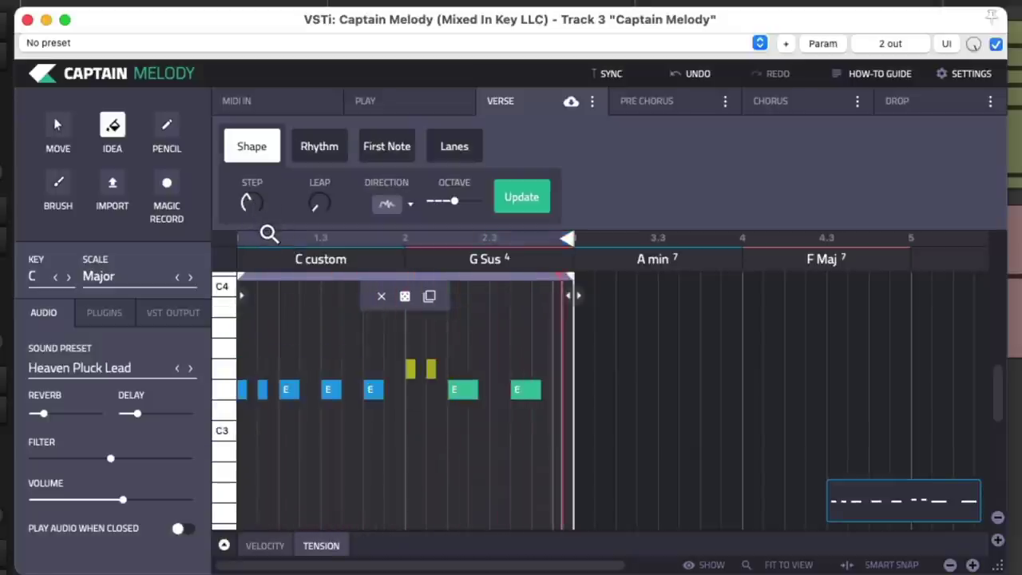
# Raise the idea shape's Leap for larger pitch jumps, and audition several newly randomized melodies.
pyautogui.click(324, 201)
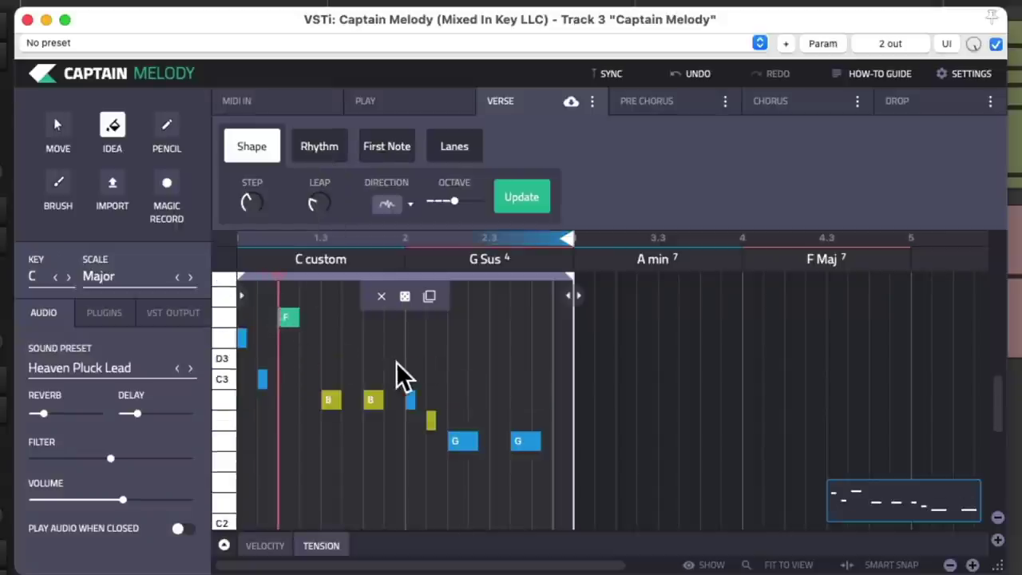
pyautogui.click(315, 209)
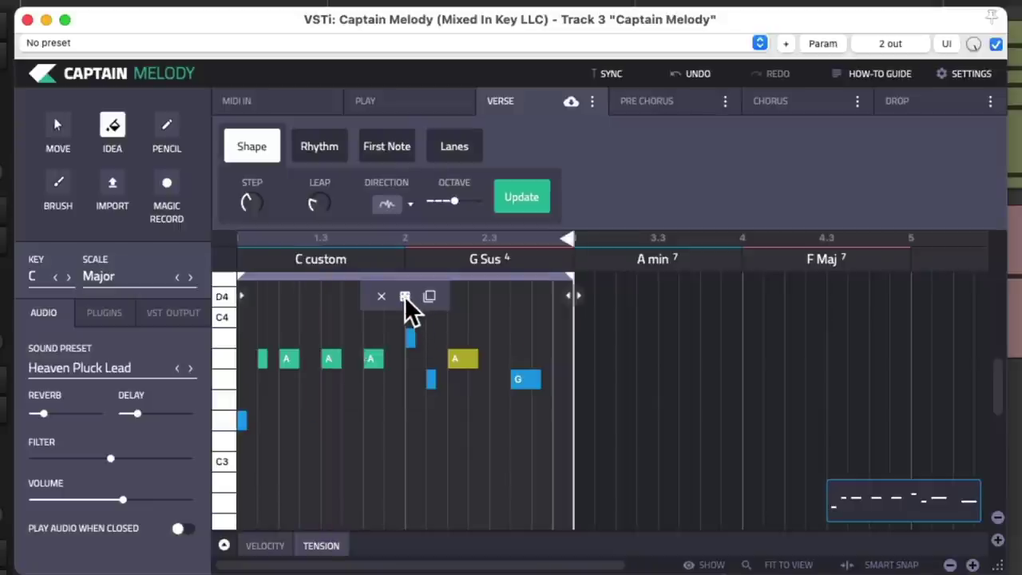
pyautogui.click(405, 297)
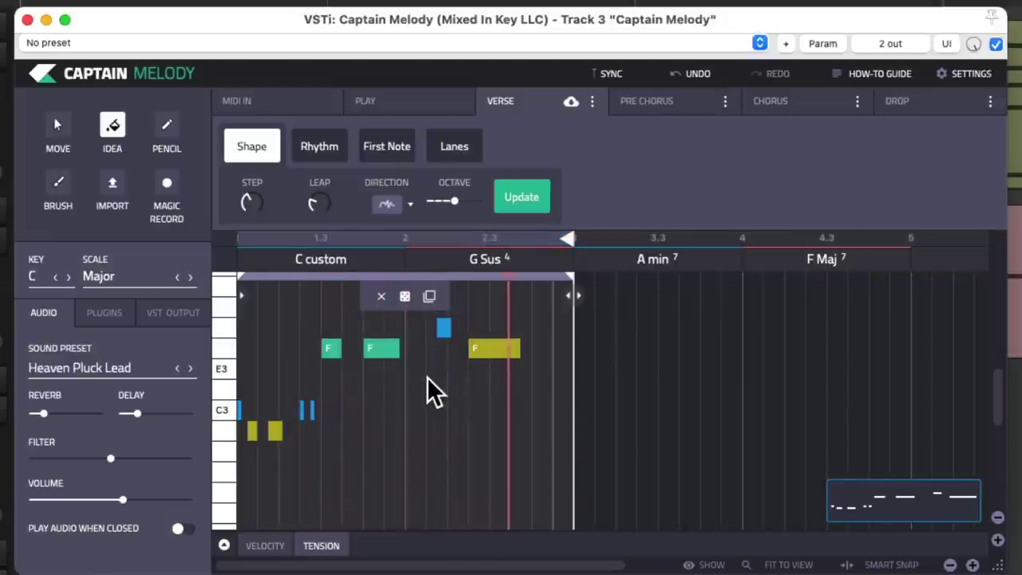
pyautogui.click(405, 297)
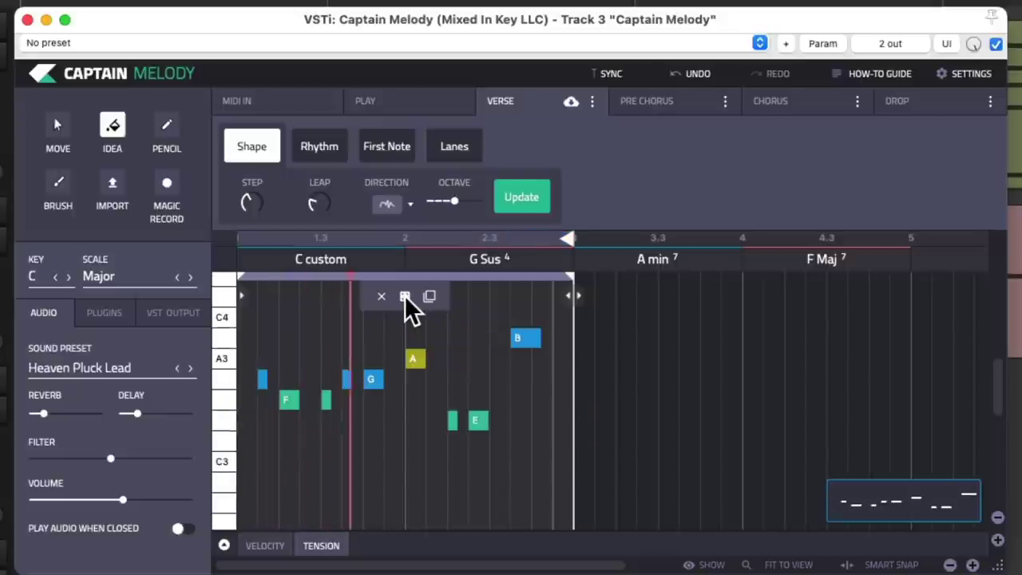
pyautogui.press('space')
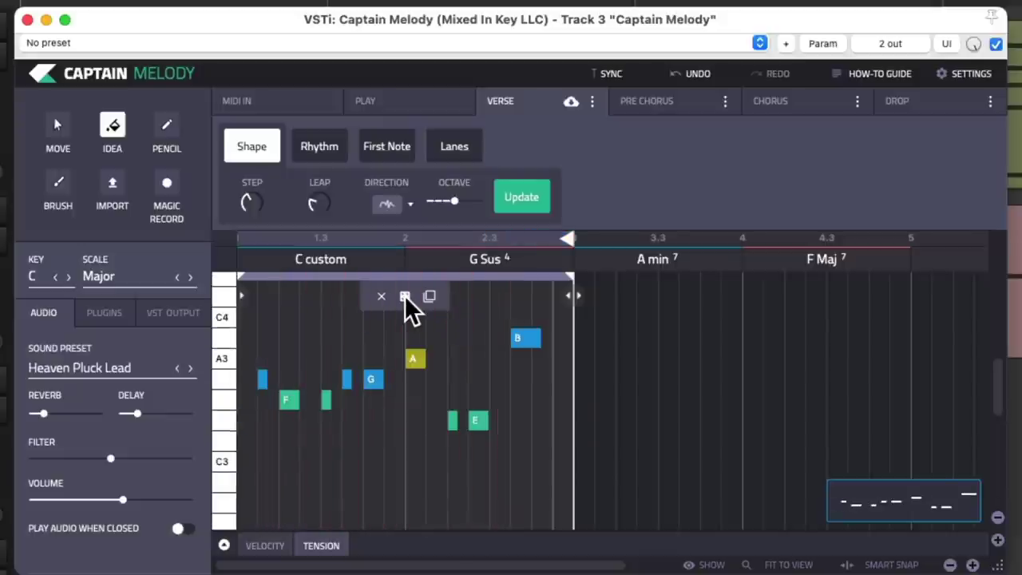
# Change the sound preset to I Like Blu and on to Lead Saw, auditioning newly randomized melodies with each sound.
pyautogui.click(190, 369)
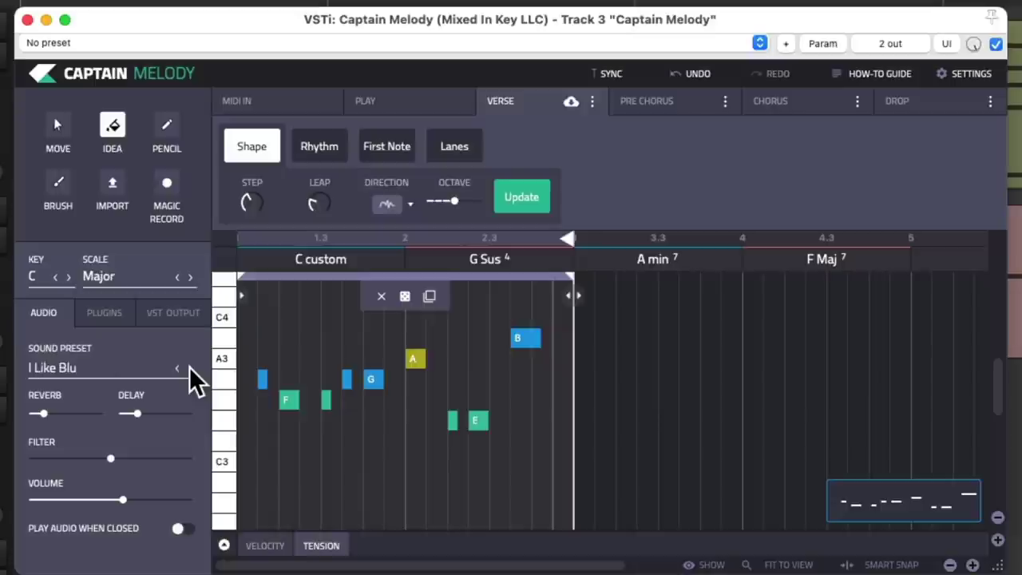
pyautogui.press('space')
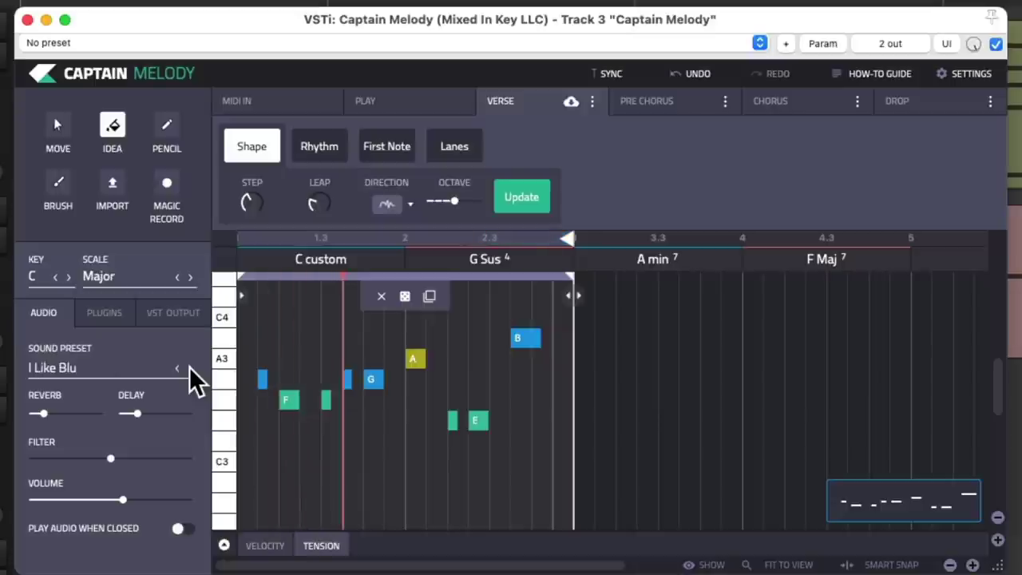
pyautogui.click(405, 298)
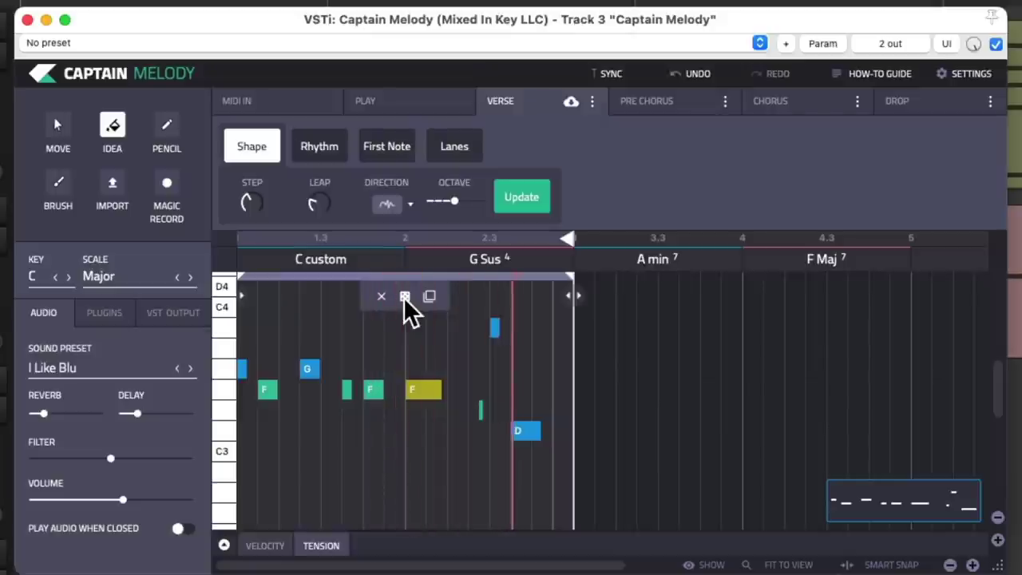
pyautogui.click(405, 298)
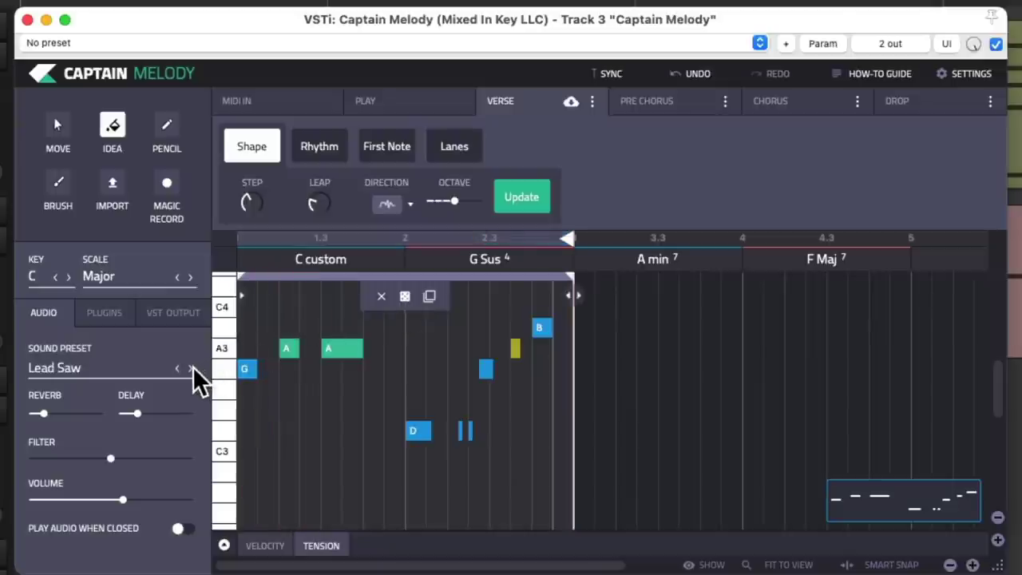
pyautogui.press('space')
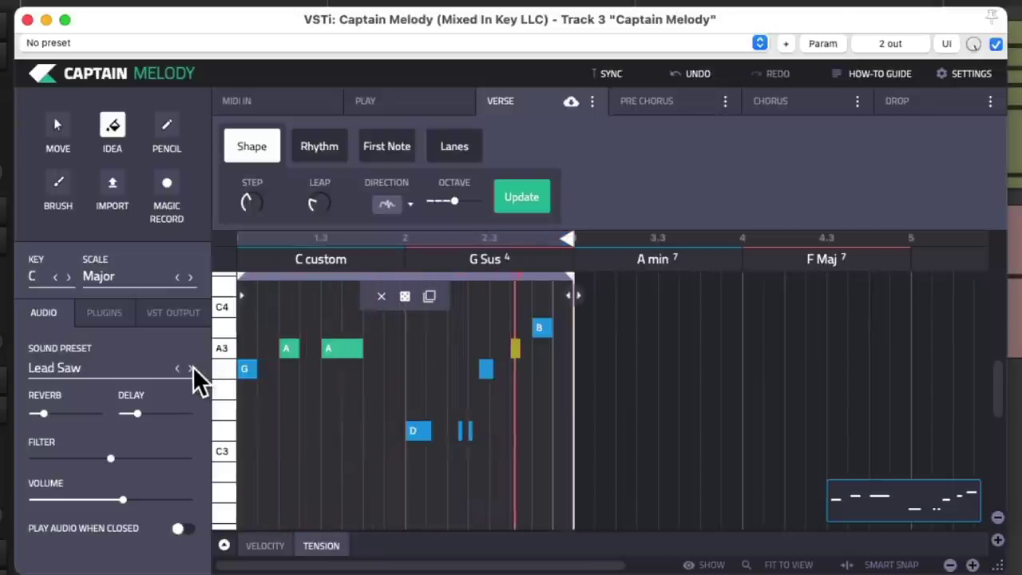
pyautogui.click(405, 296)
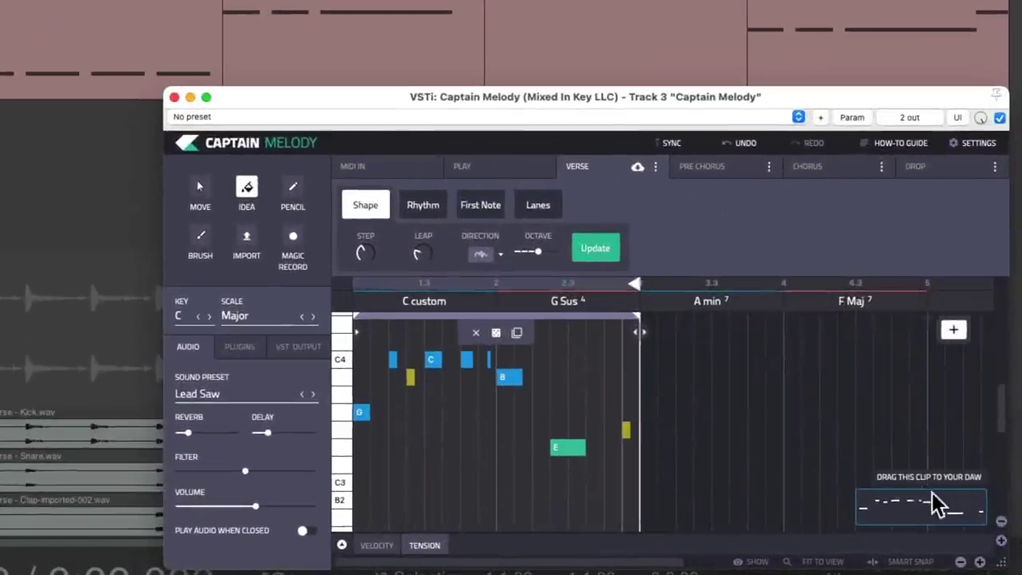
# Place the generated melody clip at bar 1 of the Captain Melody track, set the plugin to MIDI In mode, and close its window.
pyautogui.moveTo(894, 514); pyautogui.dragTo(354, 322)
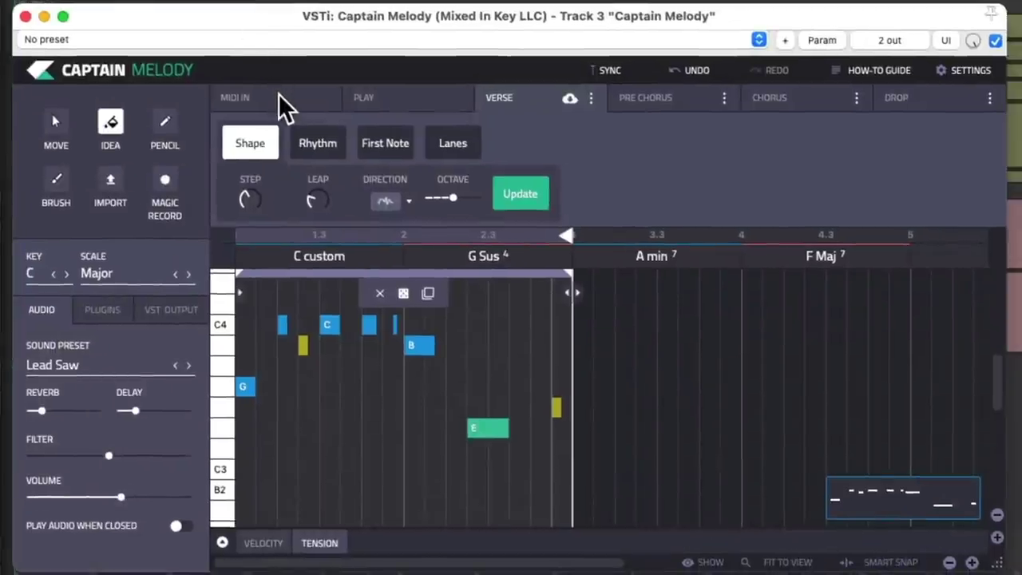
pyautogui.click(281, 106)
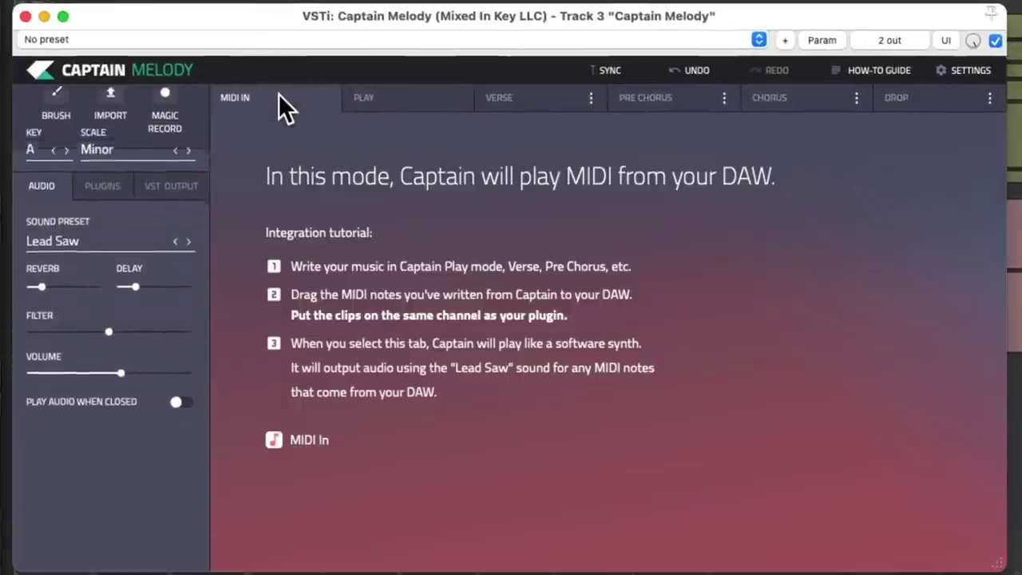
pyautogui.click(25, 16)
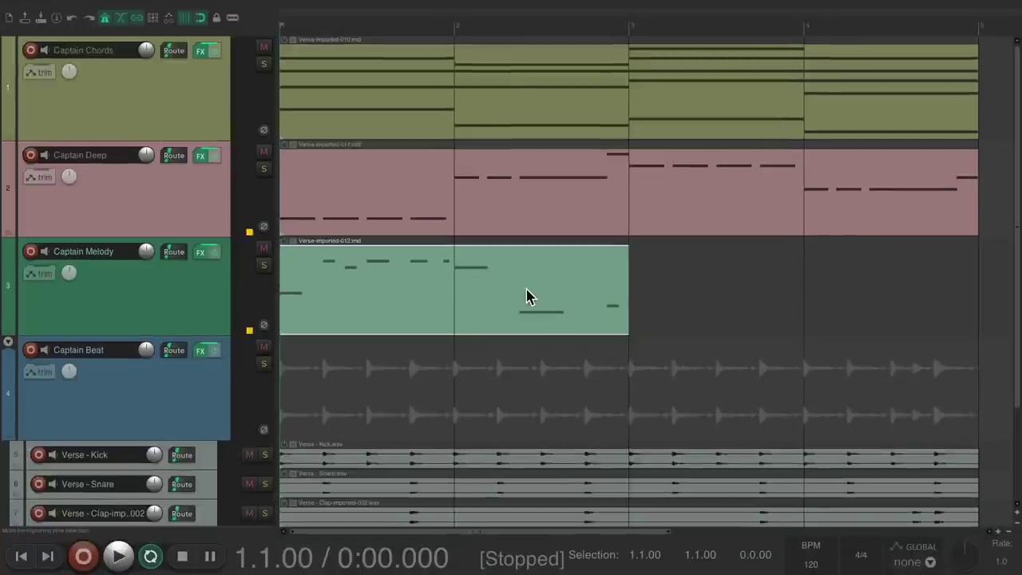
# Unmute the melody clip and play the arrangement to hear it with the chords, bass and drums.
pyautogui.press('space')
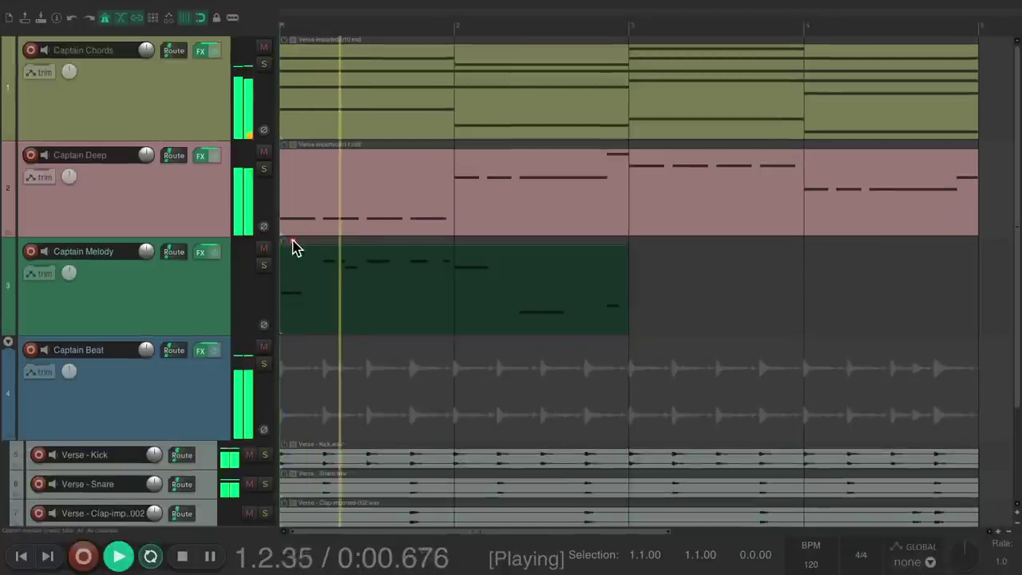
pyautogui.press('space')
pyautogui.click(293, 247)
pyautogui.press('space')
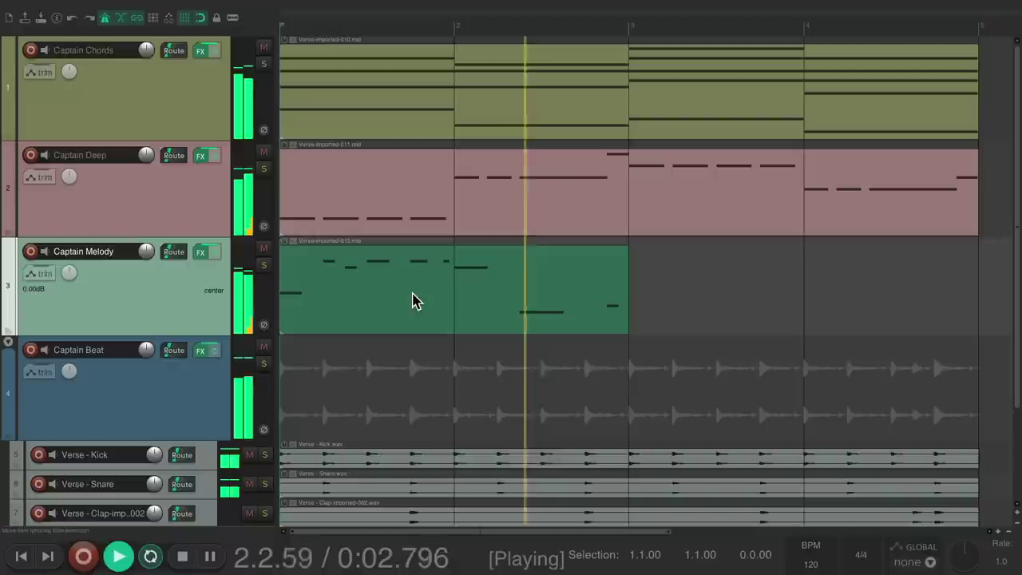
pyautogui.press('space')
# Duplicate the two-bar melody clip to bar 3 and glue both clips into one four-bar item.
pyautogui.click(387, 275)
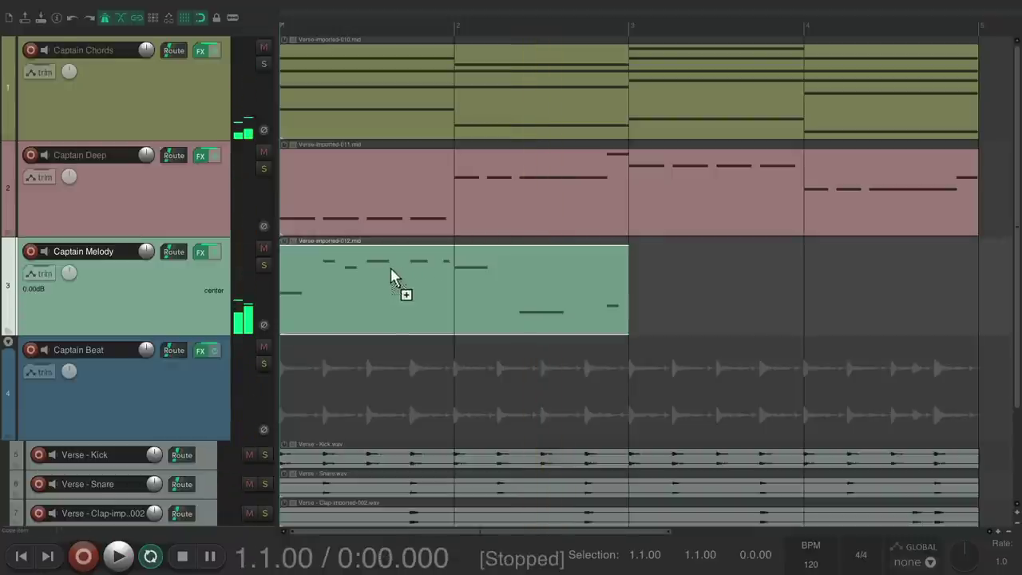
pyautogui.moveTo(392, 279); pyautogui.dragTo(765, 281)
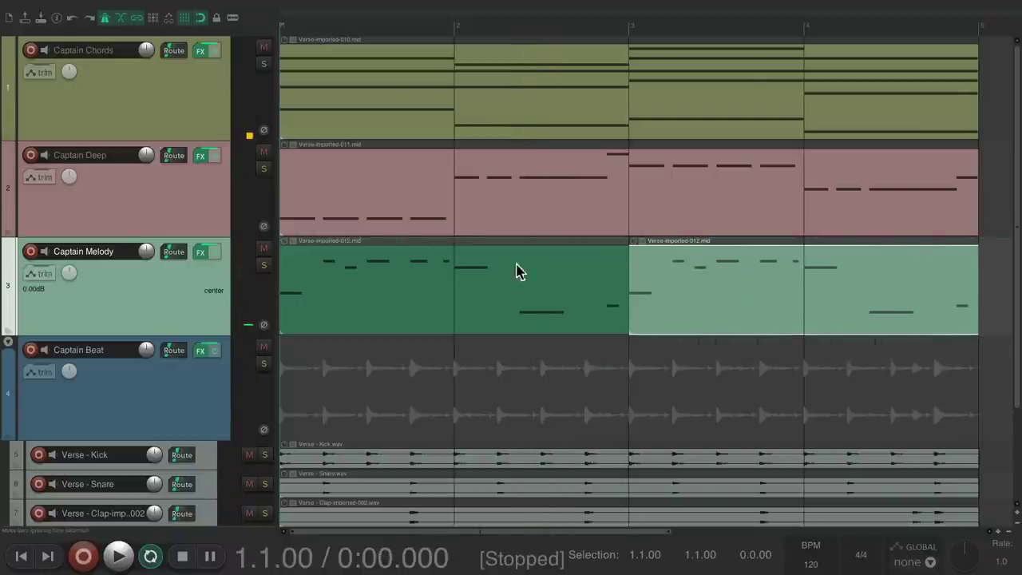
pyautogui.keyDown('super'); pyautogui.click(375, 267); pyautogui.keyUp('super')
pyautogui.rightClick(375, 269)
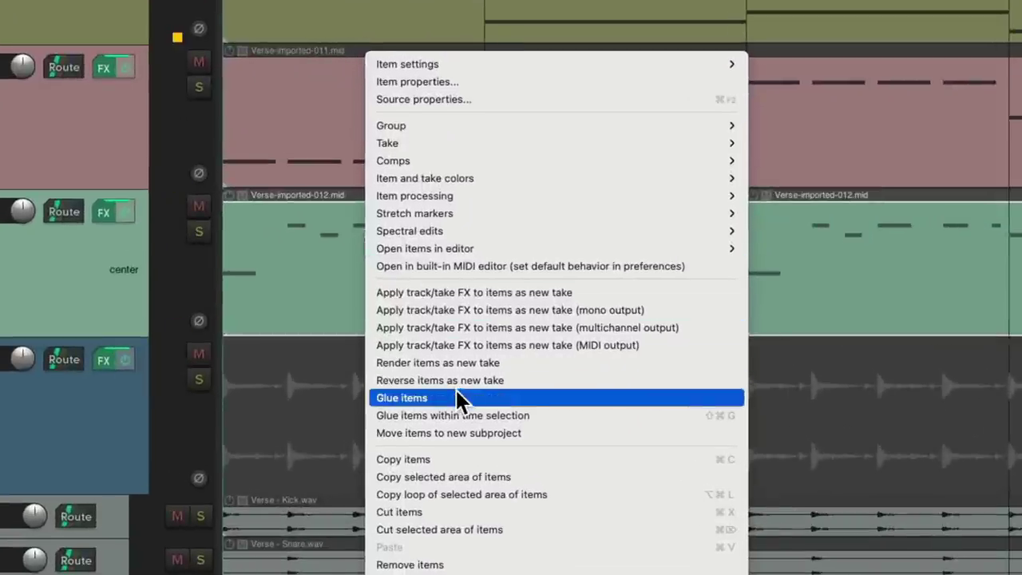
pyautogui.click(458, 397)
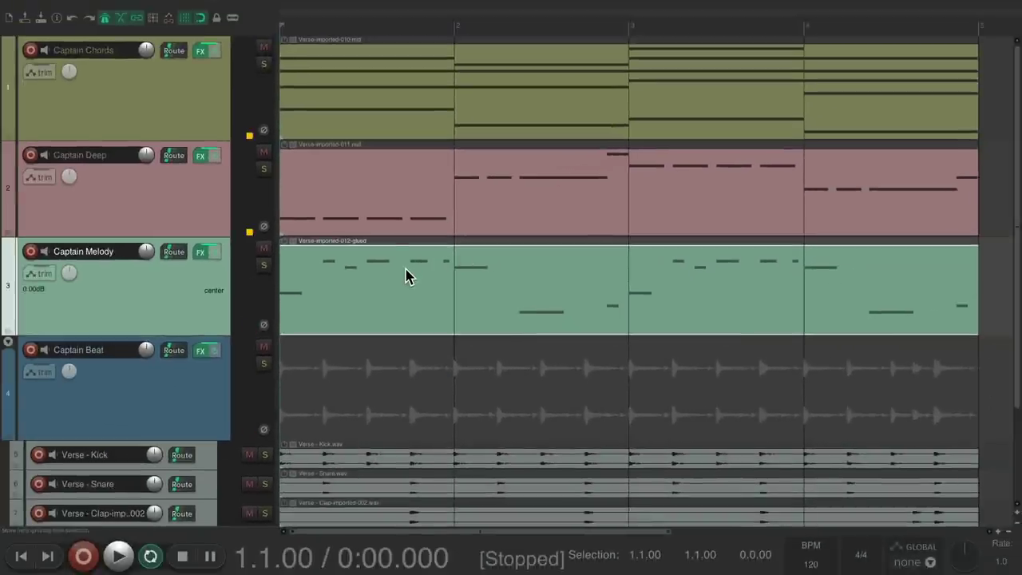
# In the glued melody's MIDI editor, raise bar 4's B3 note to D4 and its E3 note to G3, auditioning the changes.
pyautogui.doubleClick(406, 275)
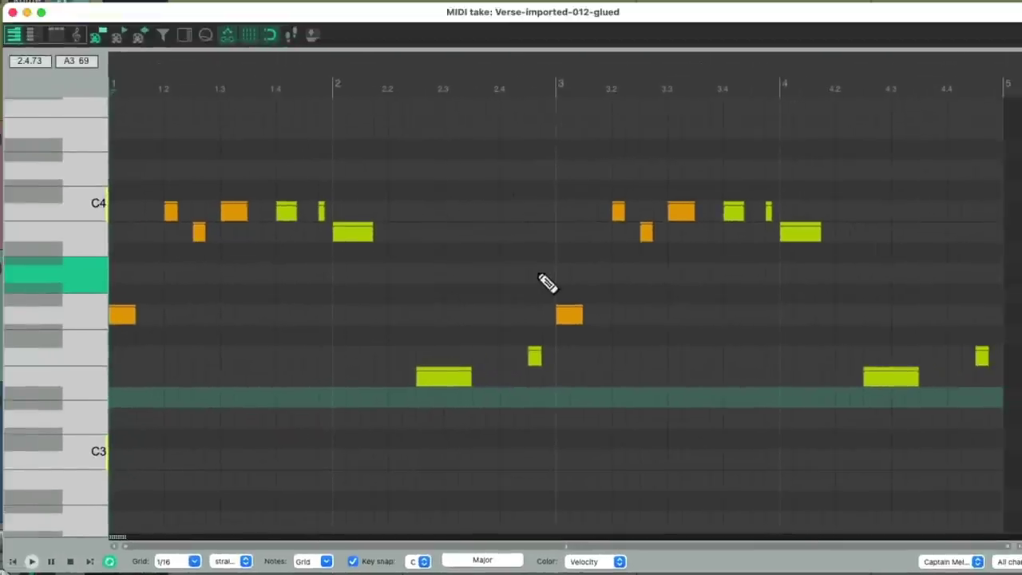
pyautogui.press('space')
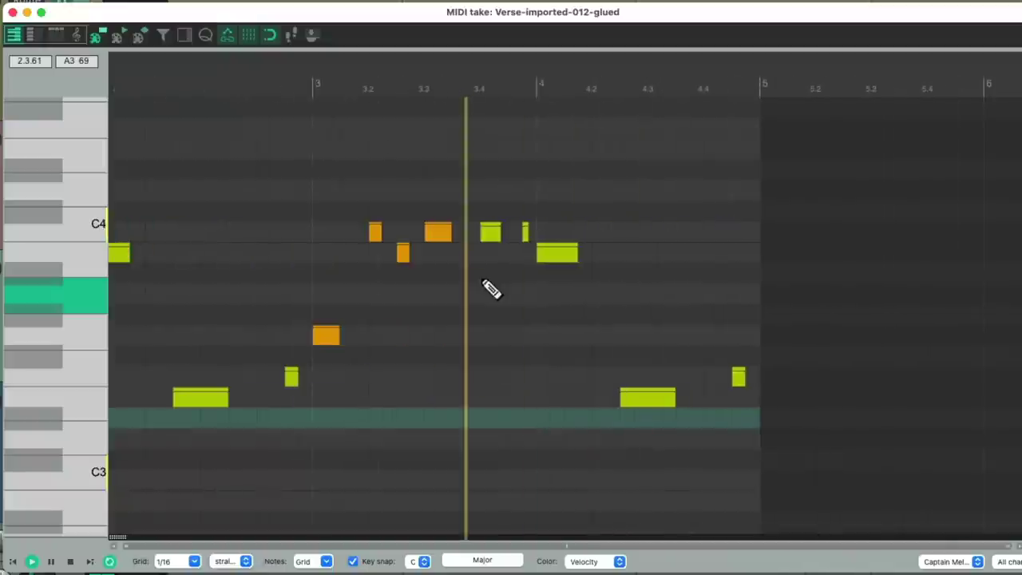
pyautogui.press('space')
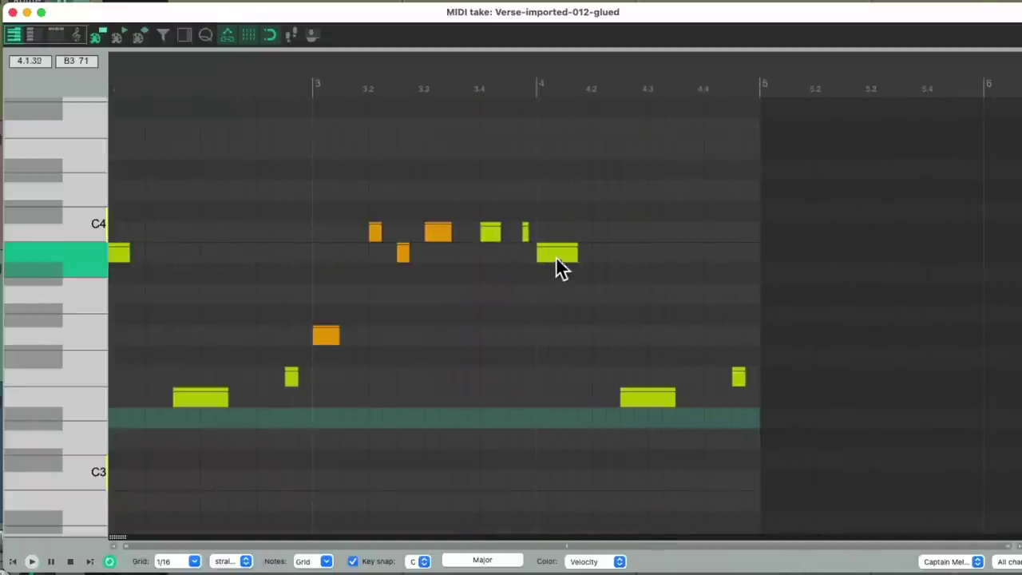
pyautogui.moveTo(557, 257); pyautogui.dragTo(555, 194)
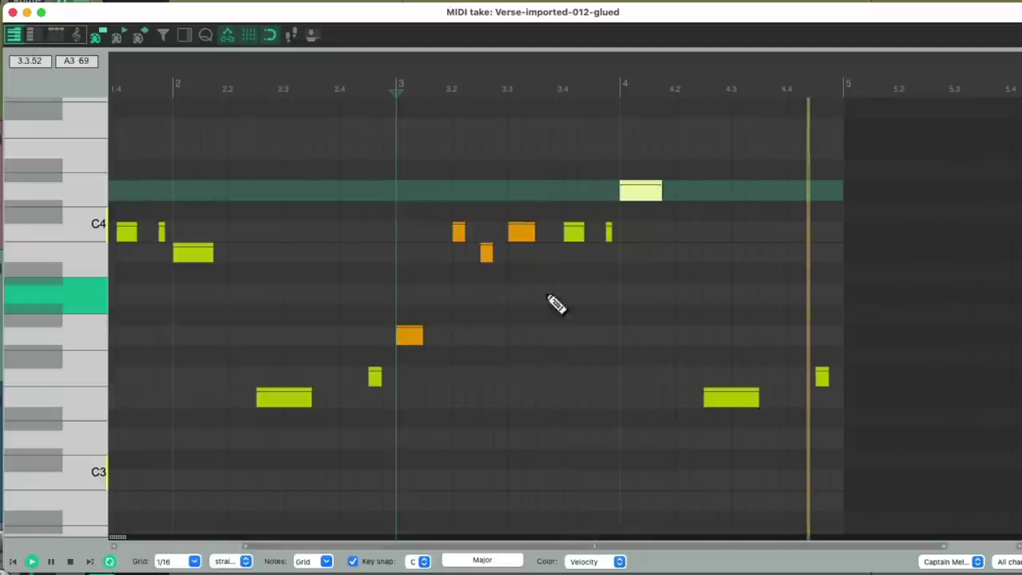
pyautogui.moveTo(738, 397); pyautogui.dragTo(731, 330)
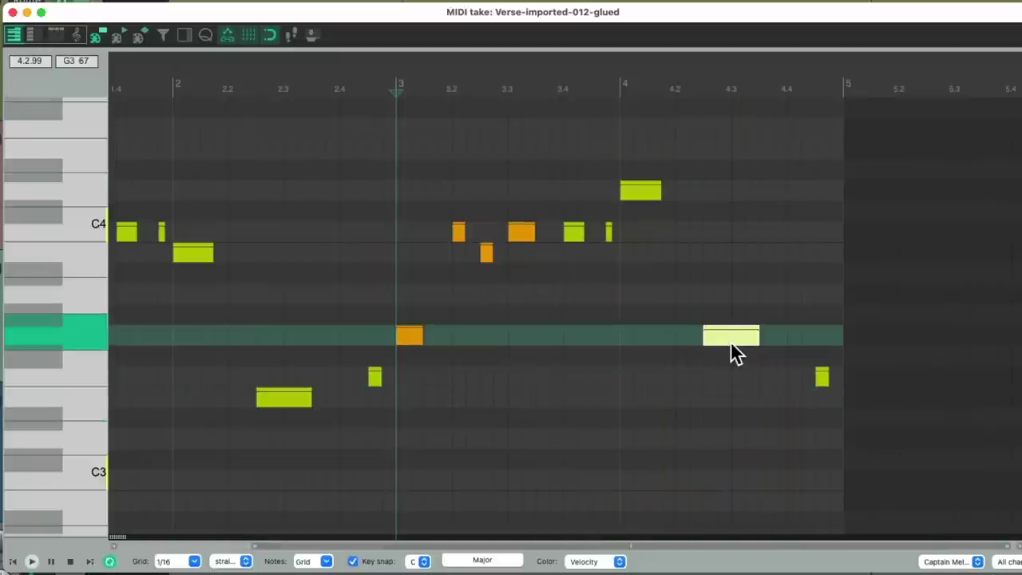
pyautogui.press('space')
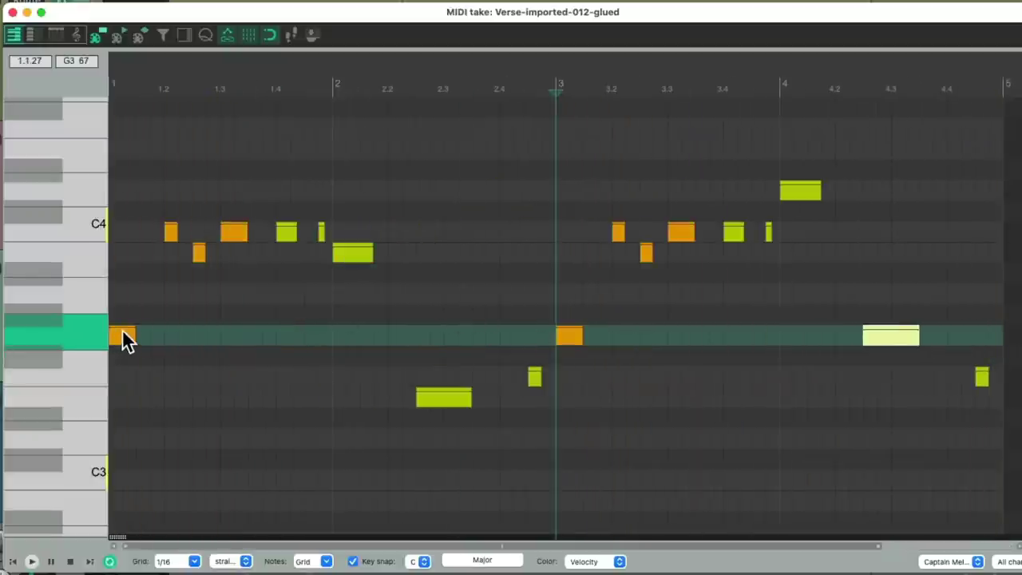
# Lower the melody's opening G3 note to E3 and the C4 note at beat 1.3 to G3, and play the result.
pyautogui.moveTo(124, 339); pyautogui.dragTo(125, 400)
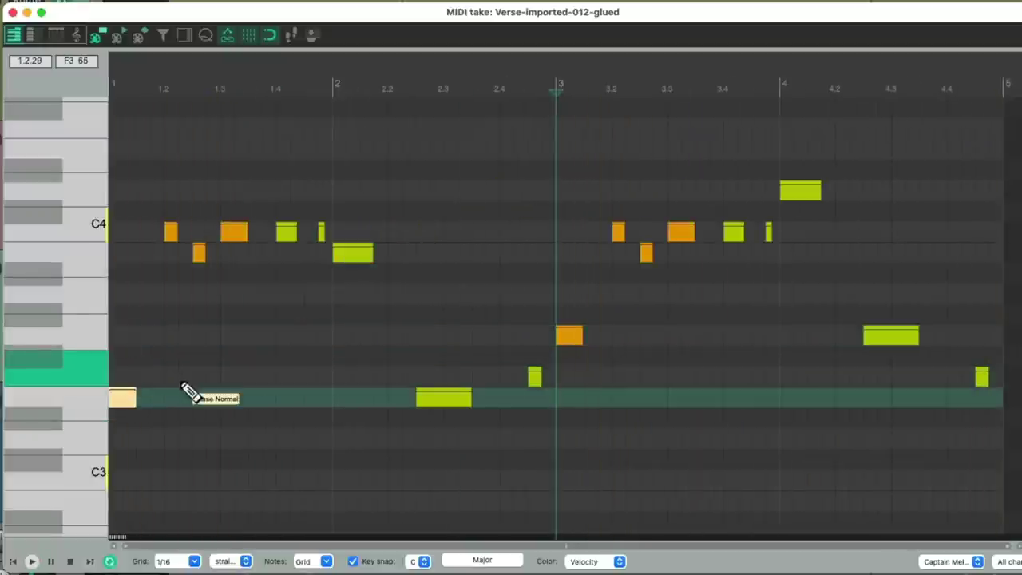
pyautogui.press('space')
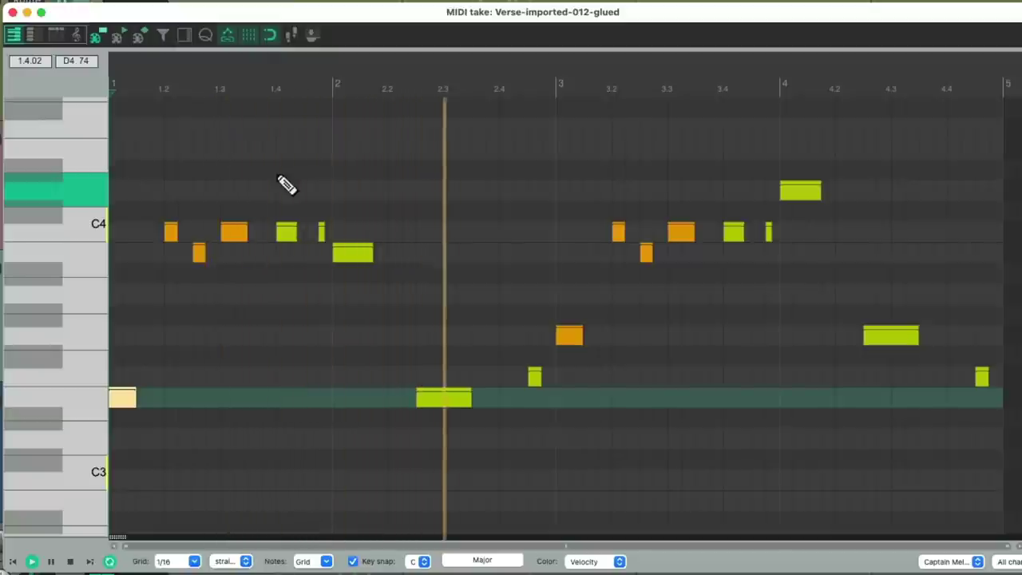
pyautogui.press('space')
pyautogui.moveTo(232, 233); pyautogui.dragTo(237, 339)
pyautogui.press('space')
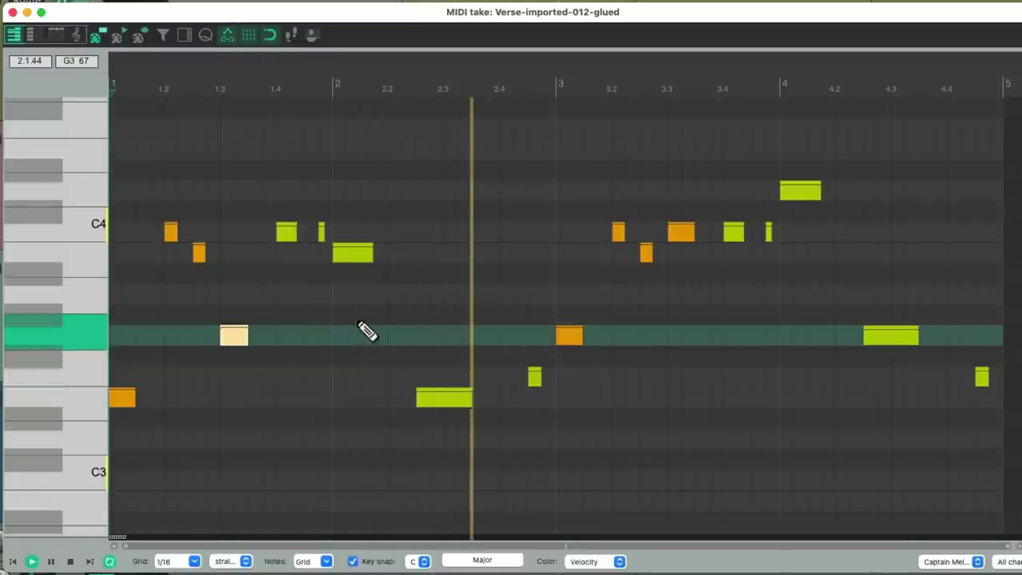
# Review the edited melody in the MIDI editor, close the editor, and play back the full arrangement.
pyautogui.hscroll(2, 363, 329)
pyautogui.hscroll(4, 396, 331)
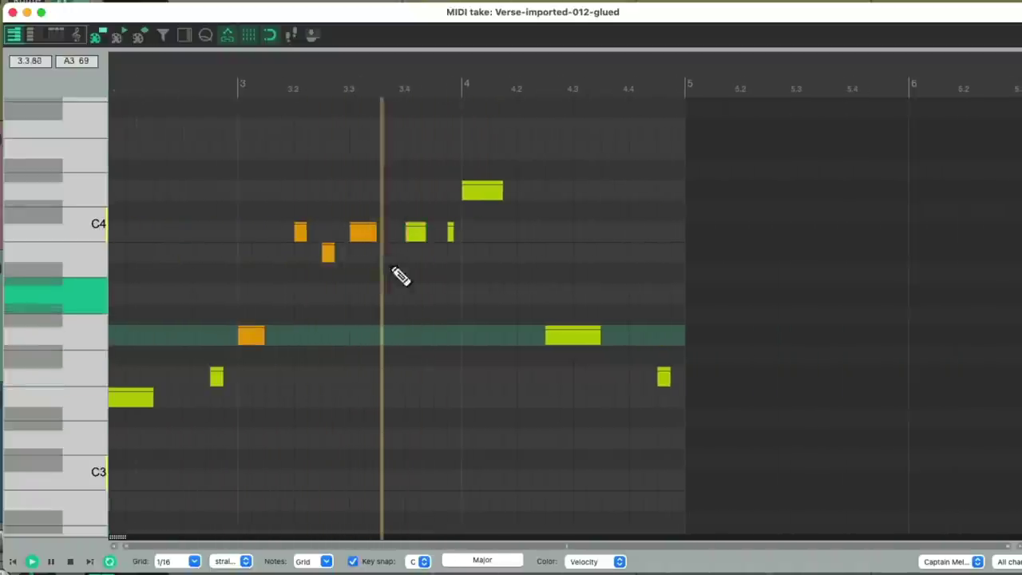
pyautogui.press('space')
pyautogui.hscroll(-4, 396, 289)
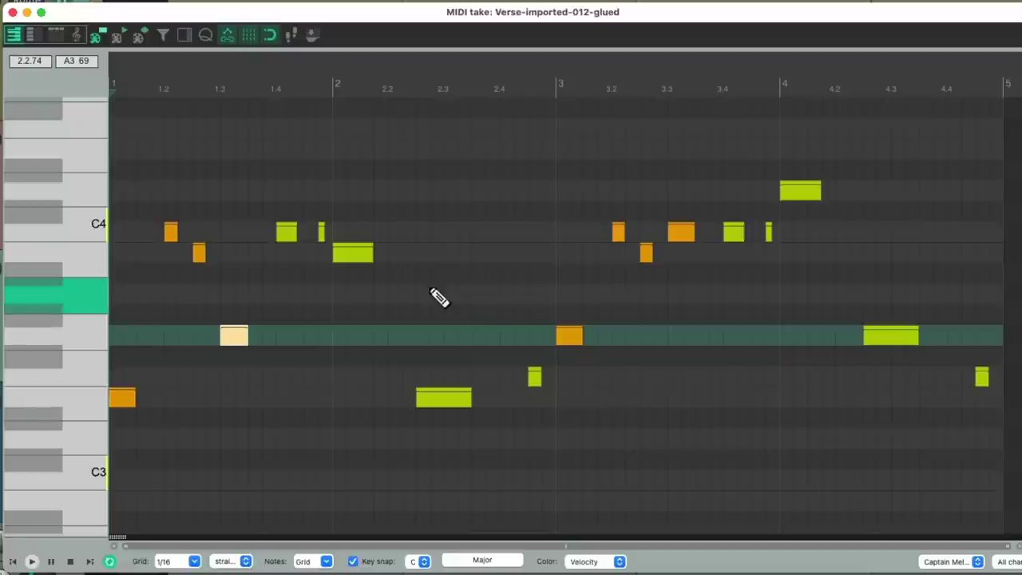
pyautogui.click(12, 13)
pyautogui.press('space')
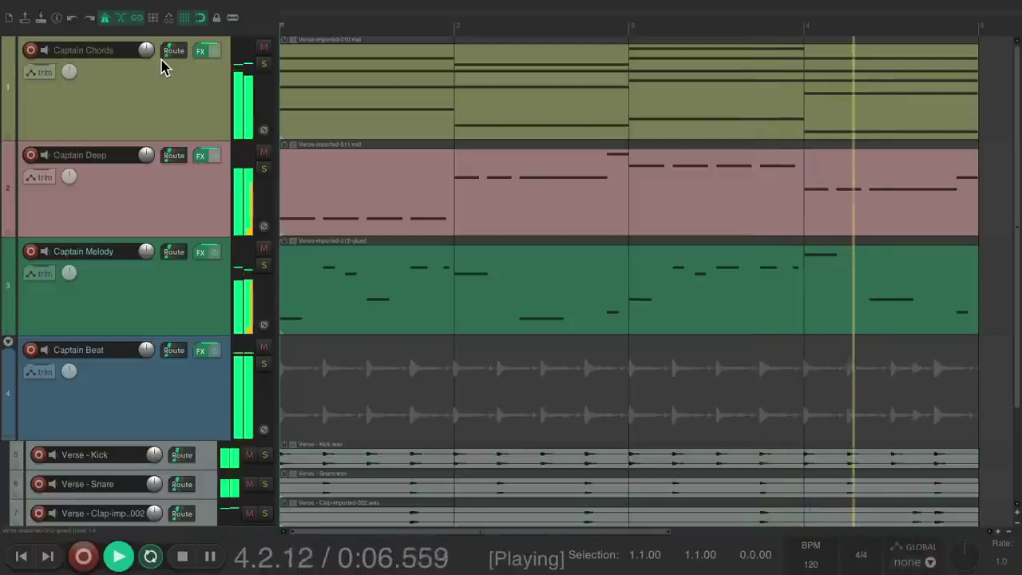
pyautogui.press('space')
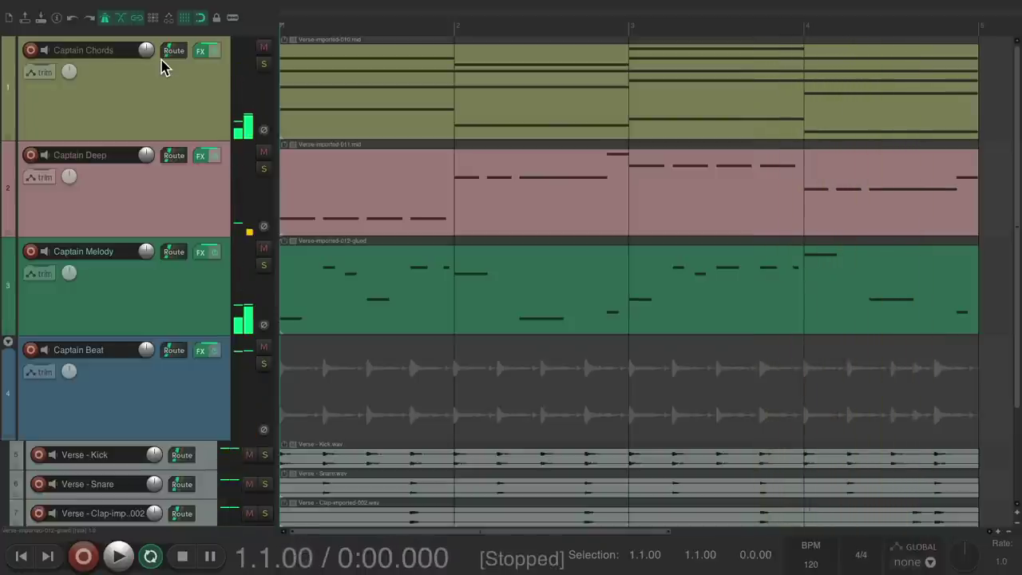